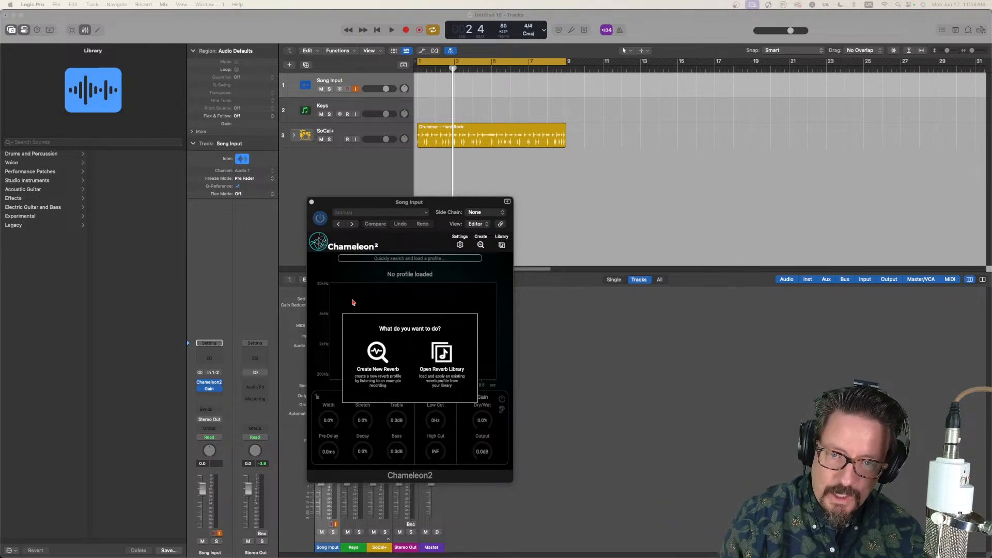
Step: Create a new reverb profile by listening to the Song Input track's audio and save it to the library as "Billie Jean"
left_click_drag(383, 201, 367, 165)
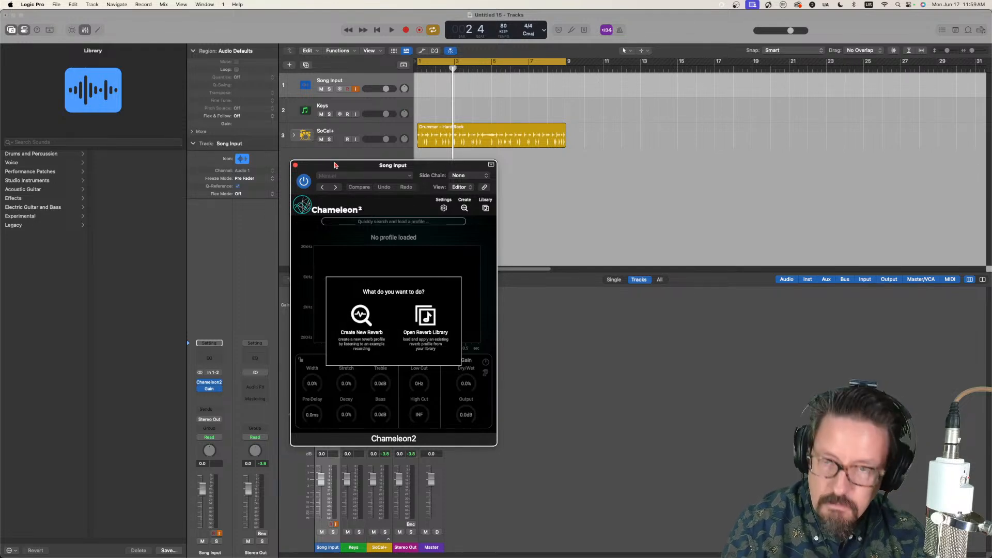
left_click(361, 318)
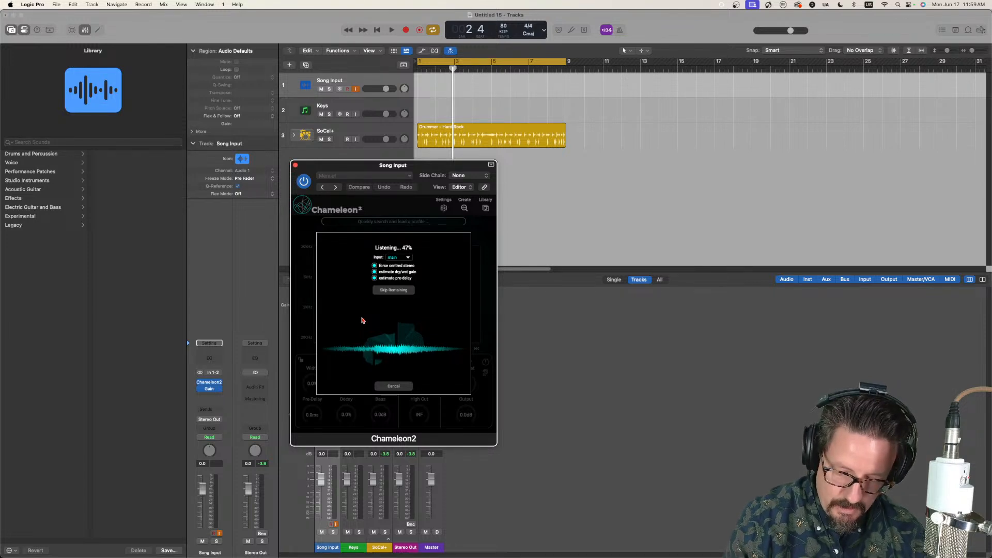
left_click(401, 386)
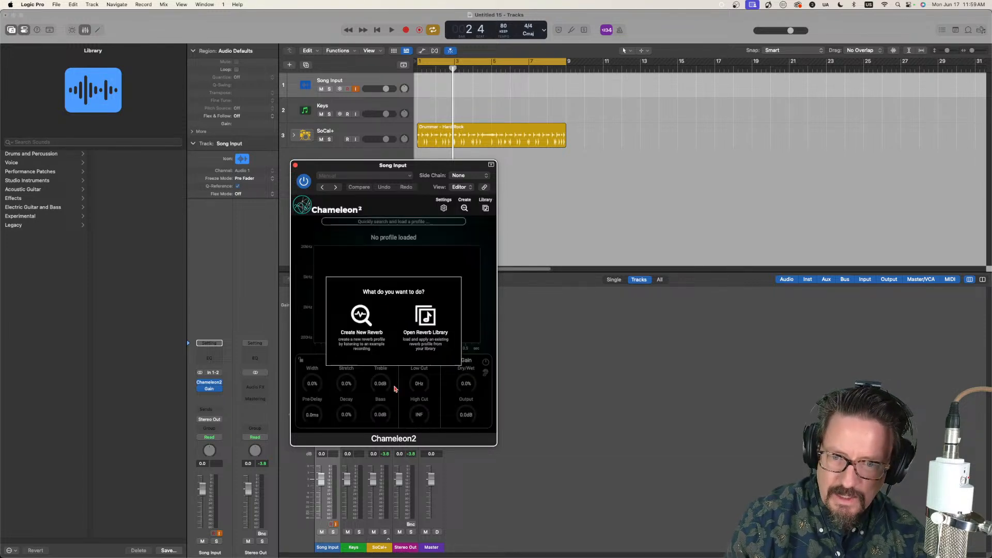
left_click(361, 321)
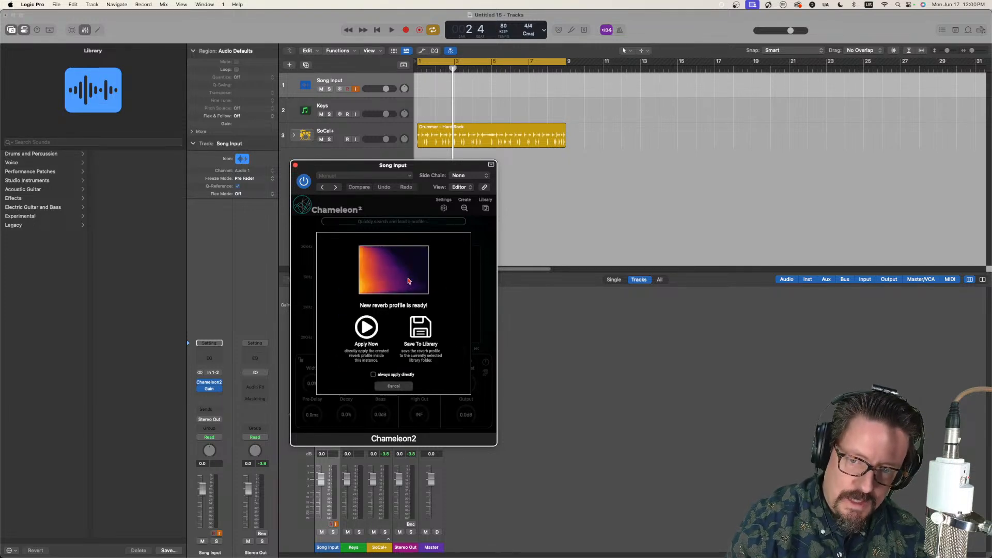
left_click(421, 328)
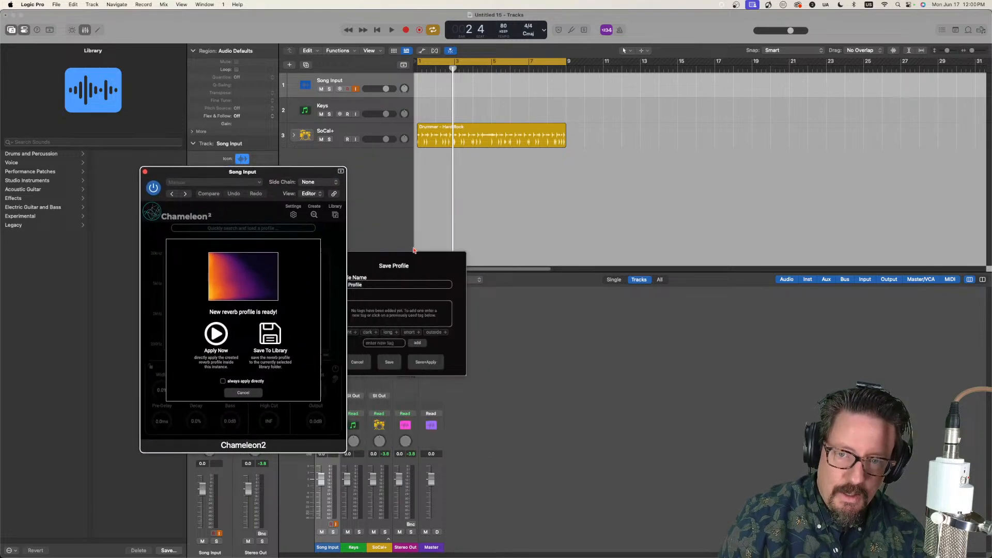
type("Billie Jean")
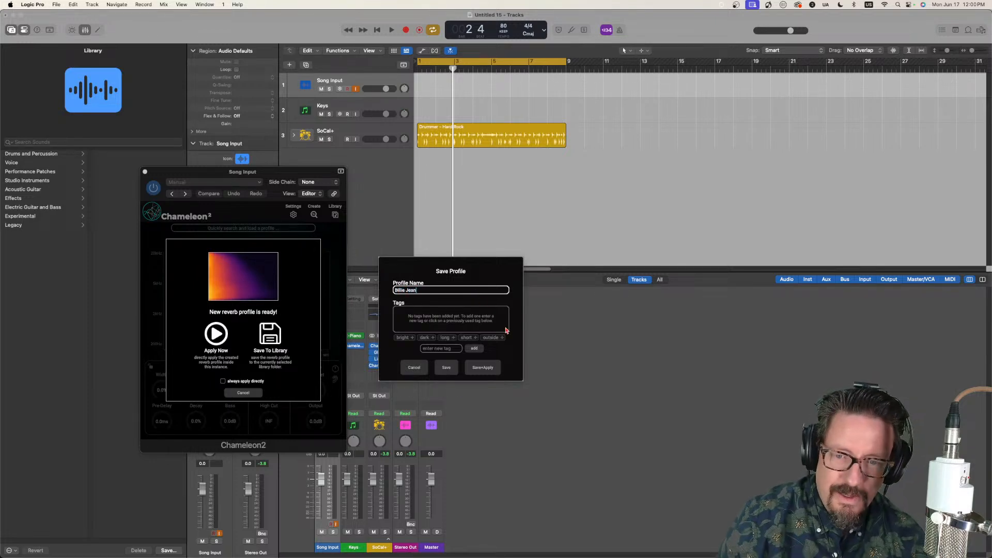
left_click(453, 370)
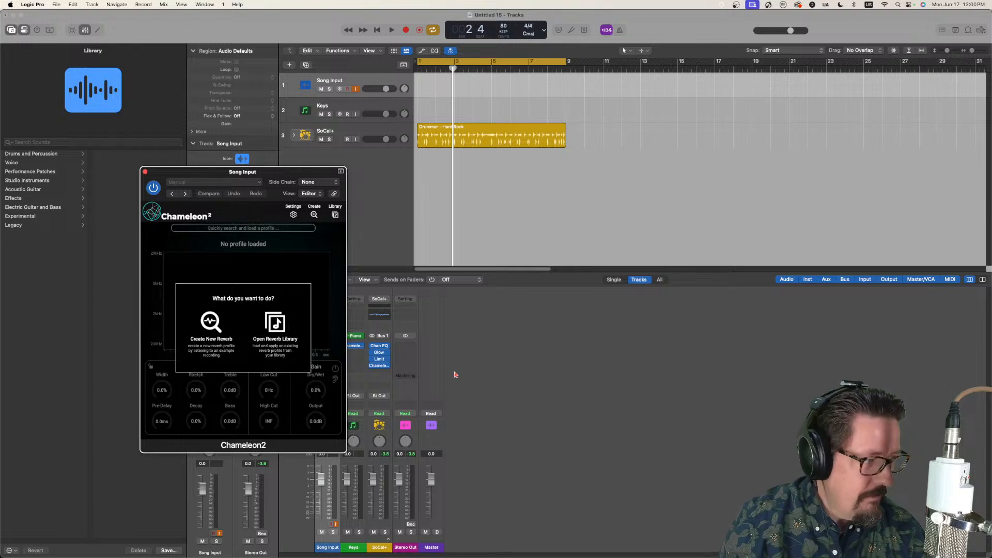
Step: Load the "Billie Jean" profile from the reverb library into the Keys track's Chameleon2
left_click(375, 104)
left_click_drag(269, 172, 130, 87)
left_click(354, 346)
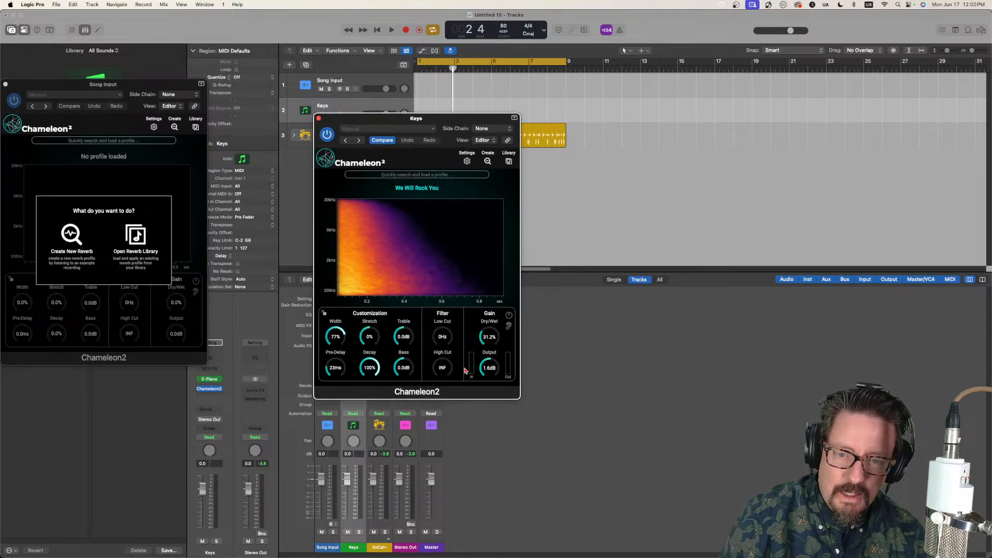
left_click(508, 161)
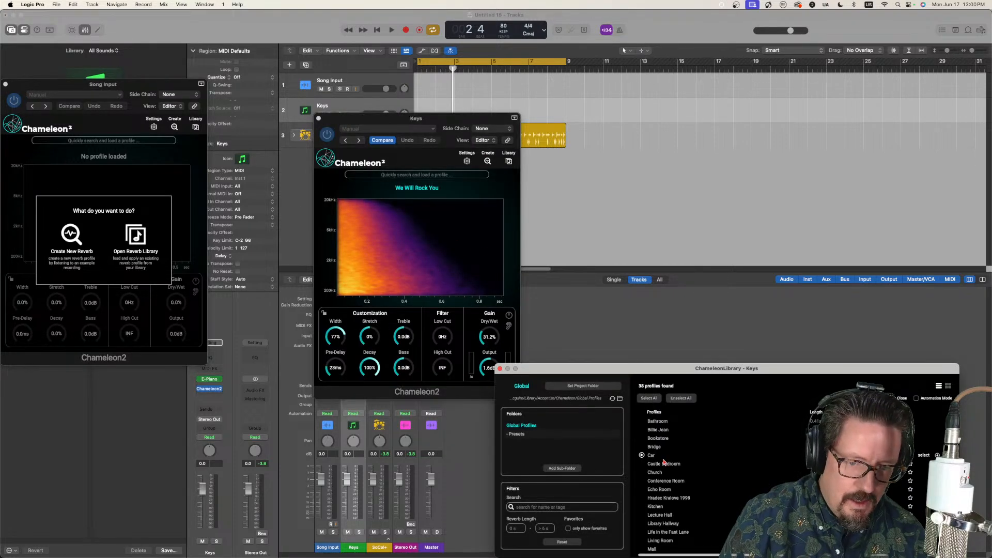
double_click(658, 431)
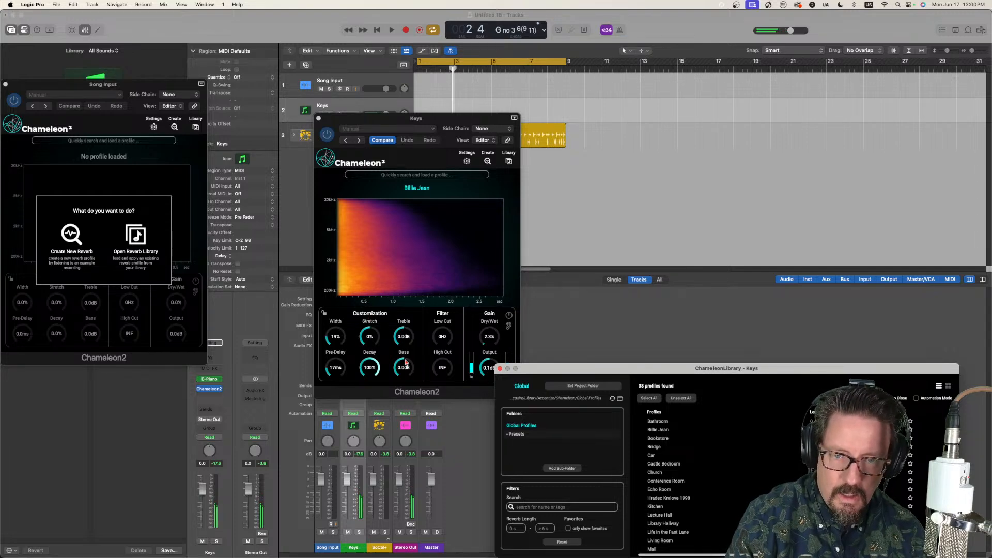
Step: Audition only the reverb signal on the Keys track, raise its Dry/Wet to 16.1%, and close the plug-in
left_click(509, 327)
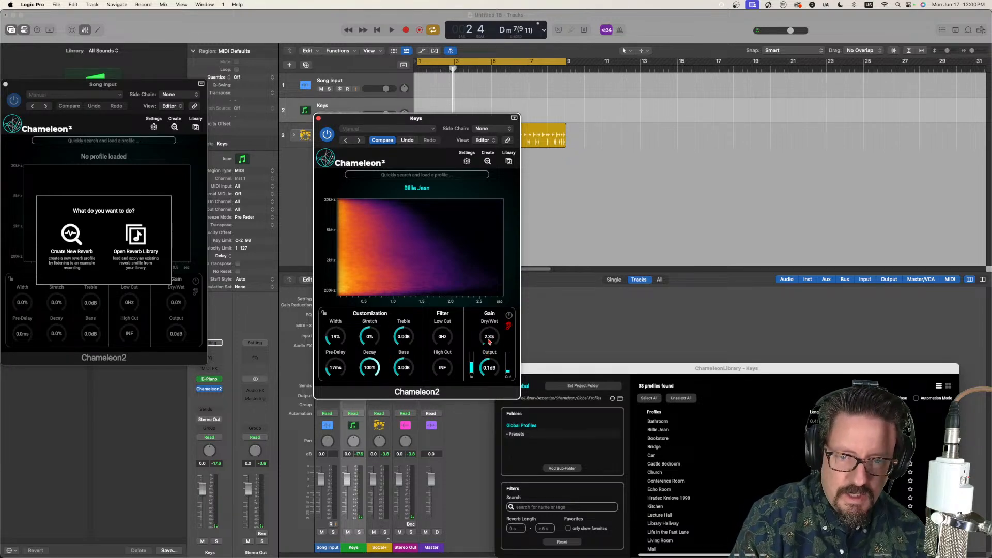
left_click_drag(488, 342, 485, 328)
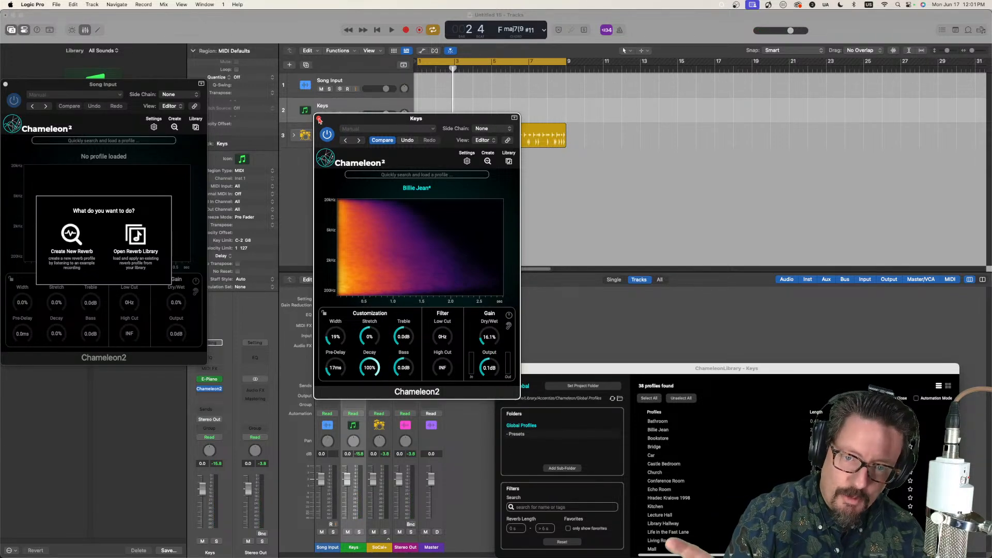
left_click(319, 120)
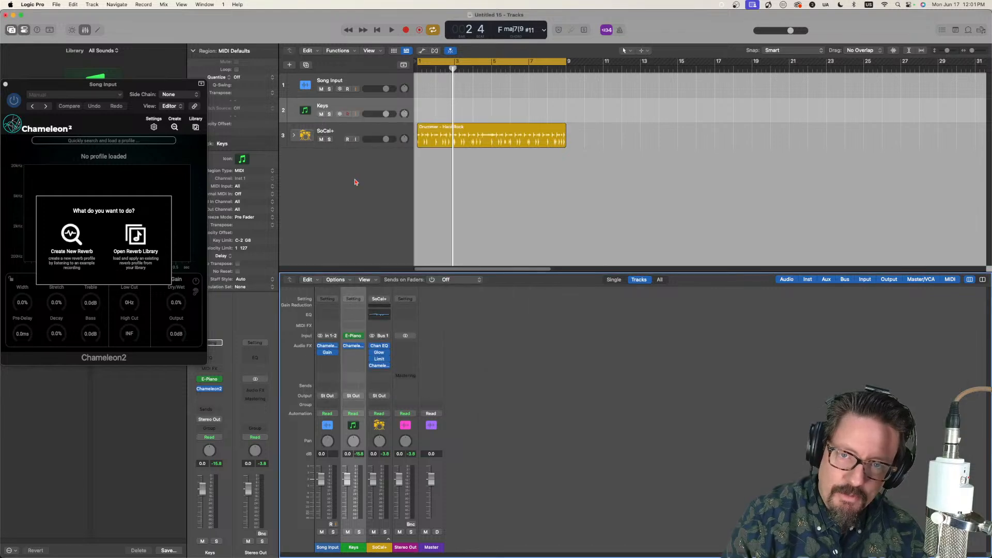
Step: Load the "Billie Jean" profile from the reverb library into the SoCal+ drum track's Chameleon2
left_click(299, 261)
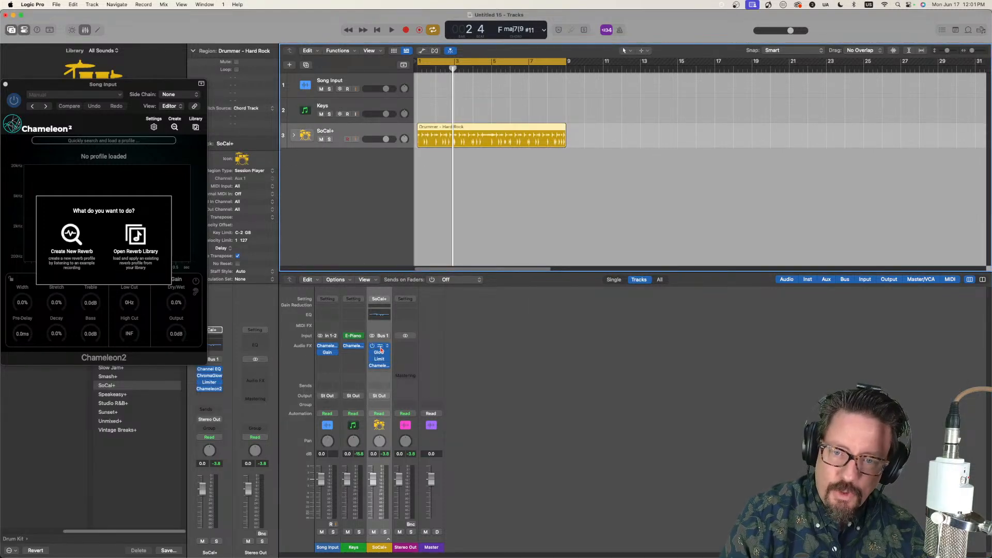
left_click(382, 367)
left_click(381, 366)
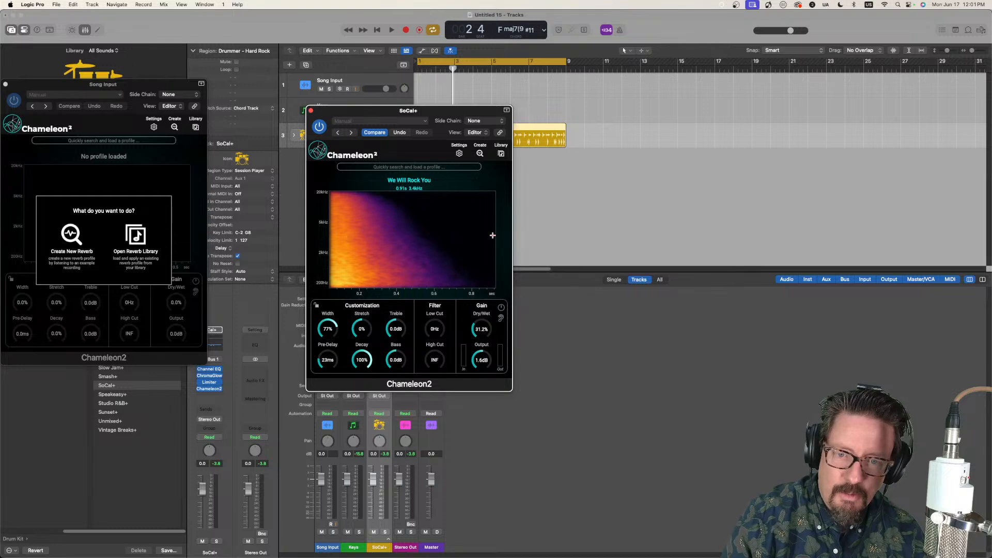
left_click(501, 154)
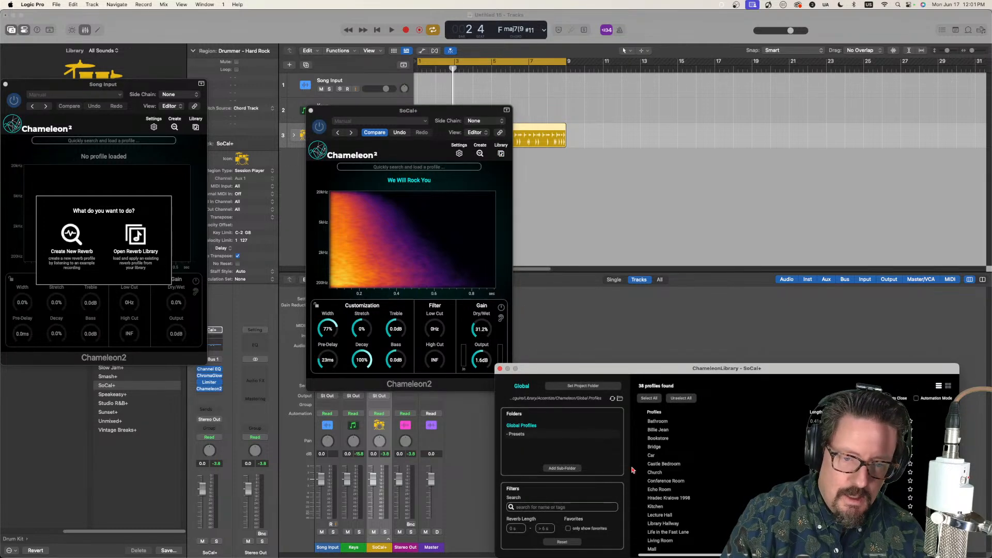
left_click(659, 431)
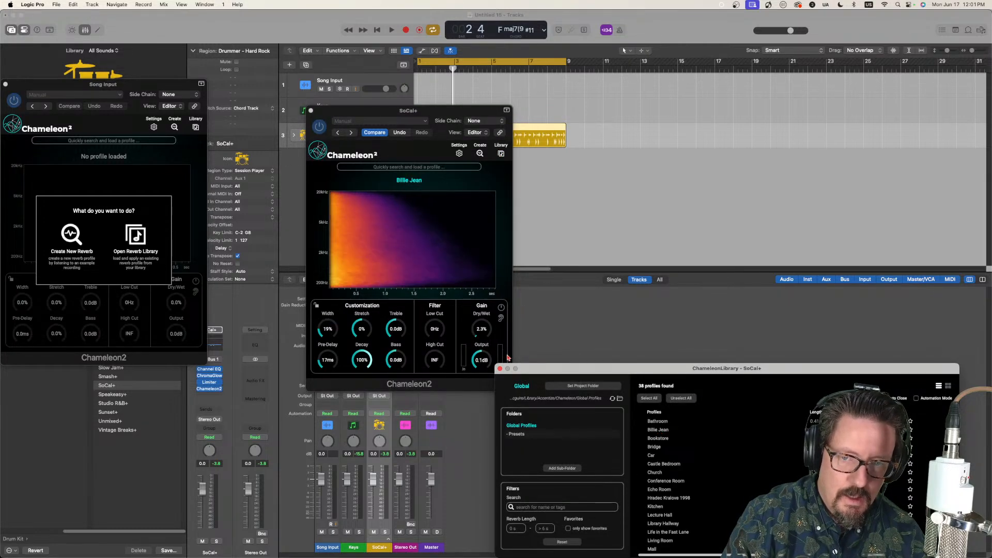
Step: Raise the SoCal+ track's reverb Dry/Wet to 13.5% while playing the drum region, and stop playback
left_click(362, 118)
key("space")
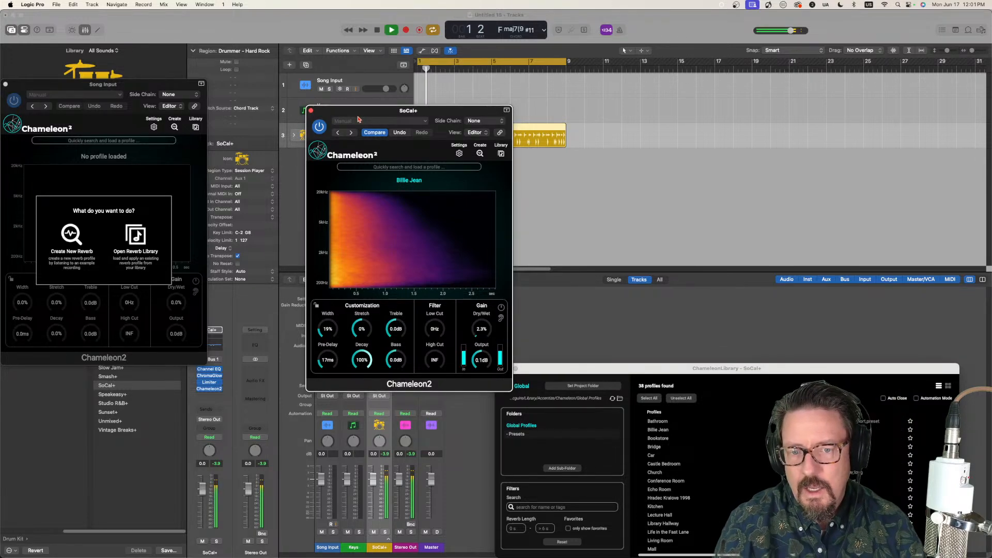
mouse_move(481, 329)
left_mouse_down()
mouse_move(464, 285)
mouse_move(464, 322)
left_mouse_up()
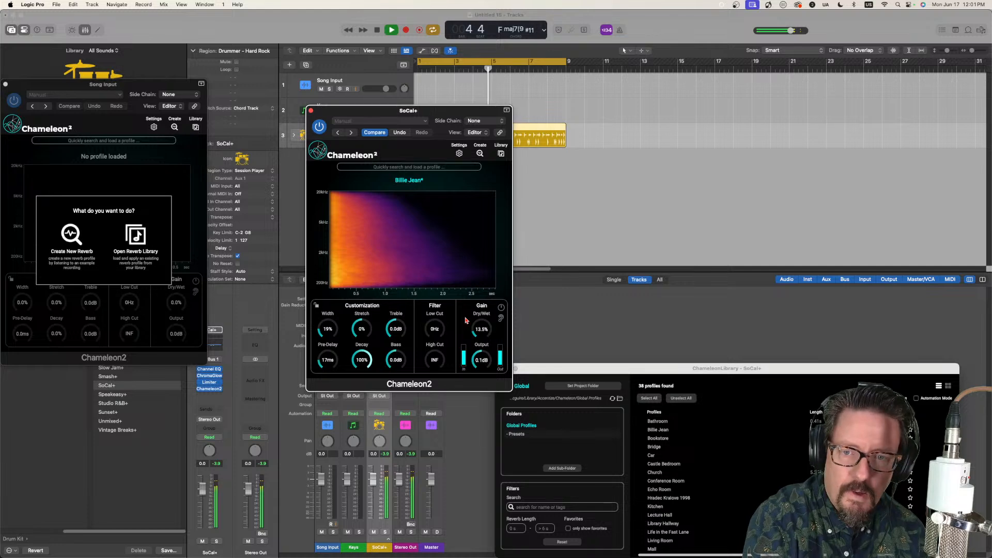
key("space")
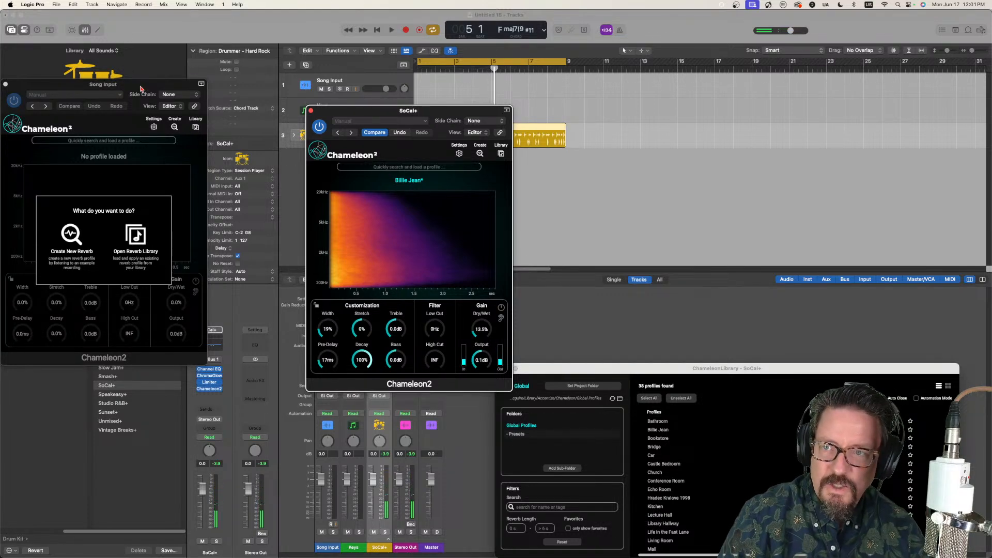
left_click_drag(140, 86, 405, 118)
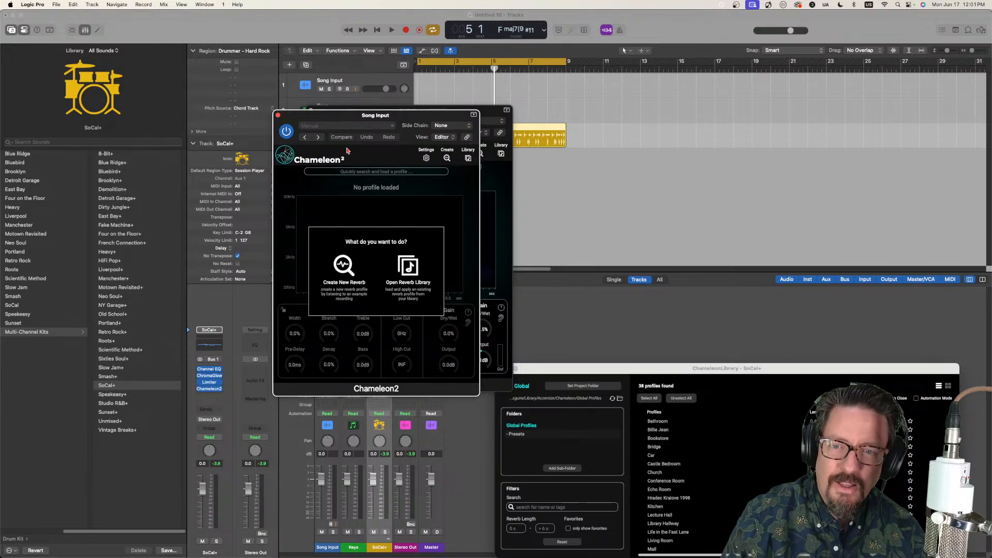
left_click(344, 271)
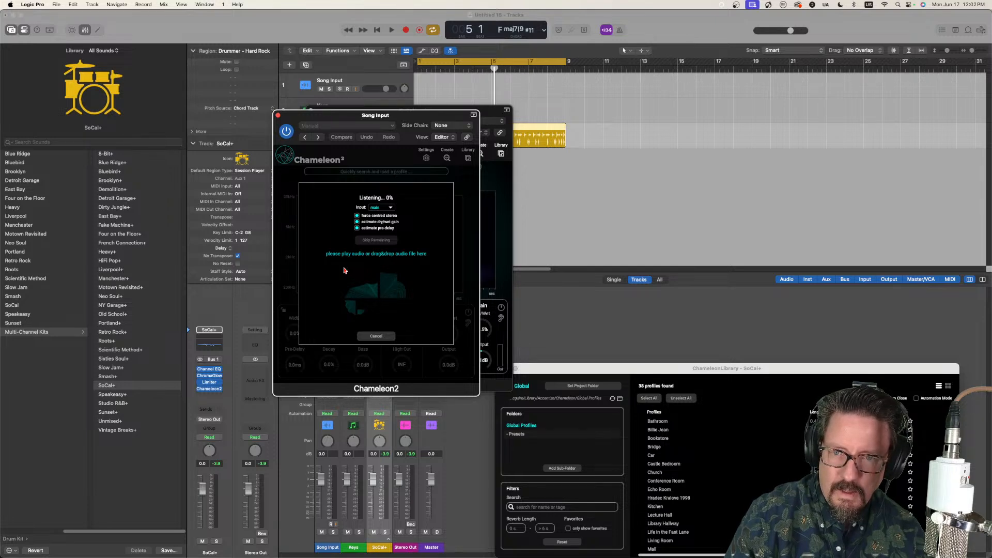
left_click(379, 340)
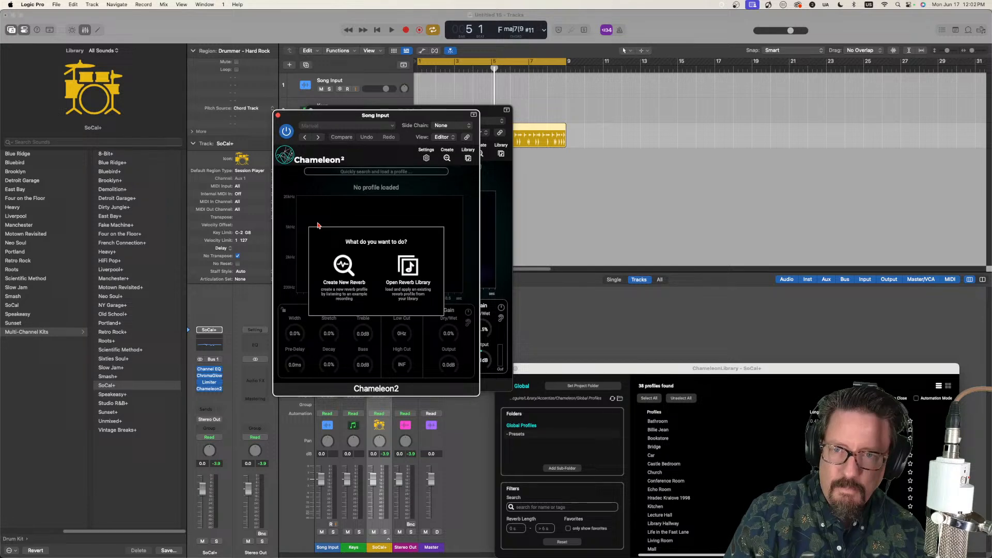
left_click(279, 116)
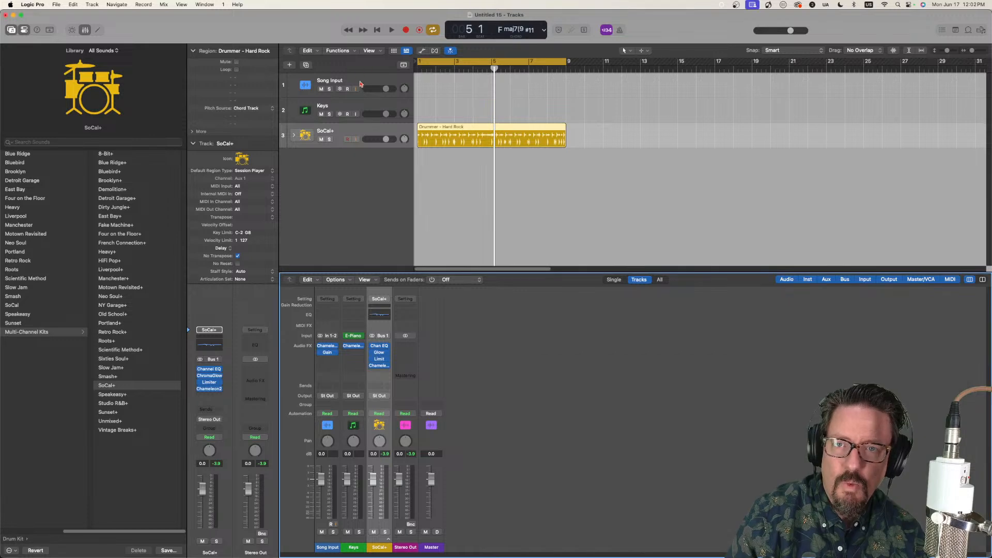
Step: Enable input monitoring on the Song Input track and have its Chameleon2 create a new reverb profile from the incoming audio
left_click(356, 89)
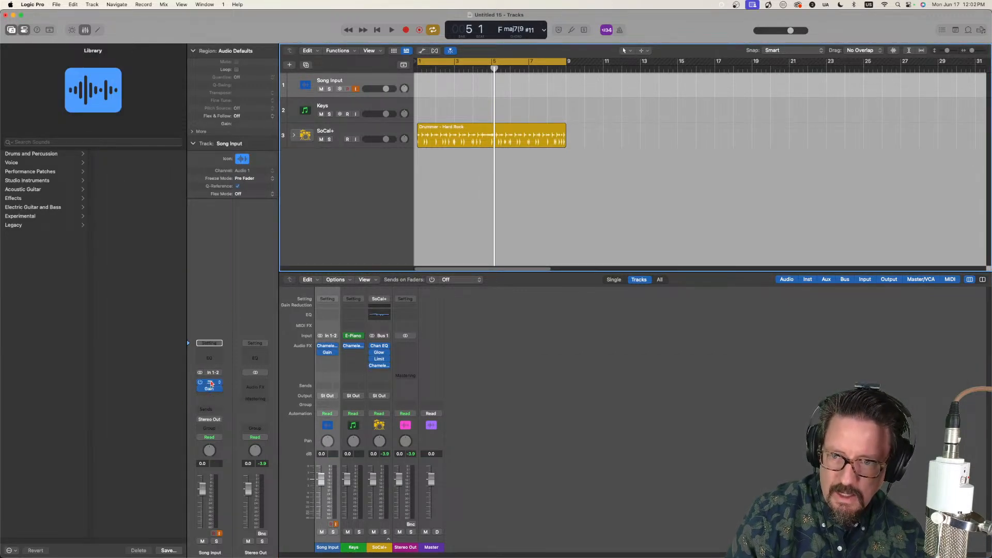
left_click(208, 382)
left_click(345, 267)
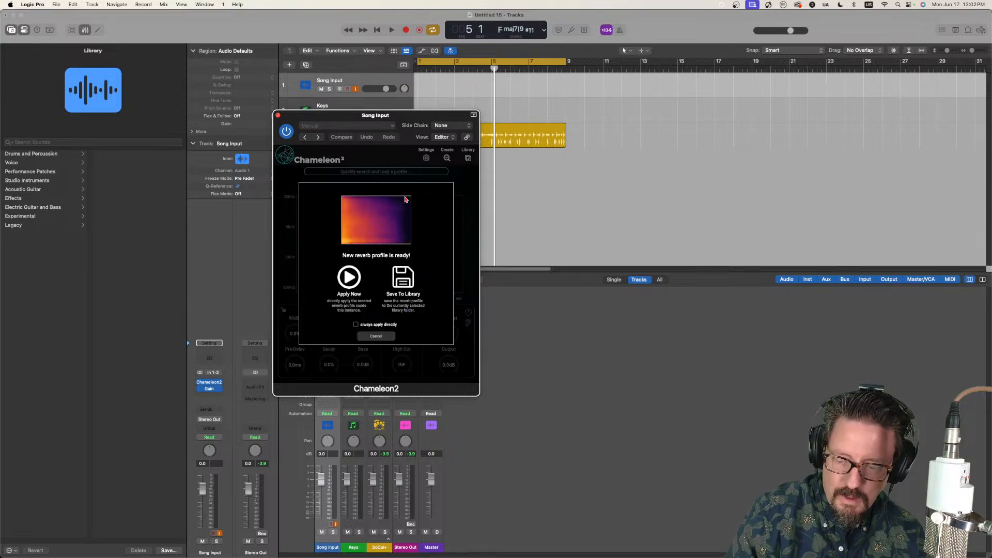
Step: Save the newly created reverb profile to the library under the name "Billie Jean"
left_click(406, 282)
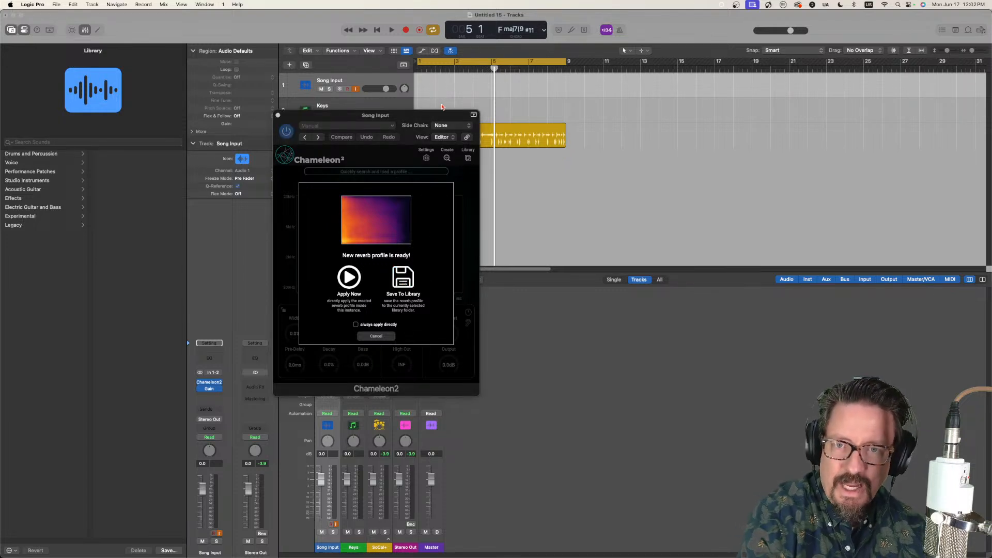
left_click(430, 125)
left_click(363, 132)
left_click_drag(437, 117, 243, 128)
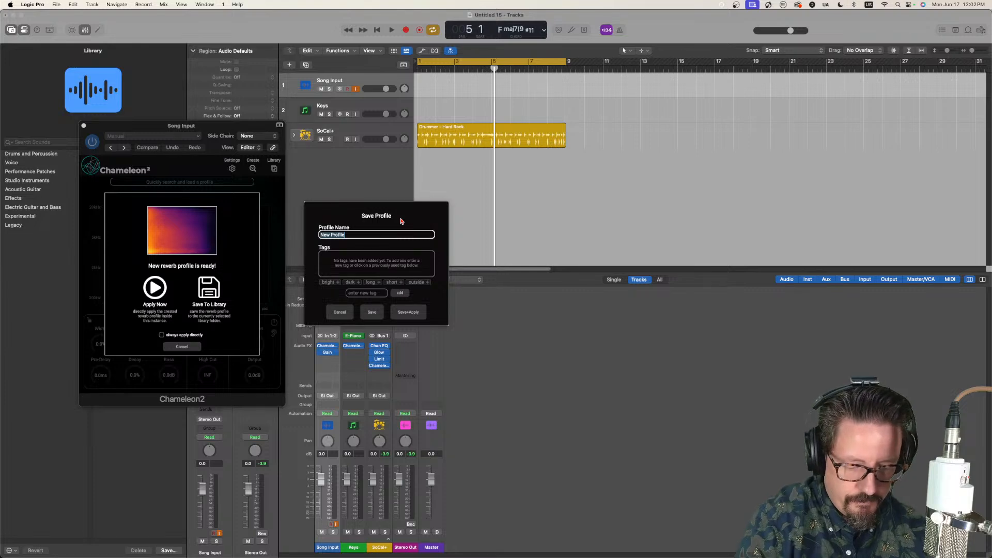
type("Billie Jean 2")
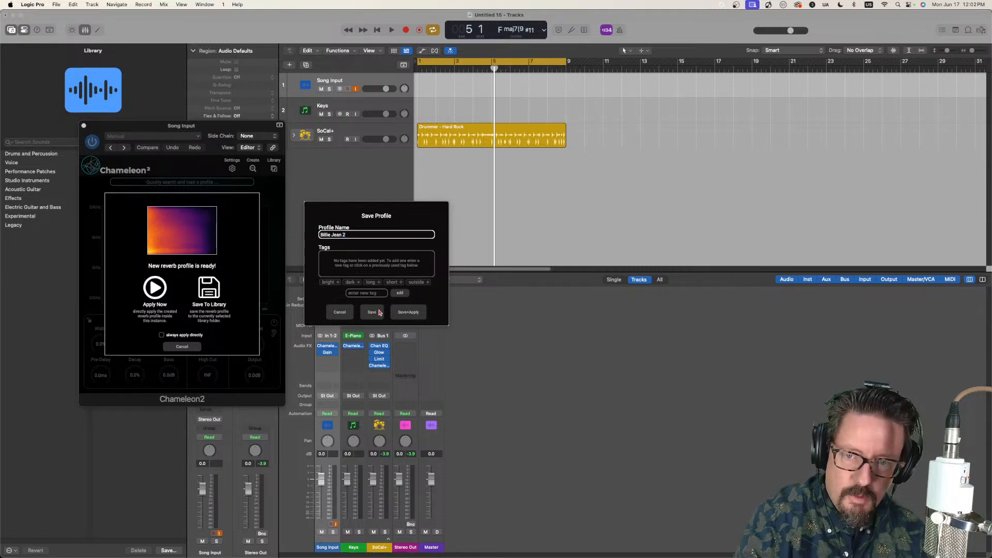
left_click(380, 312)
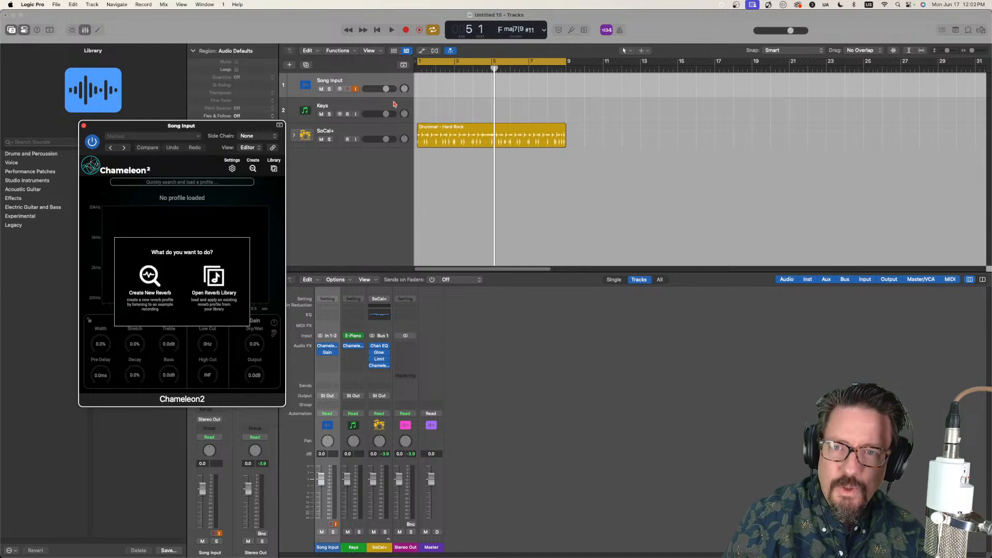
Step: Load the "Billie Jean 2" profile into the SoCal+ drum track's Chameleon2 and play the drums to audition it
left_click(367, 134)
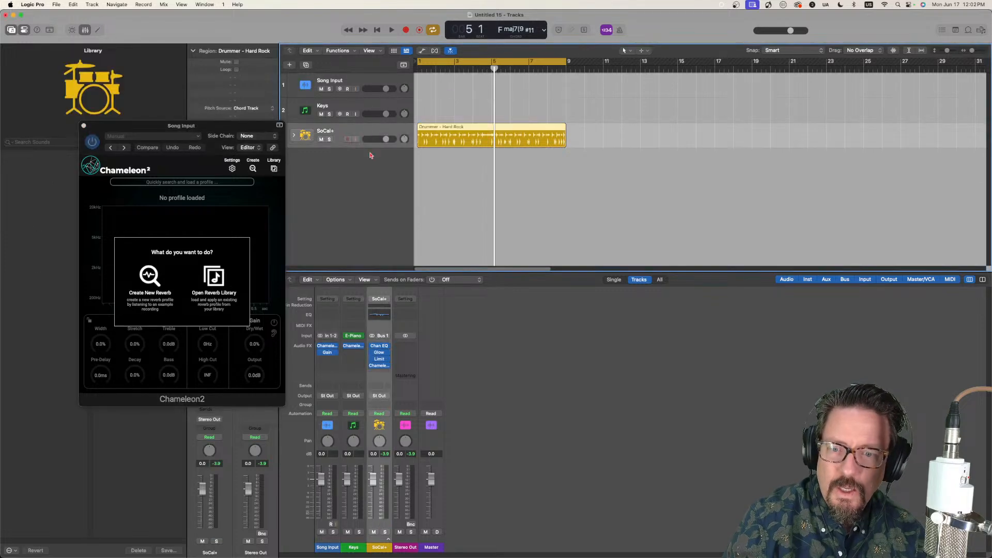
left_click(380, 366)
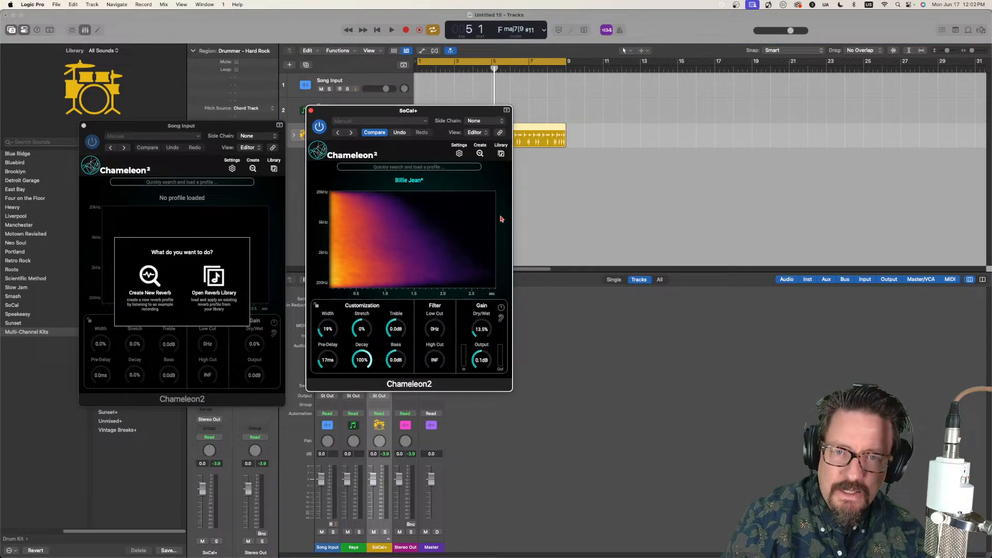
left_click(501, 153)
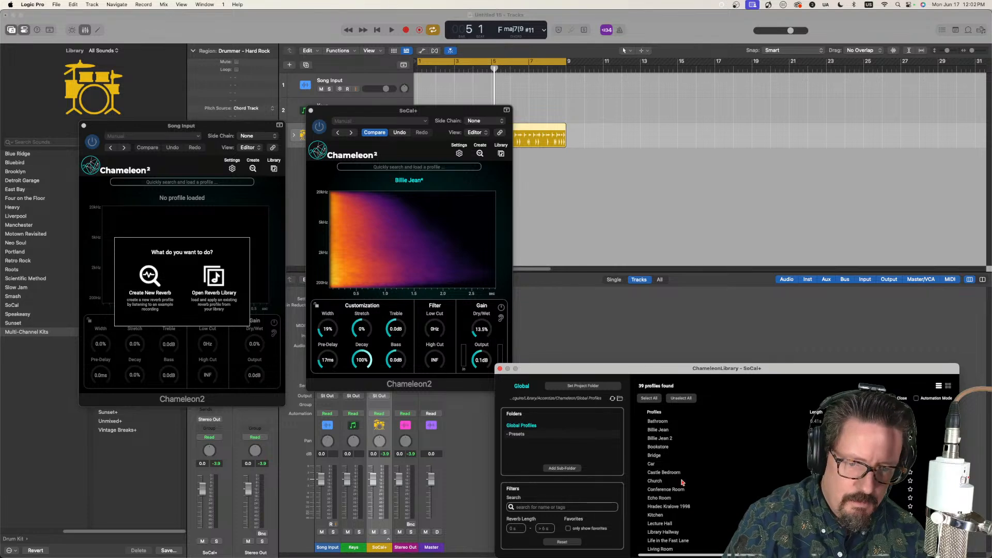
double_click(666, 440)
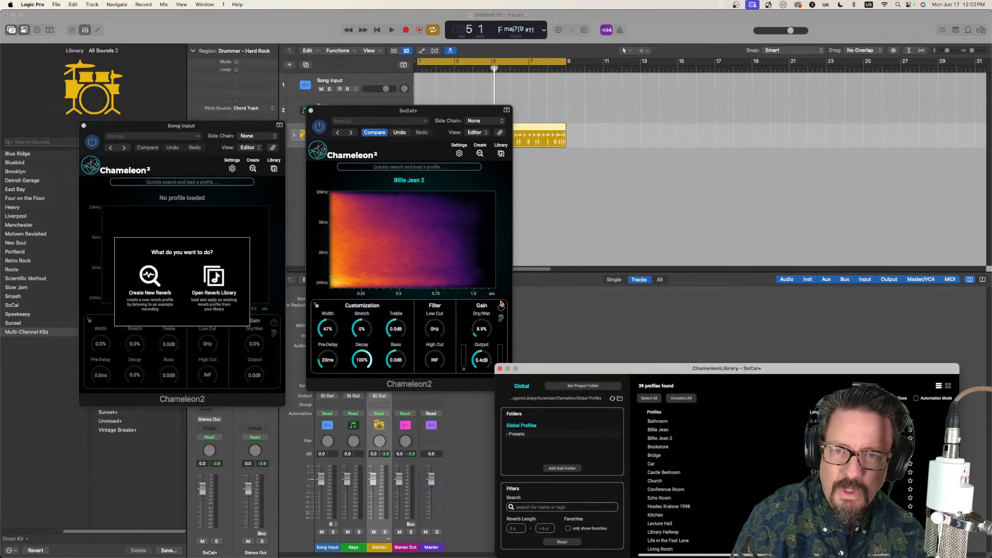
left_click(450, 110)
key("space")
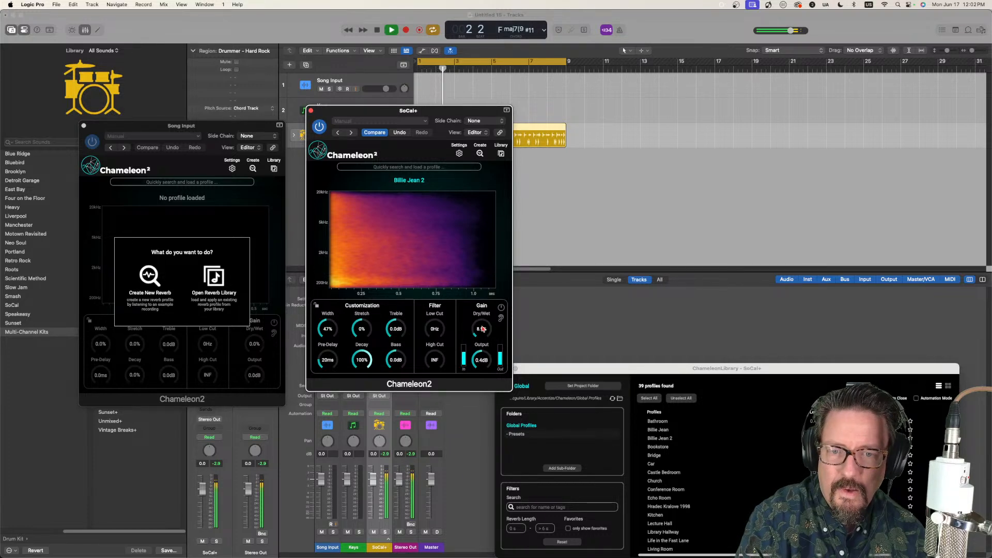
Step: Solo the SoCal+ reverb's wet signal briefly while the drums play, restore it, stop playback, and close both Chameleon2 windows
left_click(500, 318)
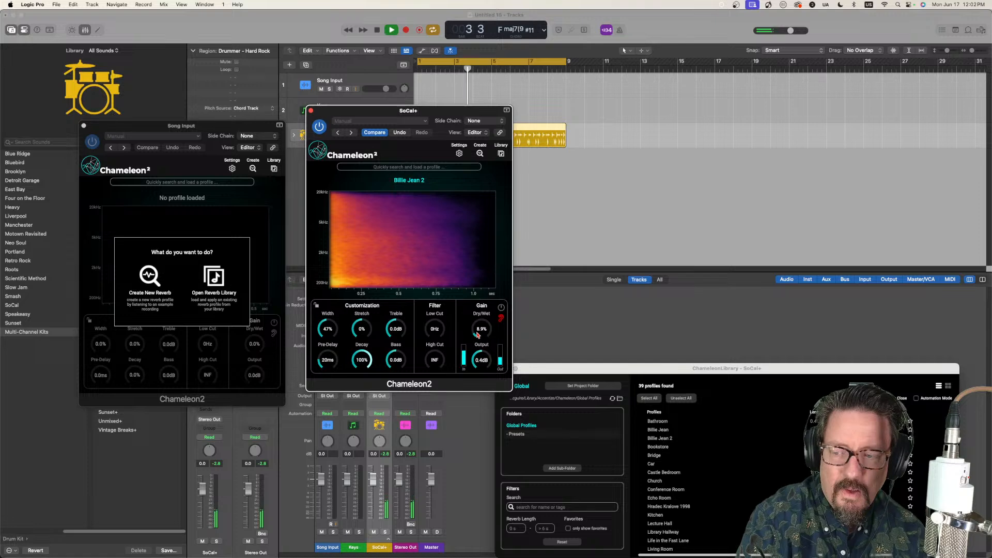
left_click(502, 319)
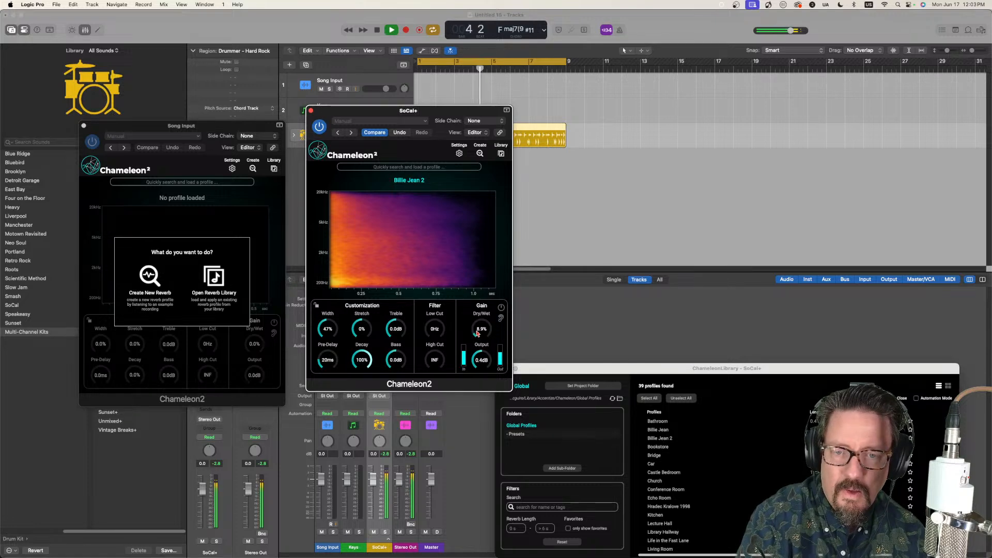
key("space")
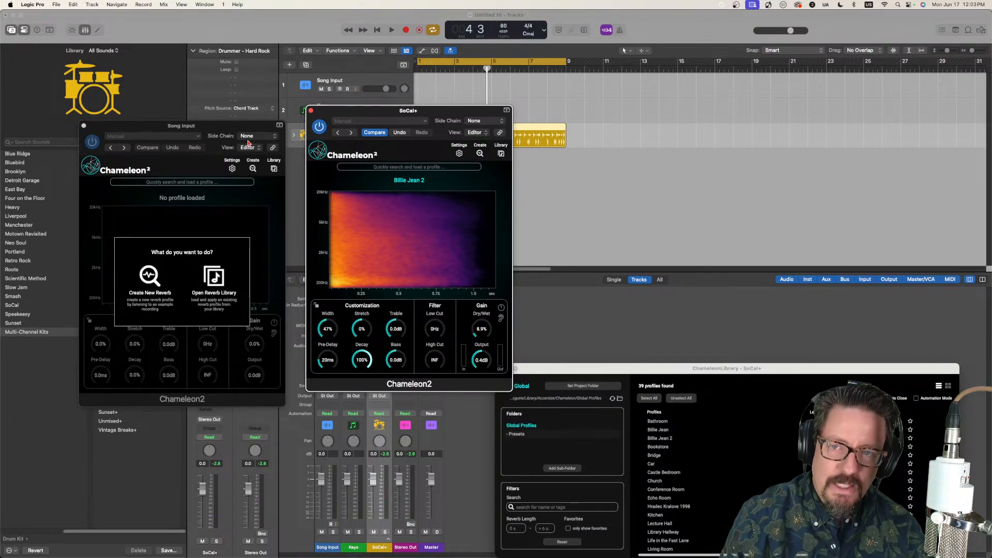
left_click(311, 111)
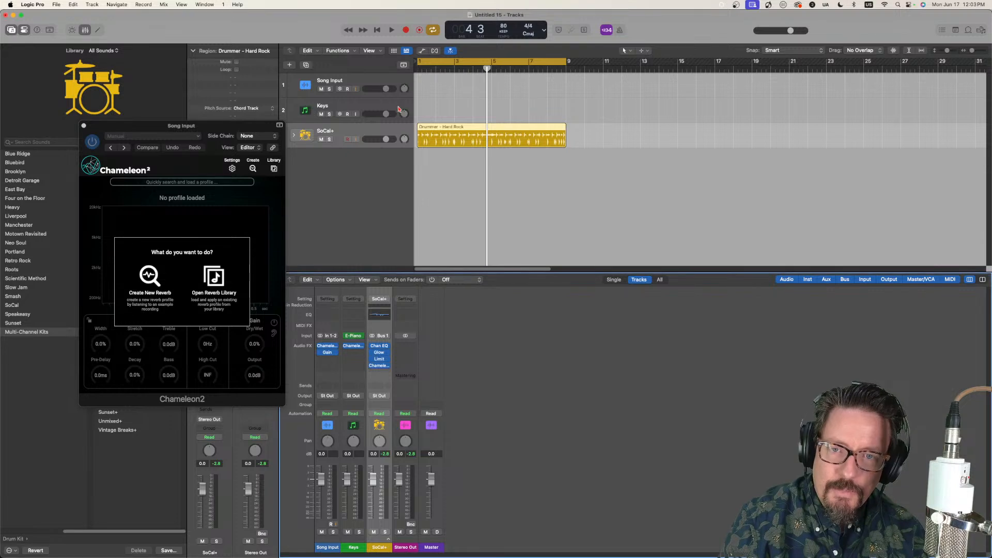
left_click(84, 126)
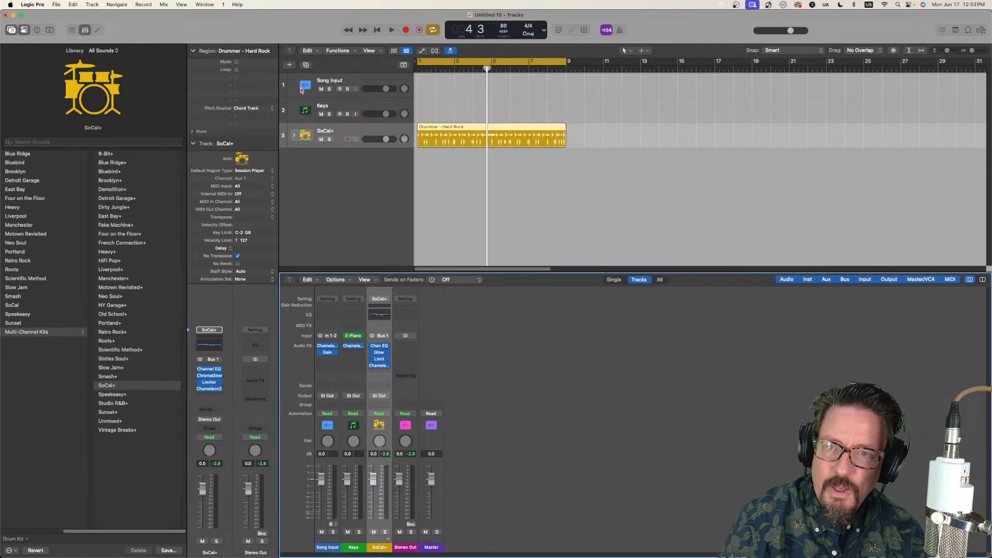
Step: Open the Song Input track's Chameleon2 and create a new reverb profile from the incoming song audio
left_click(331, 80)
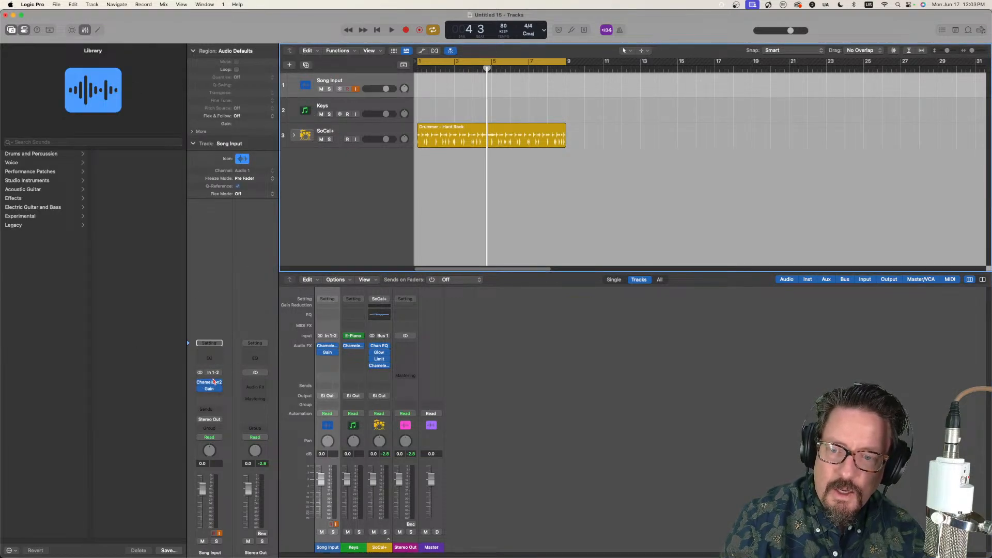
left_click(212, 382)
left_click(212, 382)
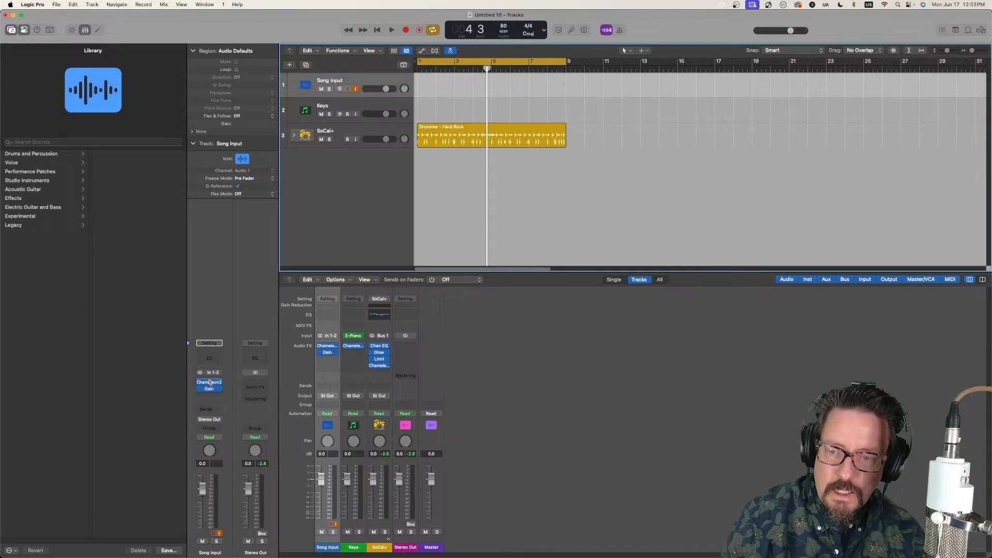
left_click(211, 385)
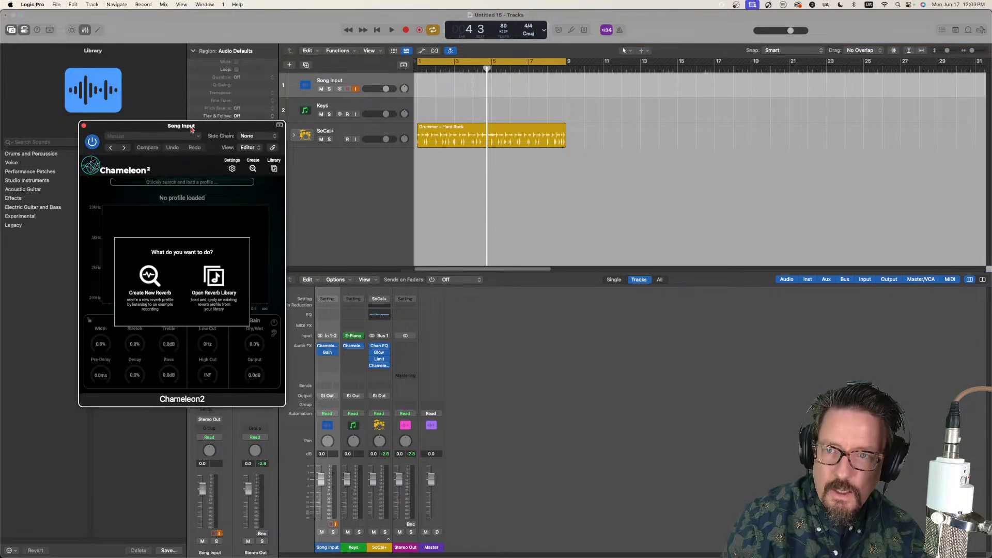
left_click_drag(191, 131, 391, 99)
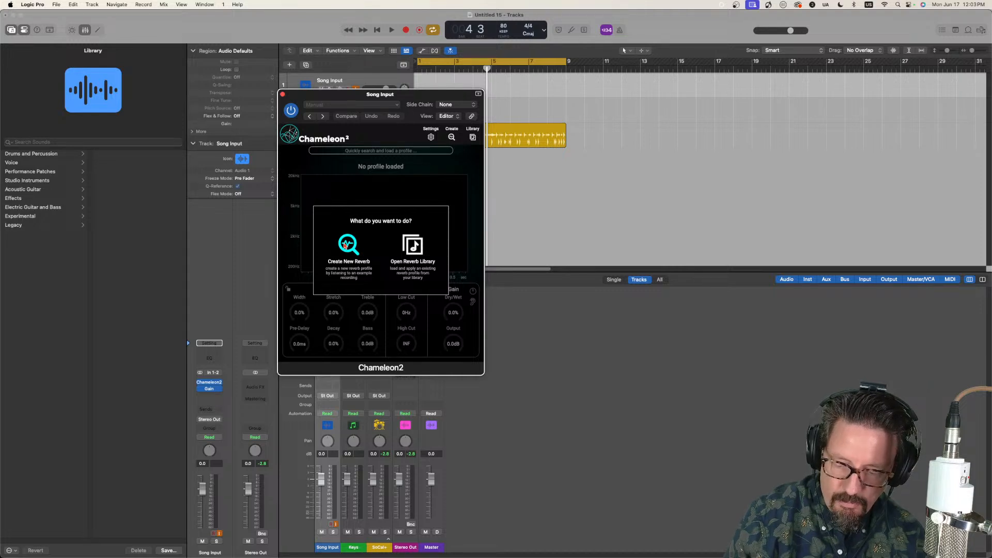
left_click(349, 245)
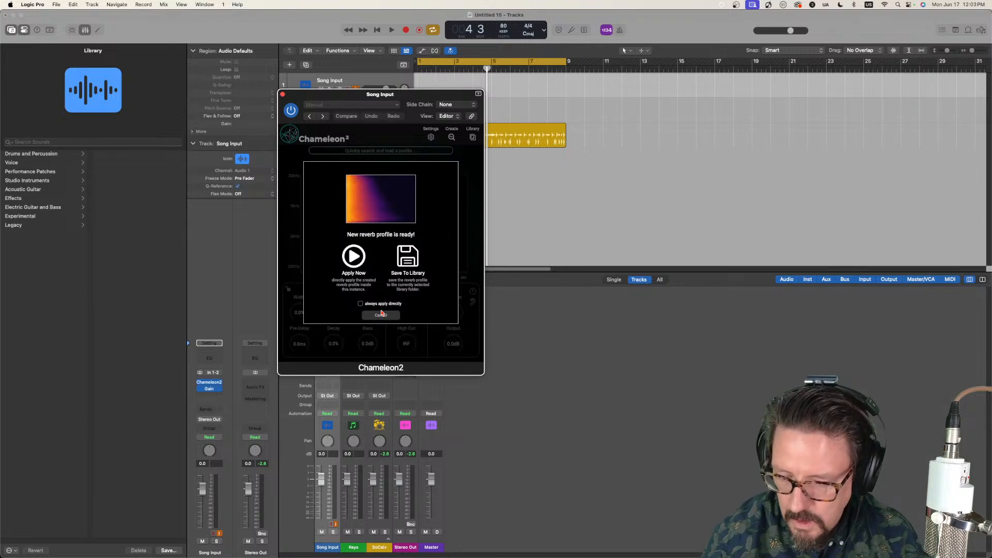
Step: Save the newly created reverb profile to the library under the name "Beat It"
left_click(407, 260)
left_click_drag(408, 93, 621, 92)
left_click_drag(427, 192, 425, 193)
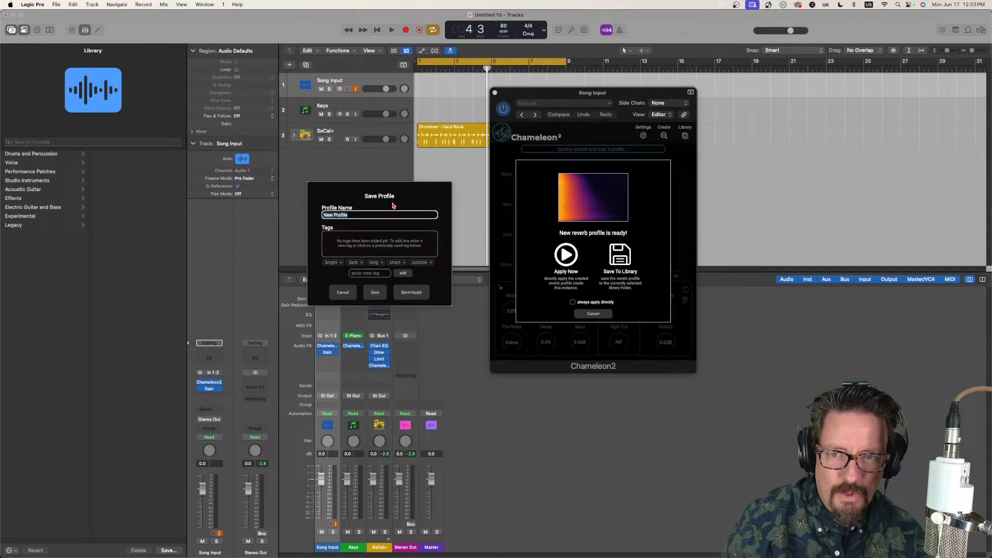
type("Beat It")
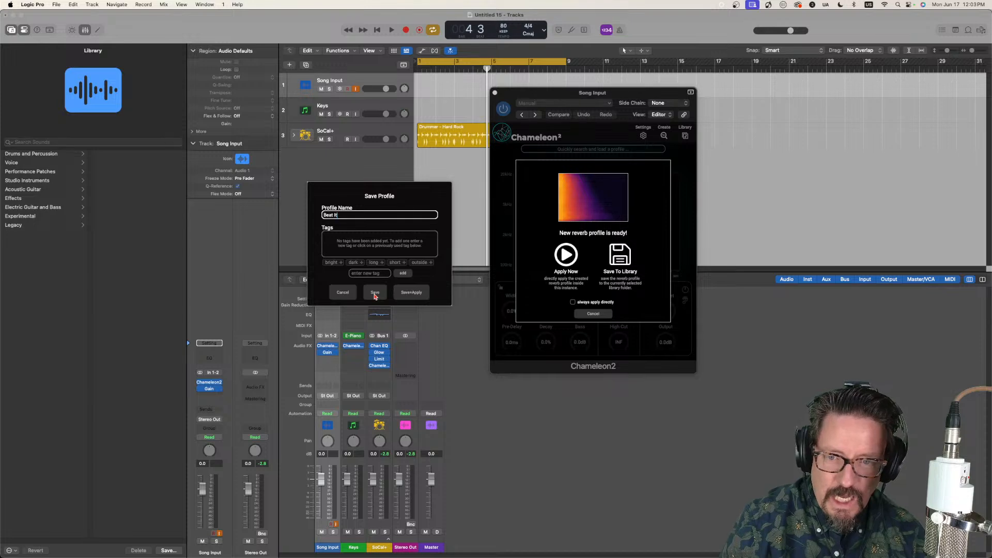
left_click(375, 294)
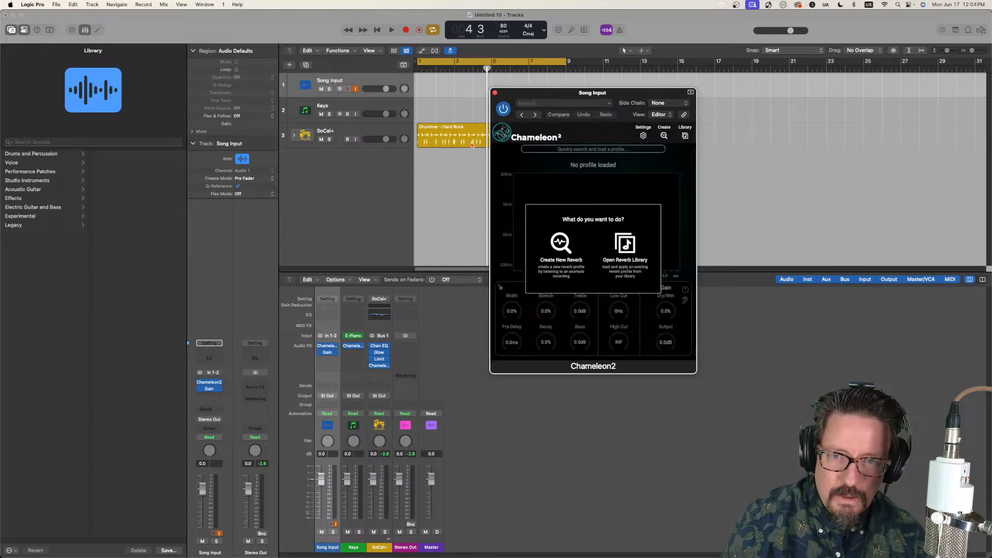
Step: Load the "Beat It" profile into the SoCal+ drum track's Chameleon2, play the drums to audition it, and close the plug-in window
left_click(337, 133)
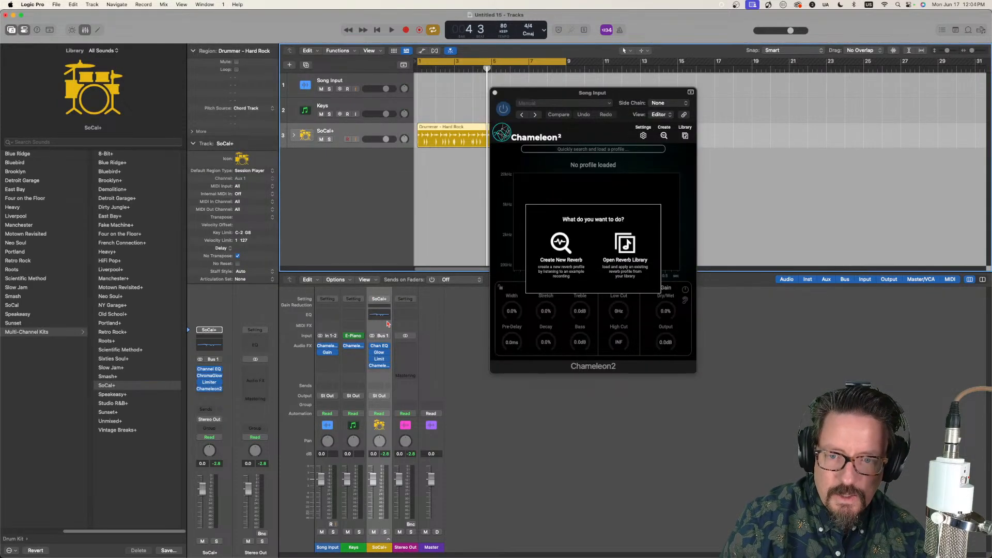
left_click(381, 366)
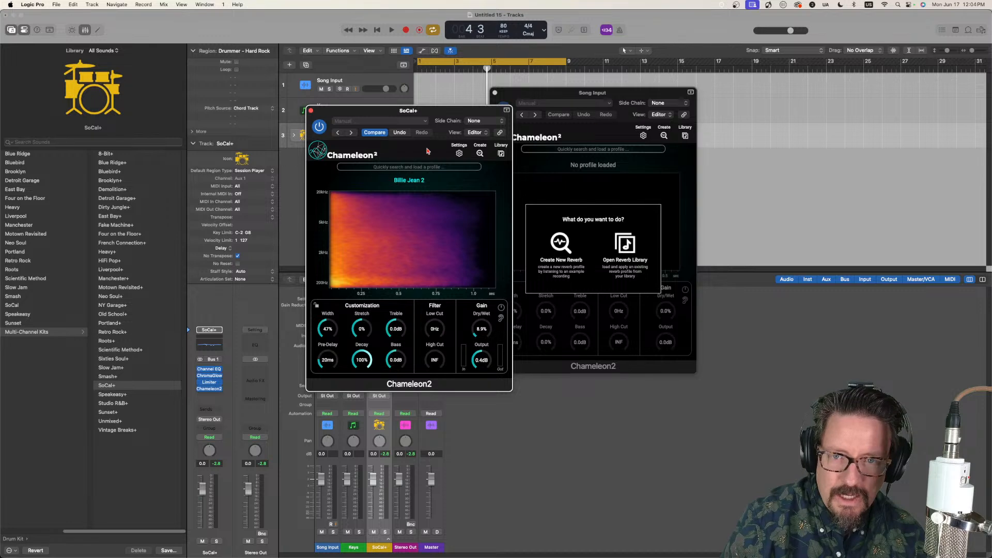
left_click(501, 154)
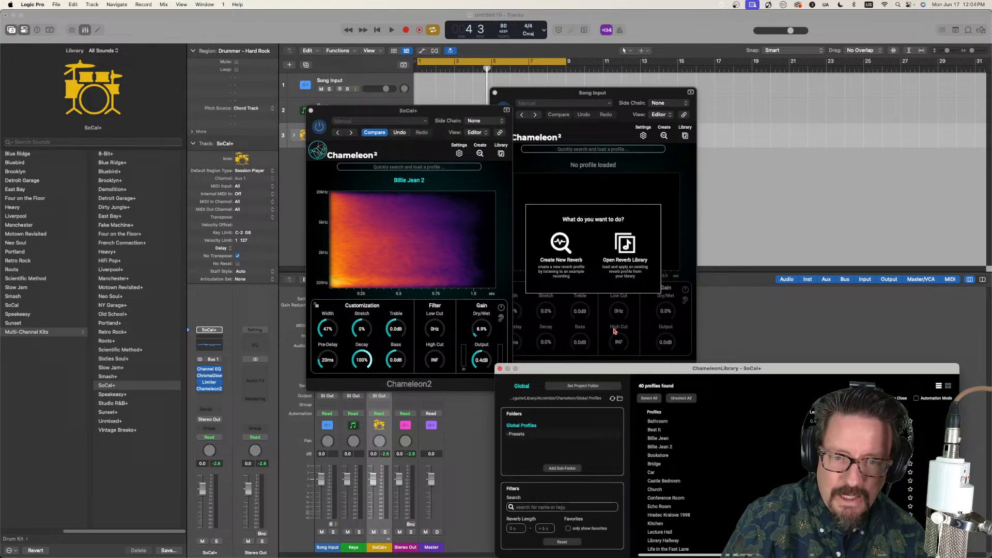
left_click(654, 430)
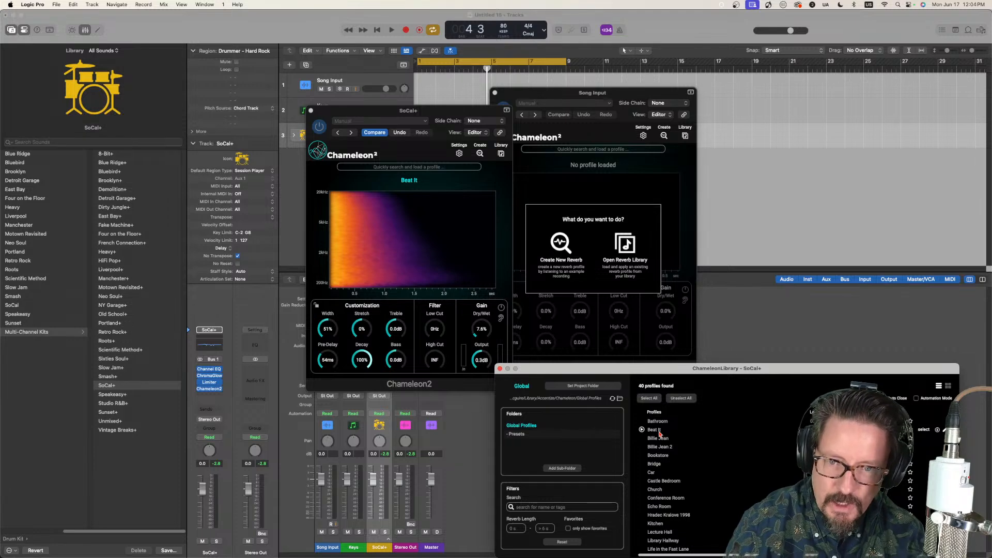
left_click(435, 115)
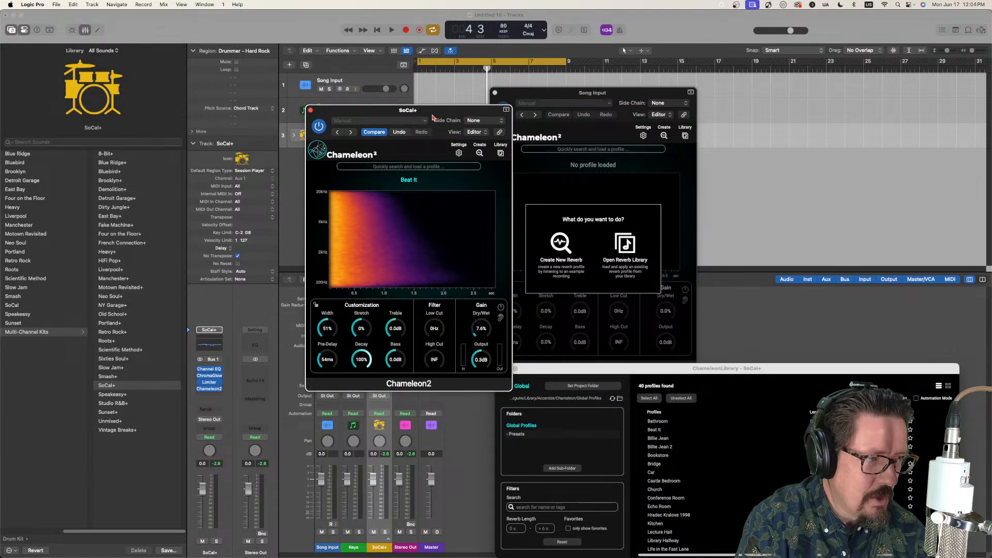
key("space")
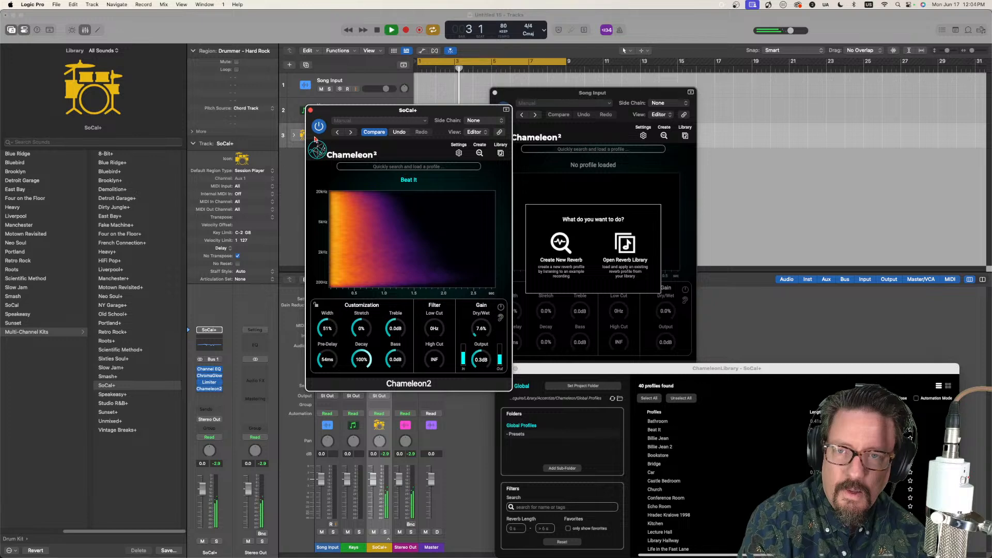
key("space")
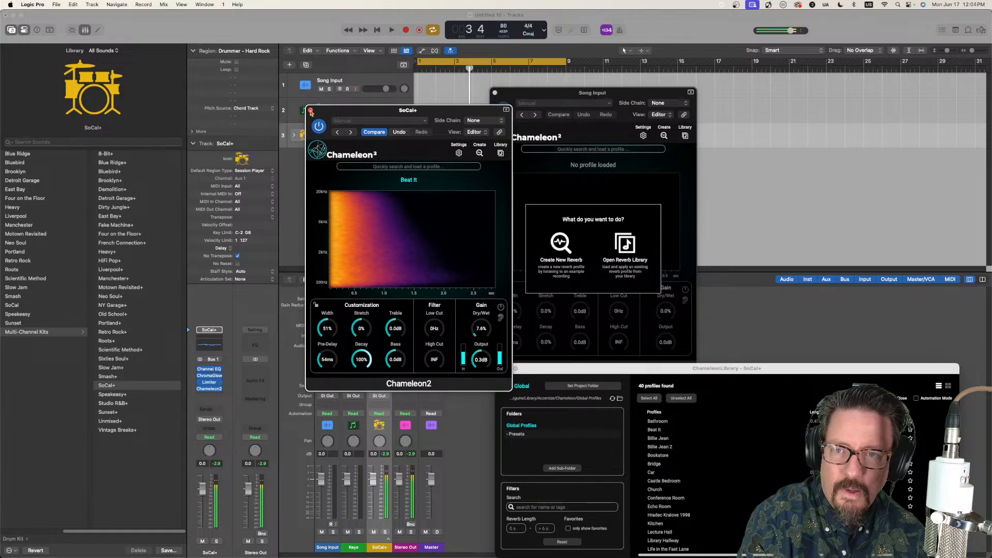
left_click(311, 111)
Step: Replace the Keys track's instrument with a stereo Studio Piano and choose its Studio Grand model
left_click(345, 107)
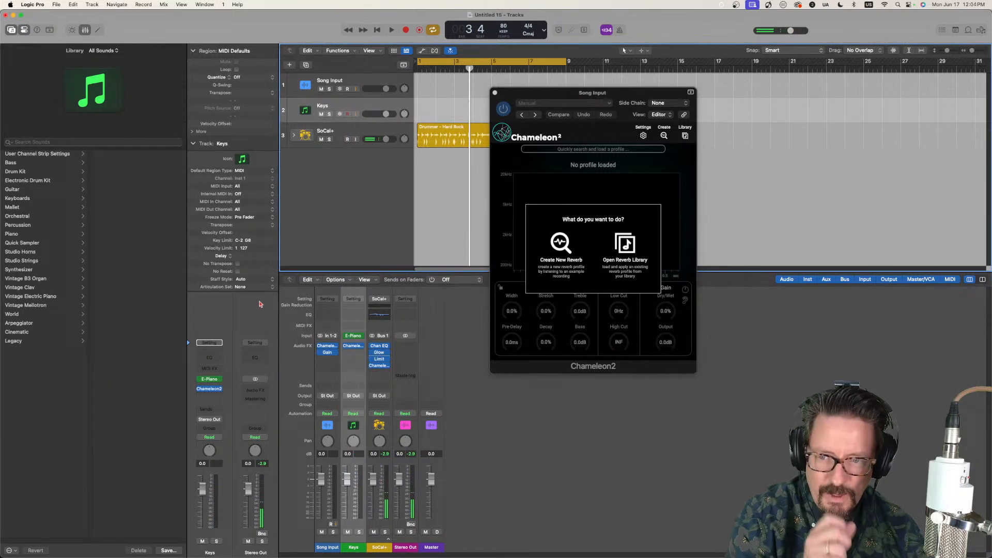
left_click(217, 380)
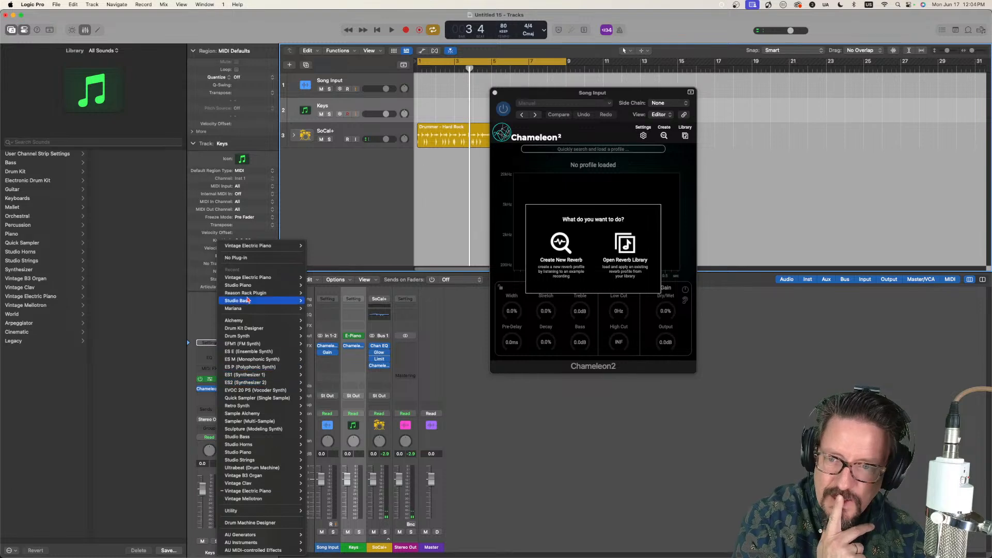
mouse_move(251, 285)
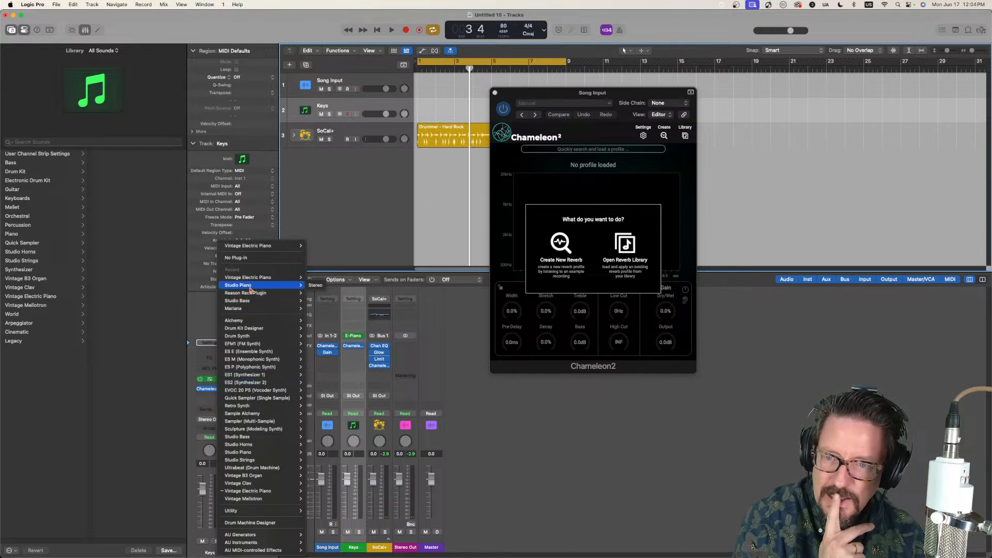
left_click(314, 286)
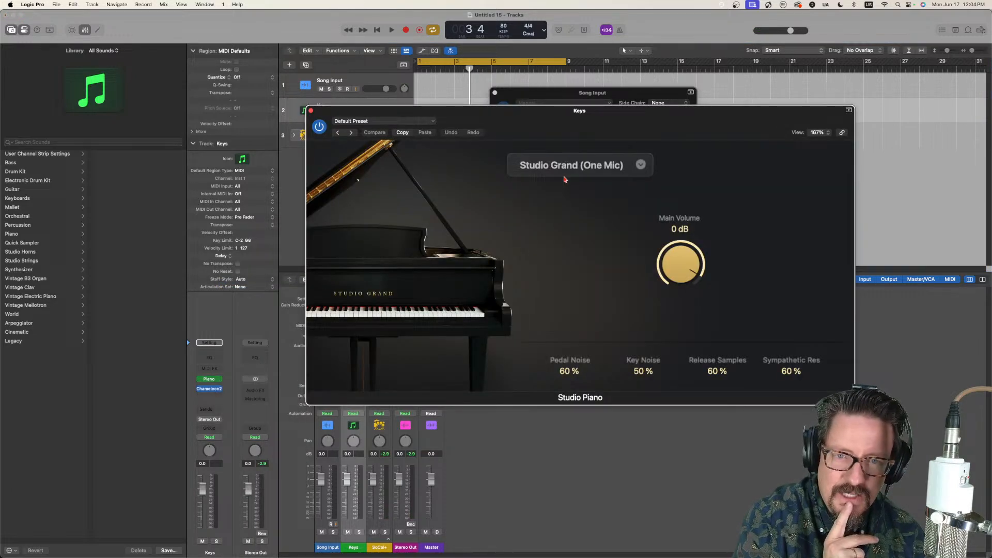
left_click(566, 171)
left_click(555, 199)
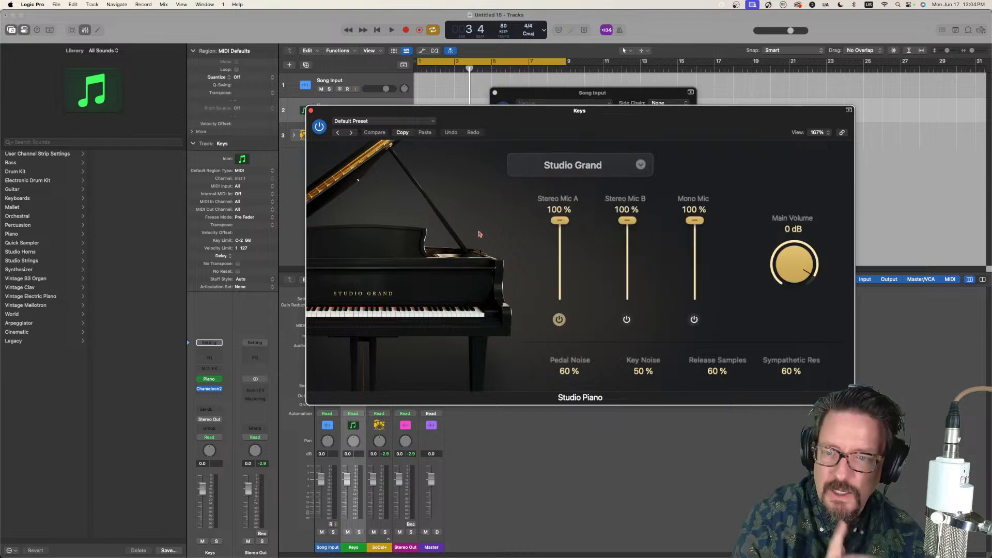
Step: Load the "Beat It" profile into the Keys track's Chameleon2
left_click(208, 389)
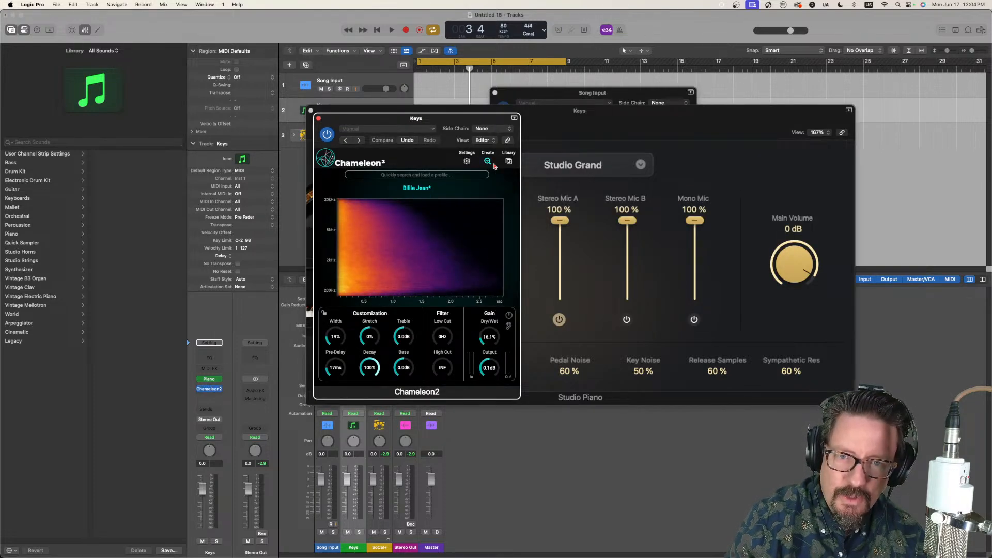
left_click(508, 162)
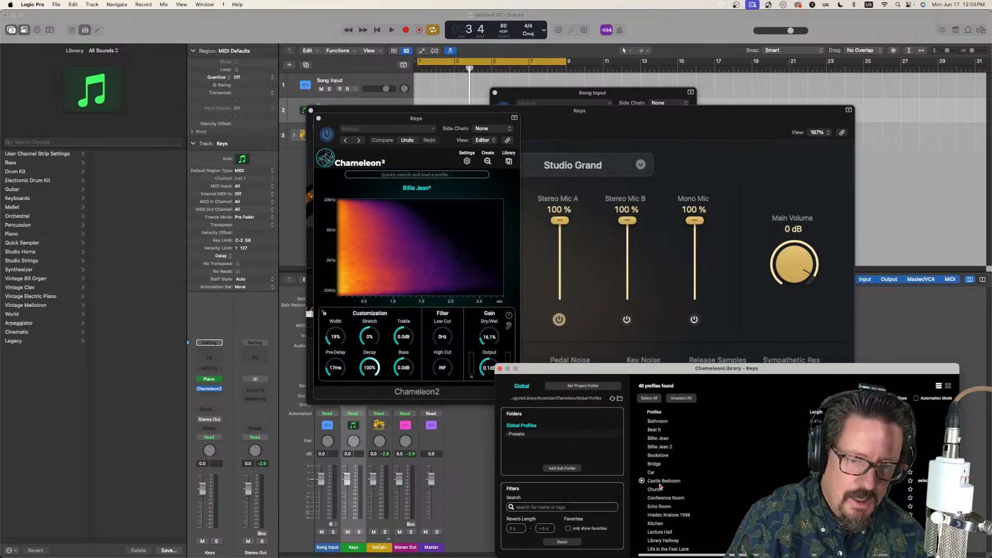
left_click(654, 431)
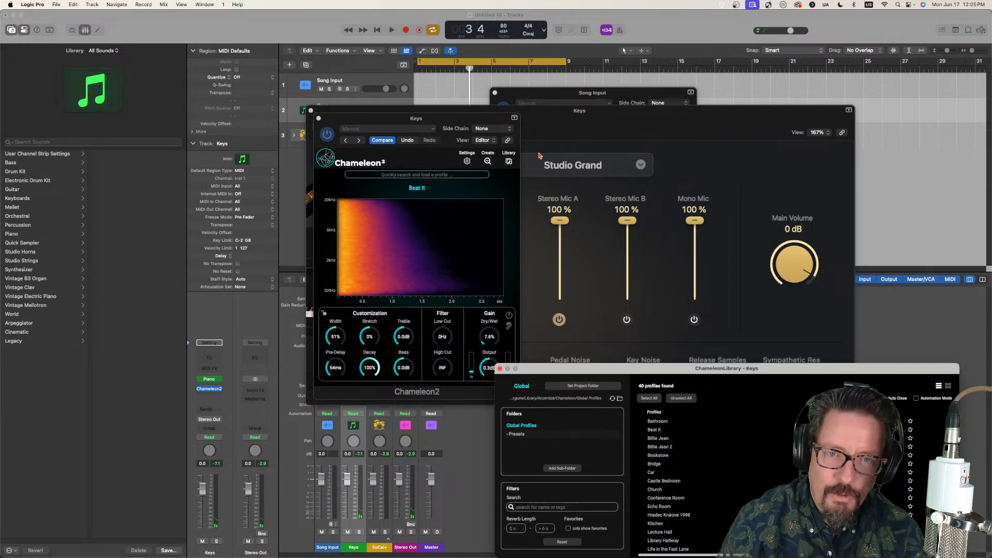
Step: Close the Studio Piano window, the Chameleon library, and the Keys and Song Input Chameleon2 windows
left_click(549, 135)
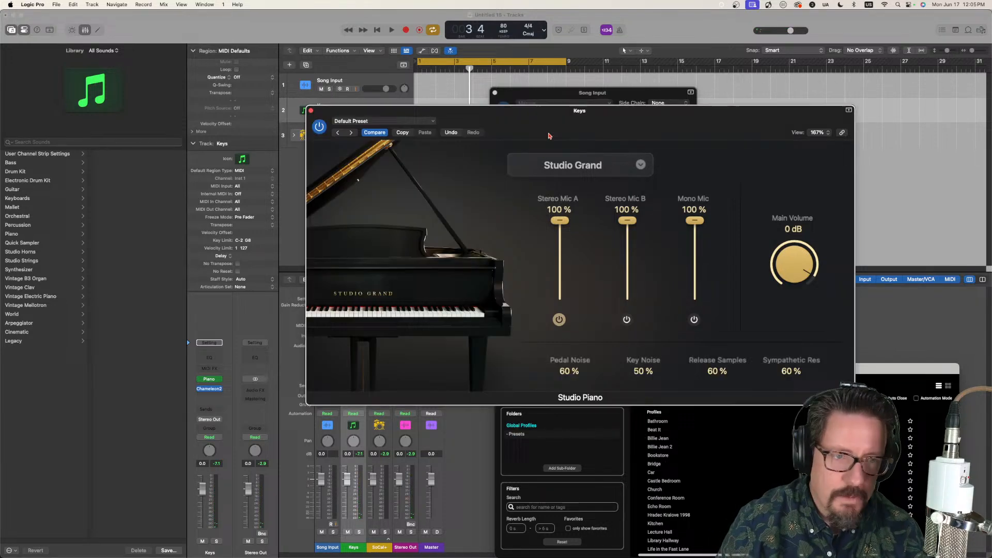
left_click(311, 111)
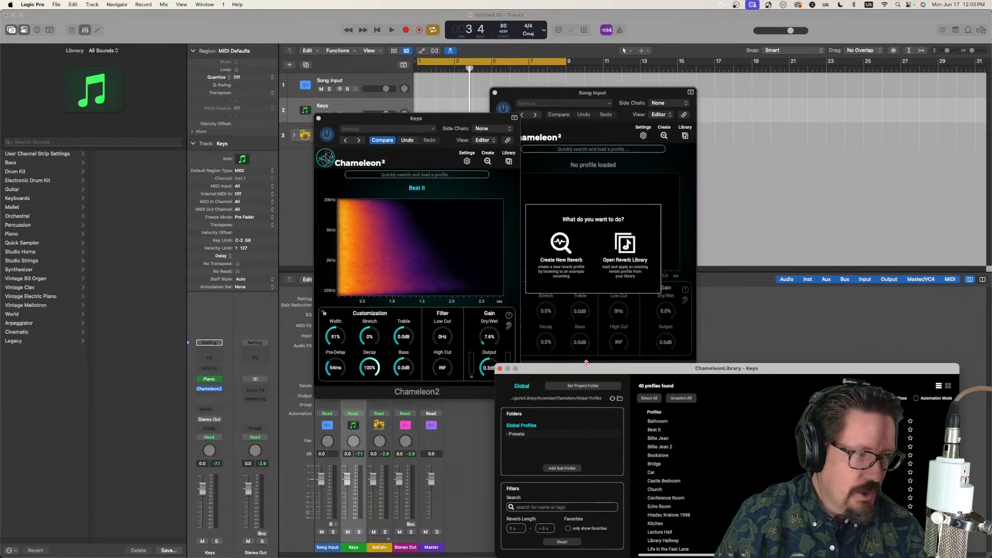
left_click(500, 369)
left_click(319, 119)
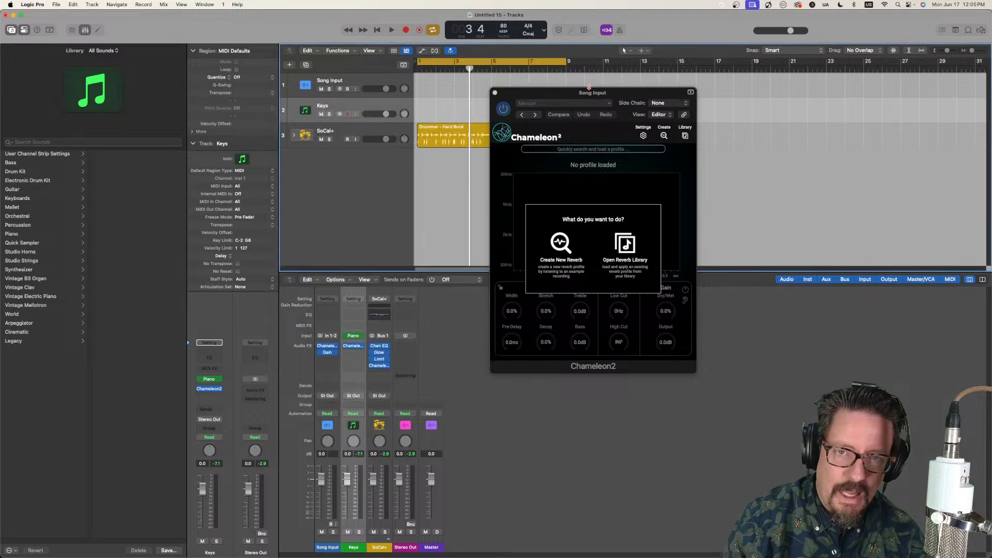
left_click(495, 93)
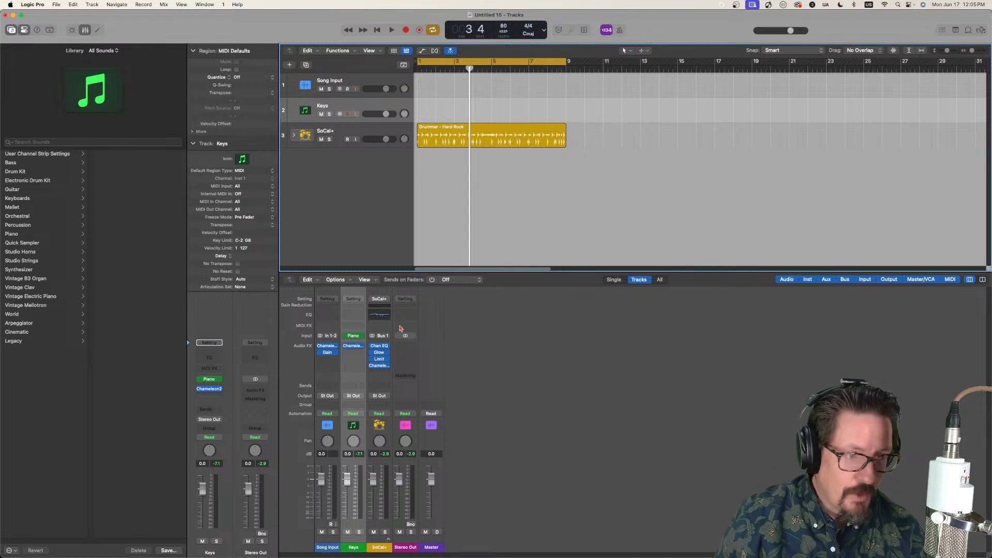
Step: Reopen the Song Input track's Chameleon2 window
mouse_move(355, 347)
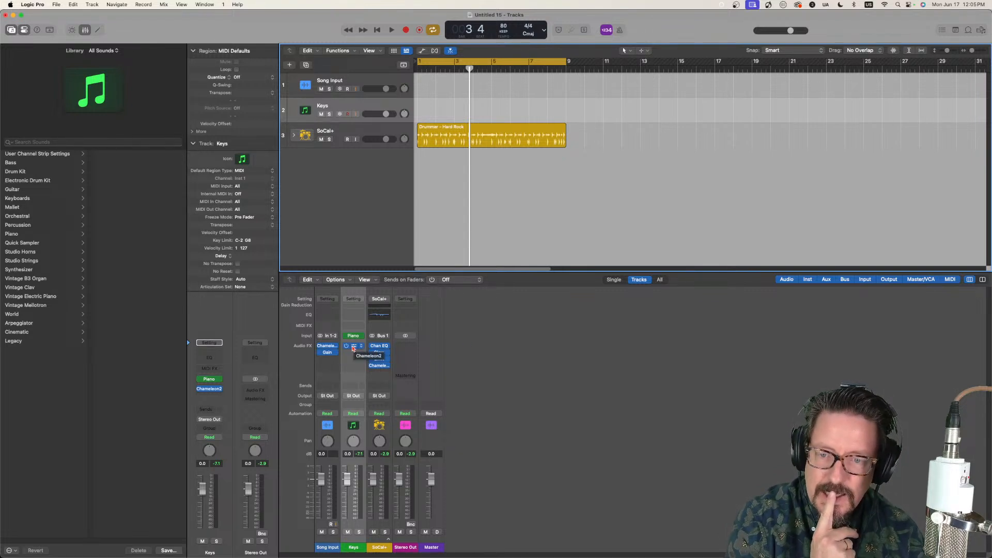
left_click(353, 349)
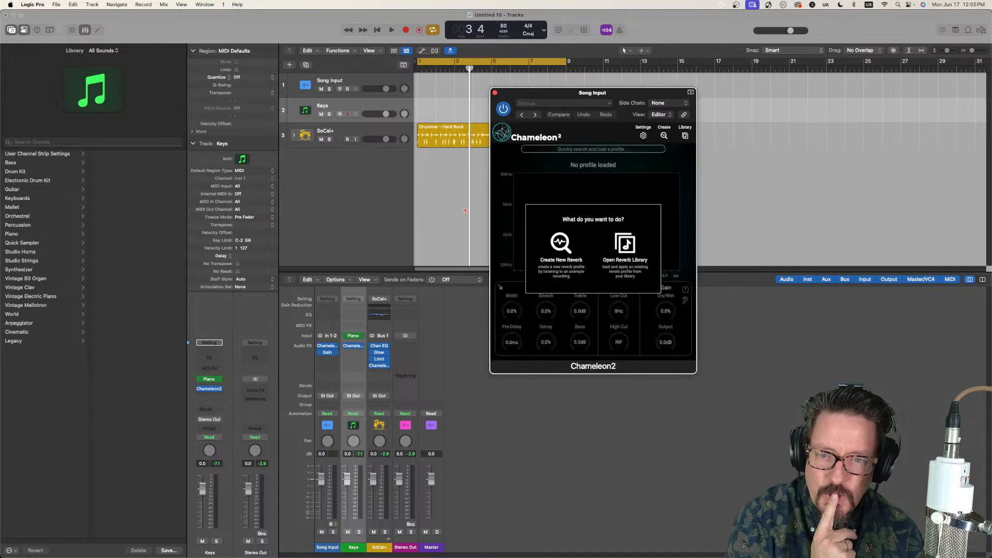
mouse_move(352, 350)
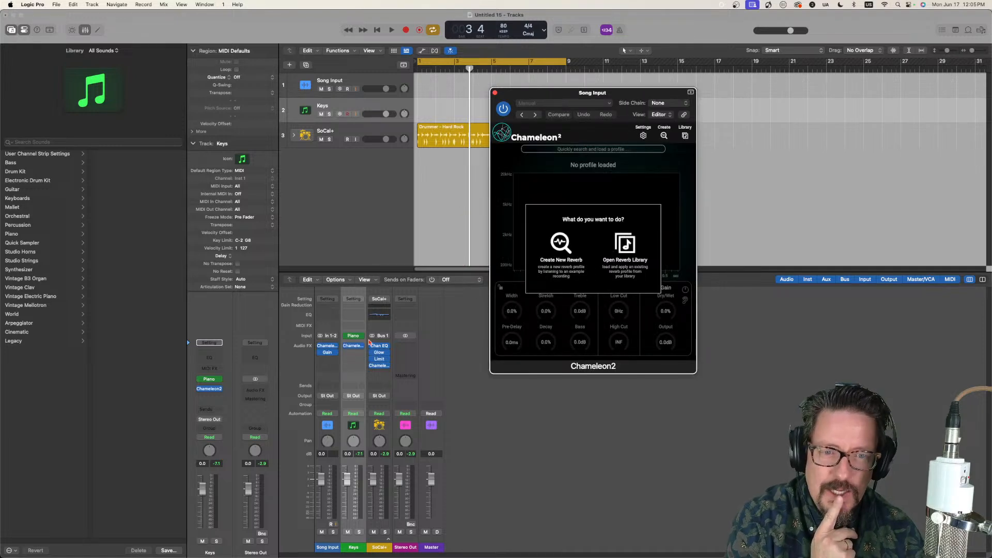
Step: Close the Song Input Chameleon2 window and reopen the Keys track's Chameleon2
left_click(495, 92)
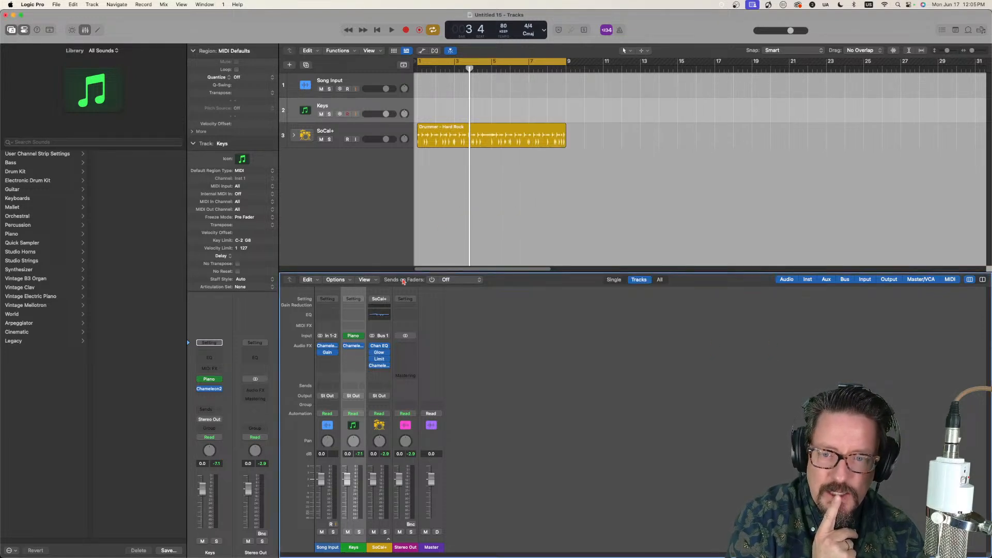
left_click(354, 347)
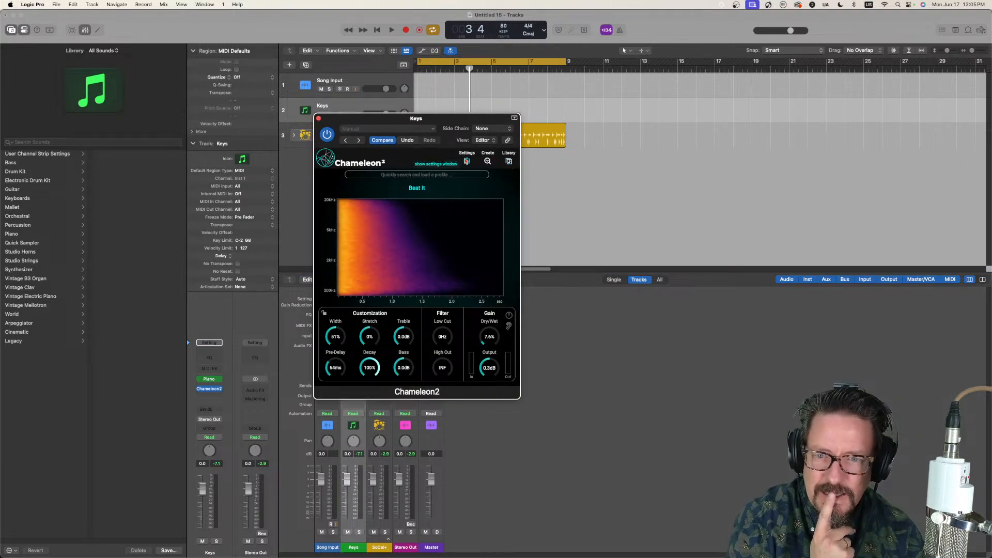
left_click(467, 161)
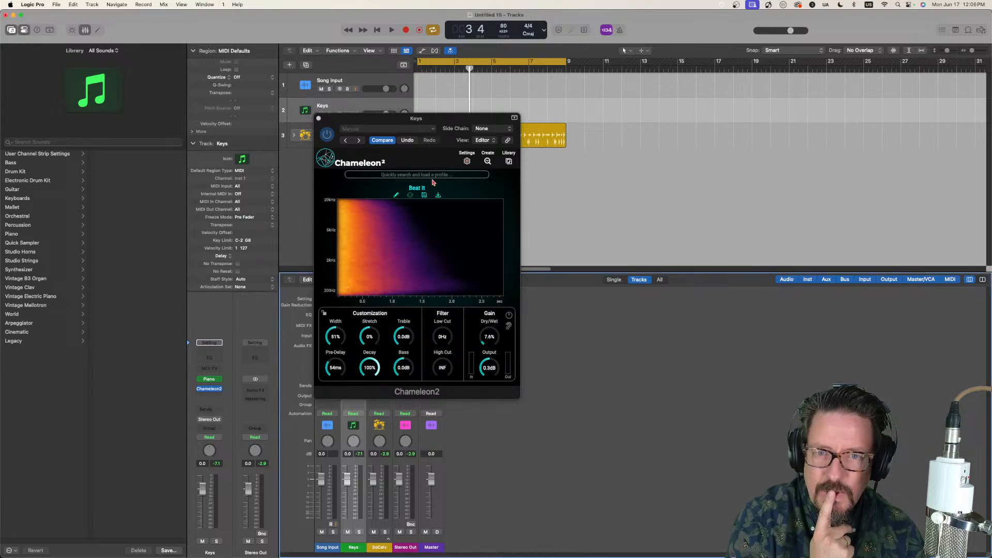
left_click(335, 223)
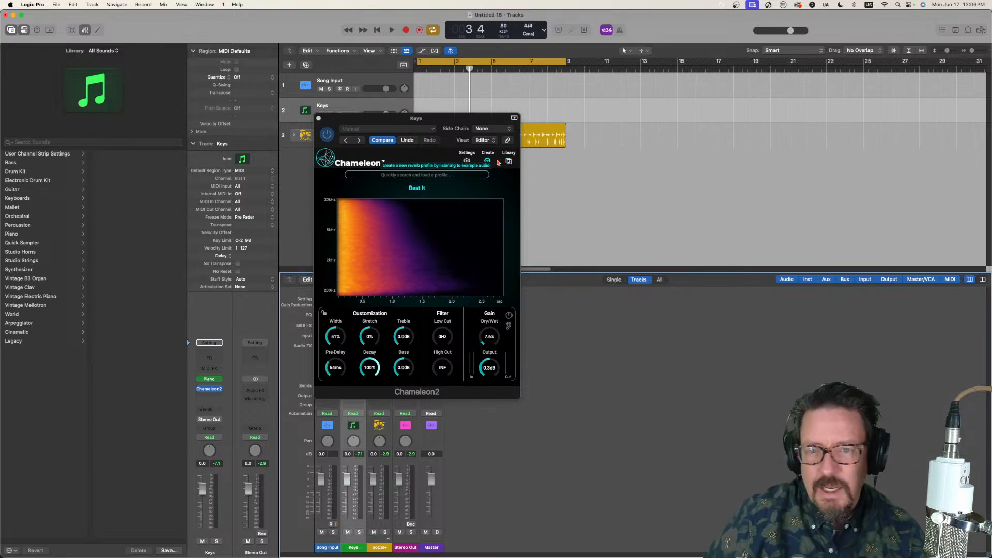
Step: Export the "Beat It" profile as a WAV impulse response into a new folder named "IRs Stream" inside Music
mouse_move(427, 191)
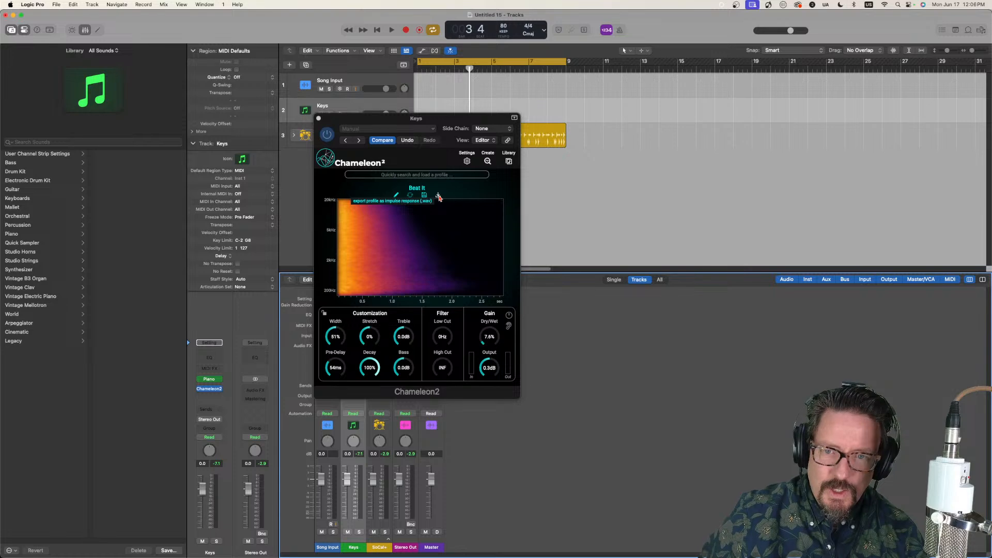
left_click(439, 196)
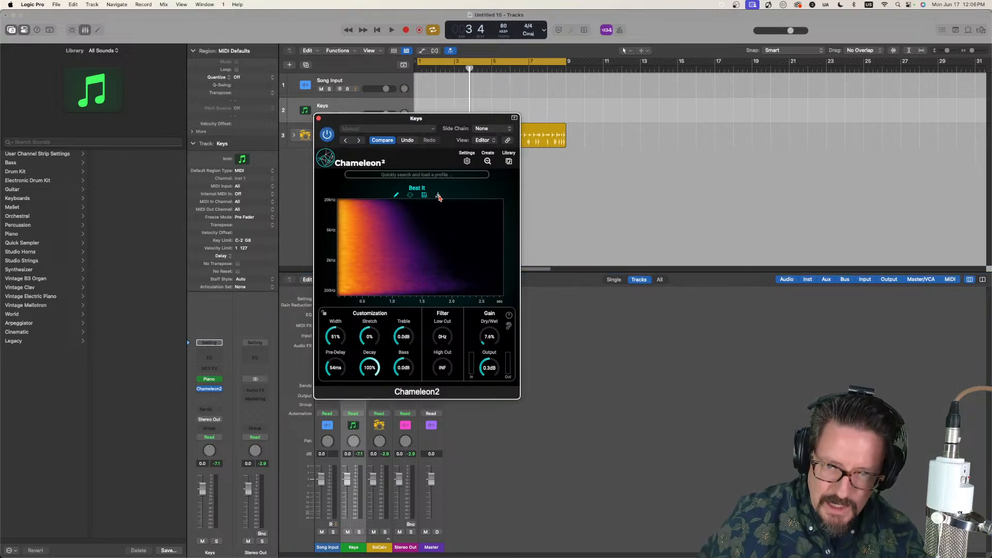
left_click(438, 197)
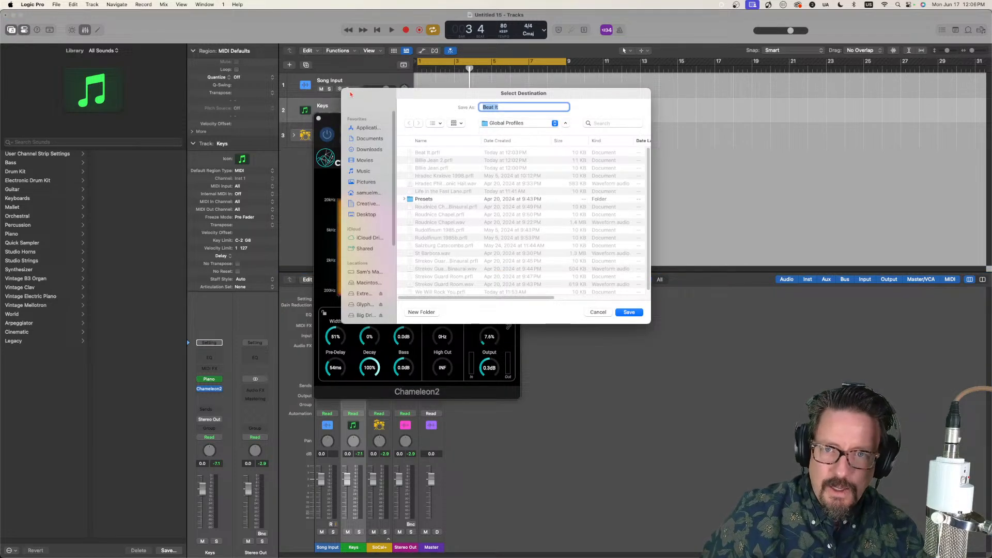
left_click(364, 171)
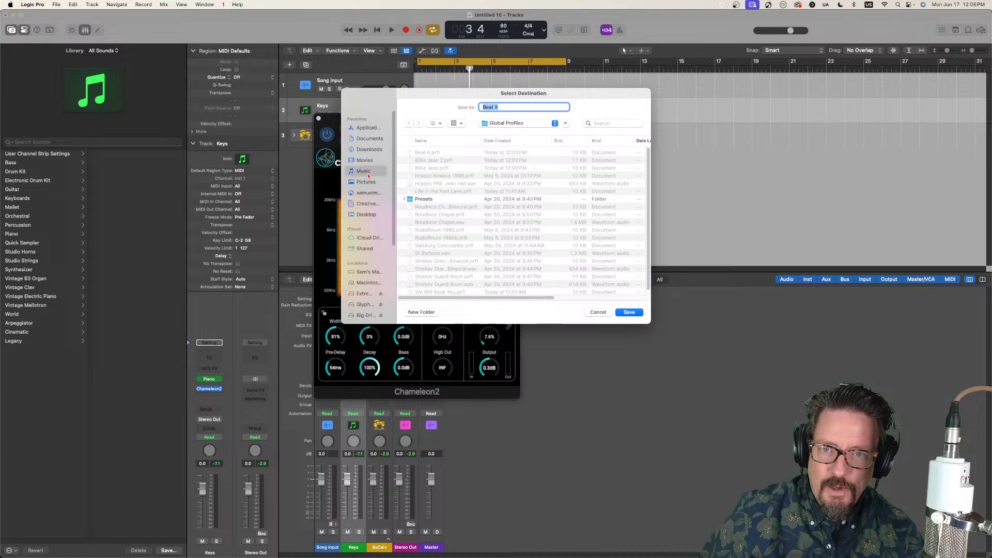
left_click(427, 313)
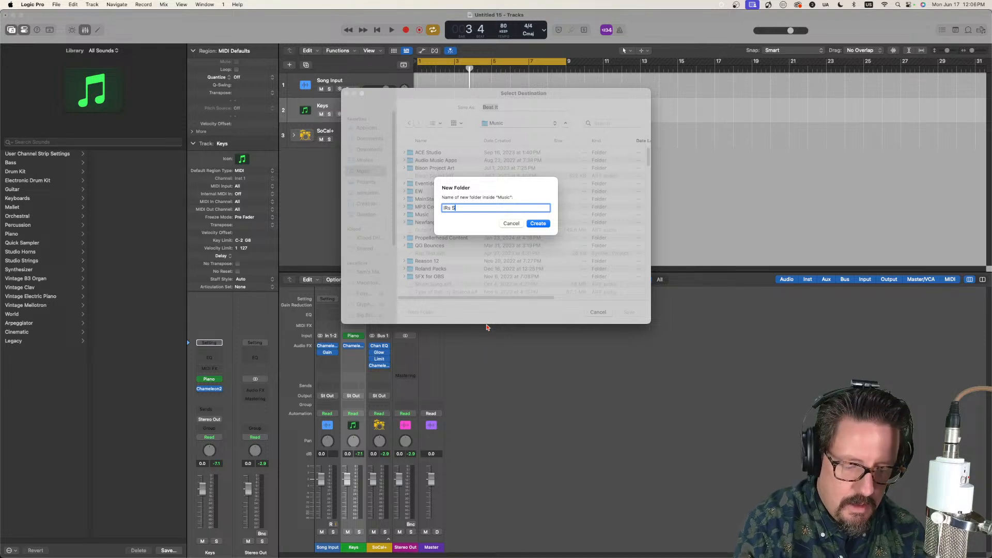
type("IRs Stream")
key("Return")
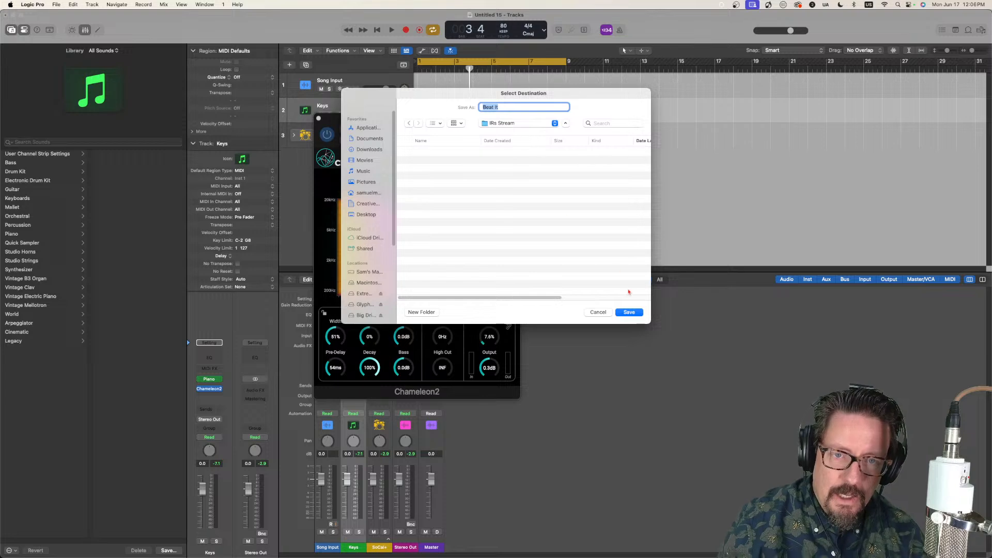
left_click(631, 312)
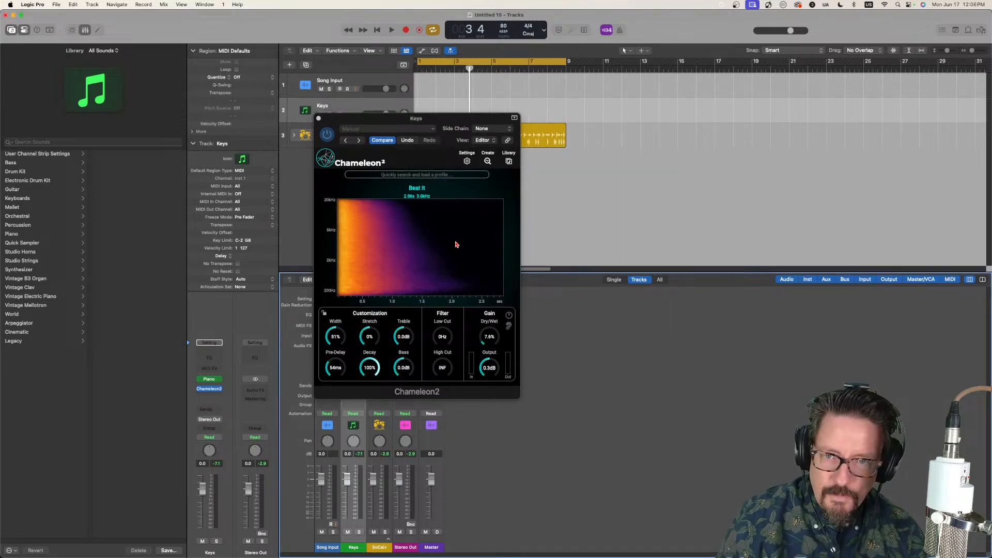
Step: Move the Chameleon2 window clear of the channel strips and add a Bus 5 send to the Keys track
left_click_drag(432, 124, 587, 111)
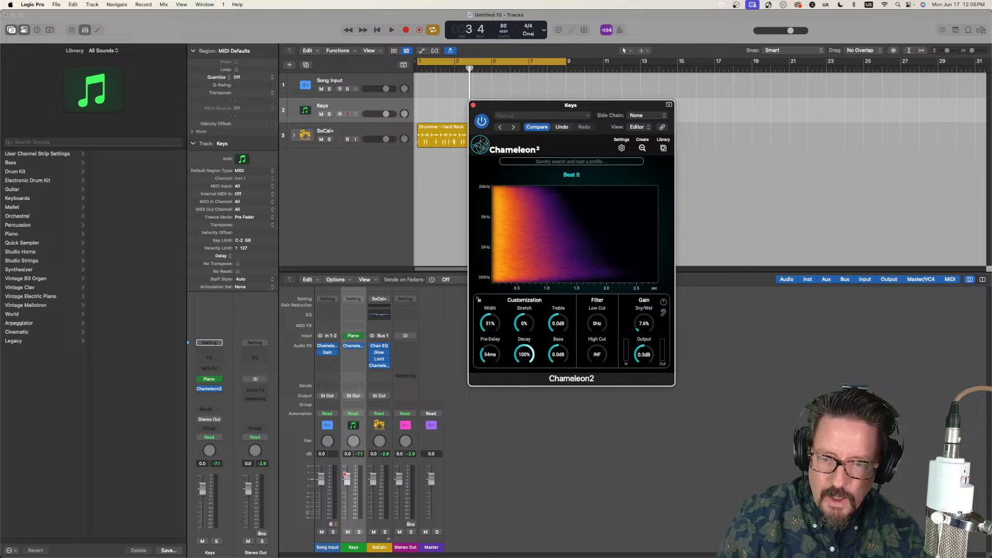
left_click(353, 385)
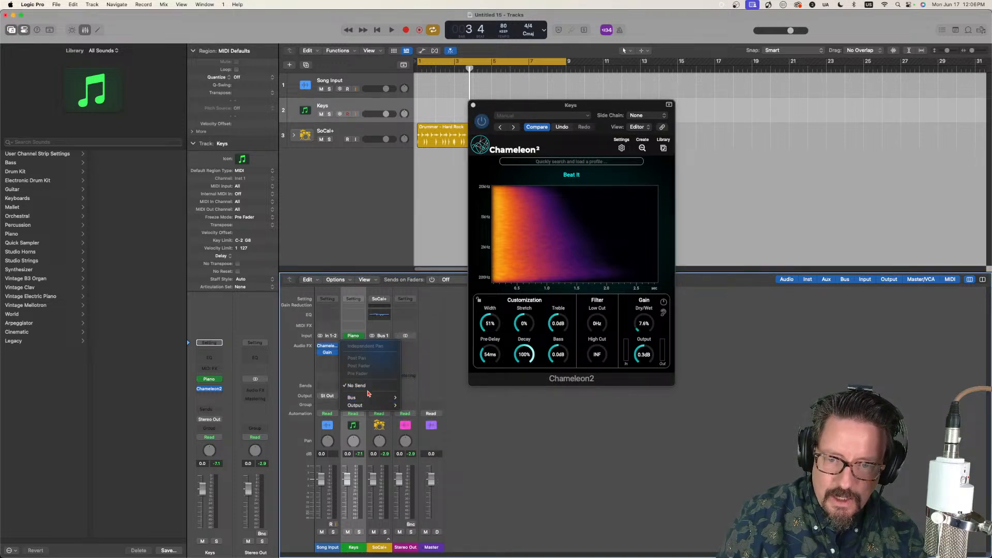
mouse_move(383, 397)
left_click(429, 330)
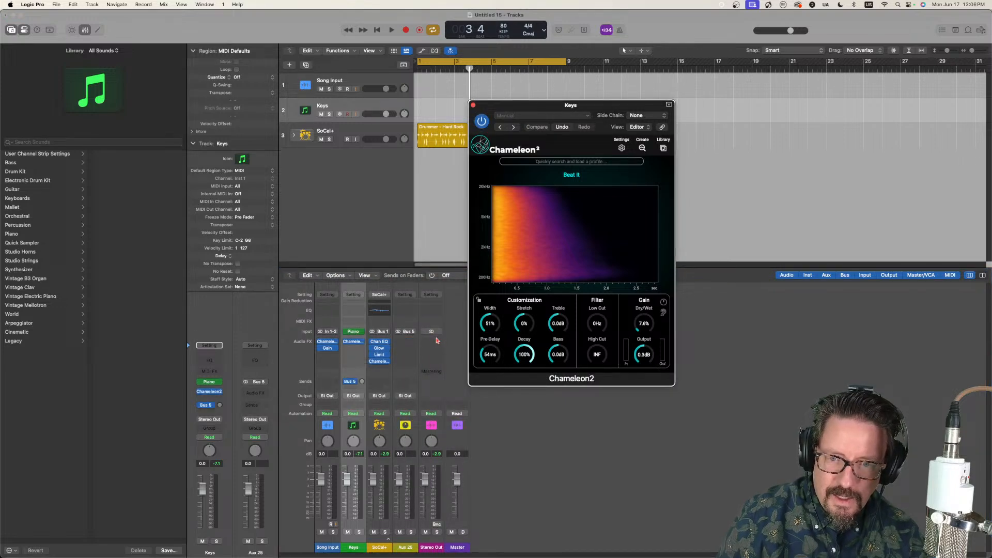
Step: Insert a stereo Space Designer reverb on the Aux 25 channel fed by Bus 5
left_click(429, 342)
left_click(414, 337)
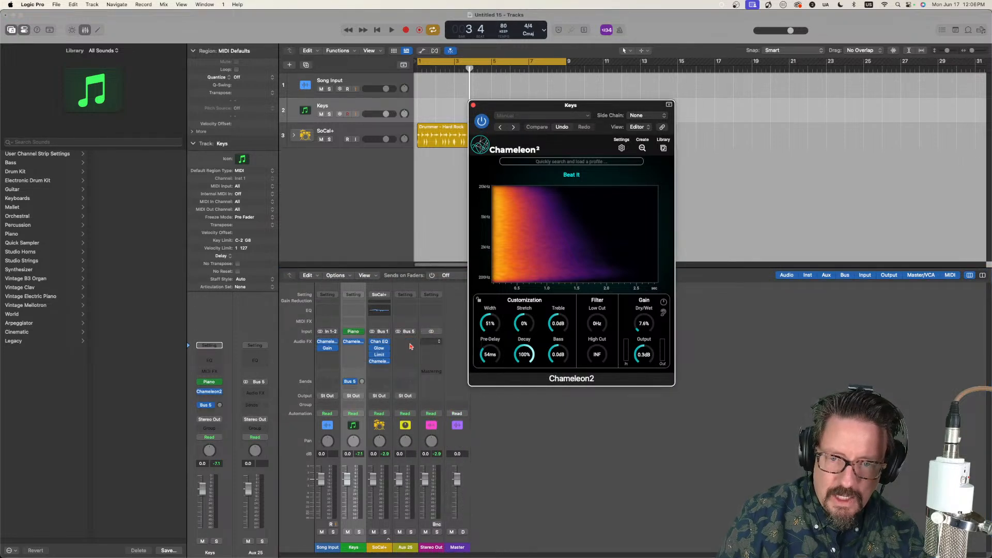
left_click(408, 344)
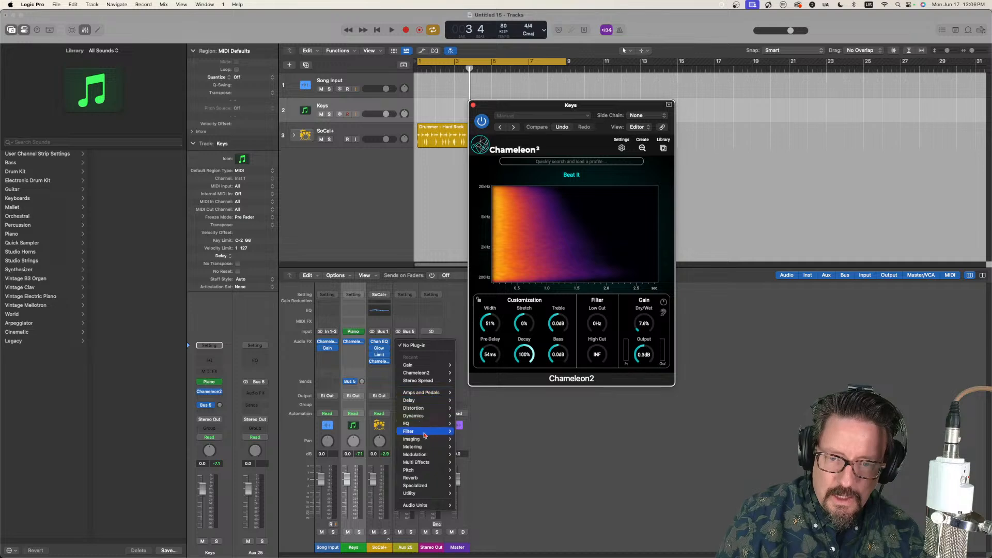
mouse_move(429, 478)
mouse_move(474, 501)
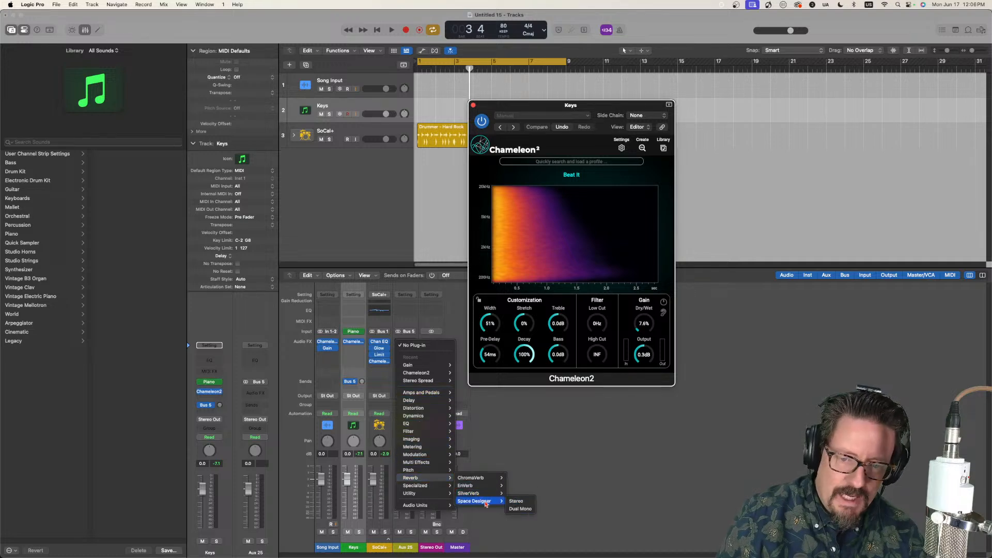
left_click(517, 501)
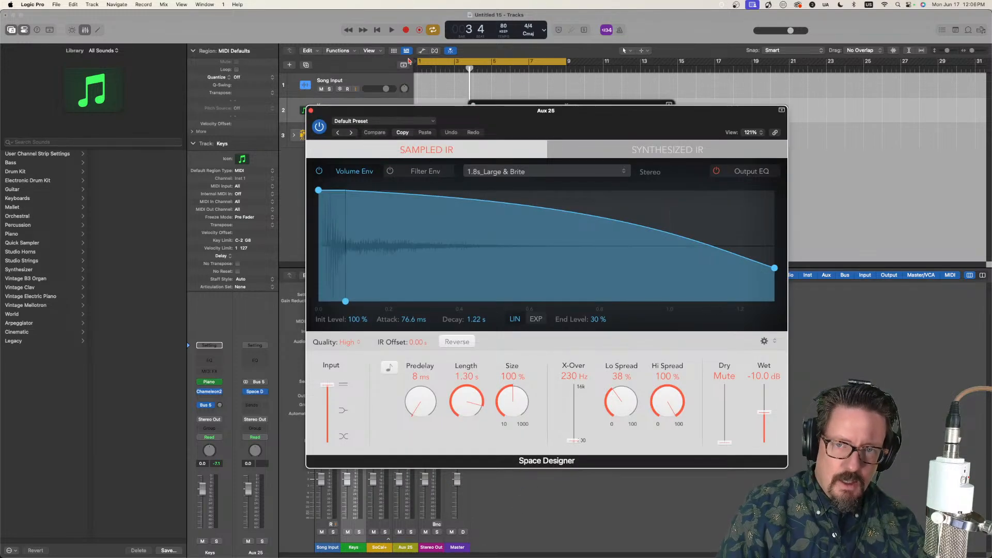
Step: Load the impulse response "Beat It.wav" from the IRs Stream folder into Space Designer
left_click(520, 172)
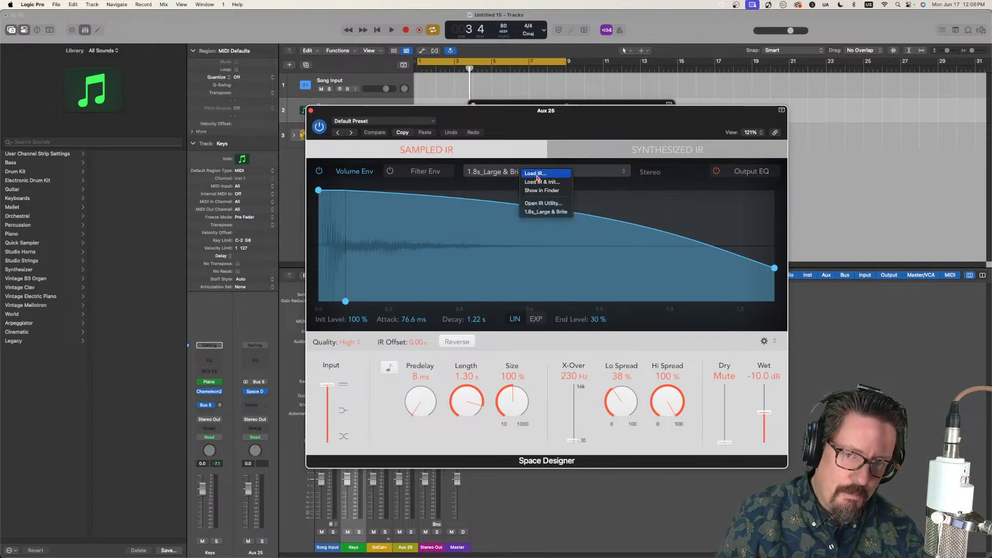
left_click(540, 178)
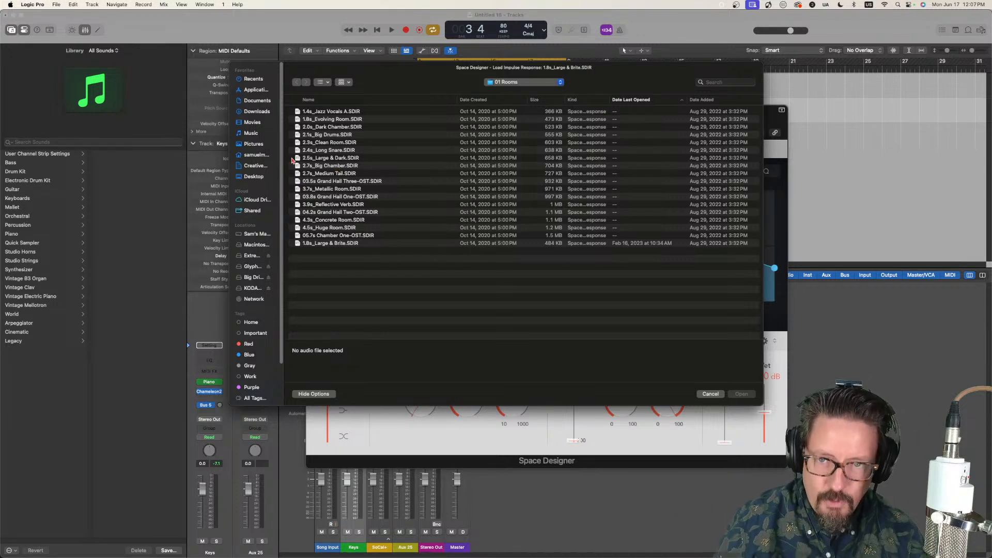
left_click(514, 83)
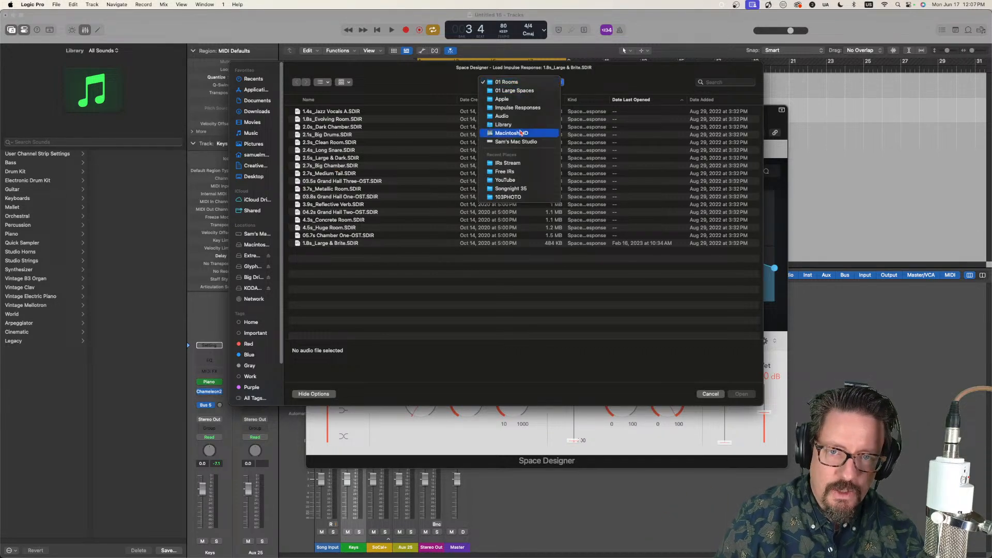
left_click(509, 163)
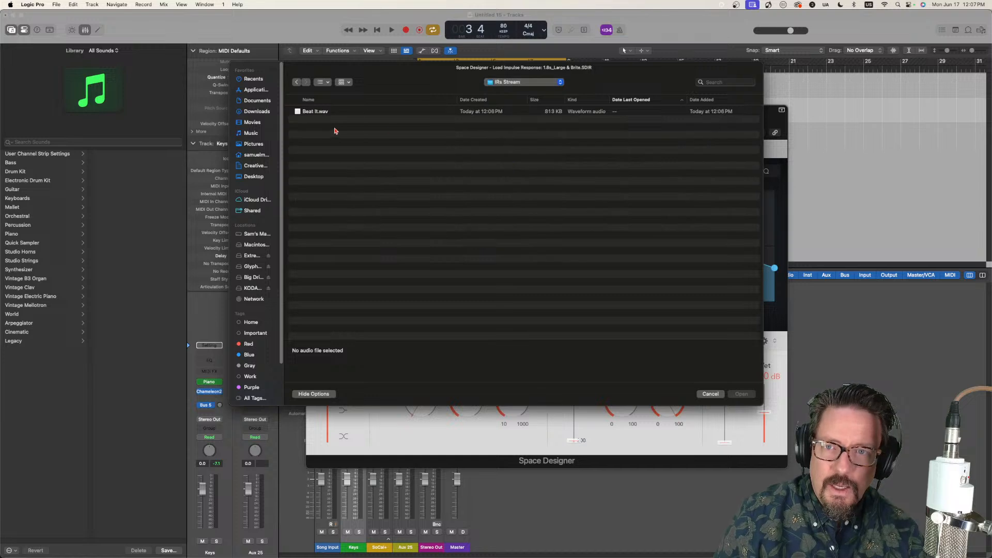
left_click(312, 112)
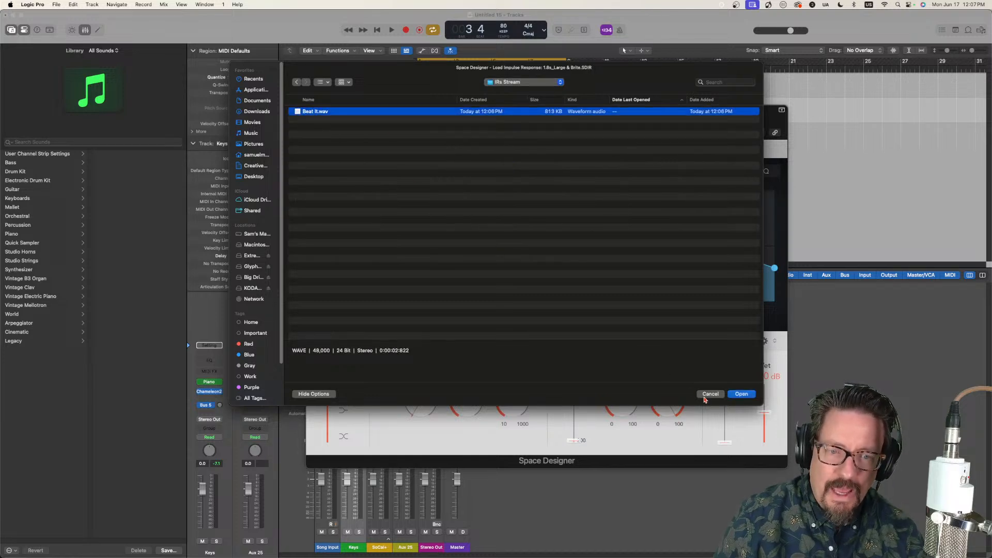
left_click(741, 395)
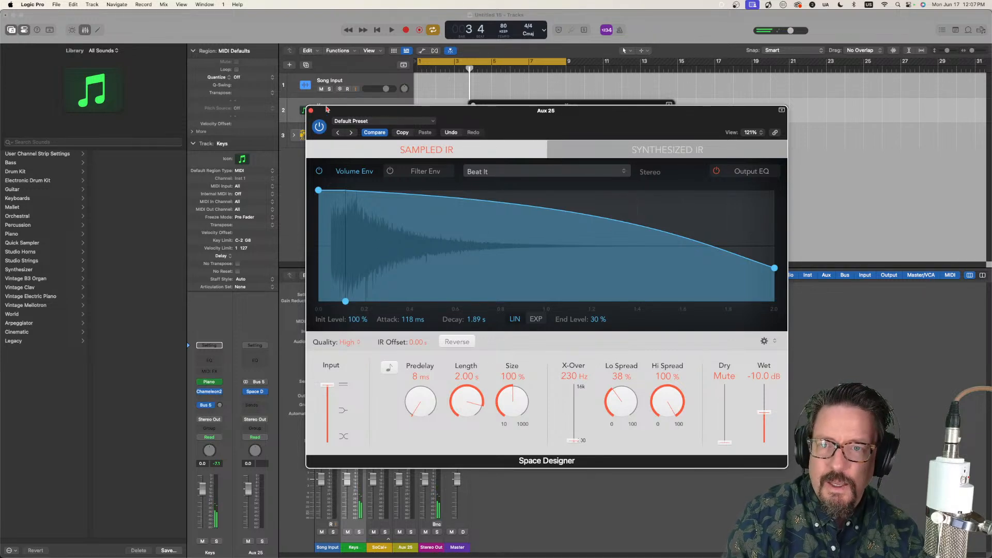
Step: Bypass the Keys track's Chameleon2 and raise its Bus 5 send level to hear the Space Designer reverb
left_click_drag(326, 113, 577, 36)
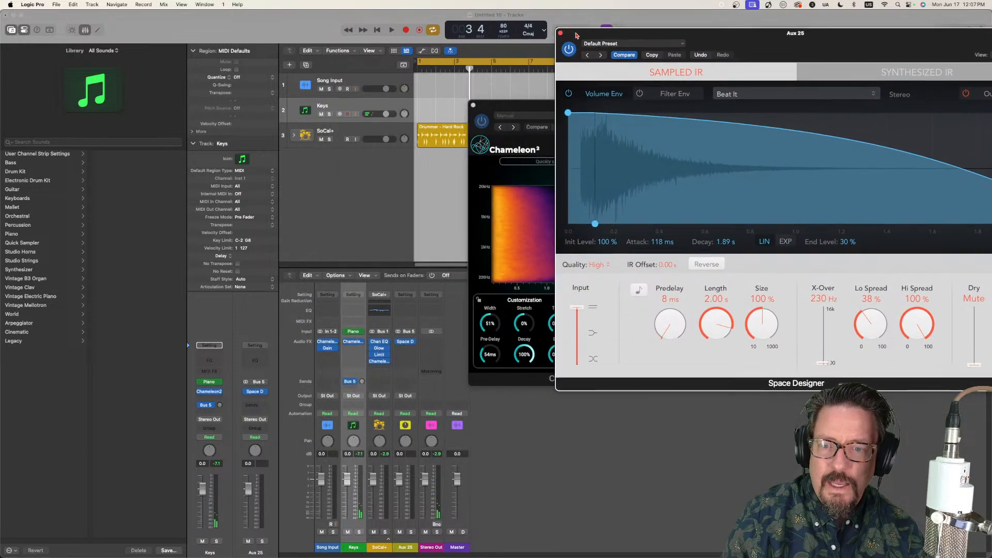
left_click(362, 382)
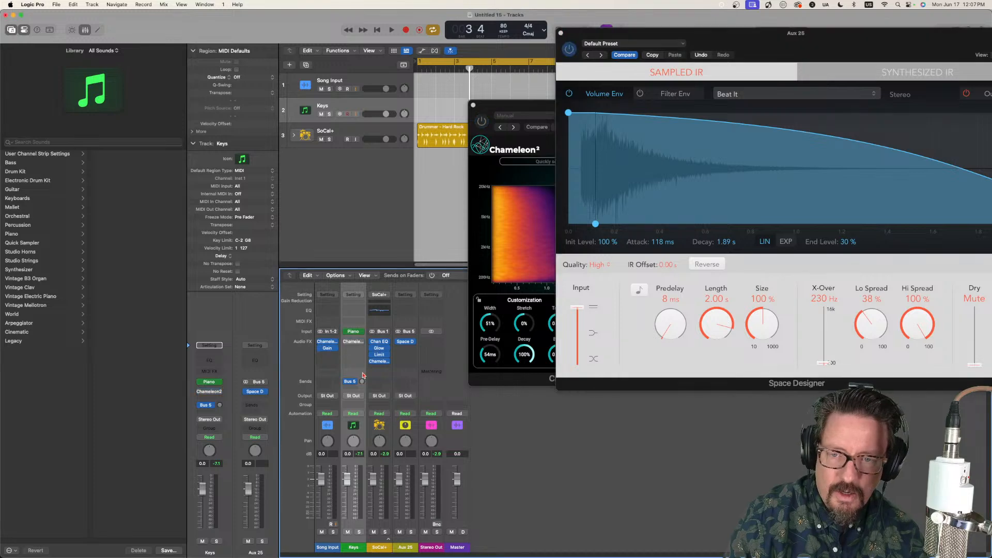
left_click_drag(362, 381, 355, 356)
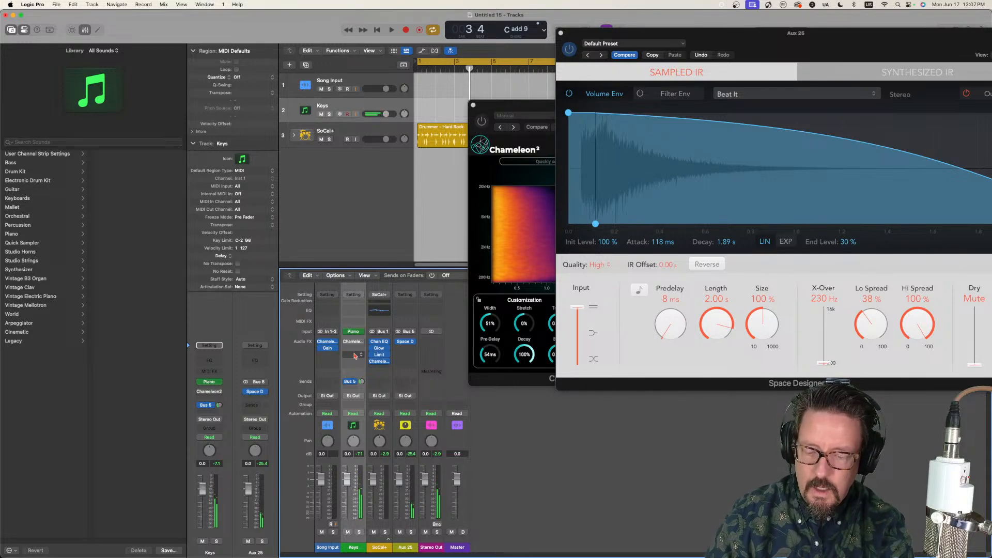
key("space")
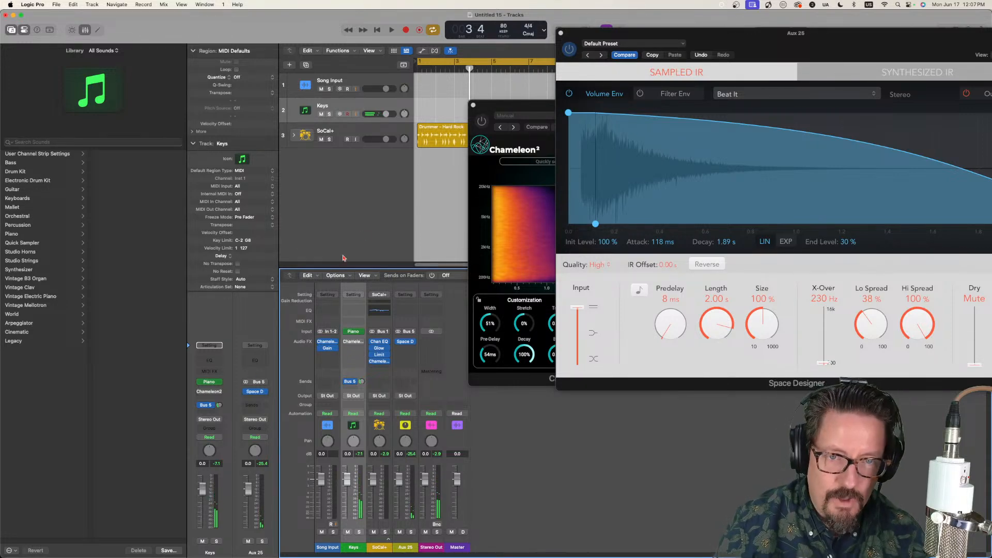
Step: Set Space Designer's predelay to 0 ms and close its window
left_click_drag(712, 38, 514, 54)
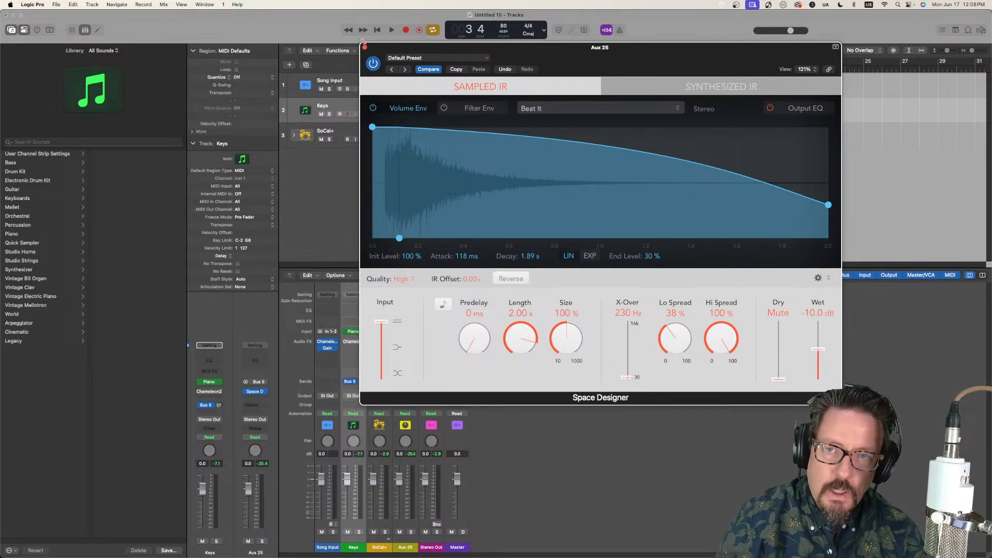
left_click(403, 281)
left_click(403, 281)
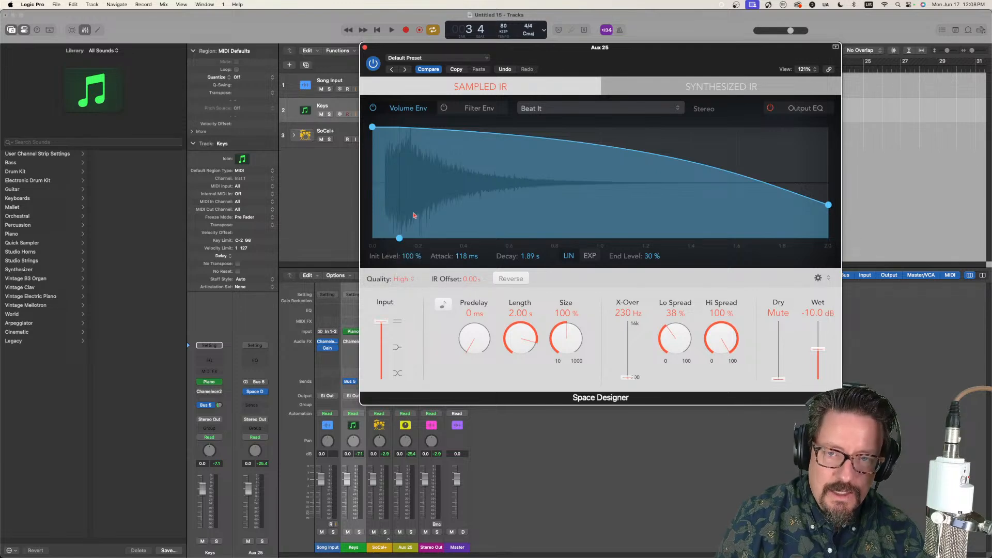
left_click(366, 48)
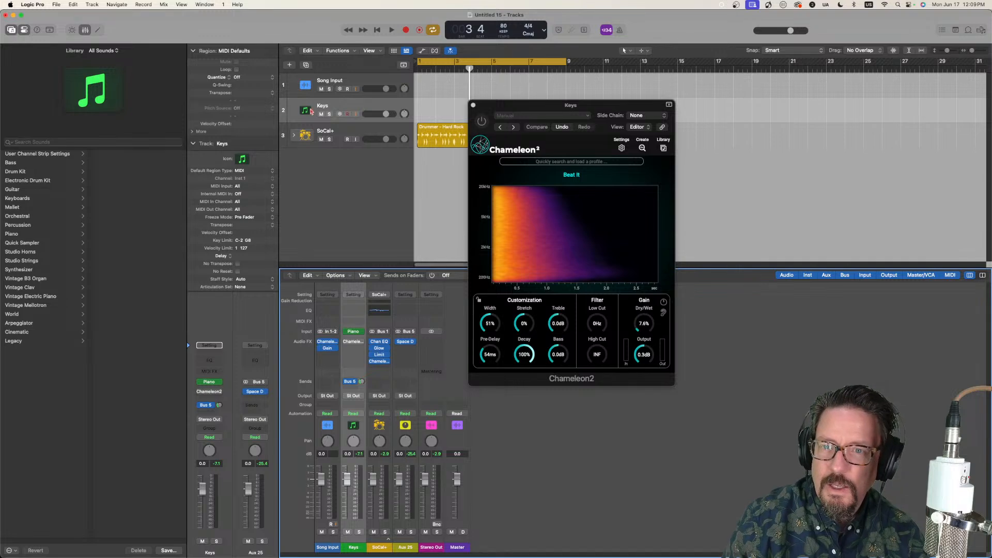
Step: Open the Song Input track's Chameleon2 and try to capture a new reverb profile with input monitoring enabled on the track
left_click(327, 342)
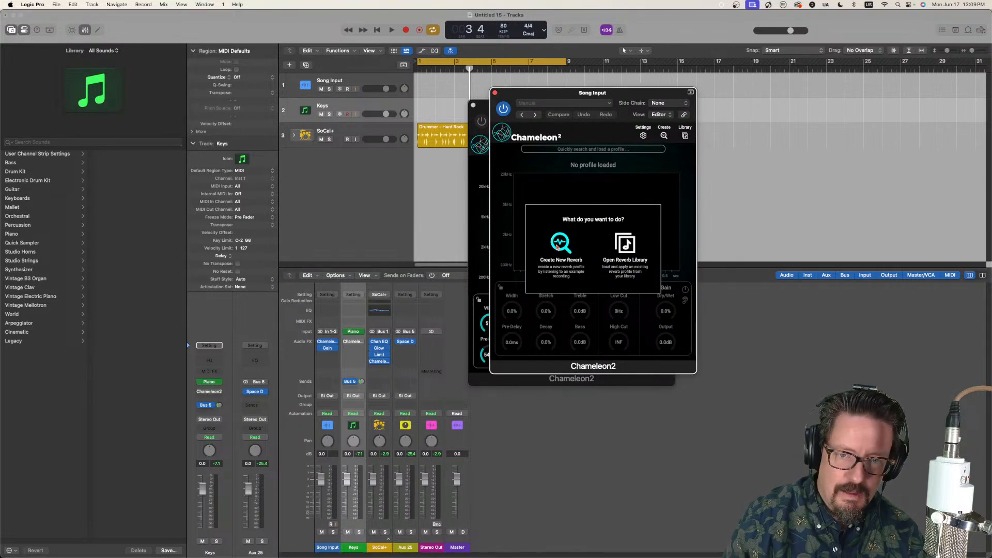
left_click(560, 246)
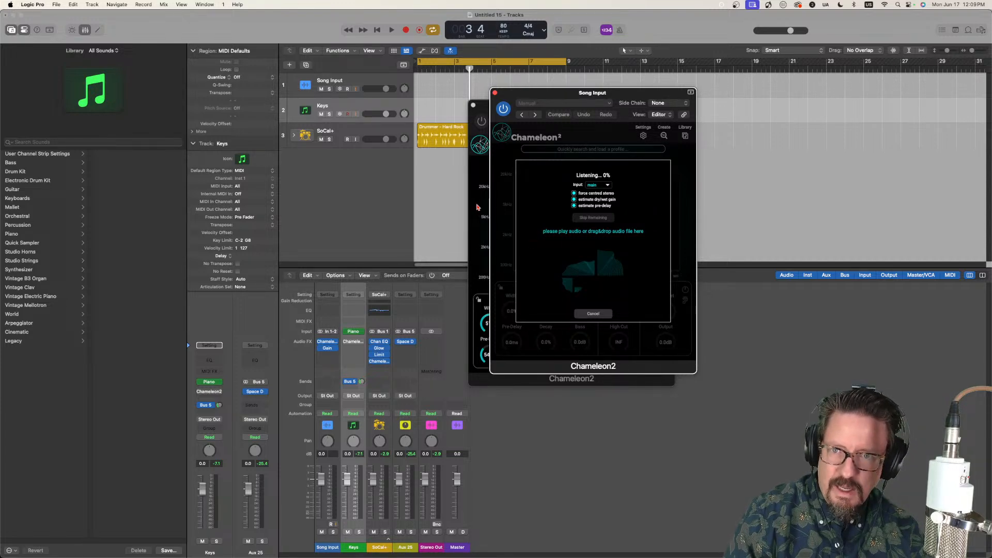
left_click(362, 82)
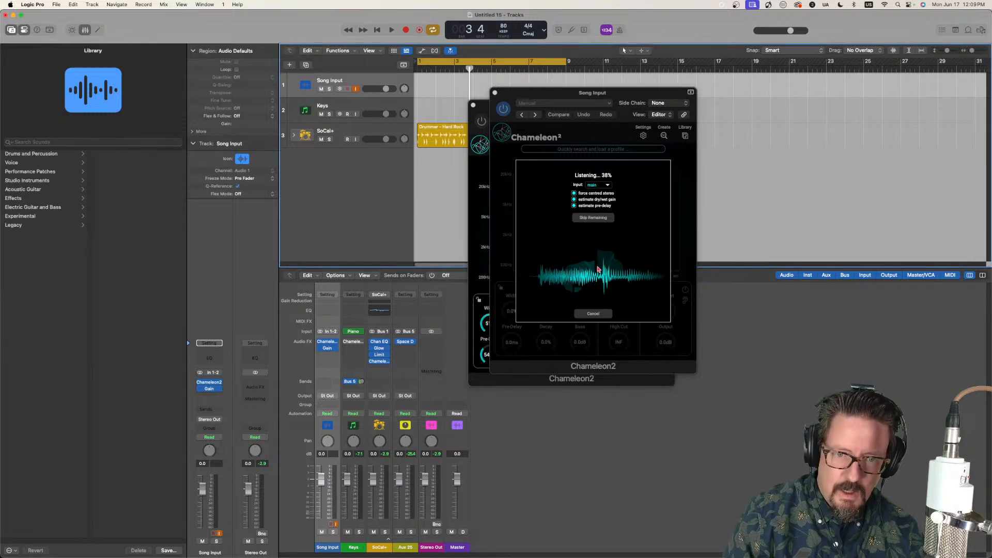
left_click(608, 314)
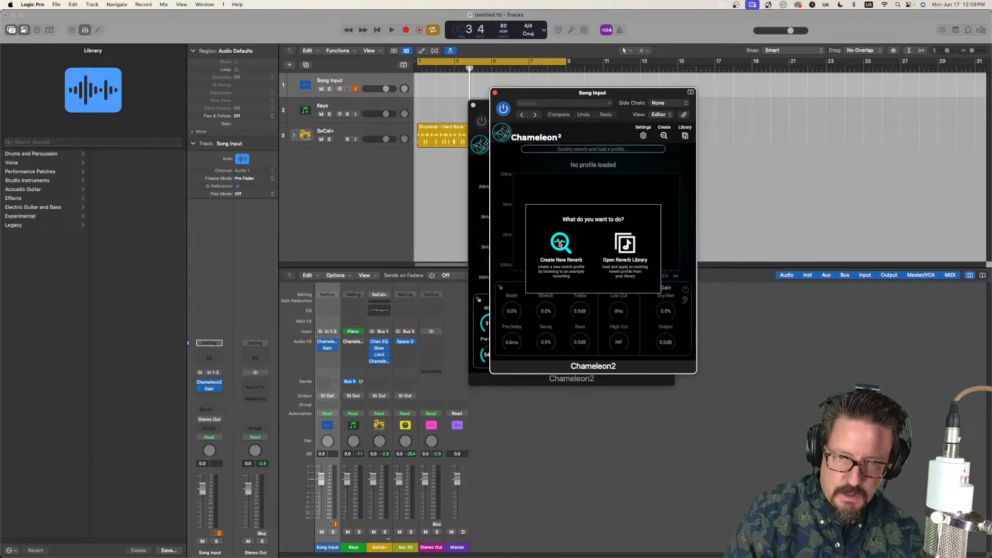
Step: Capture a new reverb profile from the song input in Chameleon2 and save it to the library as "Dupree"
left_click(560, 244)
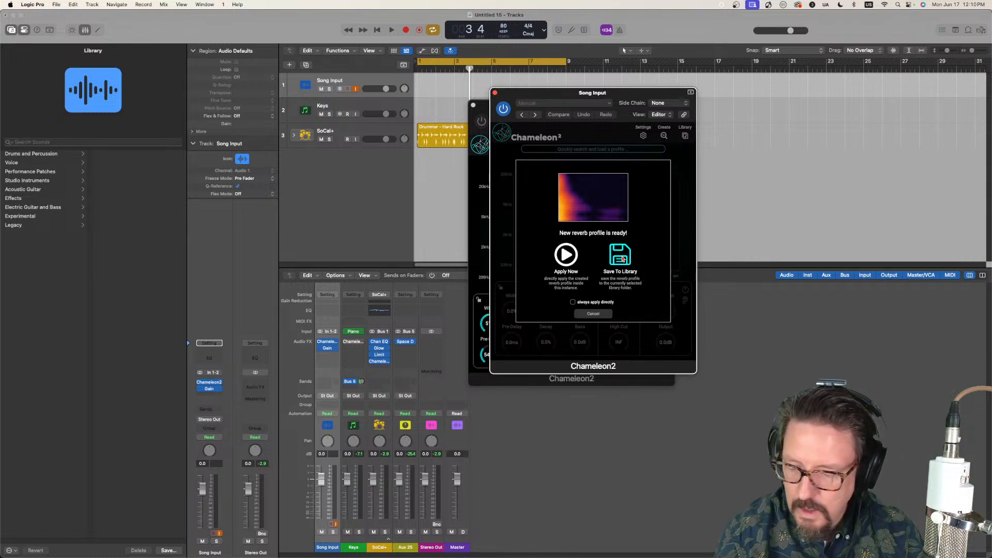
left_click(623, 259)
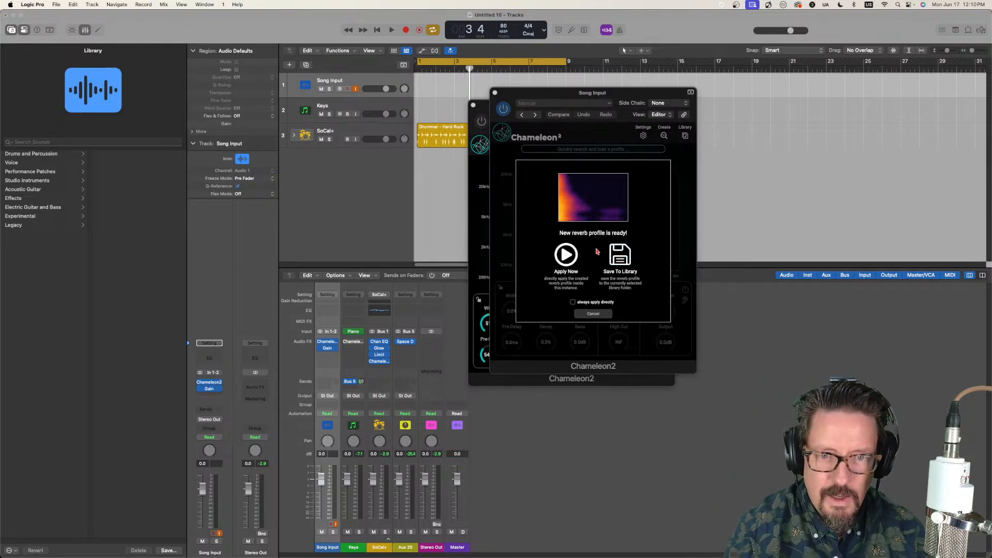
left_click_drag(545, 95, 720, 116)
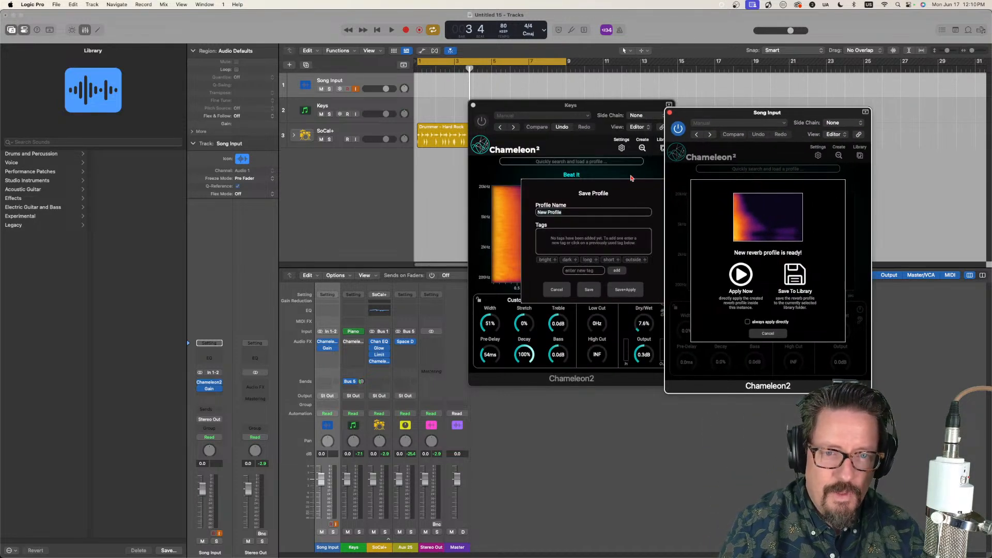
left_click(574, 214)
left_click_drag(574, 213, 529, 210)
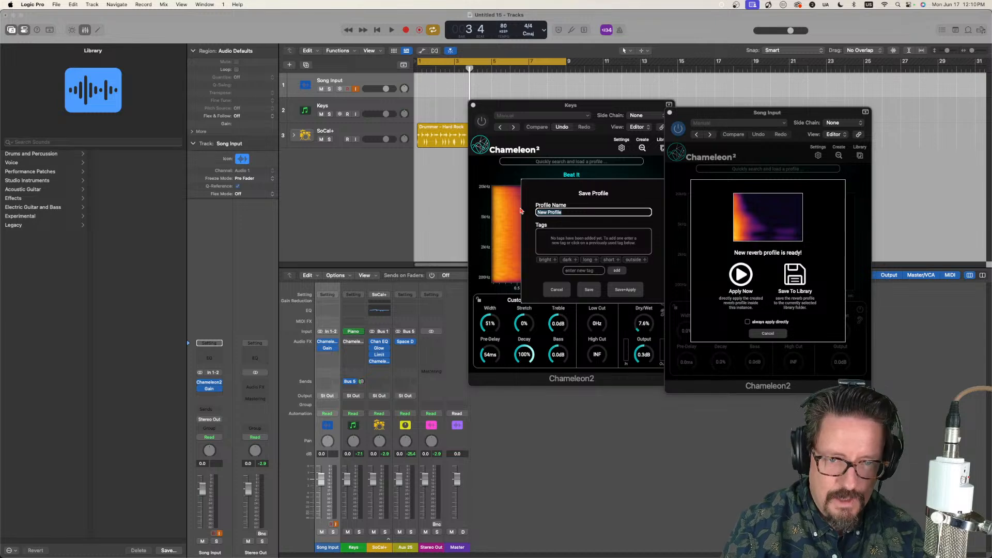
type("Dupree")
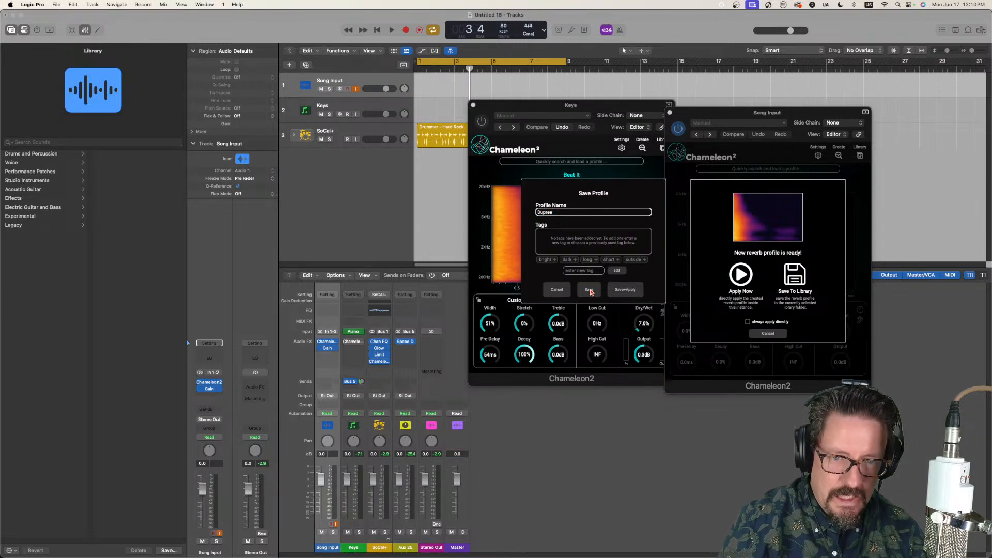
left_click(590, 291)
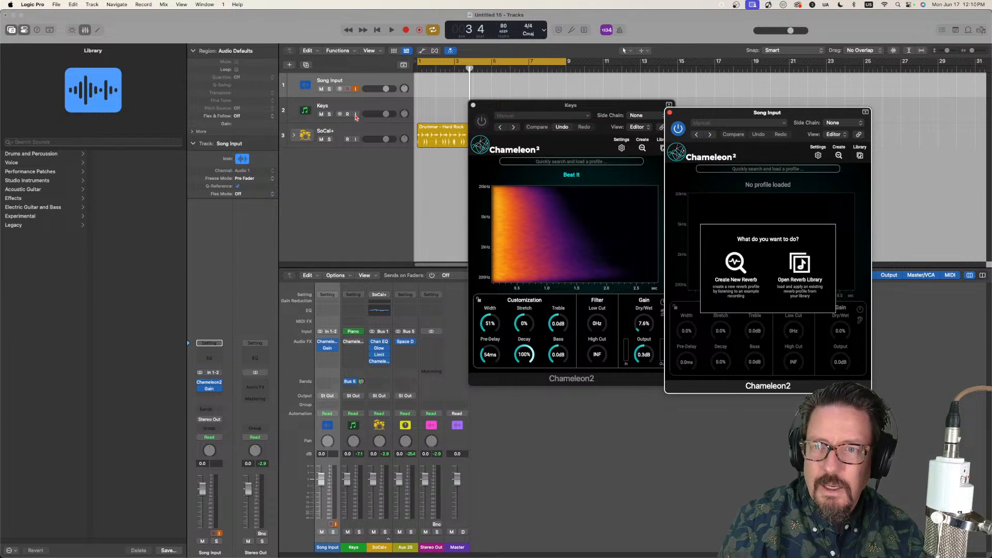
Step: Load the "Dupree" profile from the library into the SoCal+ drum track's Chameleon2
left_click(356, 129)
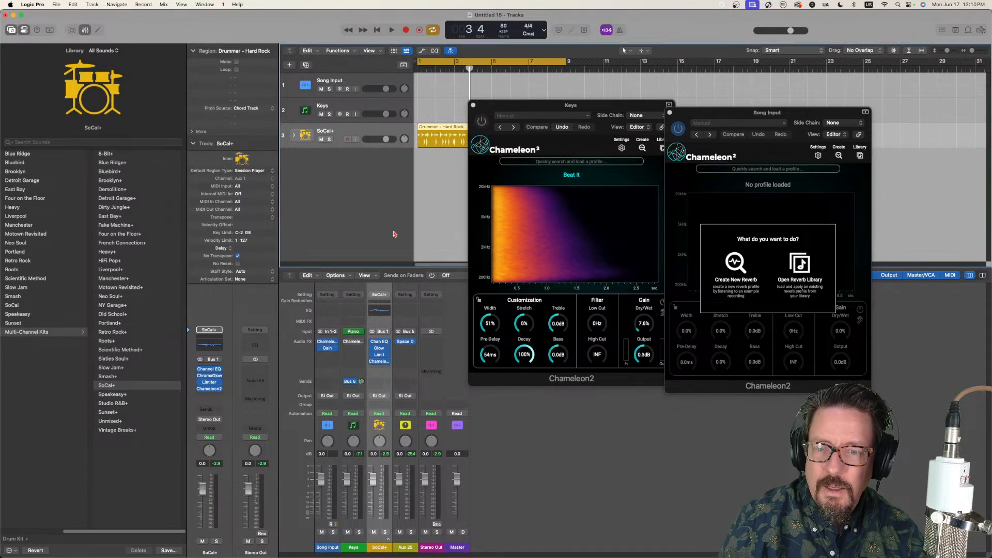
left_click(391, 362)
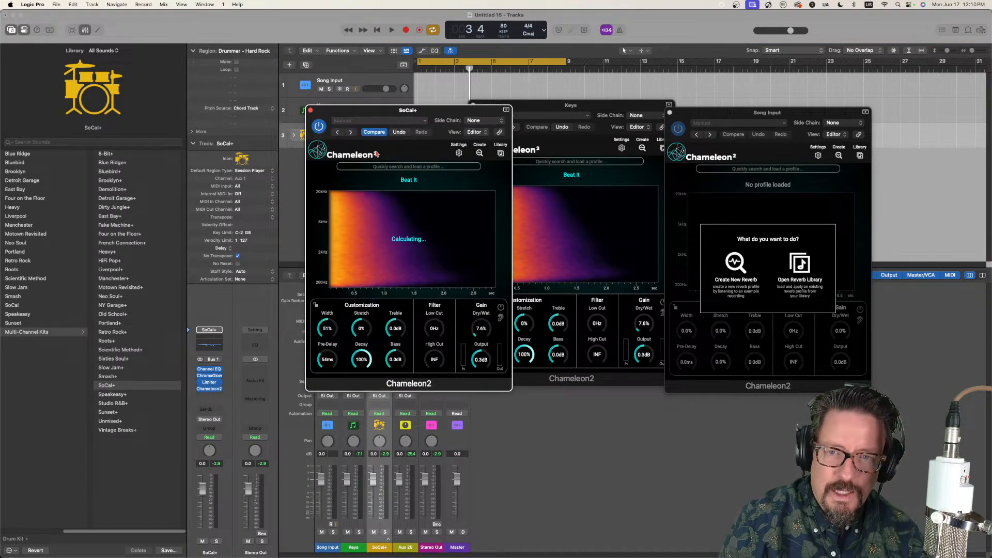
left_click(500, 154)
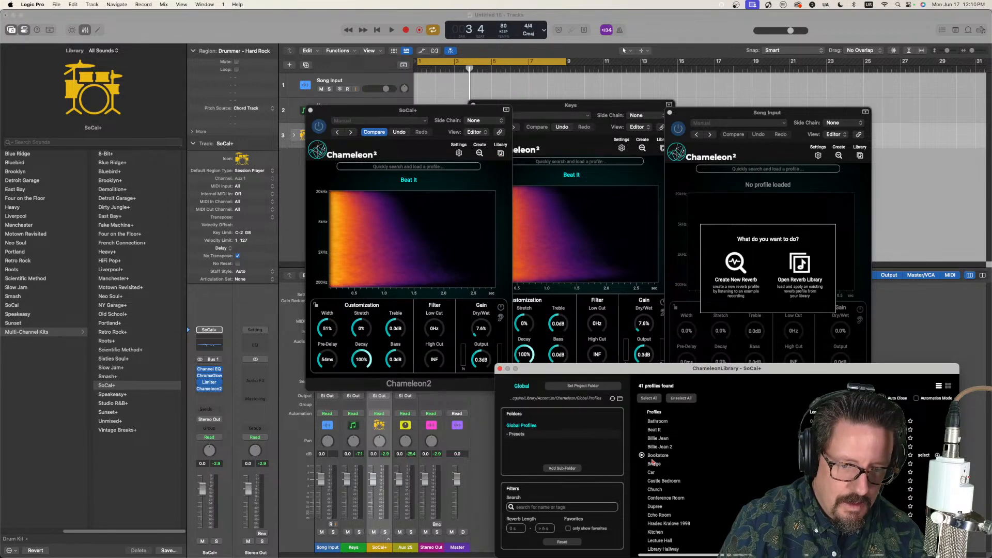
left_click(660, 508)
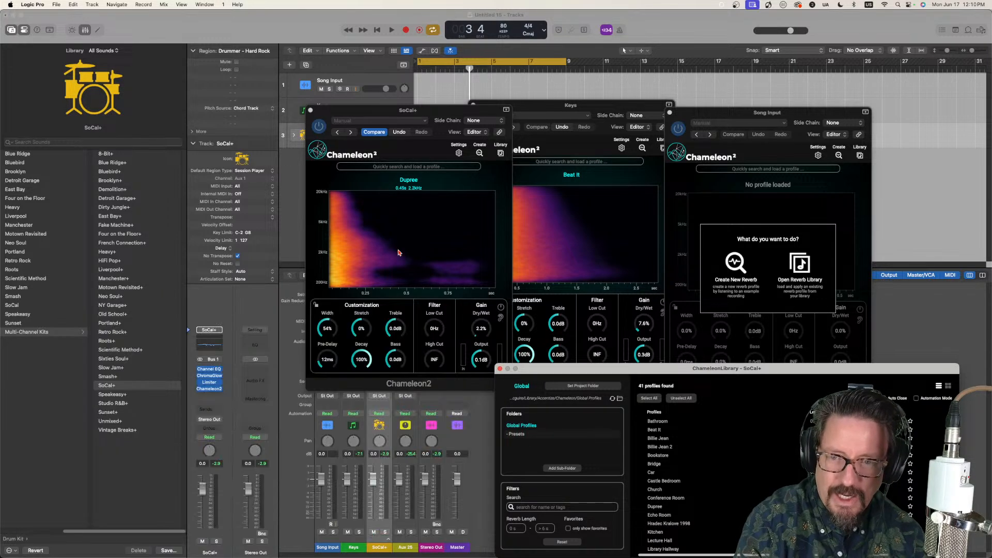
Step: Play the drums and raise the SoCal+ Chameleon2 dry/wet mix to 22.1% to audition the Dupree reverb
left_click(452, 107)
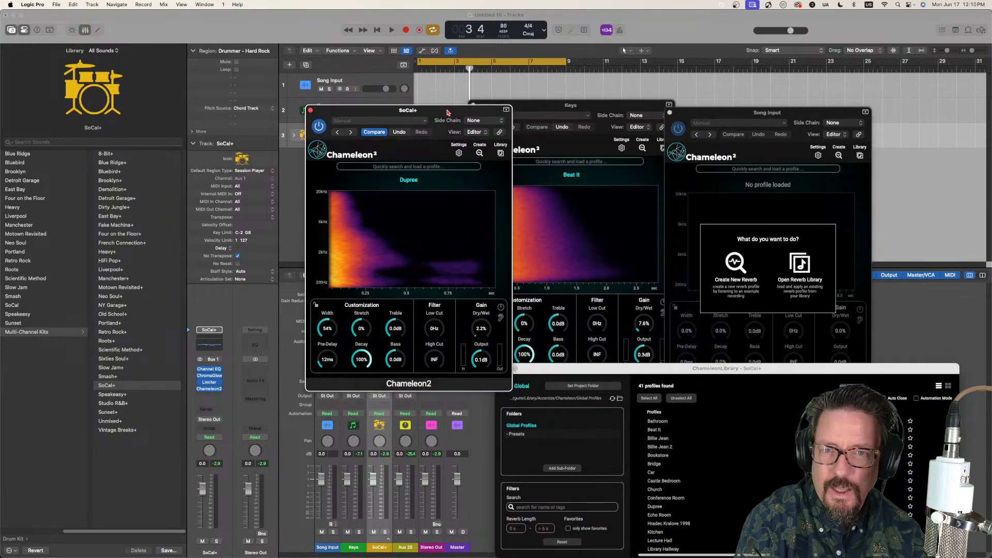
key("space")
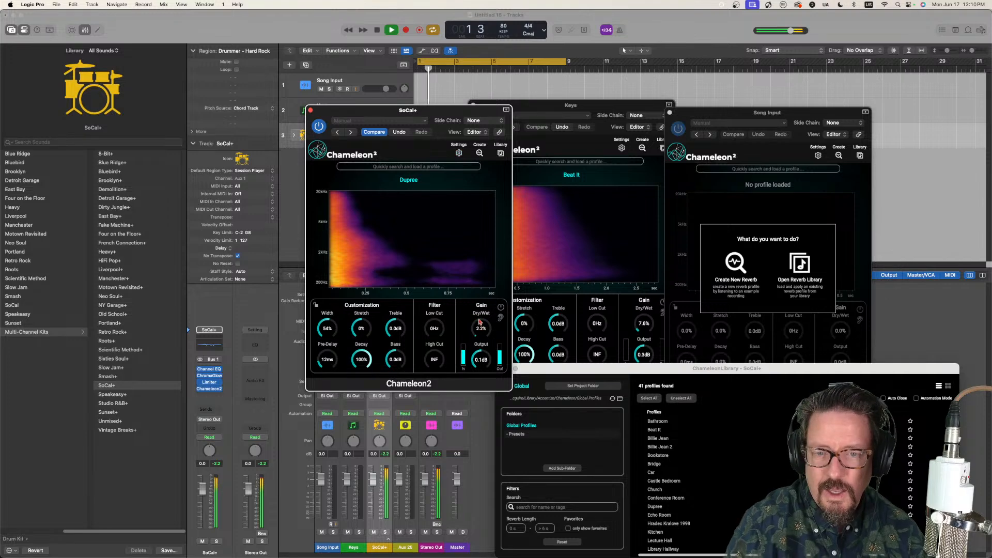
mouse_move(478, 330)
left_mouse_down()
mouse_move(471, 282)
mouse_move(470, 312)
left_mouse_up()
key("space")
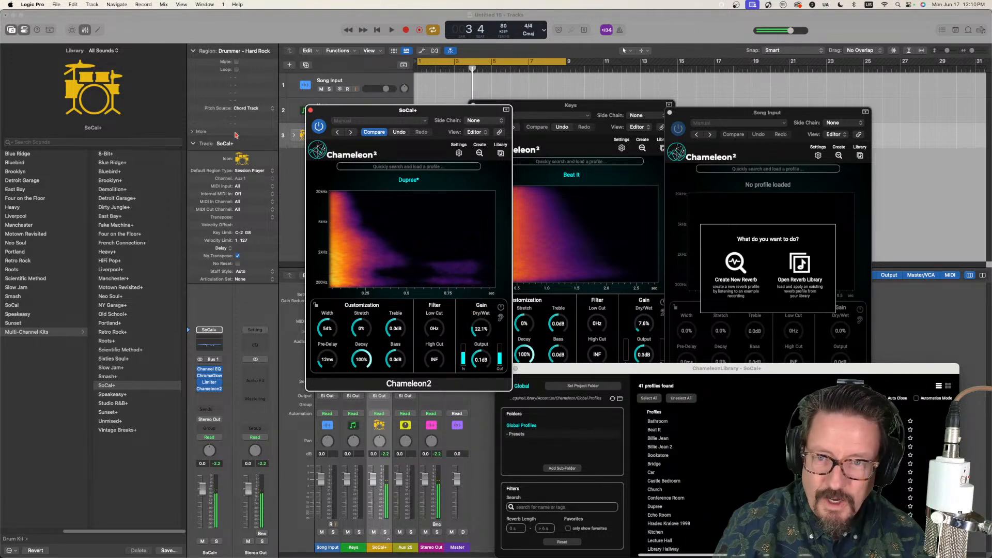
Step: Close the SoCal+, Keys and Song Input Chameleon2 windows
left_click(311, 110)
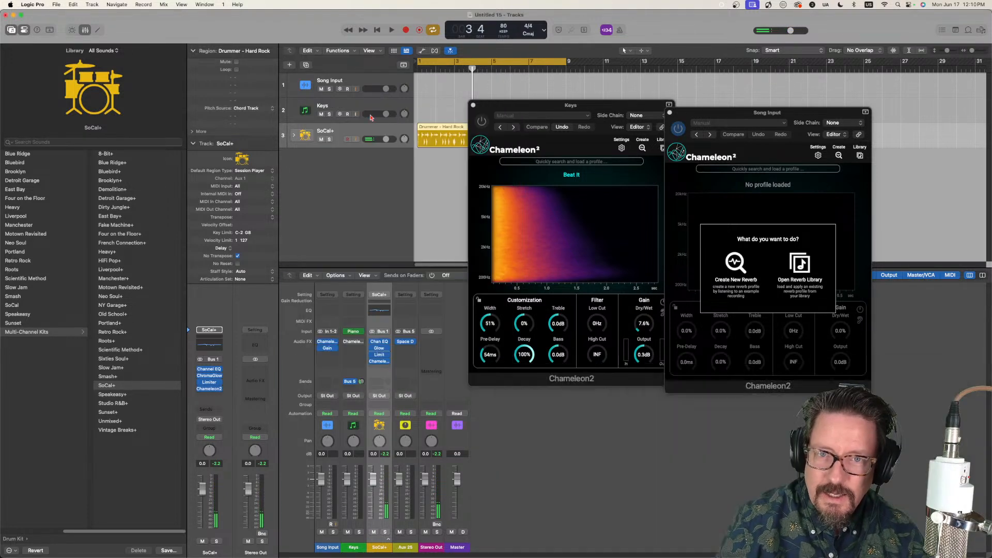
left_click(473, 107)
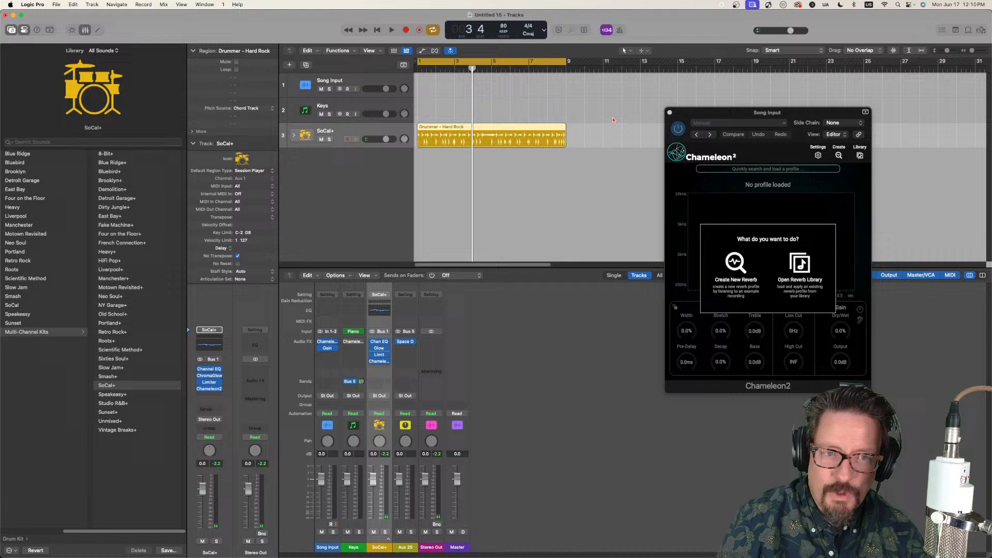
left_click(670, 113)
Step: Capture another reverb profile with the Song Input track's Chameleon2, save it as "Dupree 2" and close the plugin
left_click(341, 84)
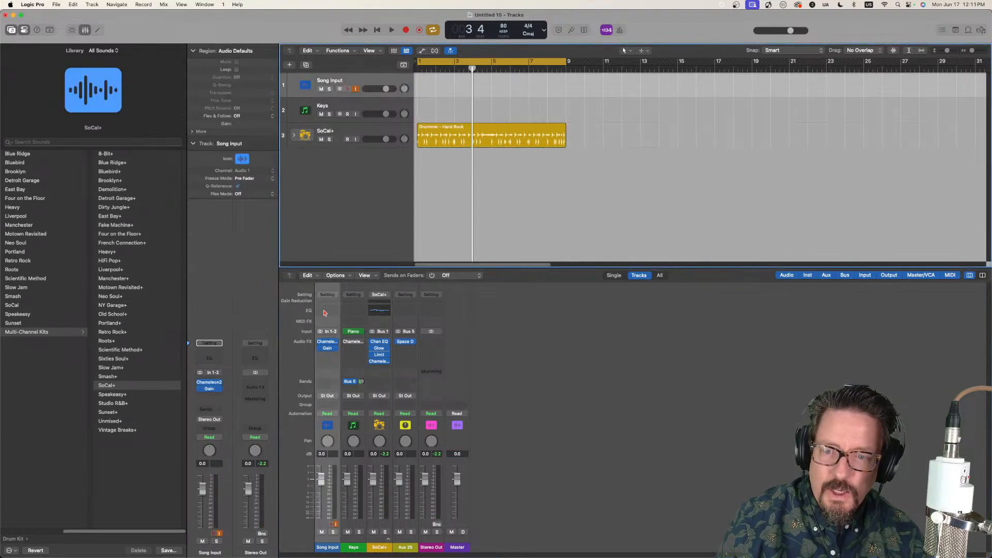
mouse_move(327, 343)
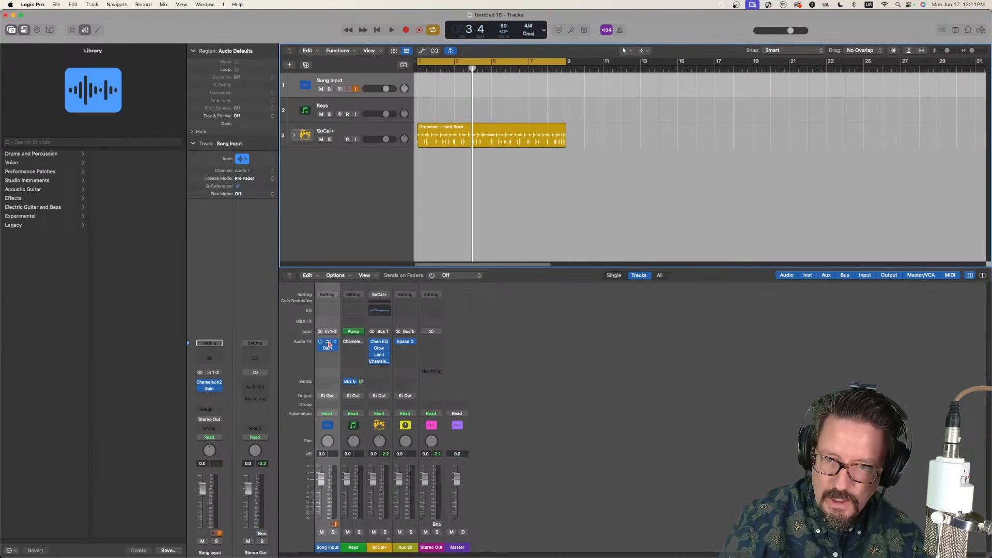
left_click(327, 344)
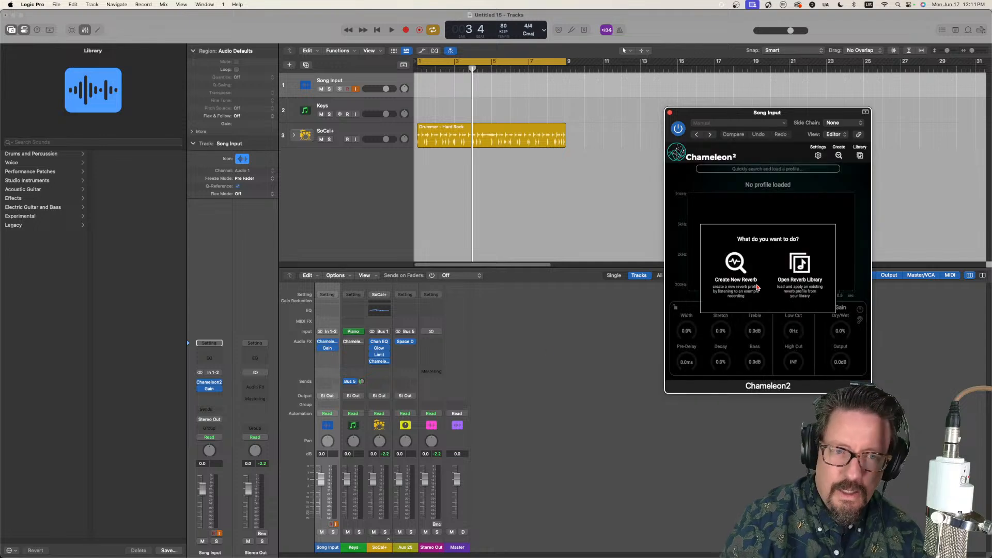
left_click(737, 262)
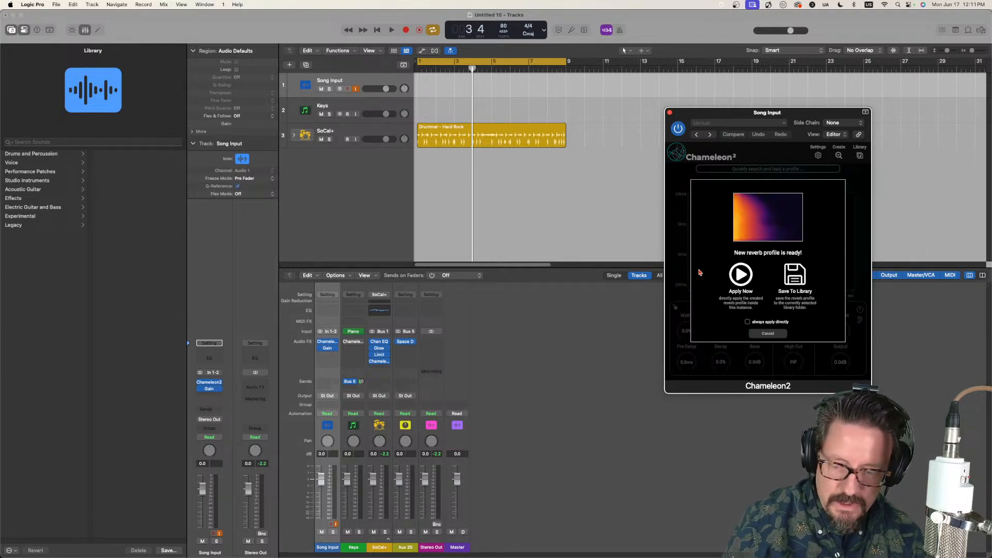
left_click(795, 279)
left_click_drag(756, 113, 373, 145)
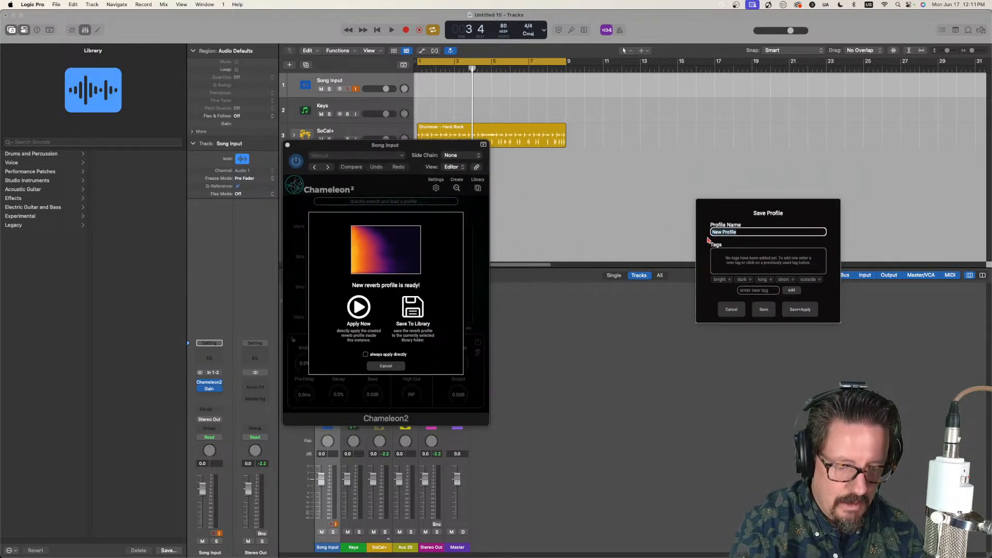
type("Dupree 2")
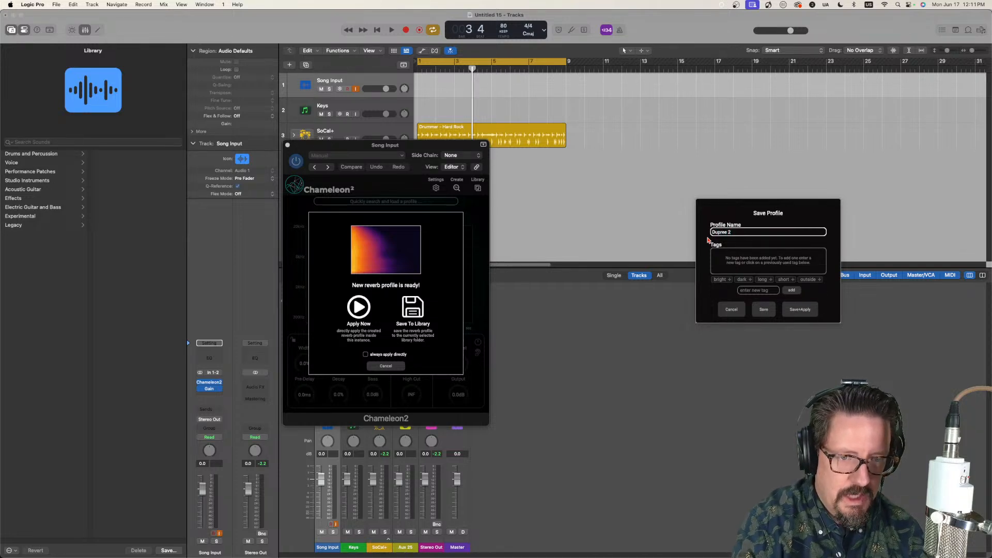
left_click(764, 310)
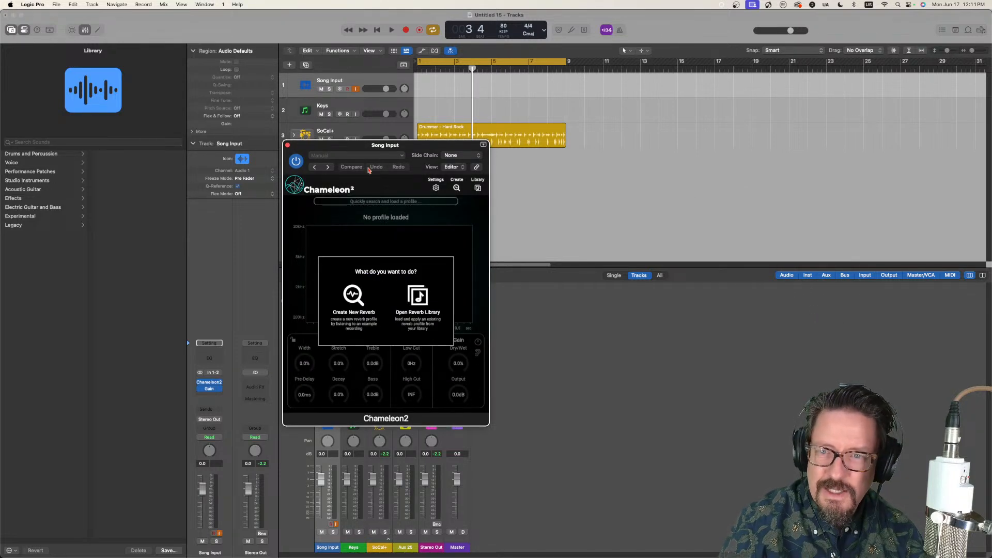
left_click(288, 146)
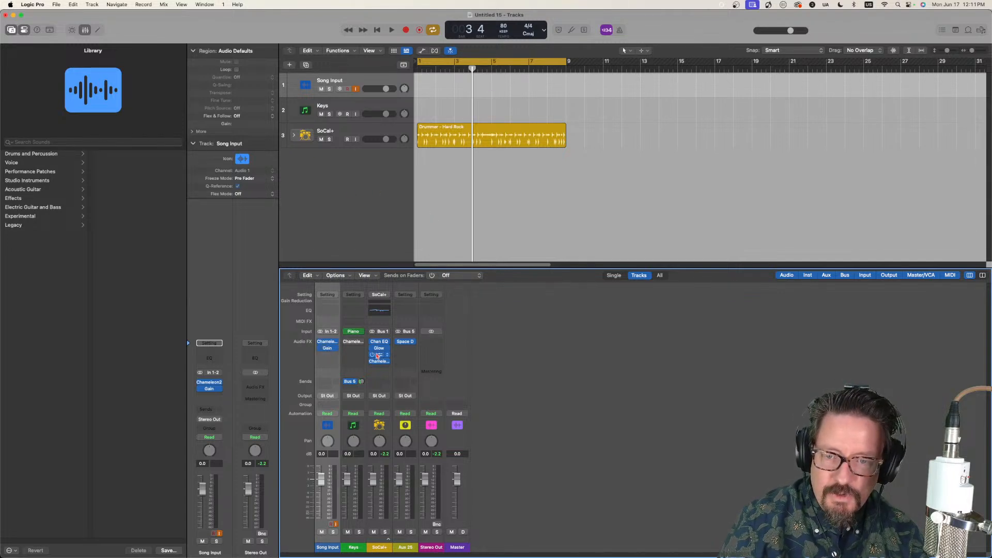
Step: Load the "Dupree 2" profile into the SoCal+ track's Chameleon2 and close its window
left_click(380, 365)
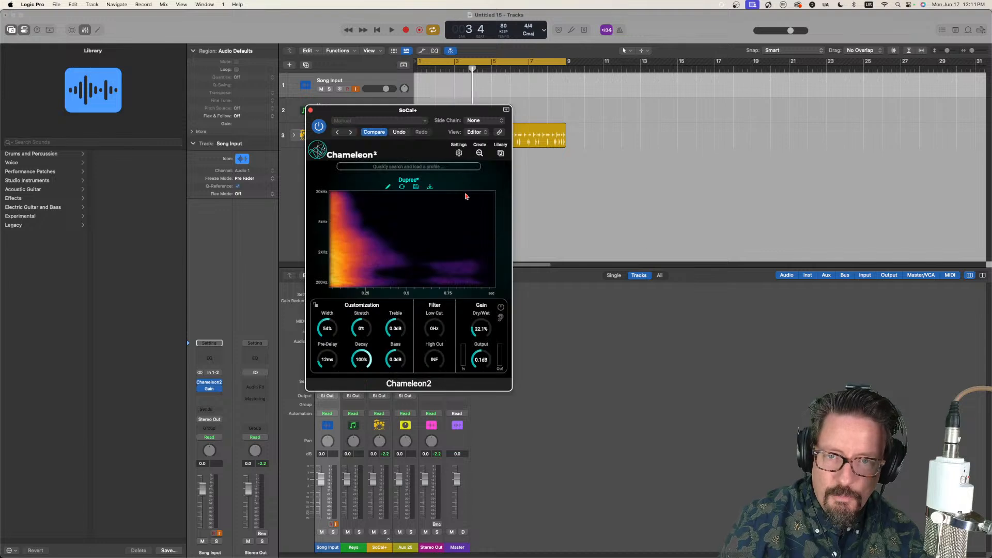
left_click(501, 153)
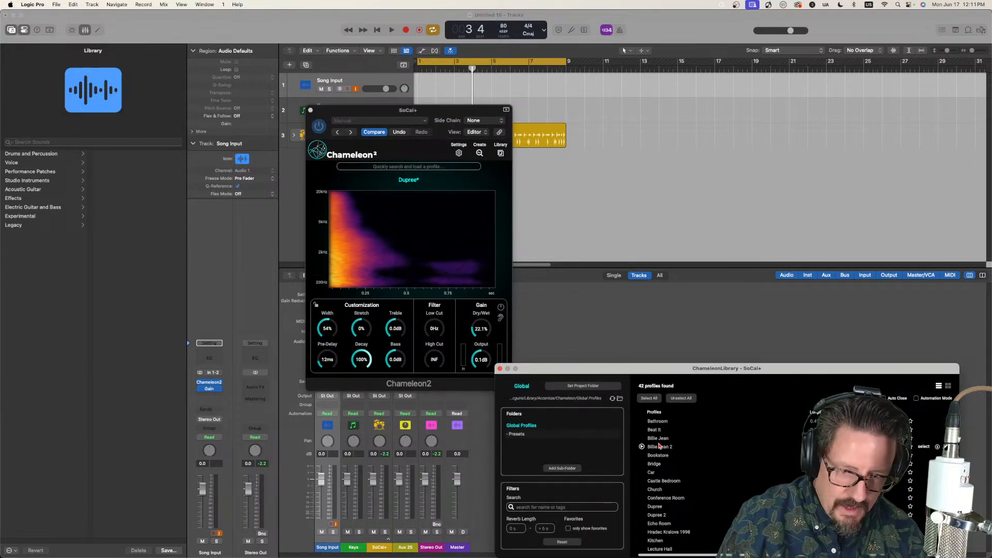
left_click(656, 515)
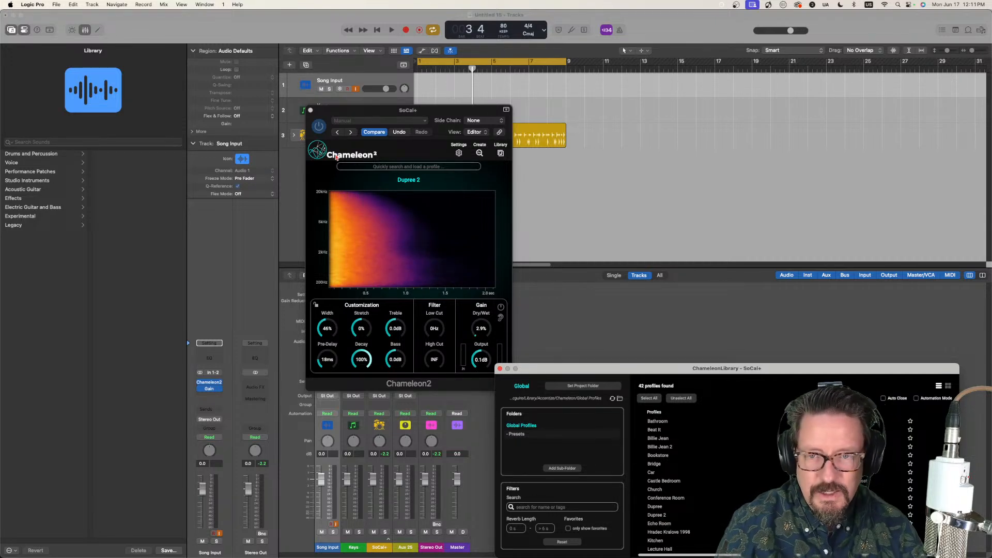
left_click(310, 111)
Step: Play the drums, turn off reverb-only listening in the SoCal+ Chameleon2, set its dry/wet mix to 7.3%, and stop playback
left_click(360, 134)
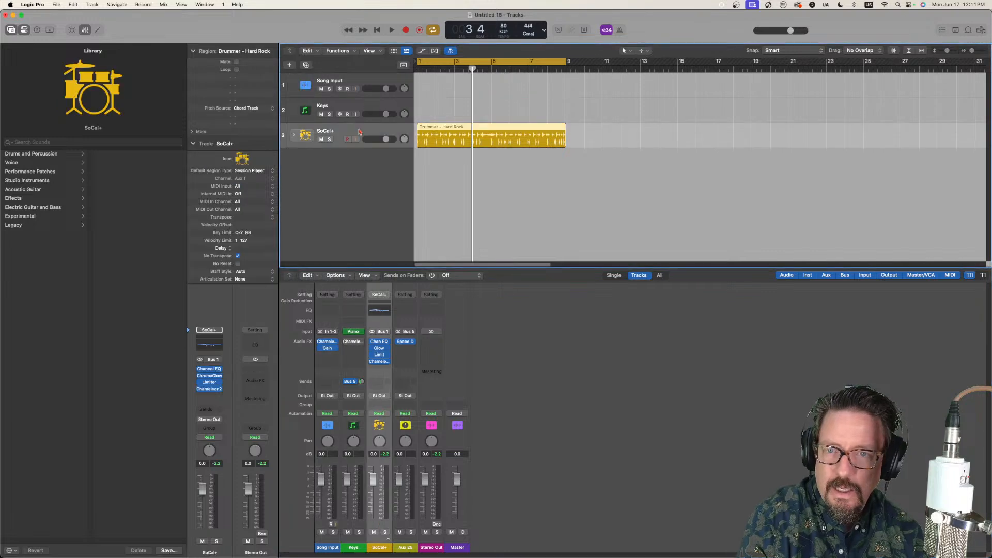
key("space")
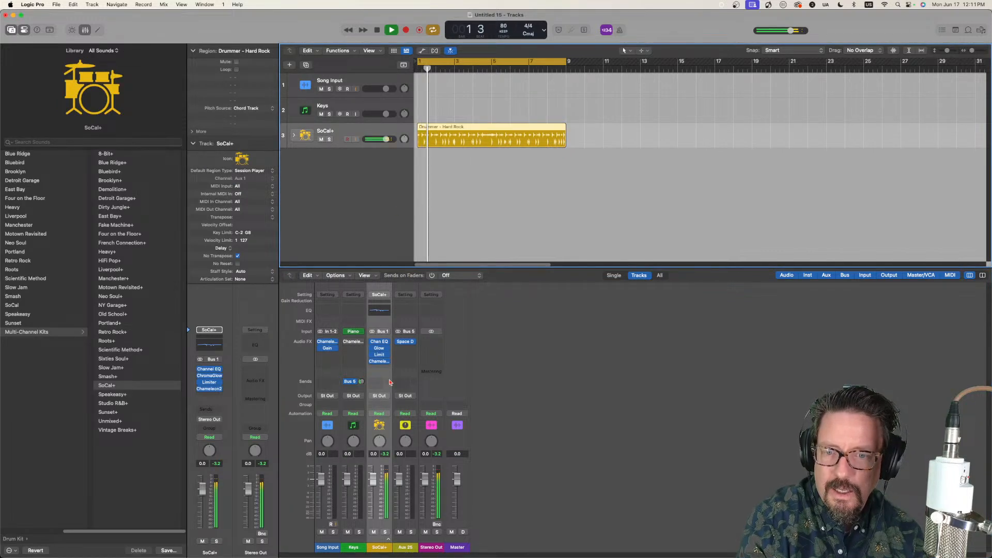
left_click(379, 361)
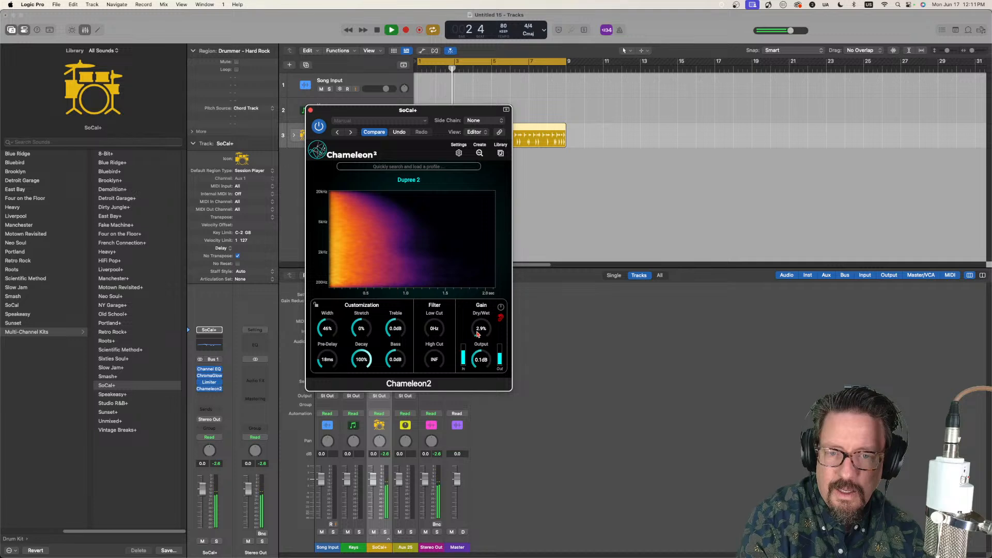
left_click_drag(480, 332, 477, 328)
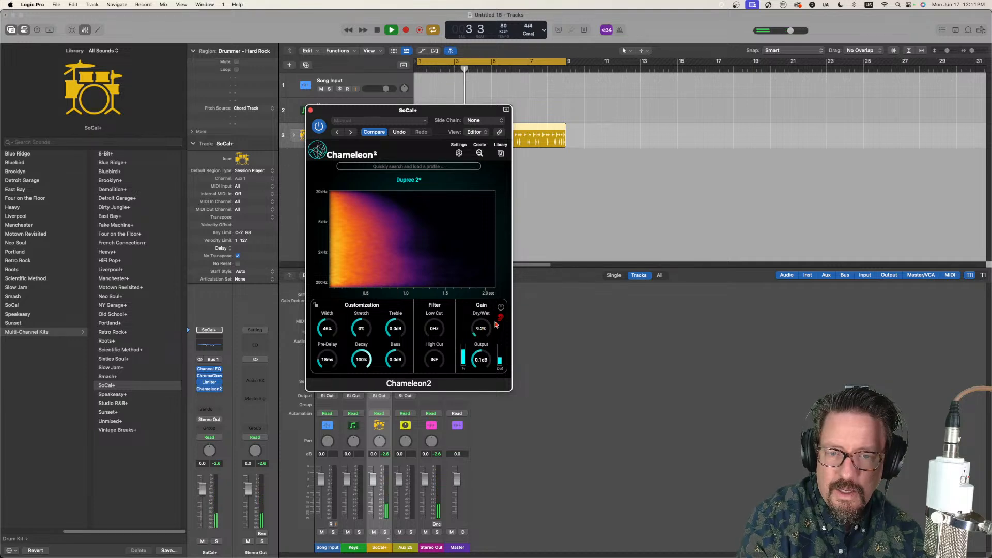
left_click(500, 319)
scroll(476, 329, "down", 2)
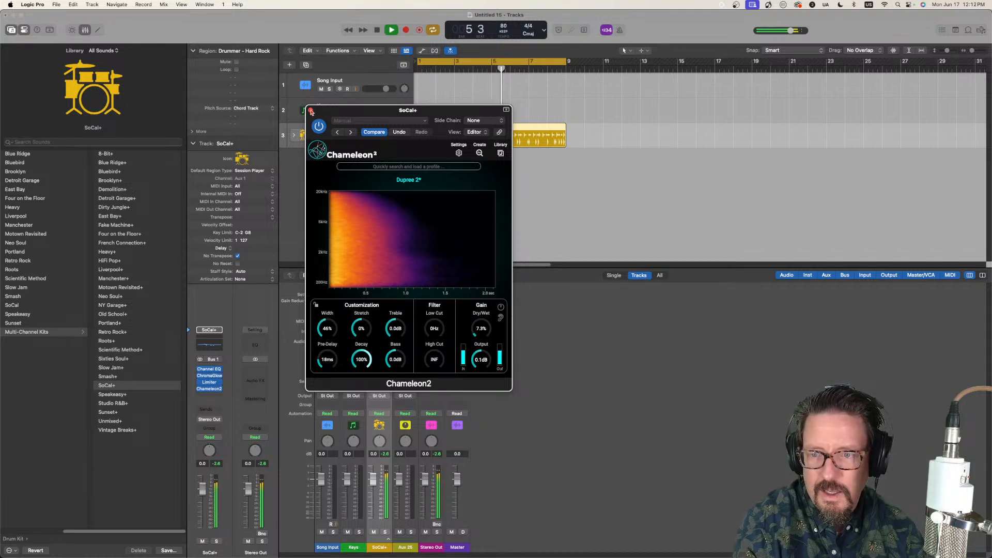
key("space")
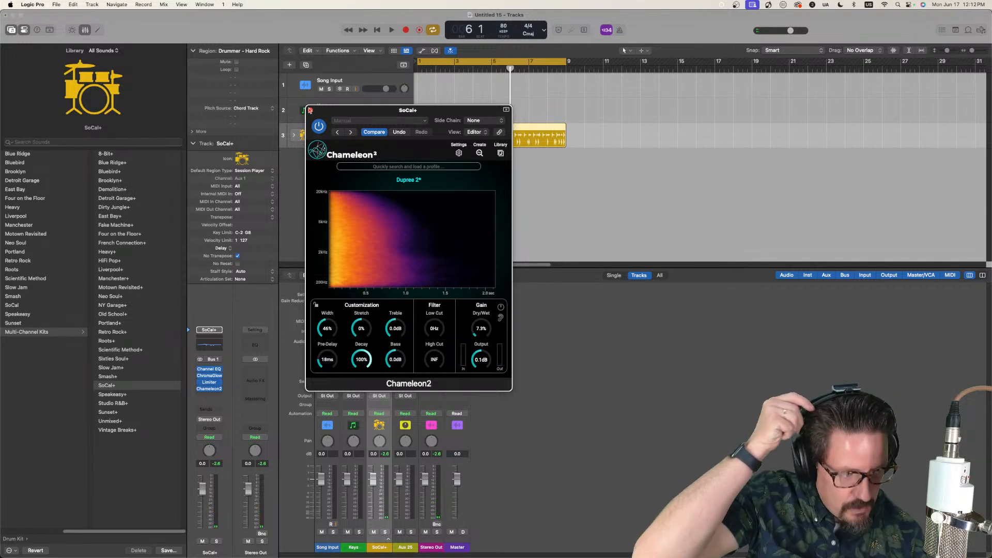
left_click(311, 110)
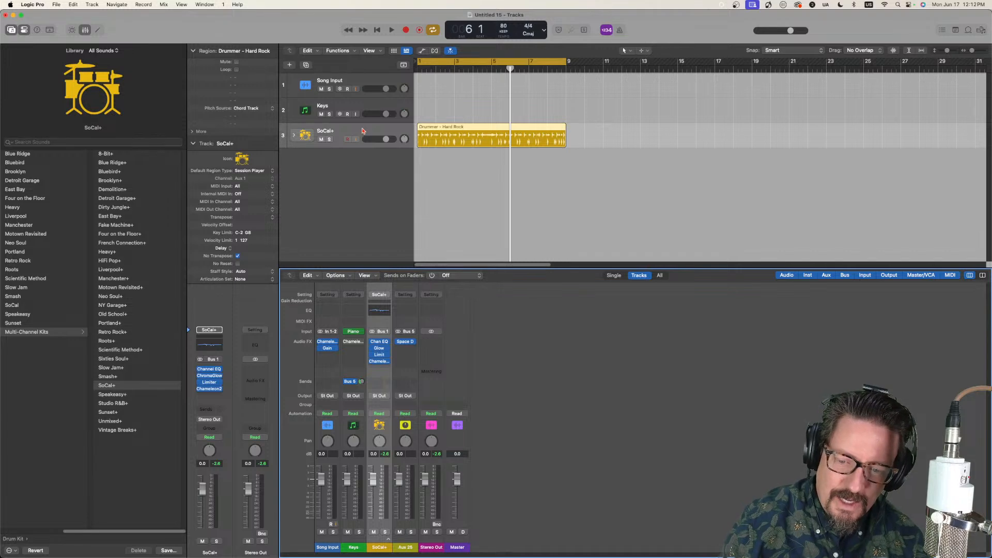
Step: Bypass the Keys track's Bus 5 send and turn on its Chameleon2 plugin
left_click(366, 110)
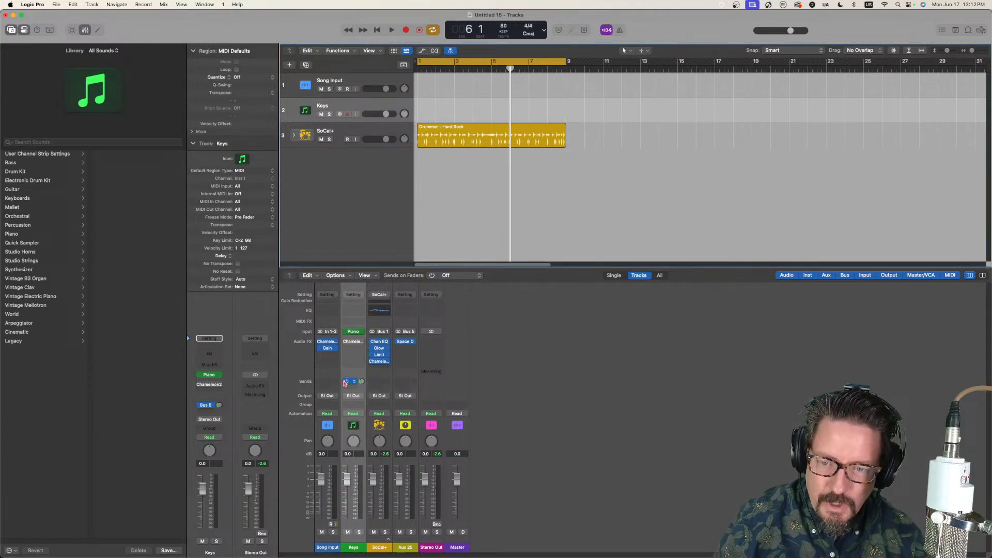
left_click(345, 382)
left_click(353, 341)
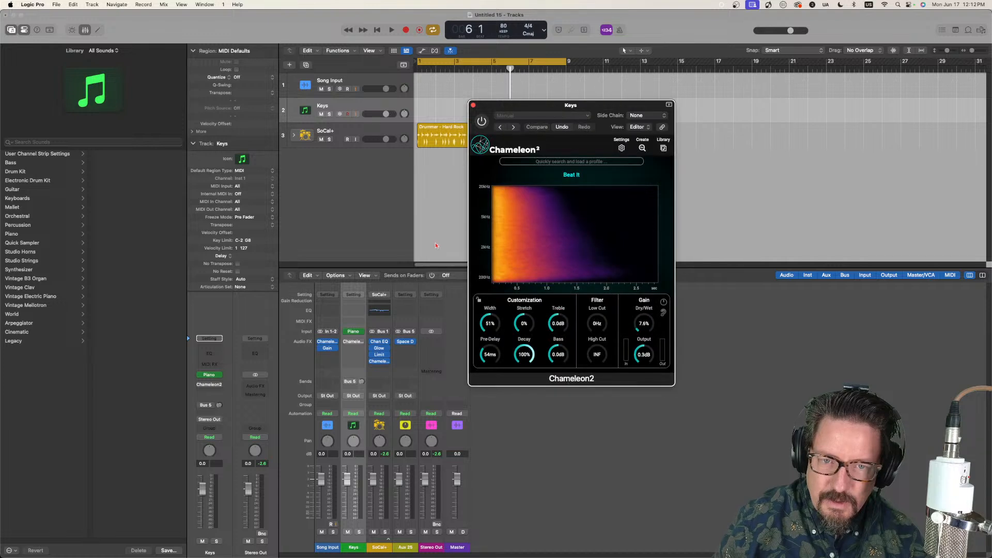
left_click(481, 123)
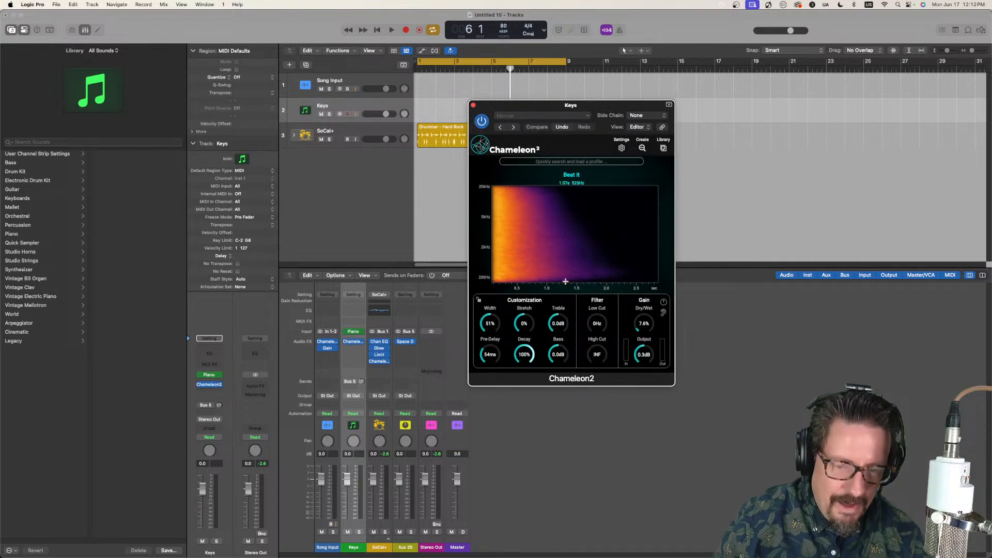
Step: Load the "Dupree 2" profile into the Keys Chameleon2, set its dry/wet mix to 4.6%, and close the plugin window
left_click(664, 148)
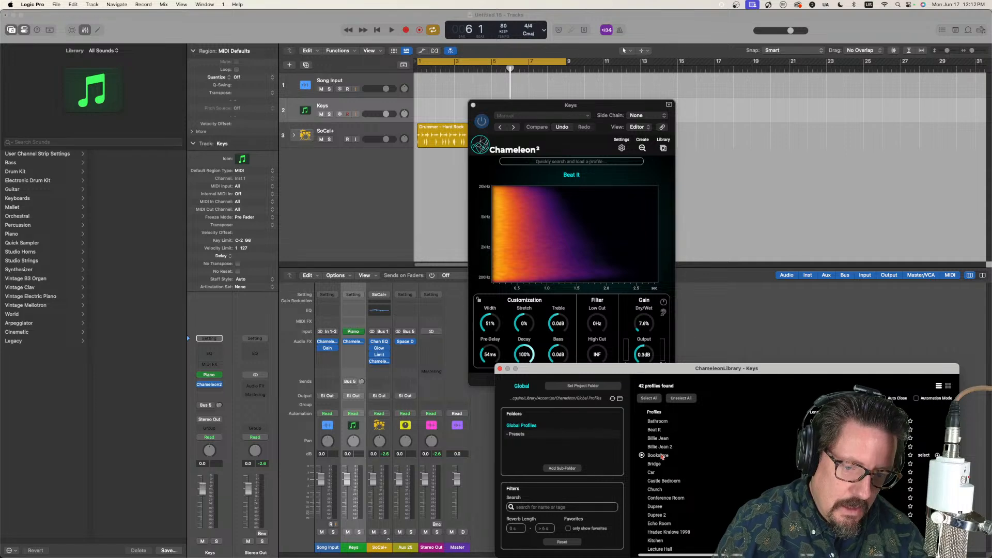
double_click(656, 515)
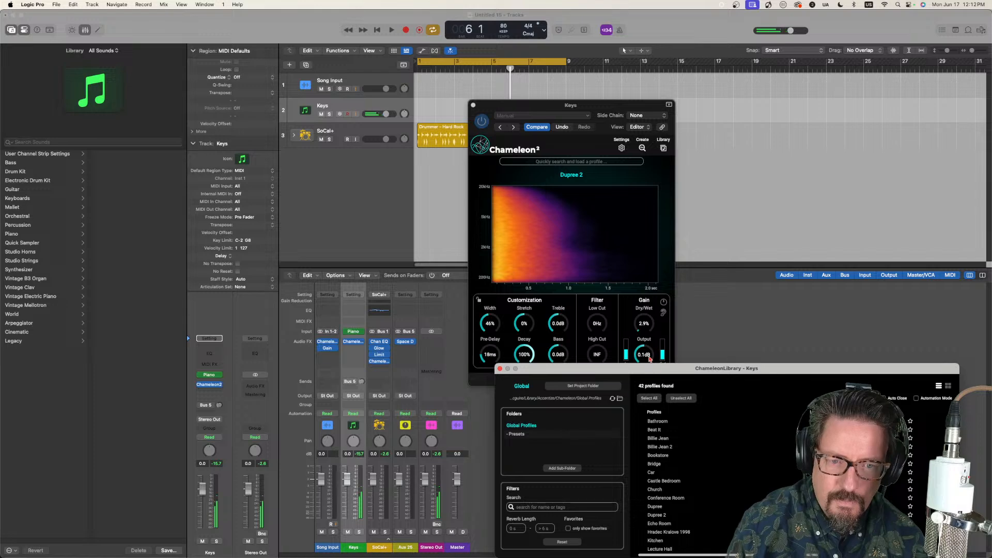
left_click_drag(644, 327, 640, 319)
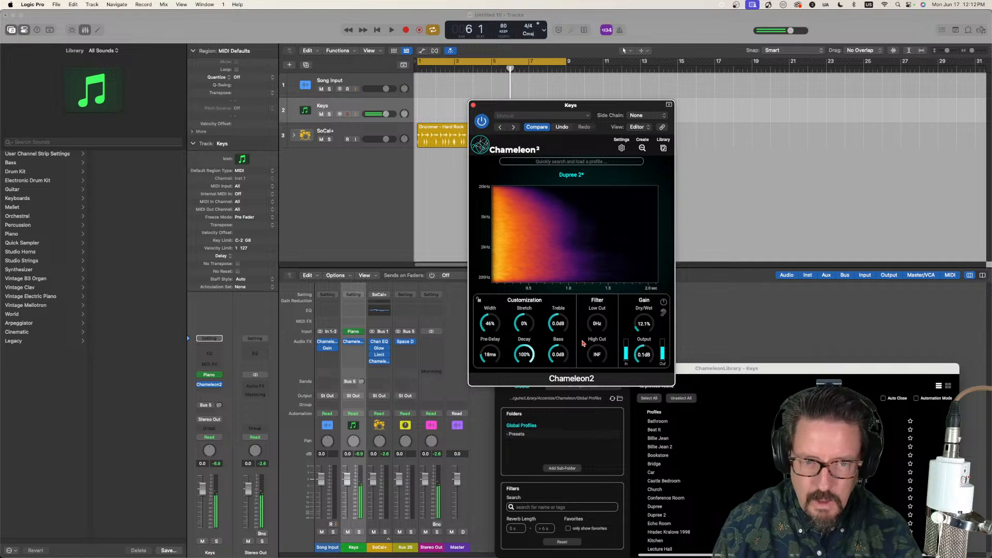
left_click_drag(641, 327, 643, 334)
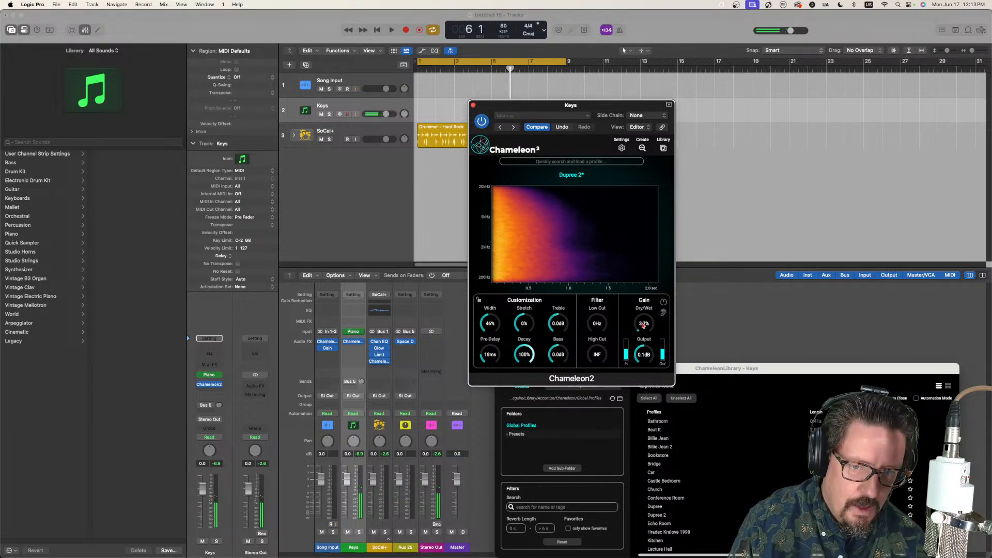
left_click_drag(644, 325, 642, 325)
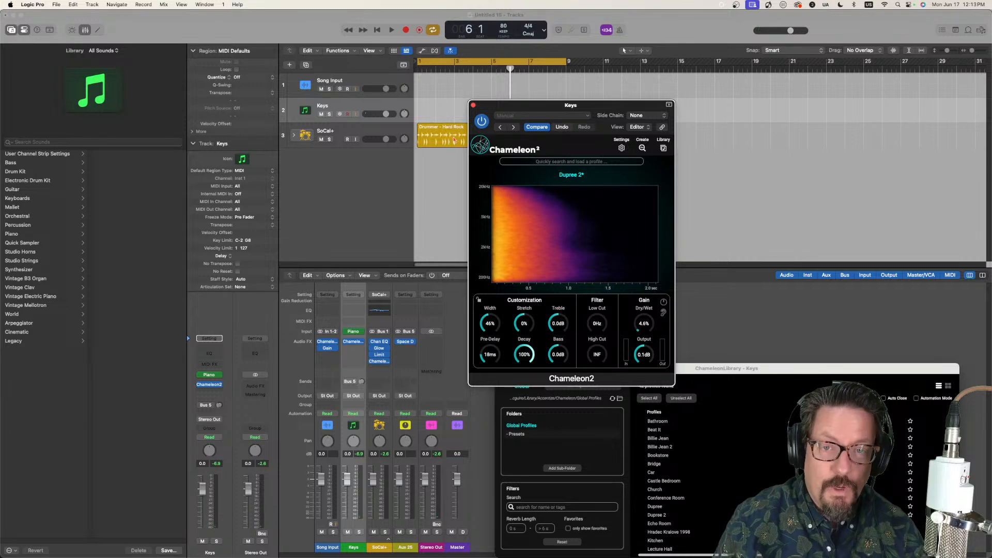
left_click(473, 105)
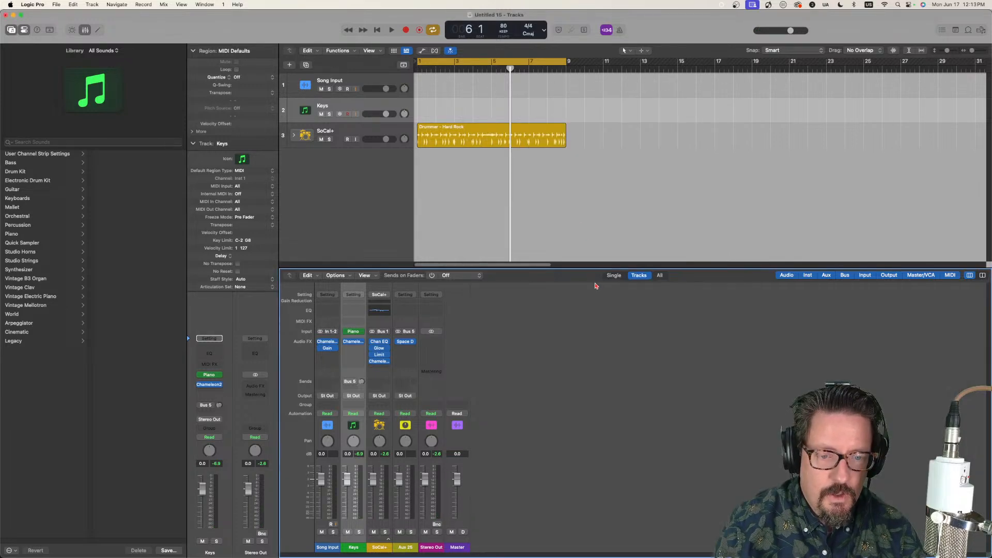
Step: Capture a new reverb profile from the incoming song with the Song Input track's Chameleon2
left_click(367, 81)
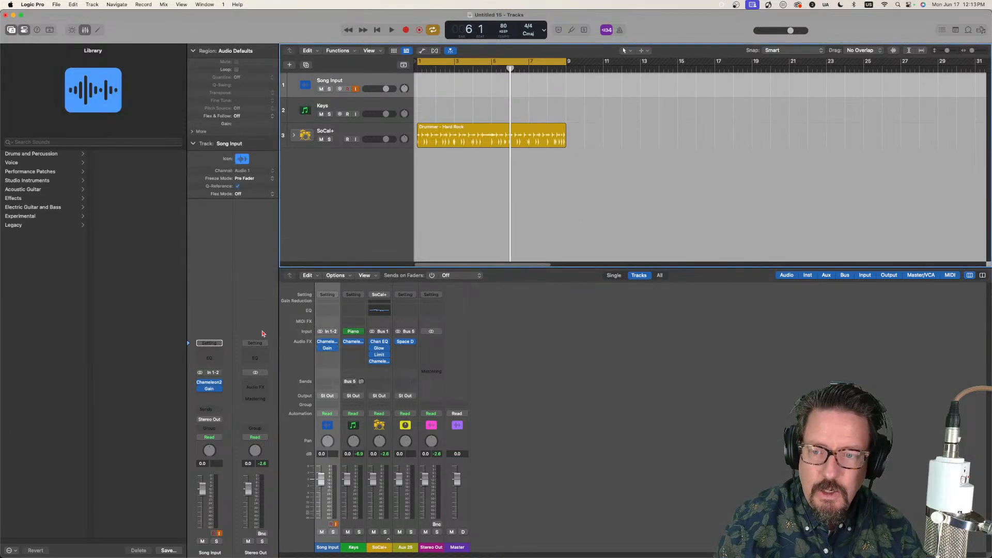
right_click(211, 382)
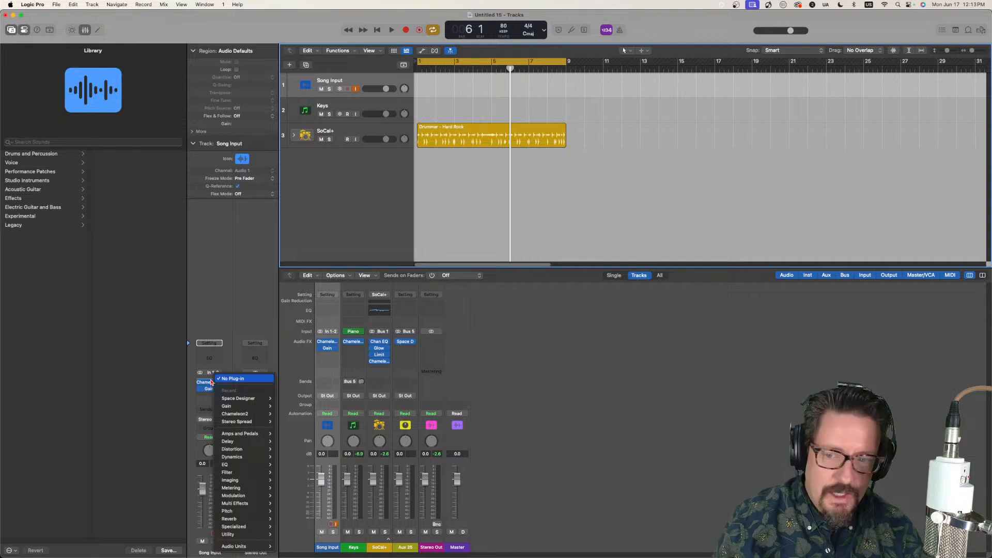
left_click(217, 367)
left_click(209, 383)
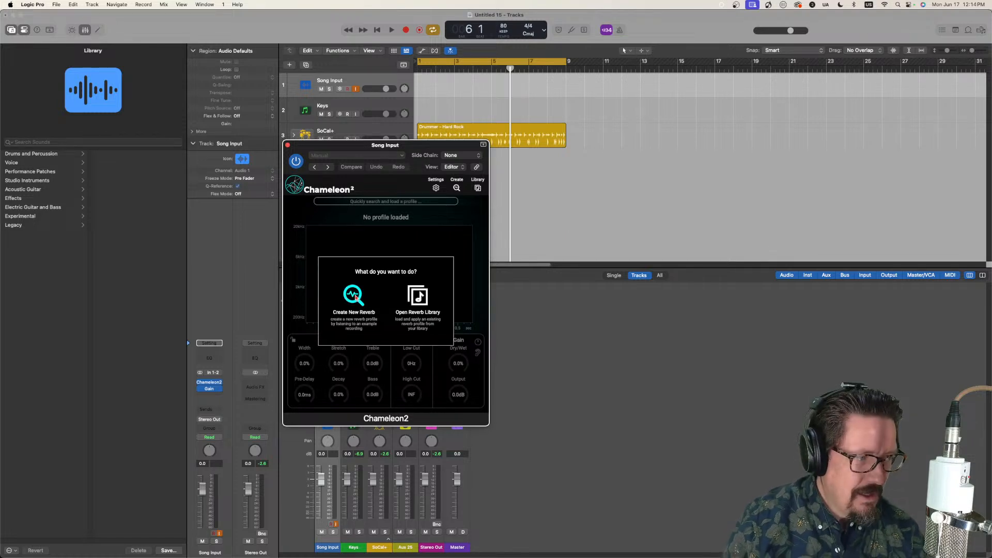
left_click(356, 296)
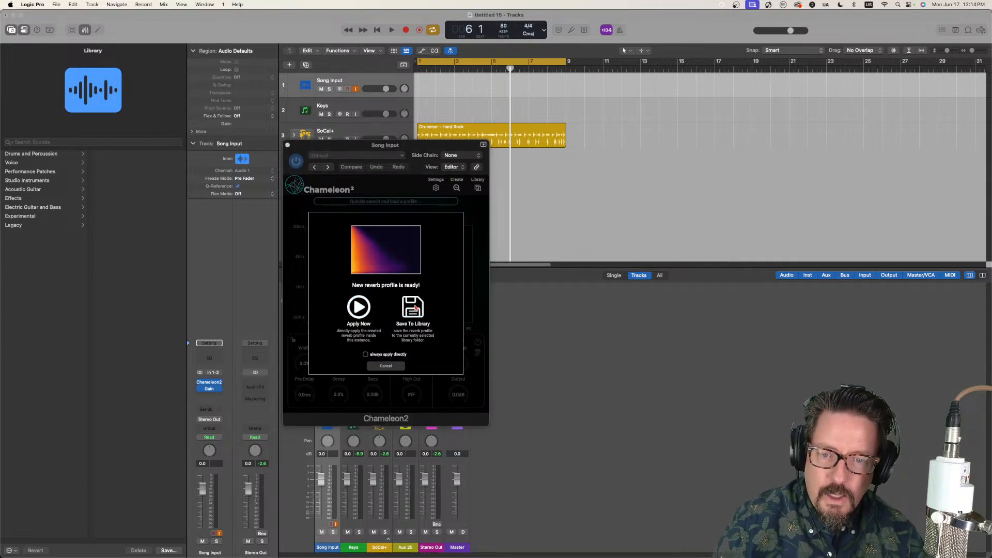
Step: Save the captured reverb profile to the library as "The Prophet's Song"
left_click_drag(424, 148, 249, 157)
left_click(377, 264)
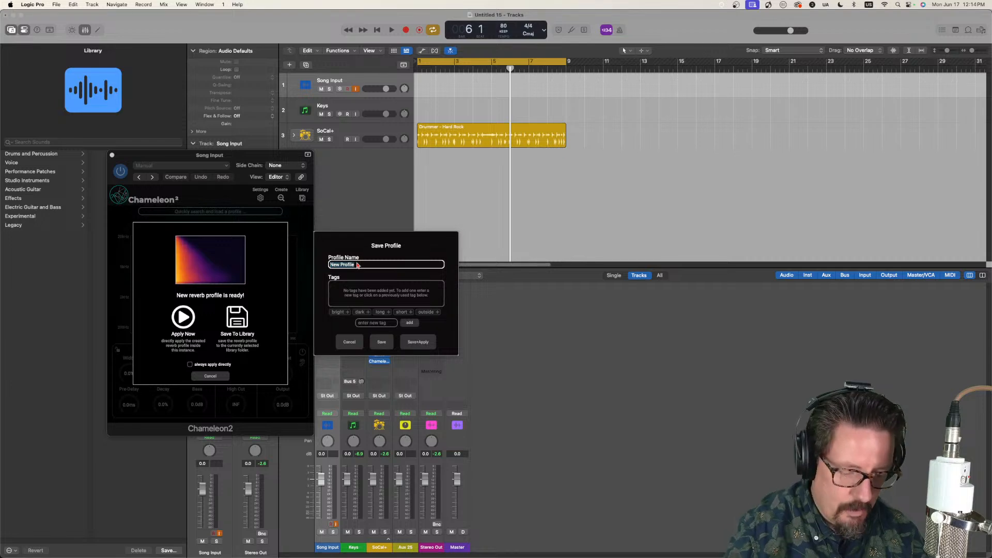
type("Prophet Song")
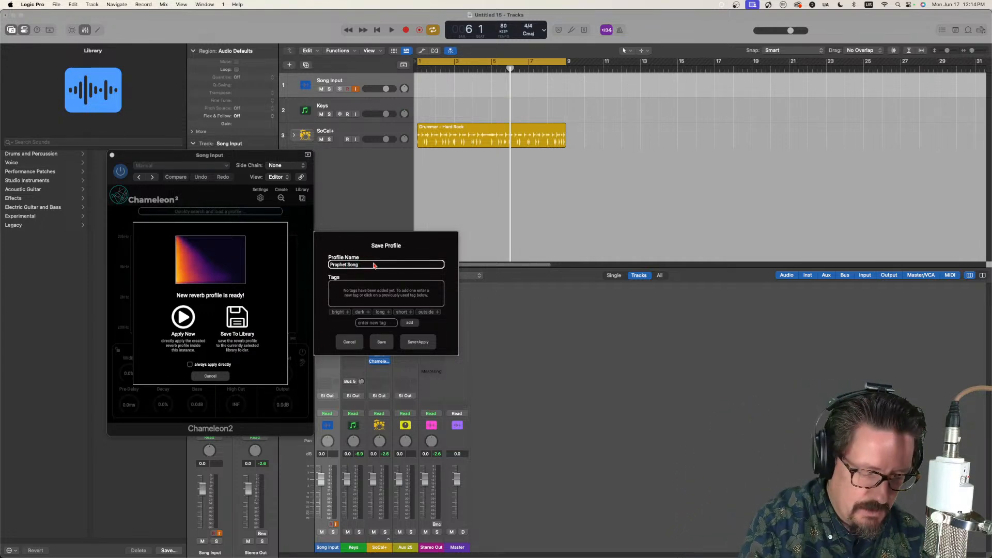
type("'s")
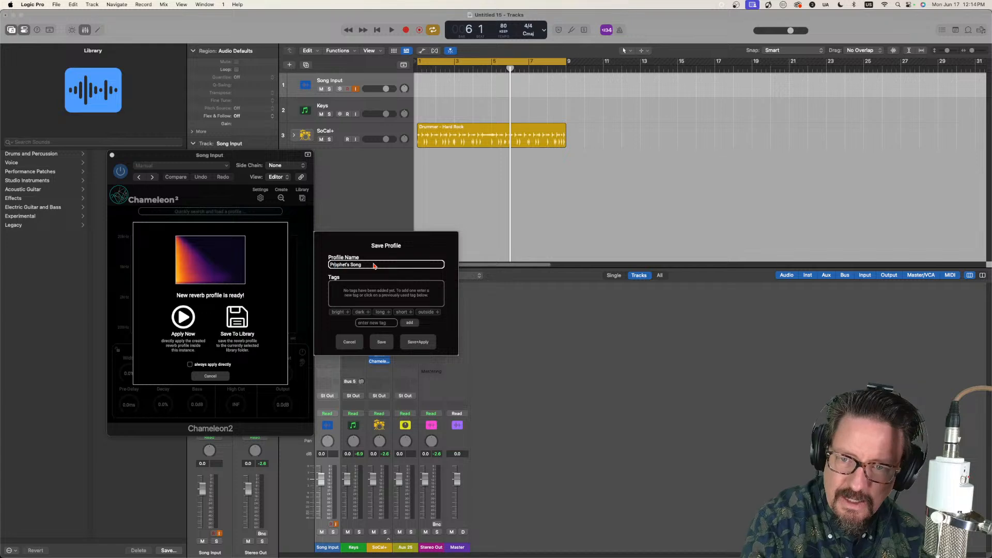
type("The")
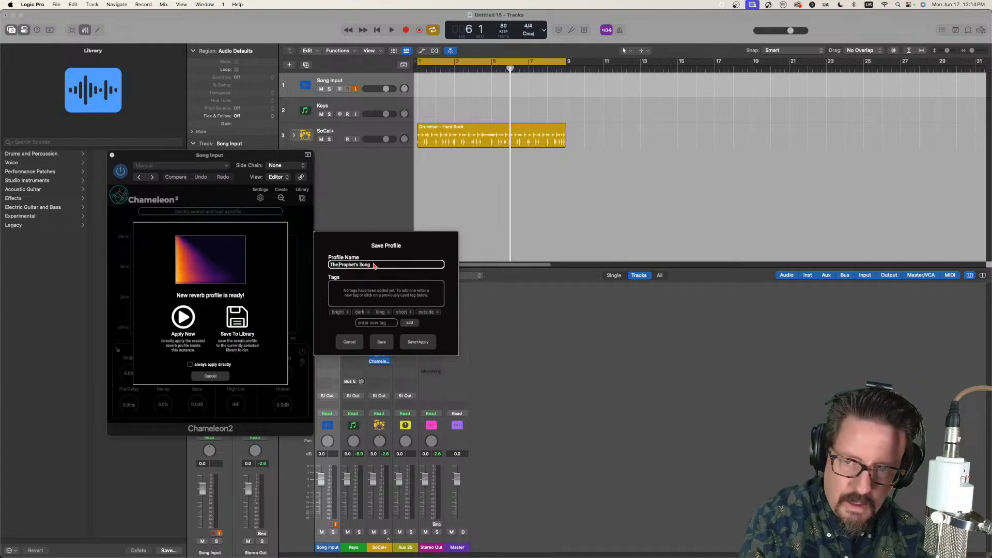
left_click(385, 343)
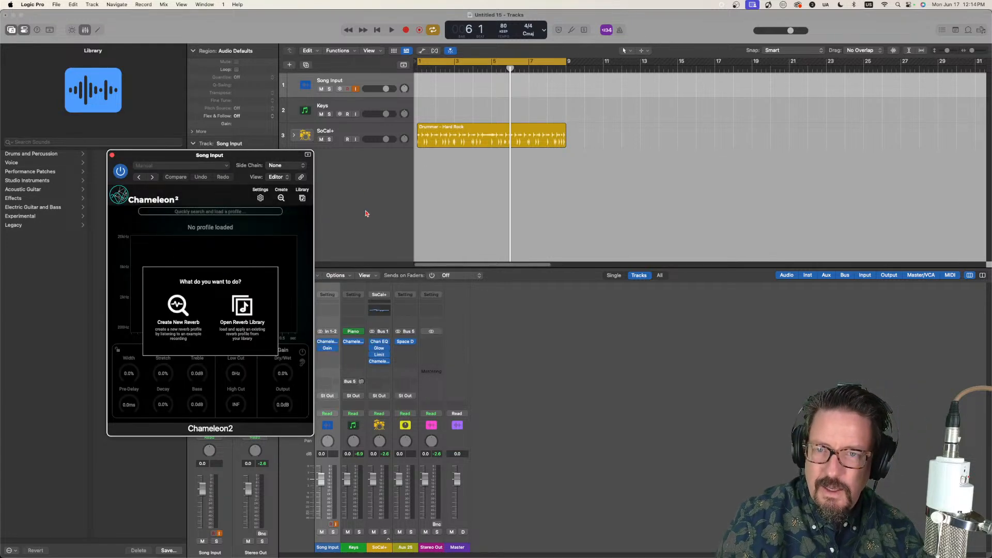
Step: Load "The Prophet's Song" profile from the library into the Keys track's Chameleon2
left_click(354, 106)
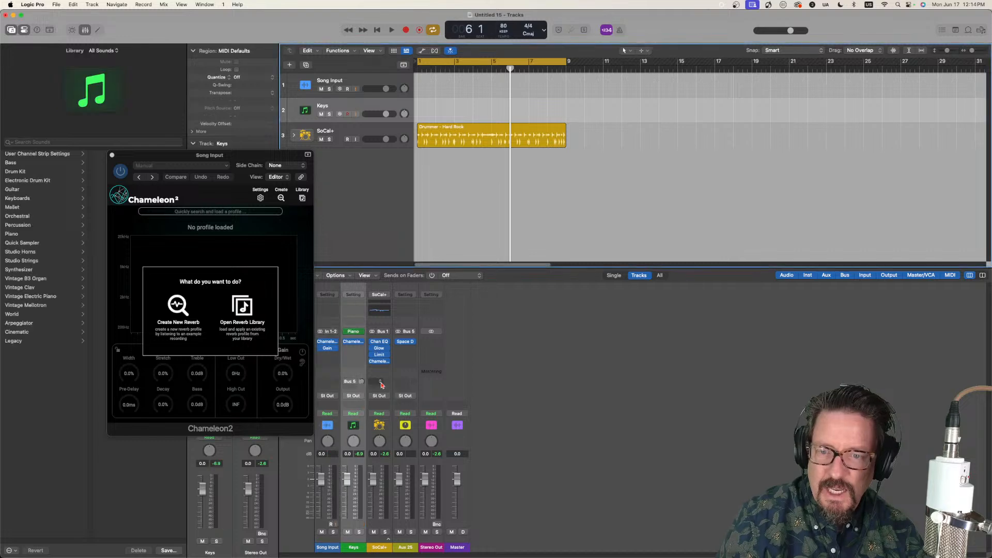
left_click(354, 343)
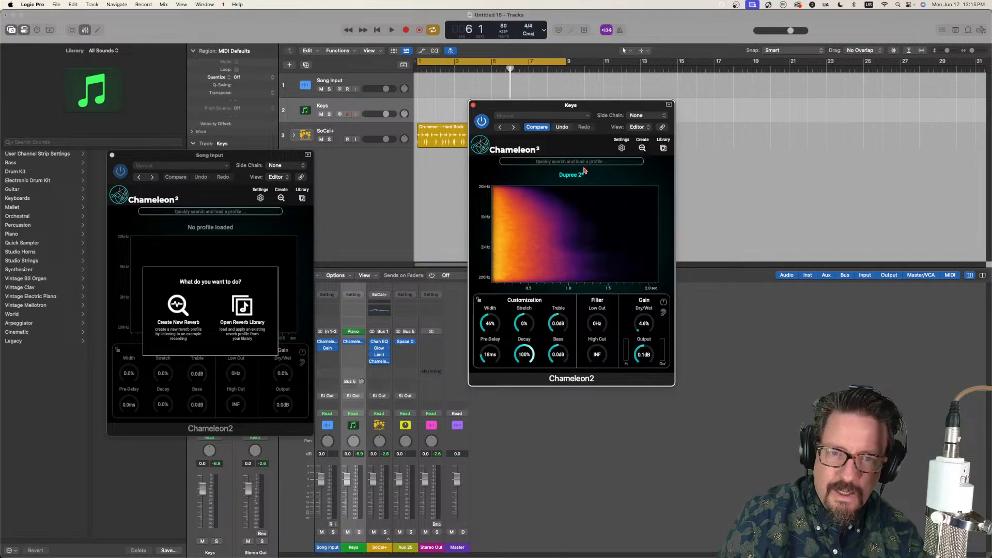
left_click(664, 147)
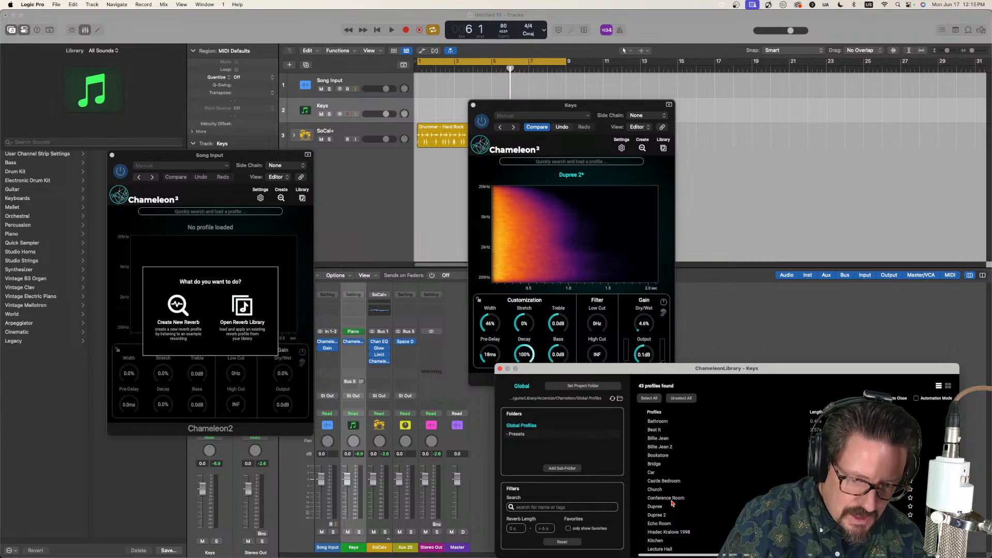
scroll(670, 503, "down", 10)
double_click(668, 524)
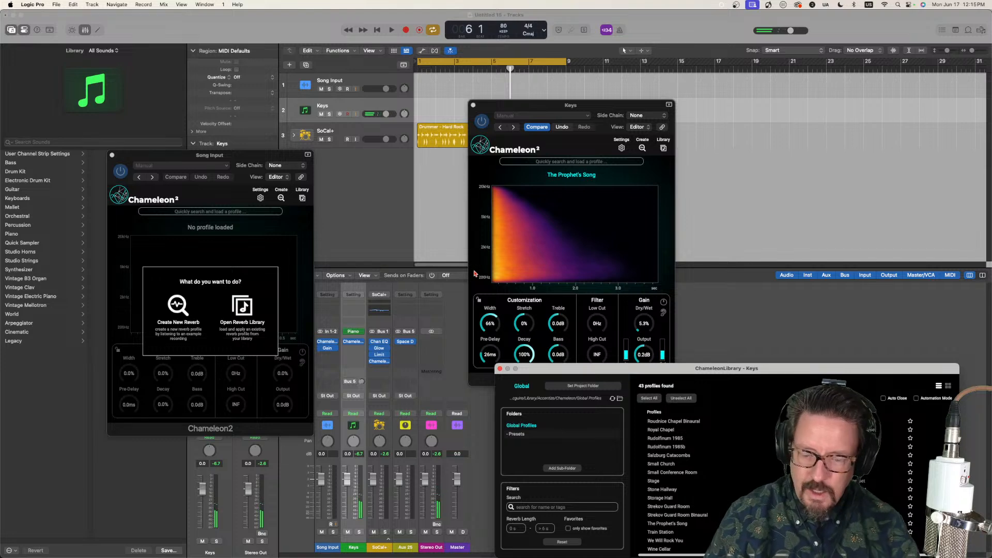
Step: Audition the Keys reverb on its own, set the Chameleon2 dry/wet mix to 8.6%, and close its window
left_click(647, 335)
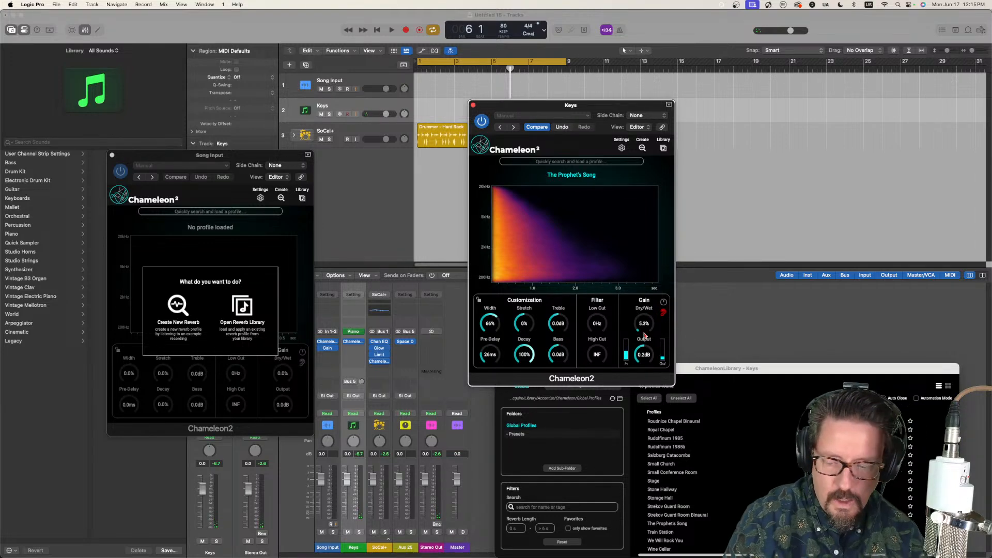
left_click_drag(643, 326, 556, 351)
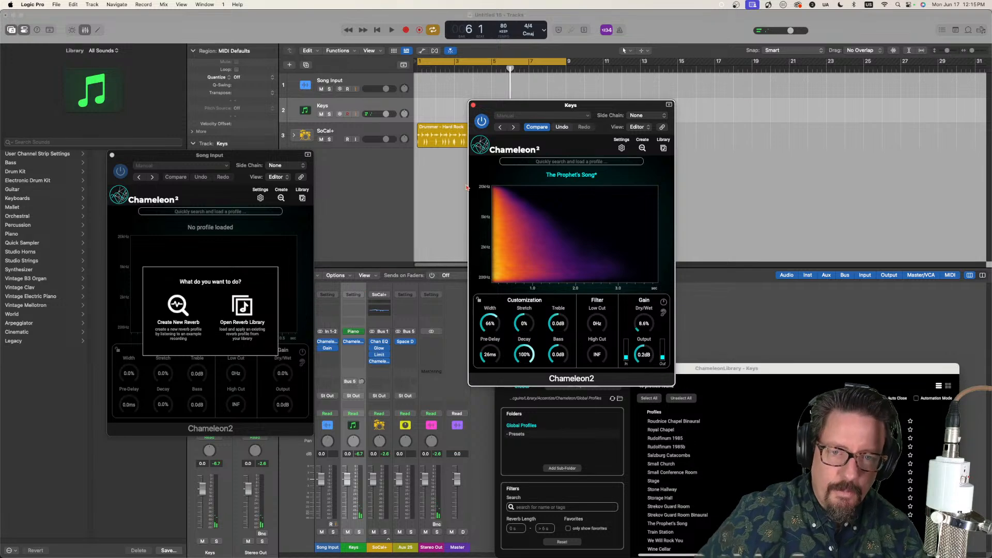
left_click_drag(545, 107, 494, 85)
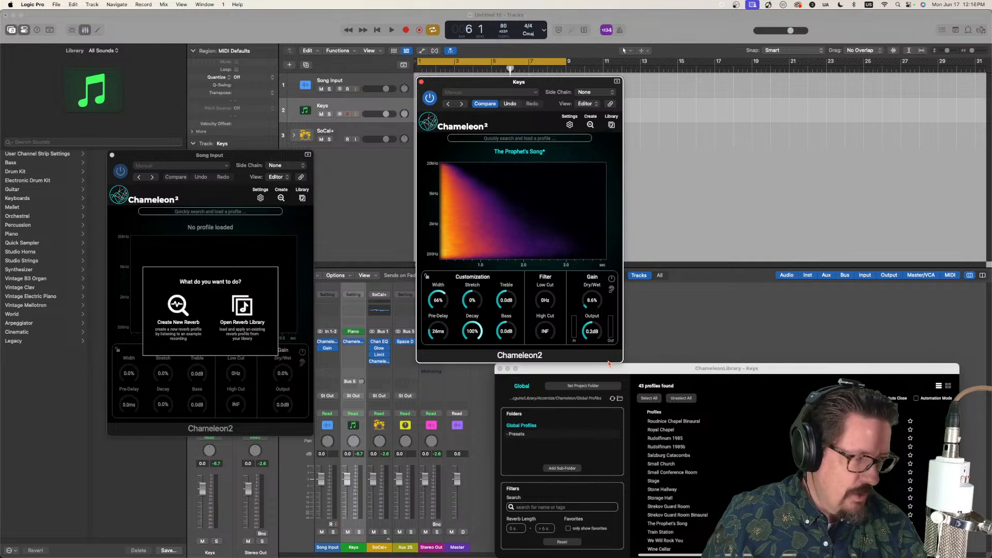
left_click(422, 84)
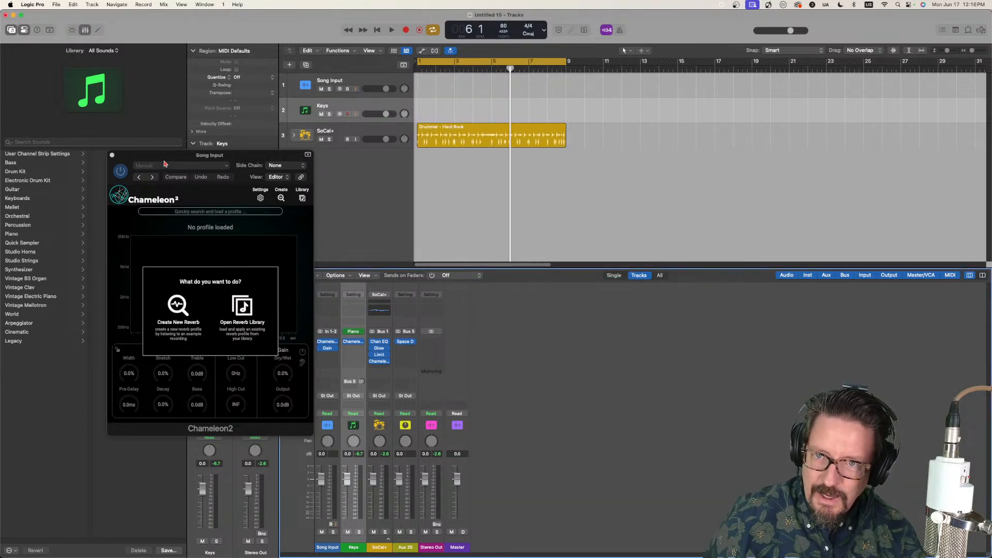
Step: Capture another reverb profile in the Song Input Chameleon2, with the Song Input track selected so its audio is heard
left_click_drag(164, 157, 569, 181)
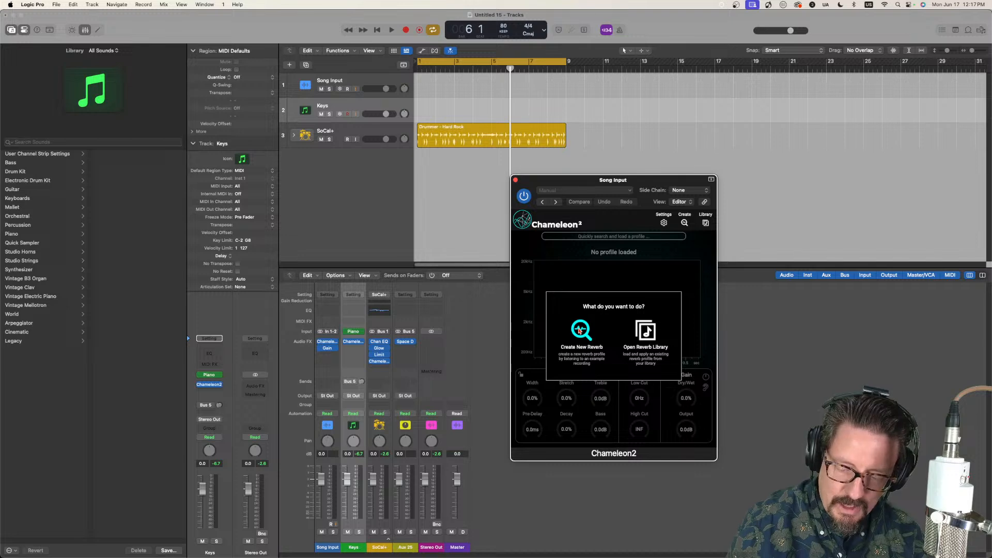
left_click(579, 331)
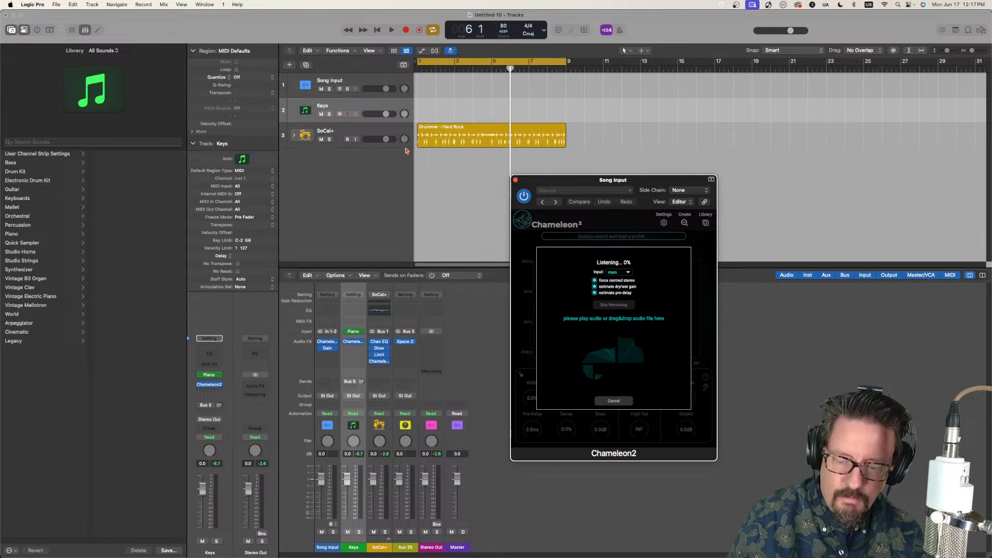
left_click(359, 79)
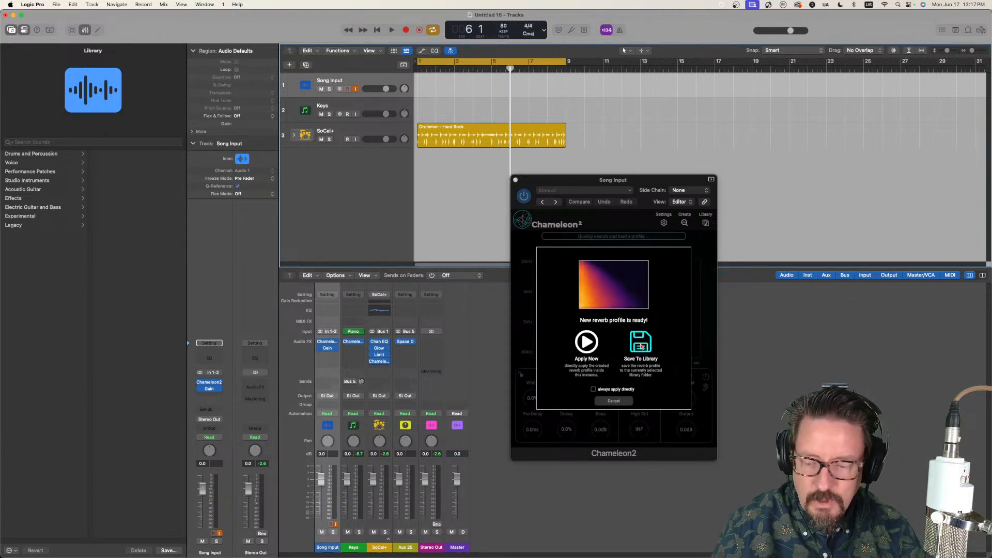
Step: Save the new reverb profile to the library as "Chicago Symphony Hall"
left_click_drag(661, 184, 413, 215)
left_click(562, 300)
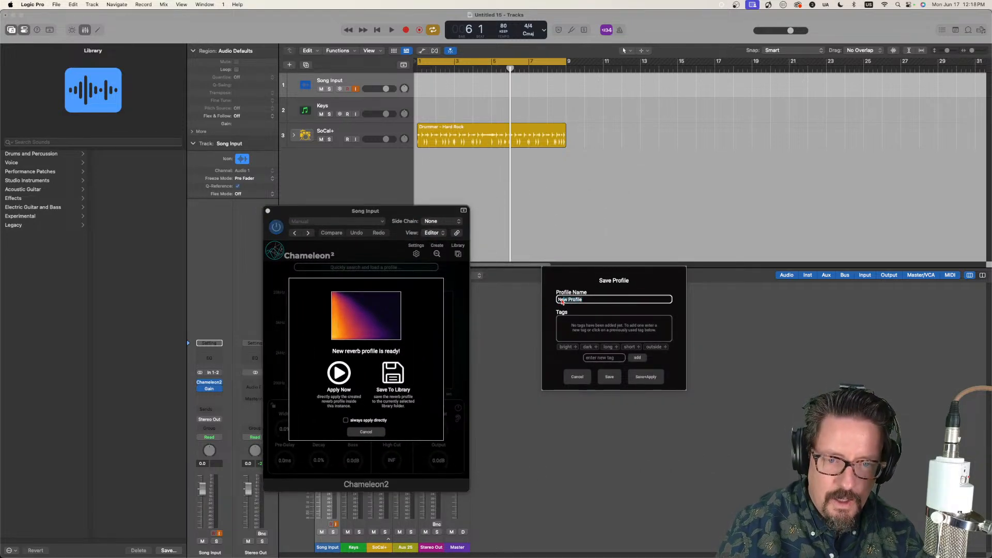
type("Chi")
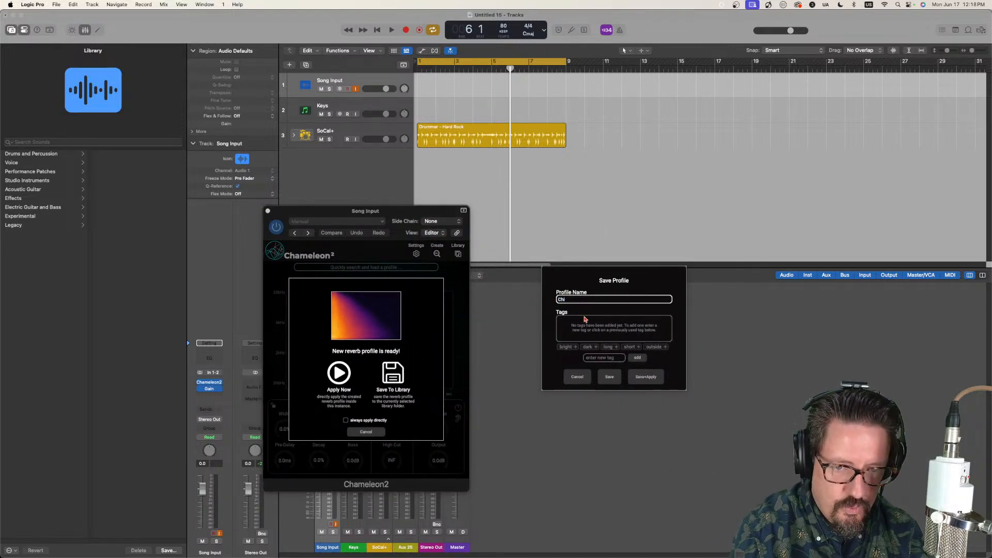
type("cago Symphony Hall")
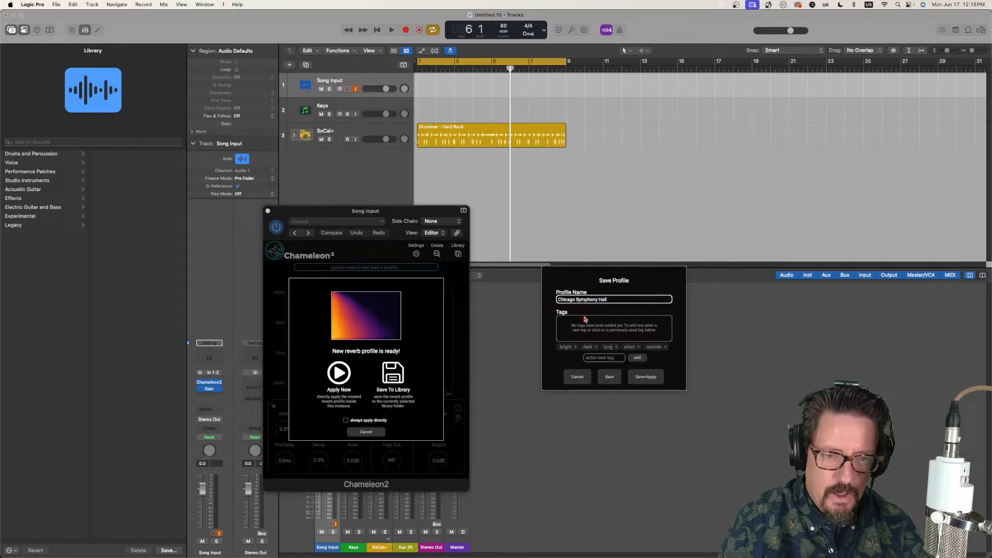
left_click(609, 376)
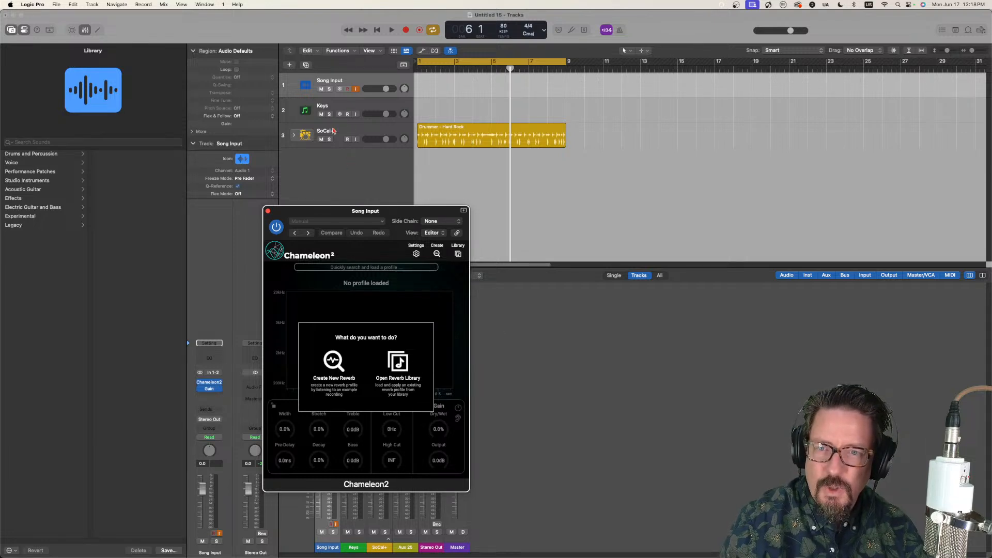
Step: Add an instrument track with a stereo East West Play instrument and load the Hollywood Strings patch "Full STR 1 NV NV NV VB RR Ni"
left_click(335, 106)
double_click(345, 179)
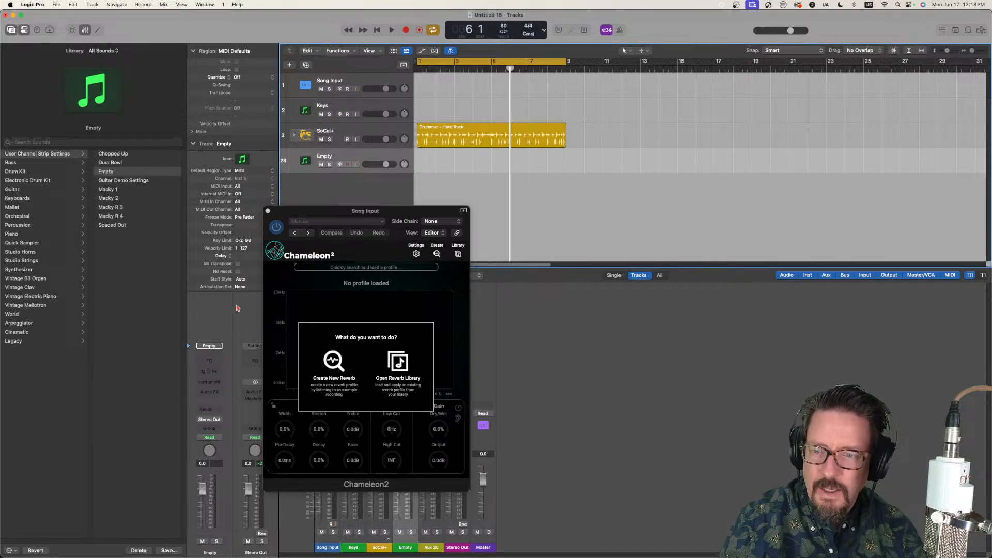
left_click(209, 383)
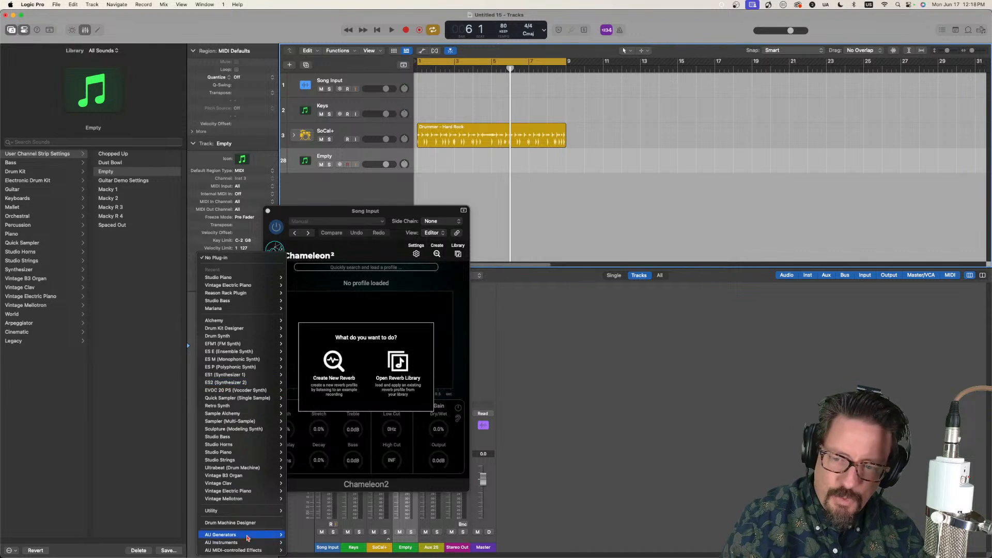
mouse_move(247, 543)
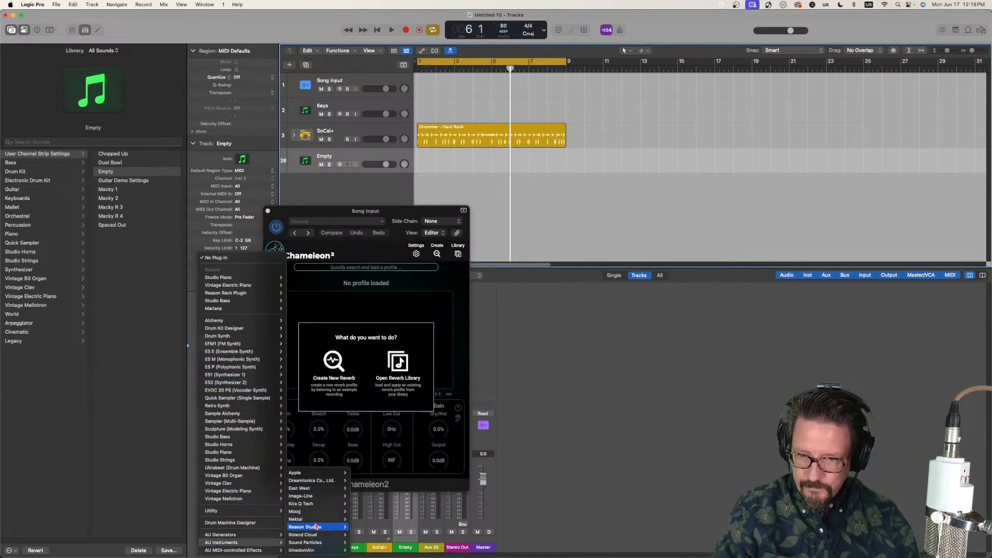
mouse_move(316, 503)
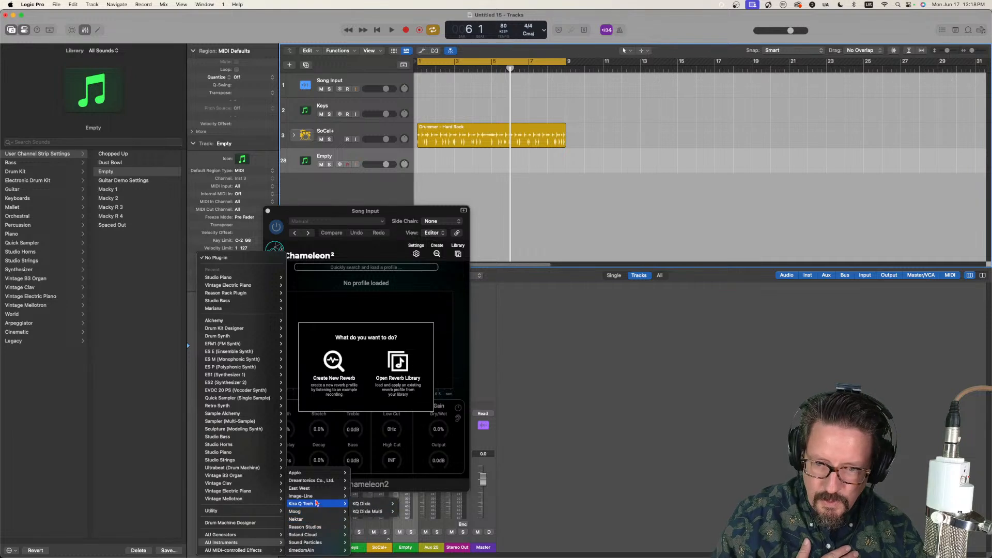
mouse_move(305, 488)
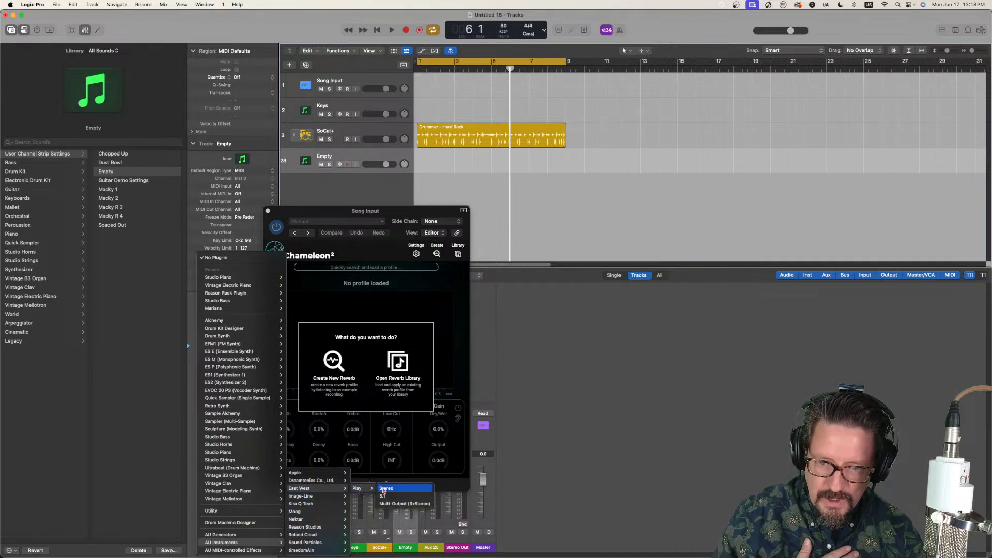
left_click(384, 489)
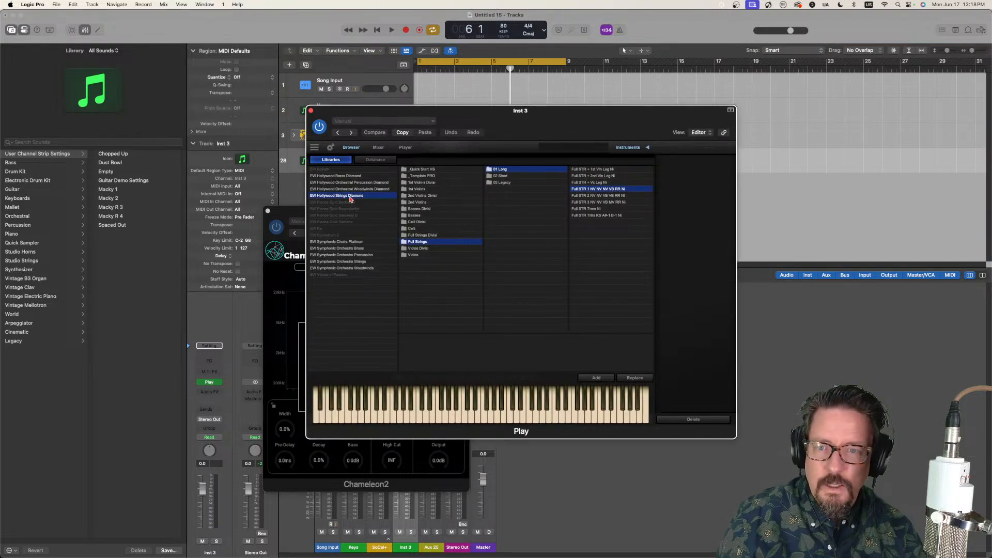
double_click(610, 190)
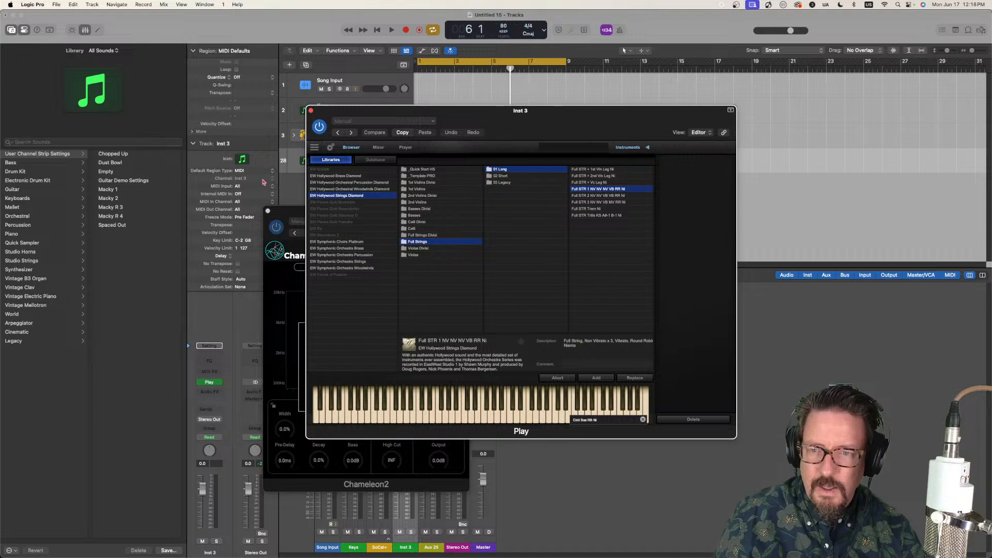
Step: Insert a stereo Chameleon2 on the strings track and load the "Chicago Symphony Hall" profile from the library, then close the library
left_click(212, 392)
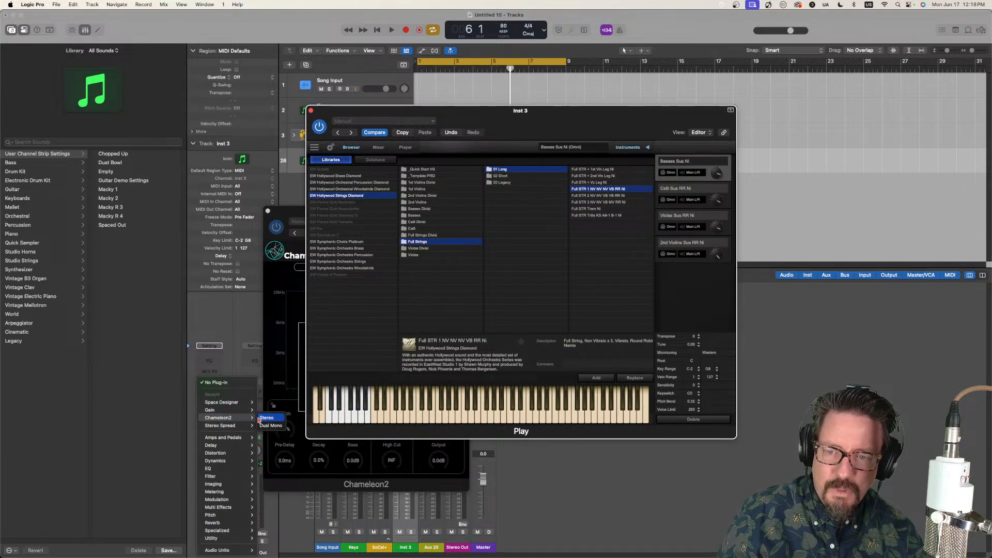
left_click(269, 419)
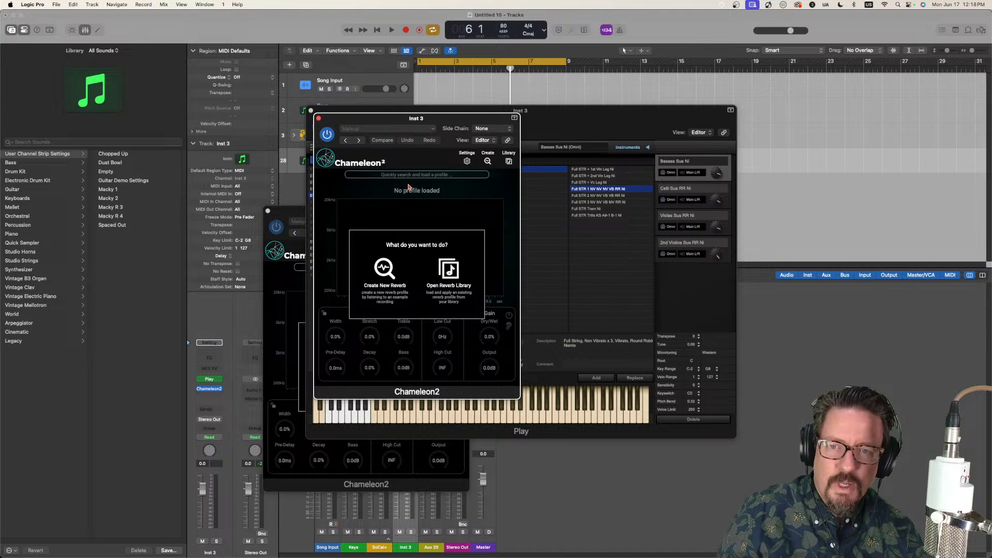
left_click(508, 162)
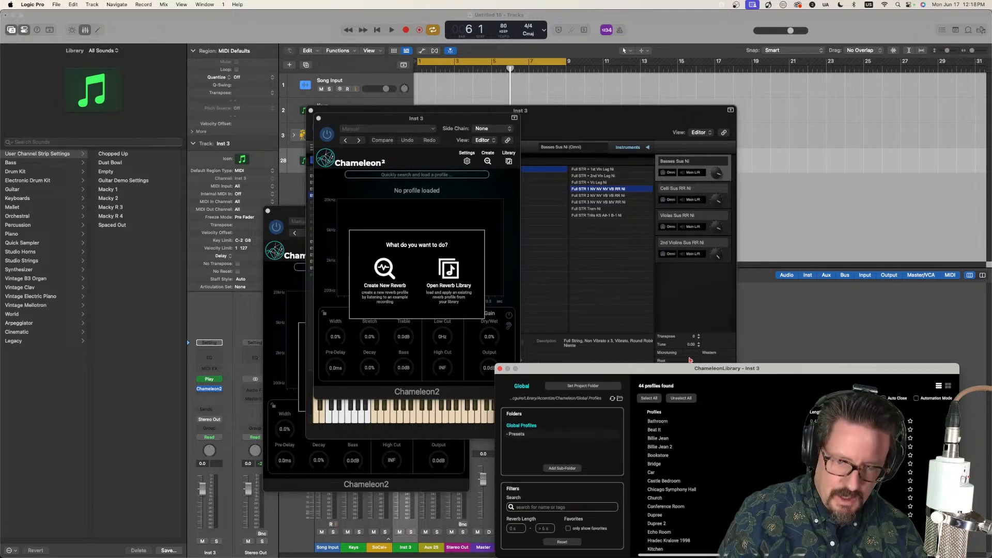
double_click(669, 490)
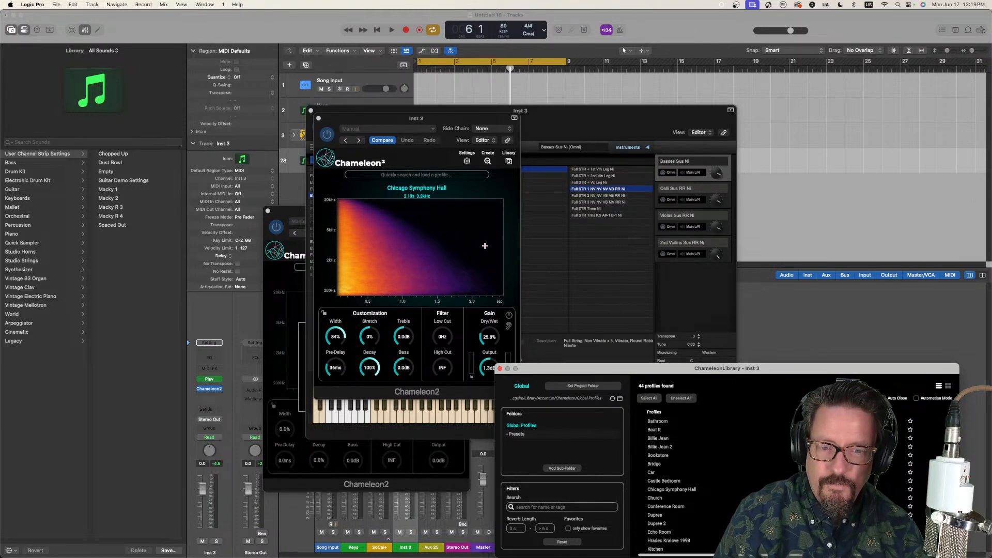
left_click(500, 373)
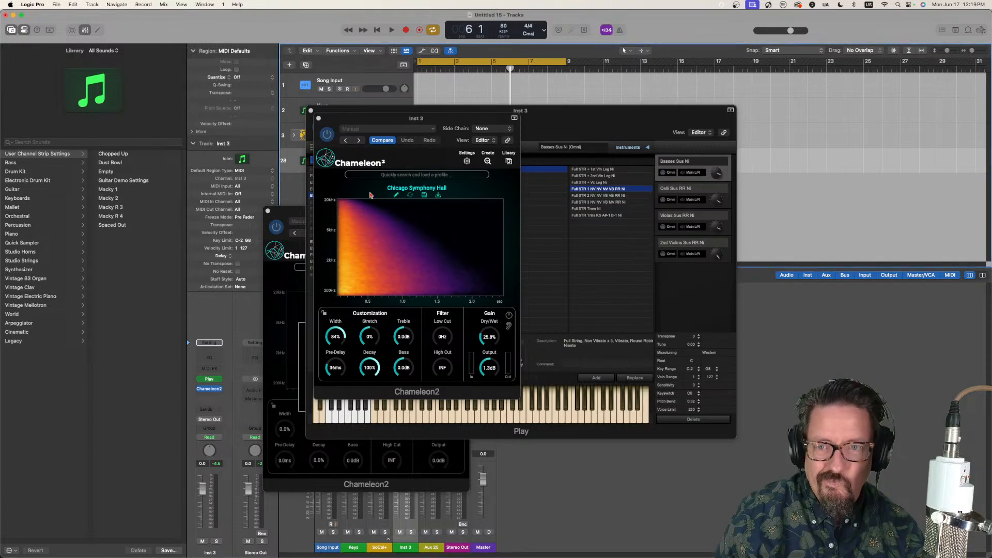
Step: Close the strings track's Play and Chameleon2 plug-in windows
left_click_drag(341, 119, 461, 158)
left_click(311, 112)
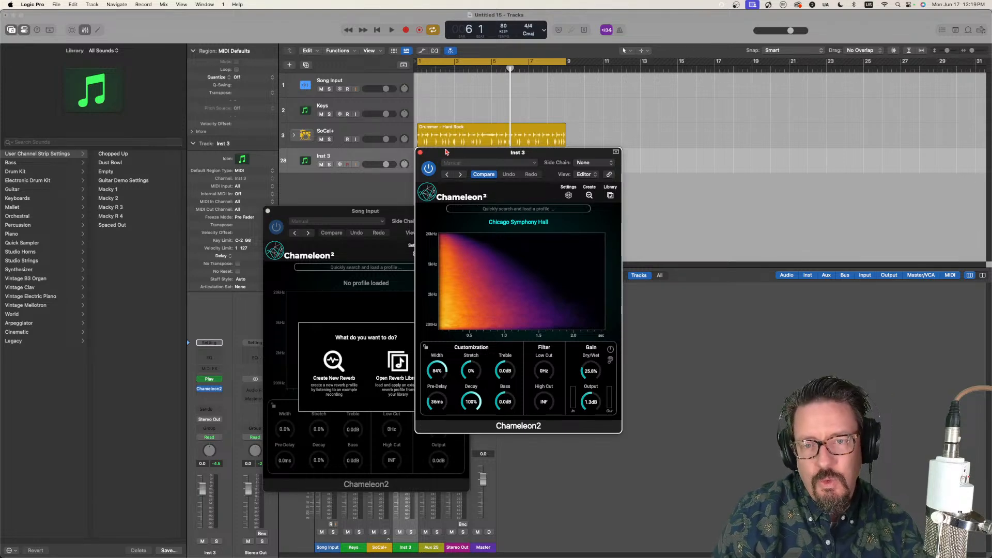
left_click(420, 153)
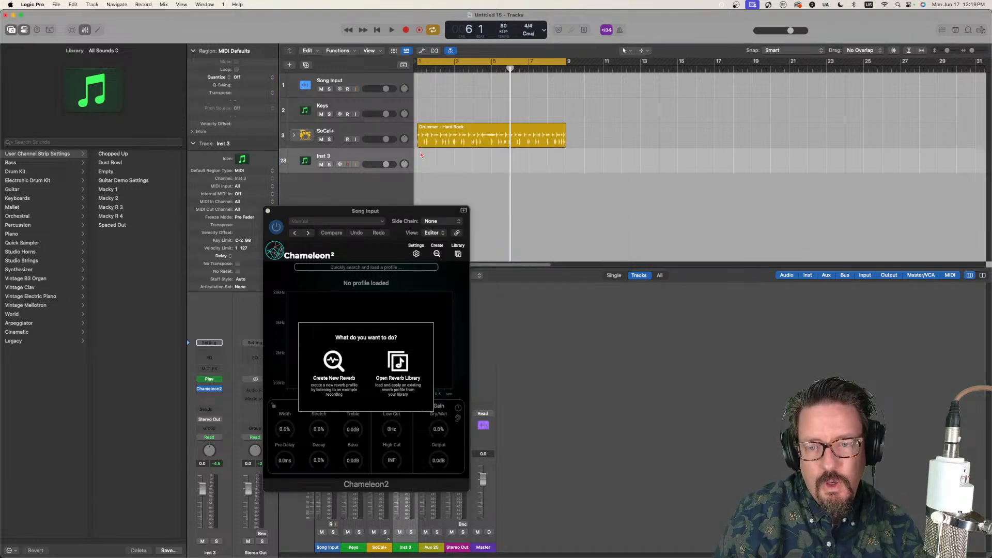
Step: Create a new reverb profile in the Song Input Chameleon2 from the audio heard on the selected Song Input track
left_click_drag(291, 213, 353, 169)
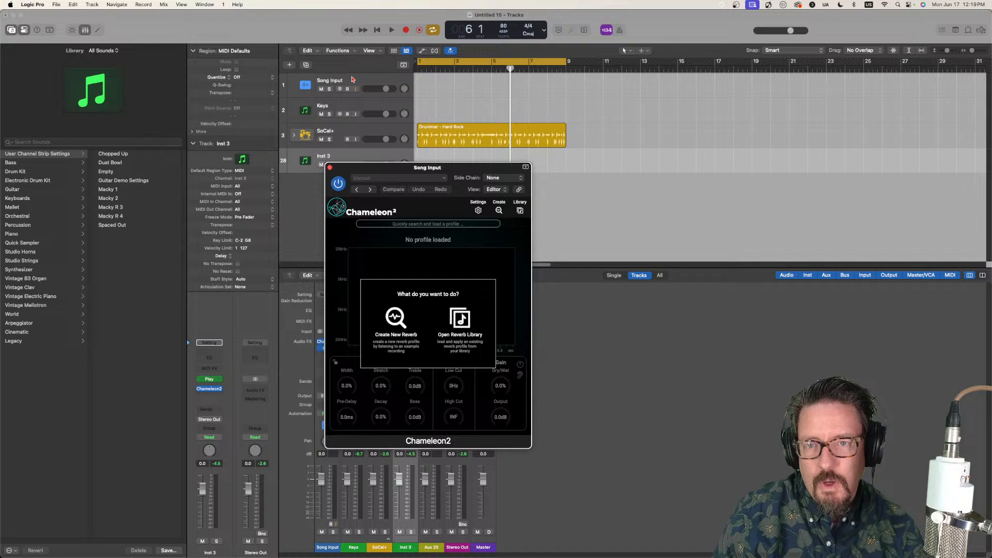
left_click(352, 79)
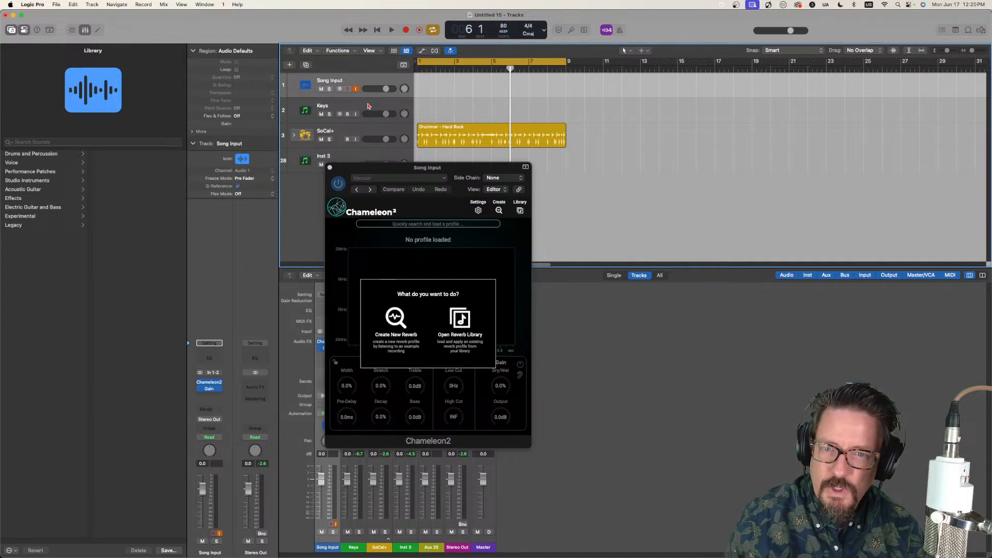
left_click(393, 322)
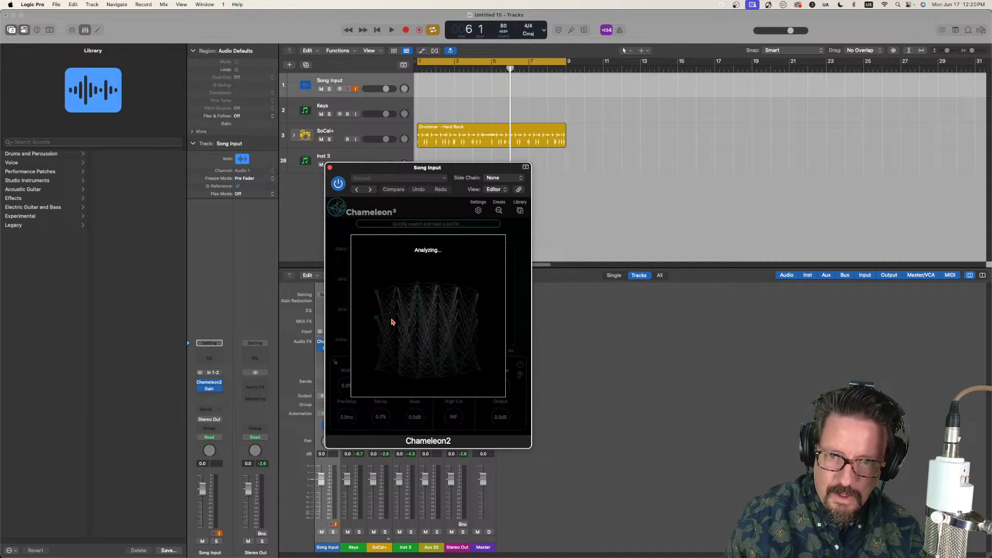
Step: Save the captured reverb profile to the library under the name "I Had Some Help"
left_click(459, 331)
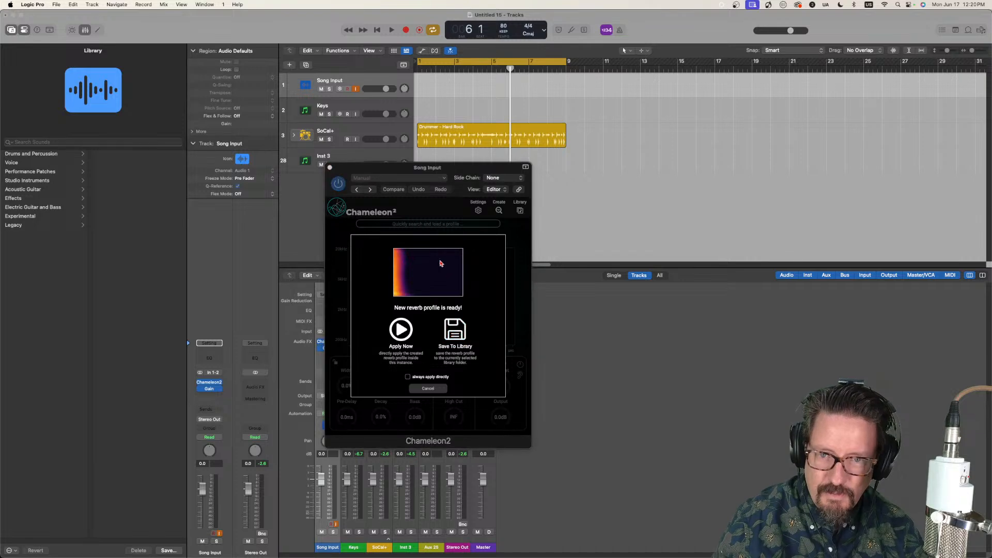
left_click_drag(407, 171, 718, 151)
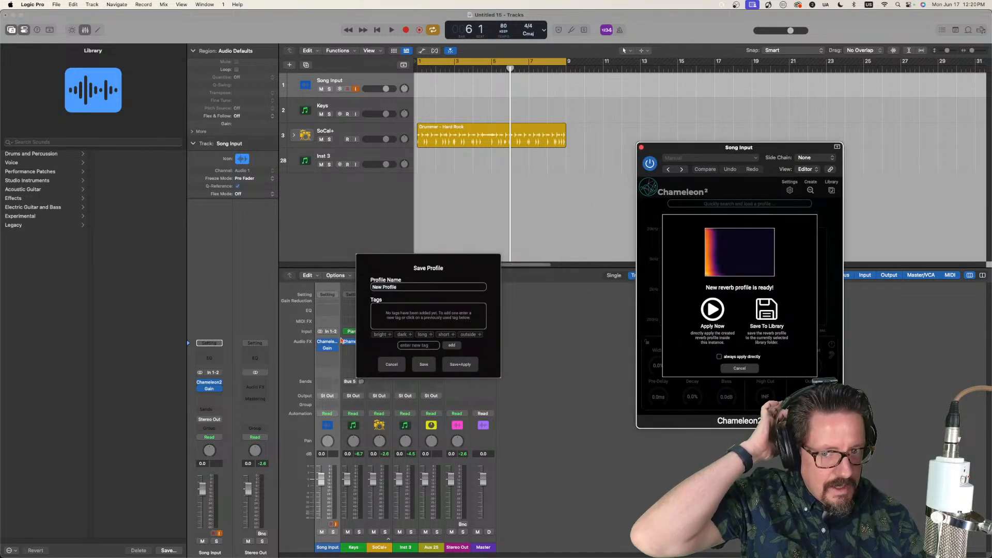
left_click(374, 288)
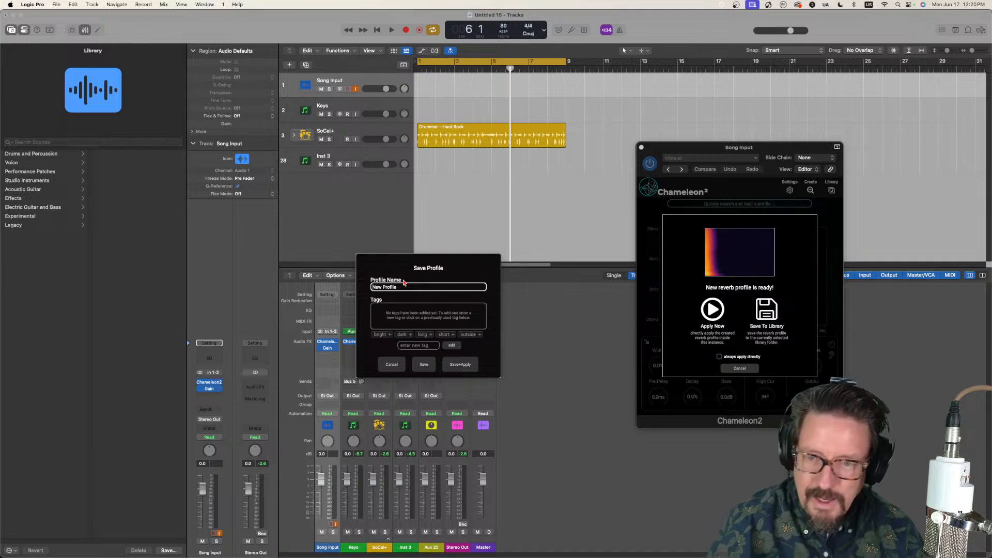
left_click_drag(399, 289, 293, 307)
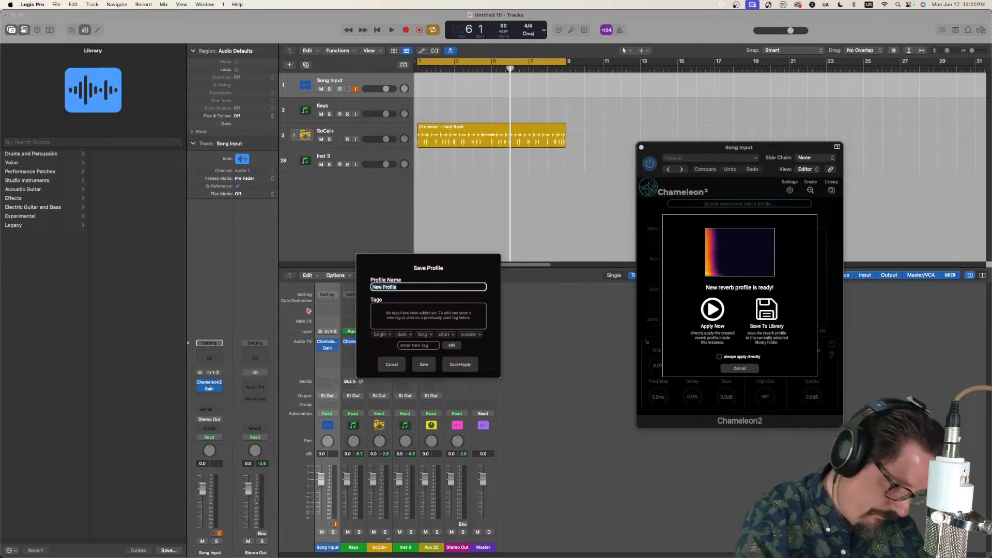
type("O")
key("BackSpace")
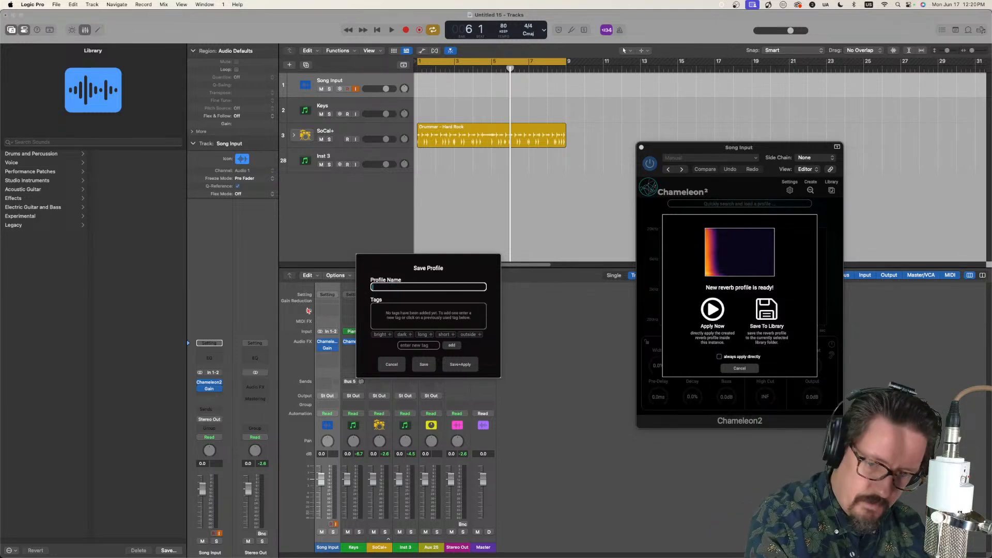
type("I Had S")
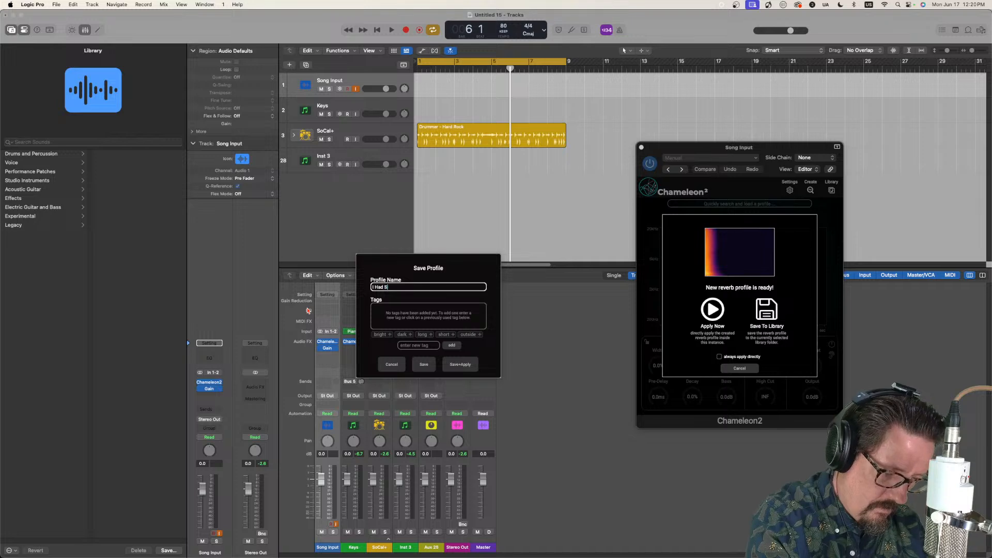
type("ome Help")
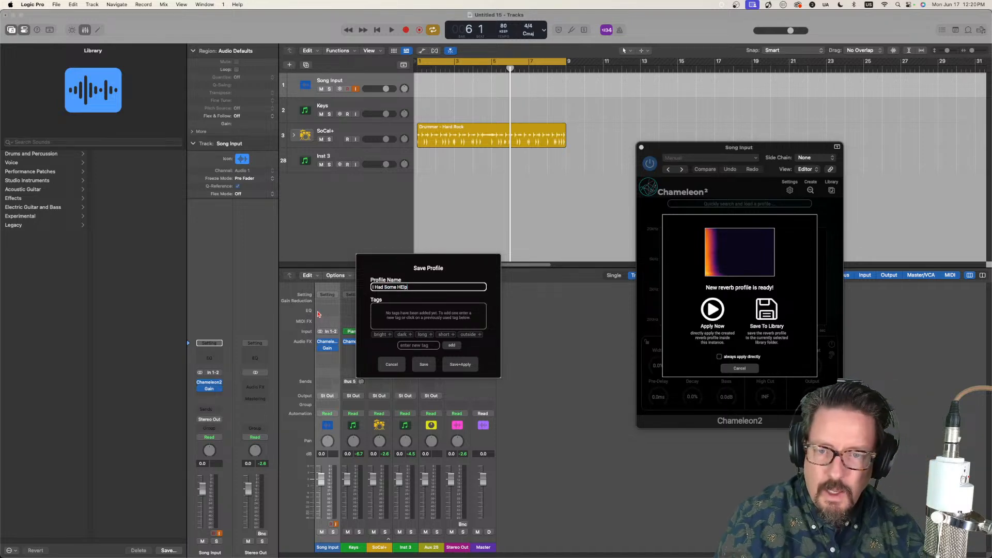
type("elp")
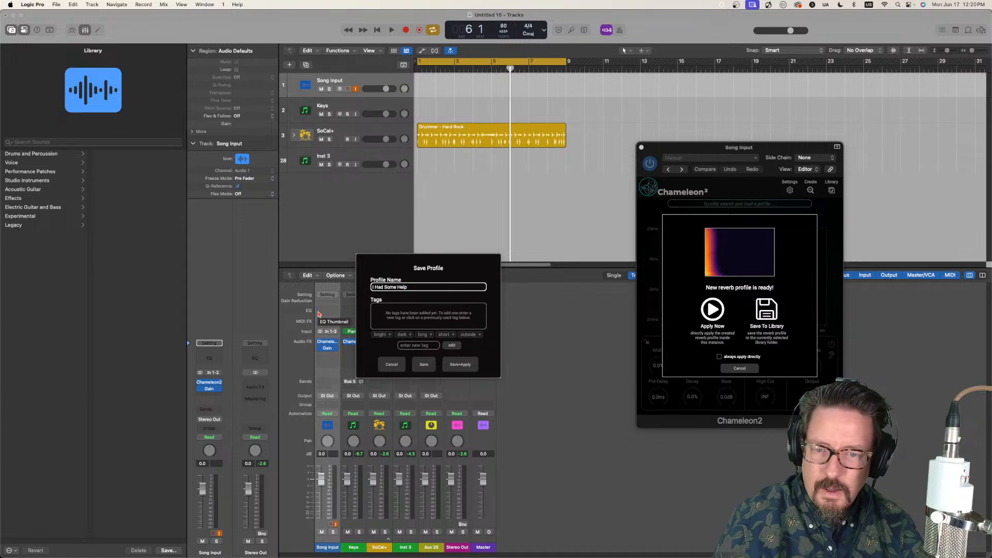
left_click(424, 365)
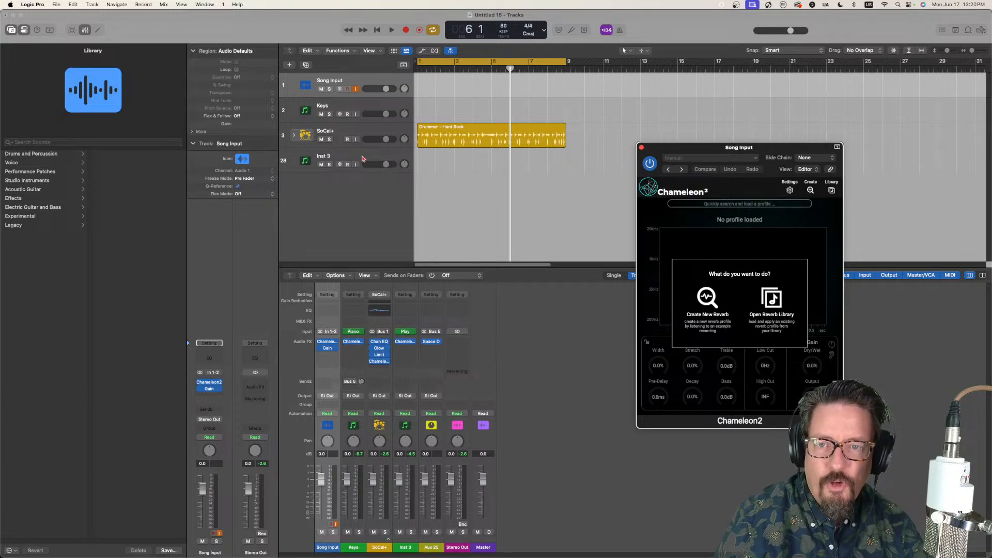
Step: Load the "I Had Some Help" profile from the library into the Keys track's Chameleon2
left_click(368, 105)
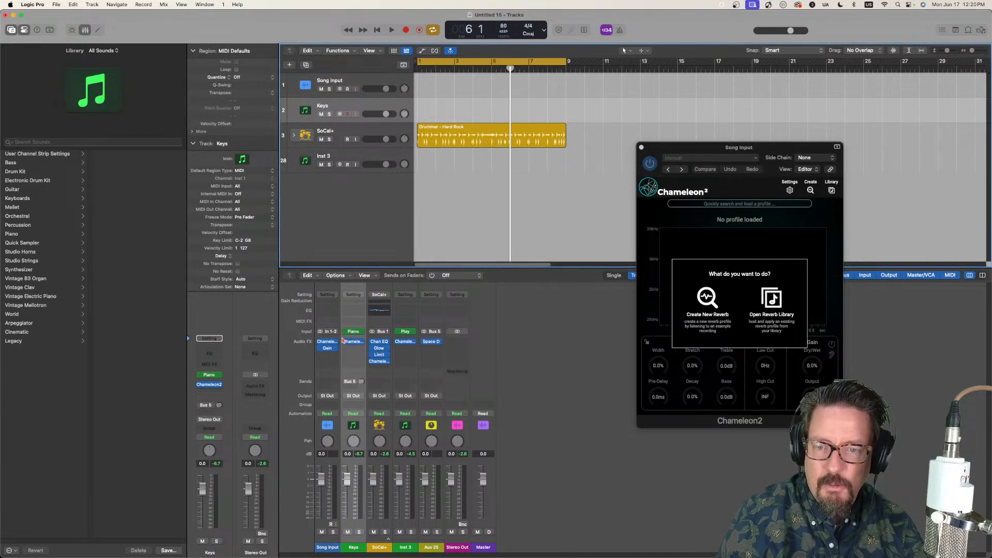
left_click(359, 344)
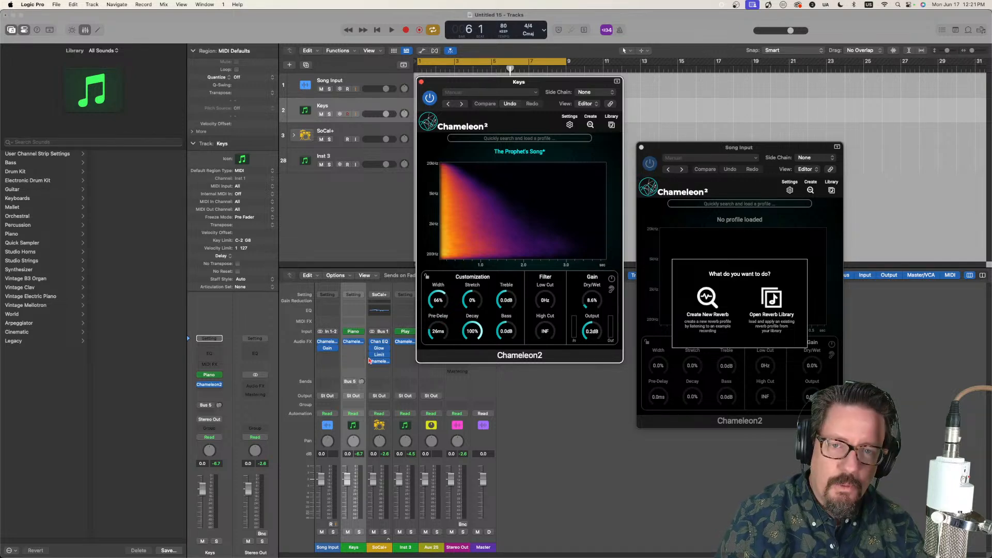
left_click(611, 124)
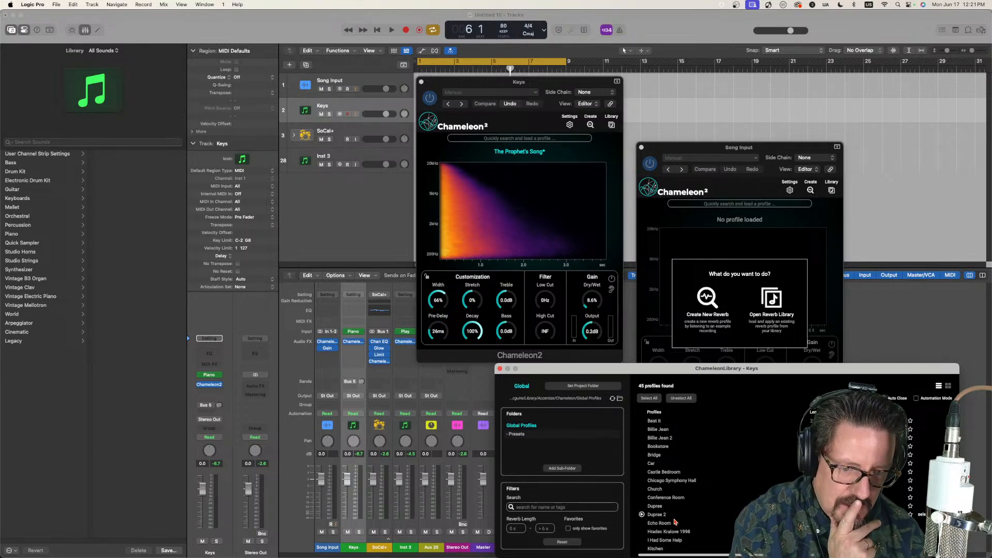
left_click(669, 546)
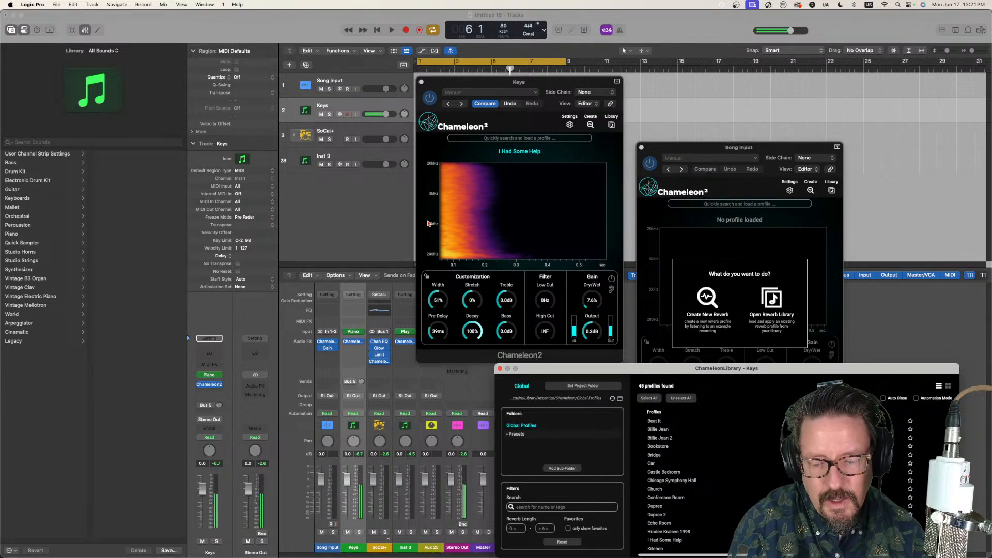
Step: Audition only the wet reverb signal of the Keys track's Chameleon2, then return to the normal mix
left_click(612, 291)
left_click(613, 291)
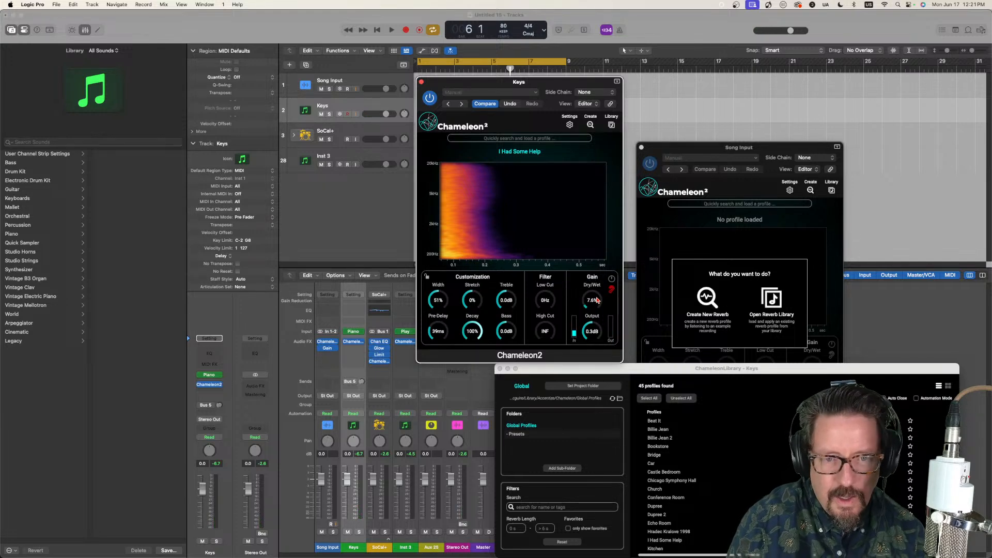
left_click(611, 291)
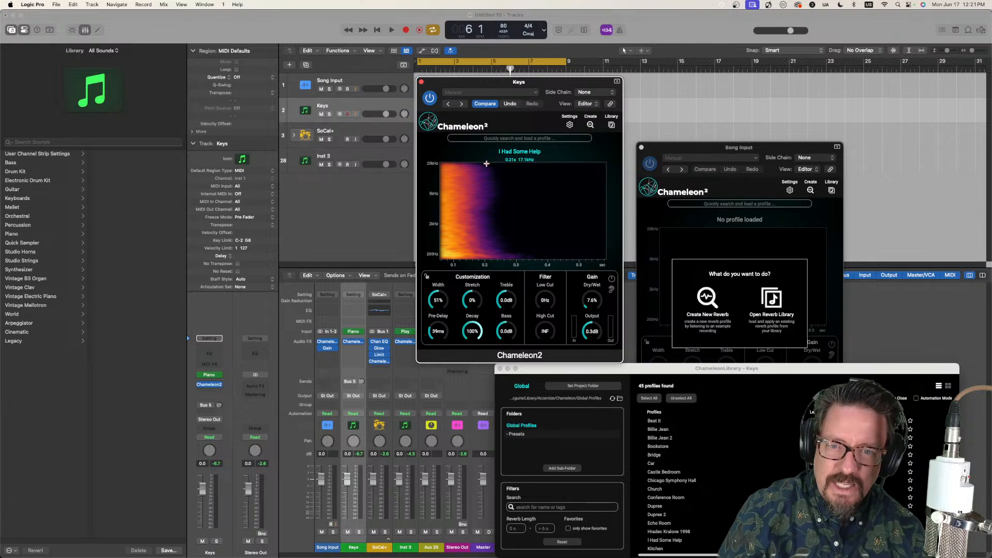
Step: Capture one more reverb profile in the Song Input Chameleon2, selecting the Song Input track while it listens
left_click_drag(702, 152, 664, 132)
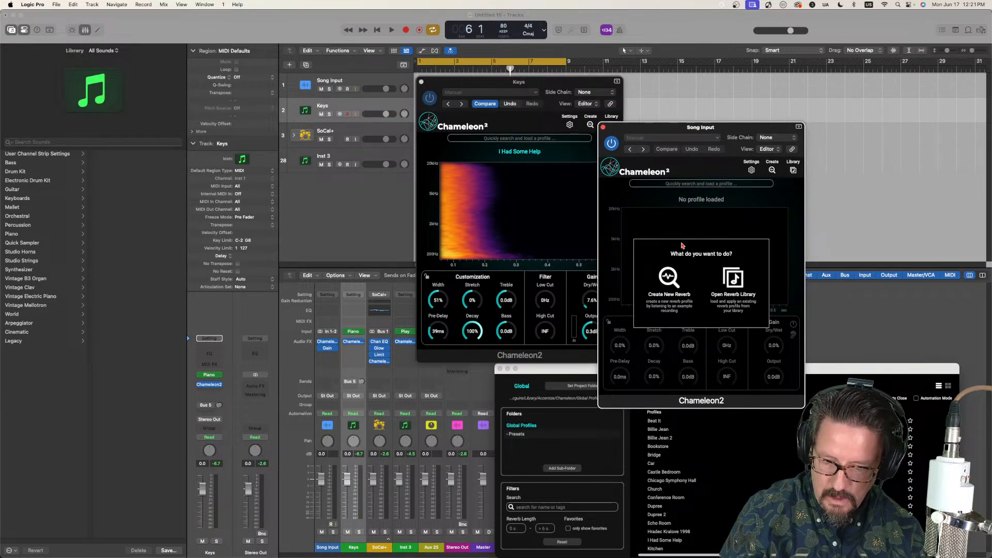
left_click(671, 278)
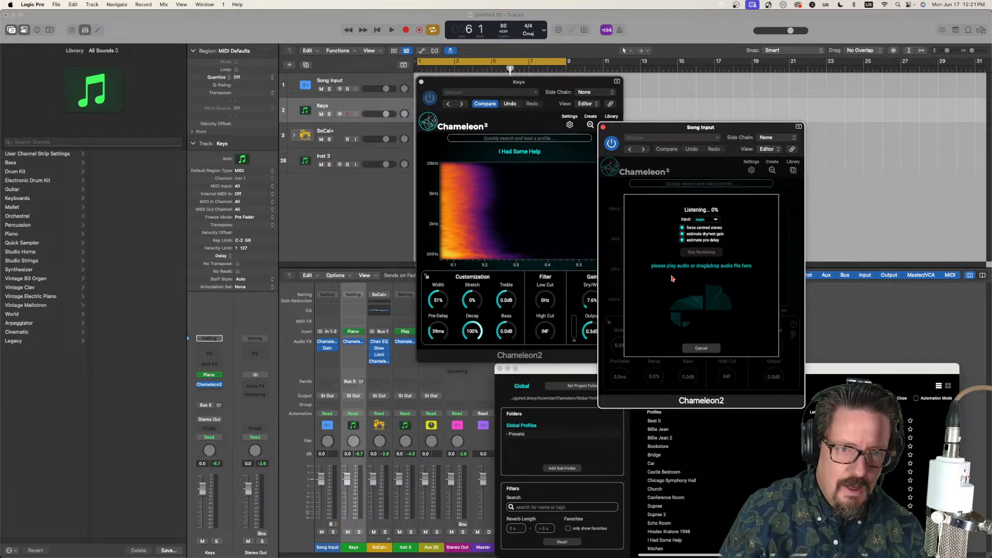
left_click(363, 90)
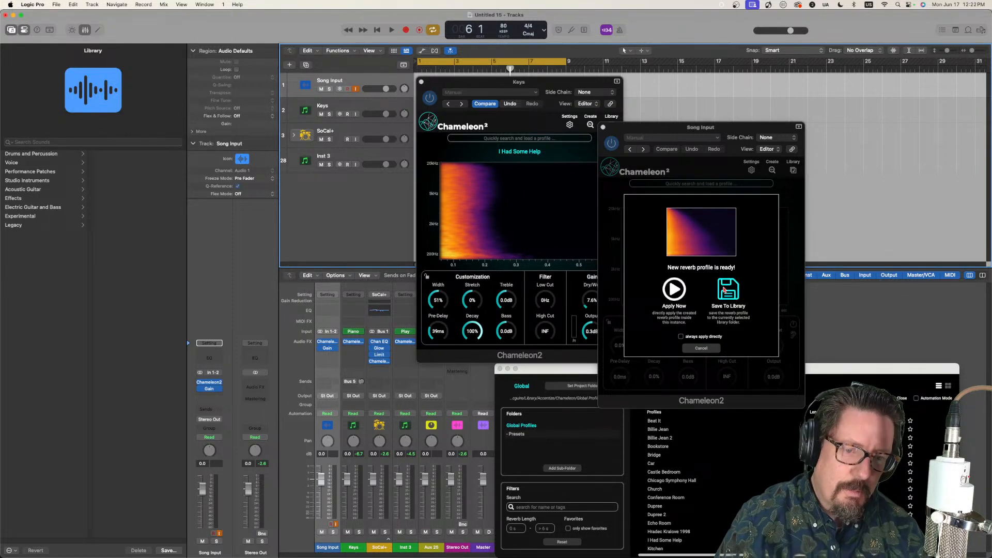
Step: Save the newly captured reverb profile to the library under the name "I had Some Help 2"
left_click(724, 291)
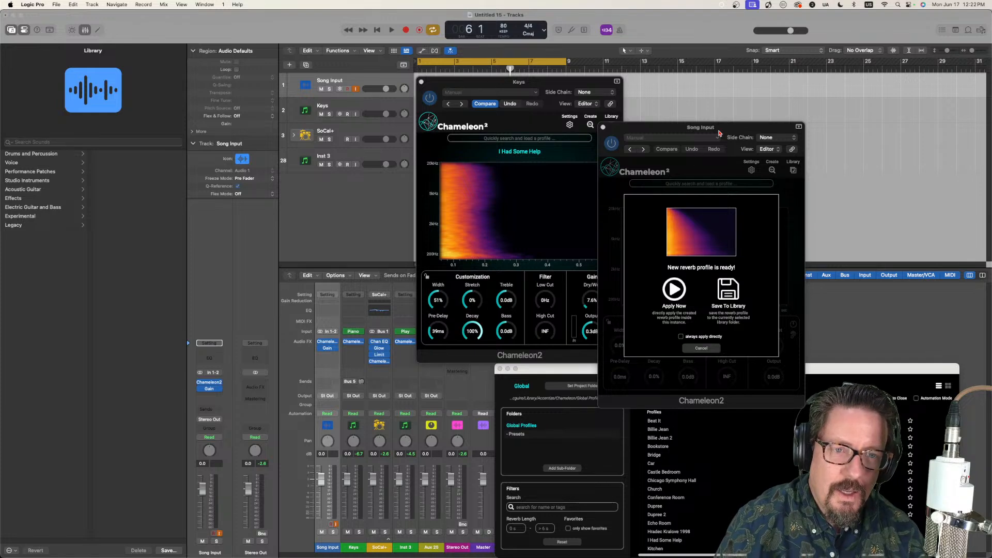
left_click_drag(718, 133, 297, 167)
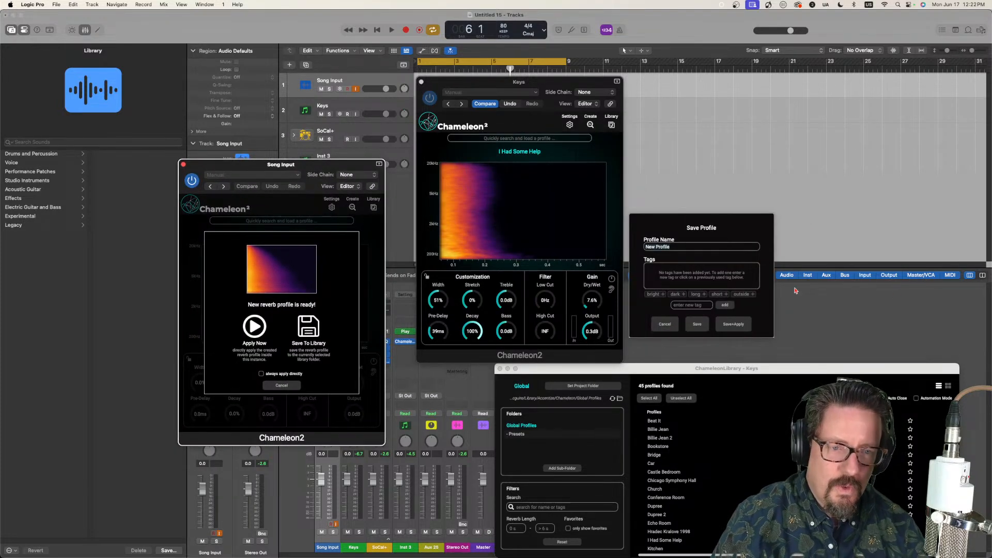
left_click(707, 253)
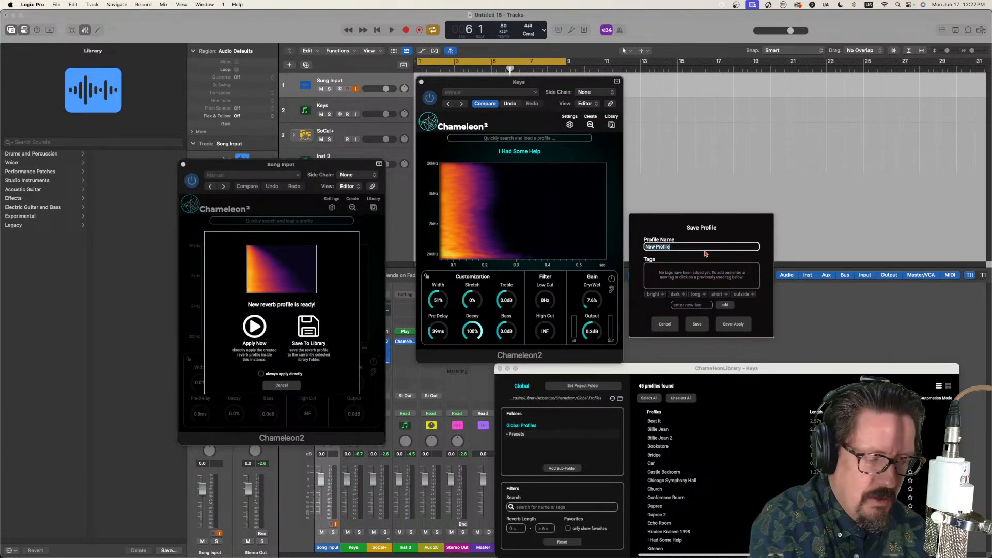
key("BackSpace")
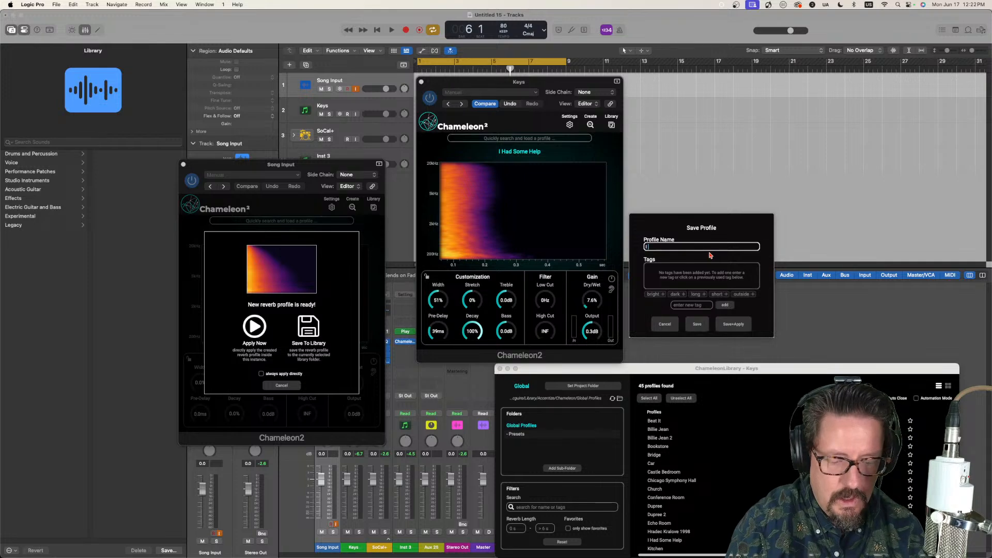
type("I had So")
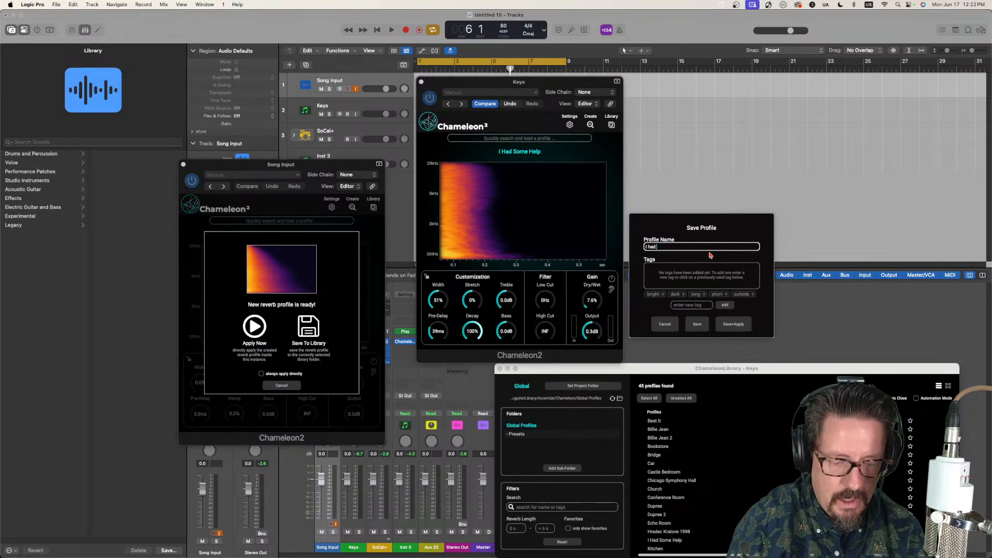
type("me Heko")
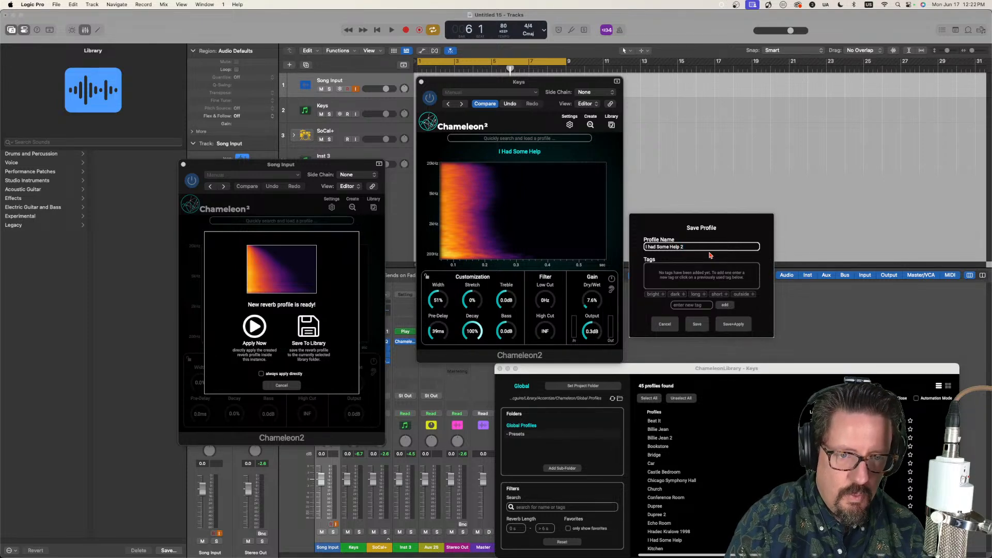
left_click(699, 323)
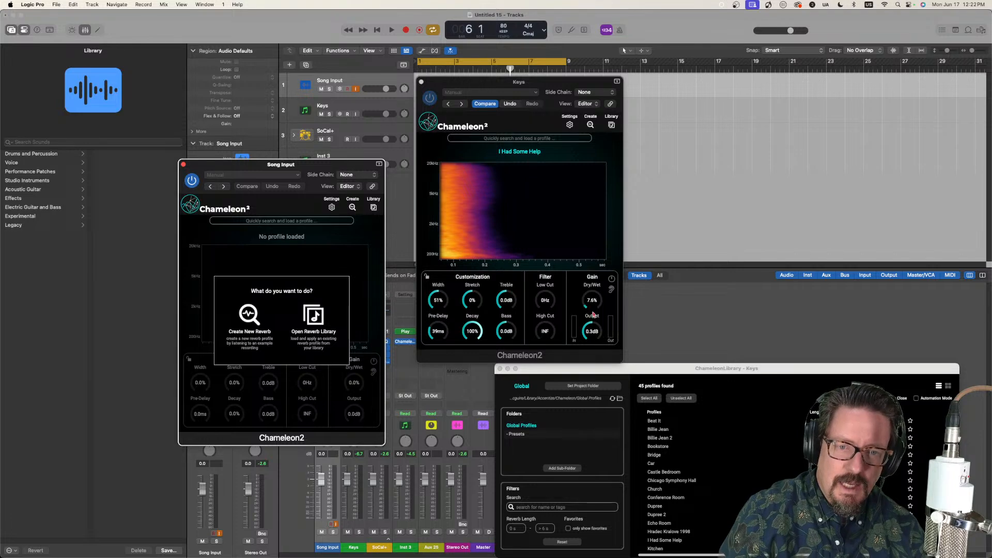
Step: Reopen the Keys track's profile library, load "I had Some Help 2" into its Chameleon2, and select the Keys track
left_click(612, 126)
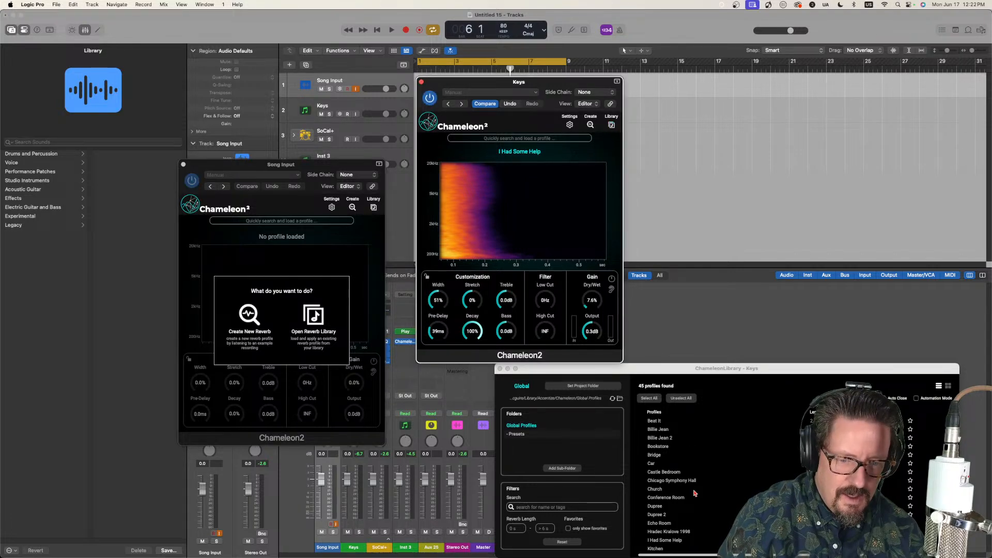
left_click(500, 369)
left_click(613, 127)
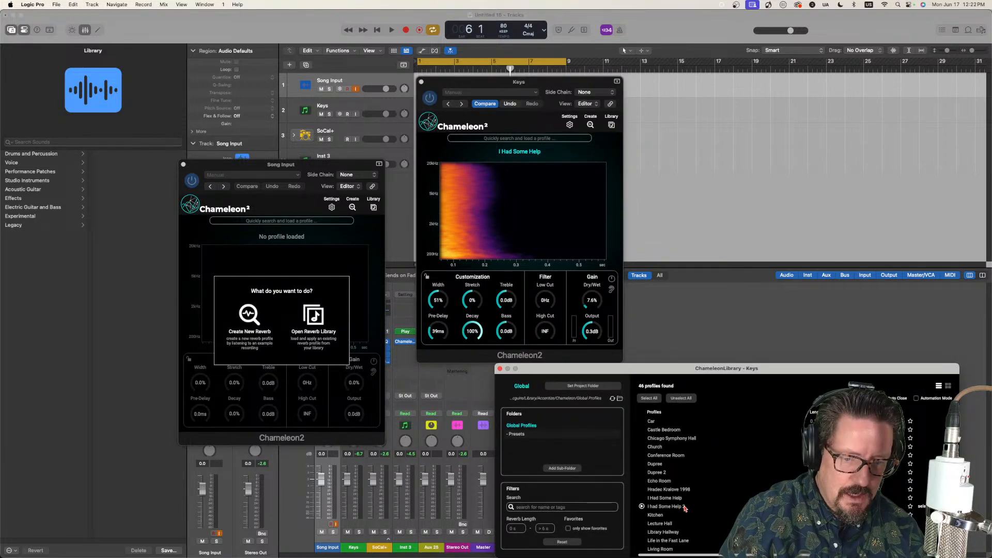
double_click(672, 507)
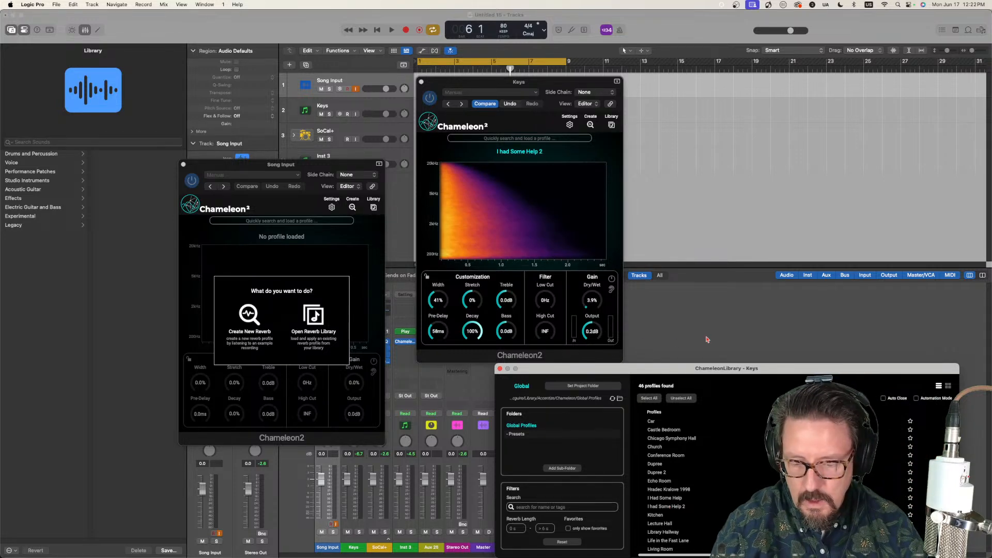
left_click(348, 107)
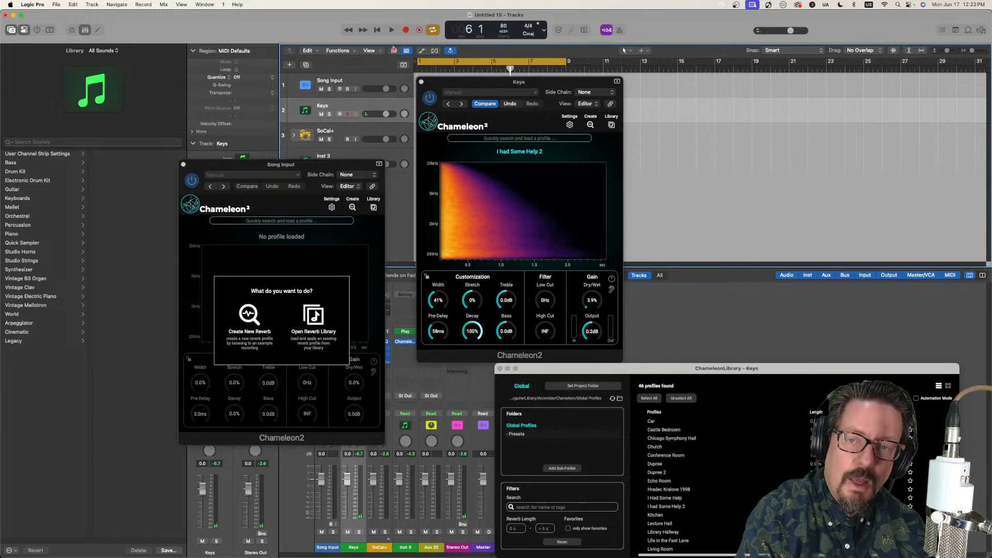
Step: Close the Keys track's Chameleon2 window and move the Song Input Chameleon2 window clear of the track list and mixer strips
left_click(421, 82)
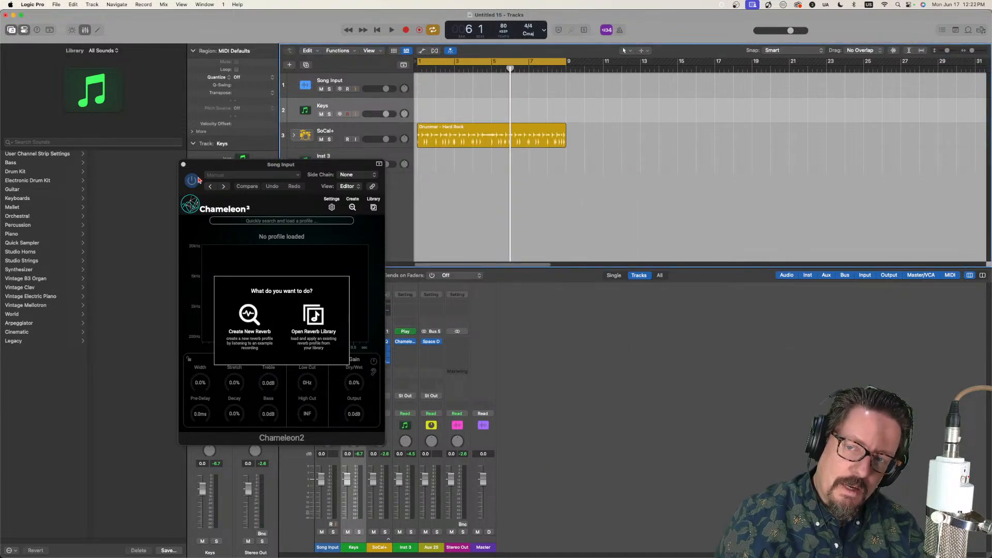
left_click_drag(227, 166, 665, 103)
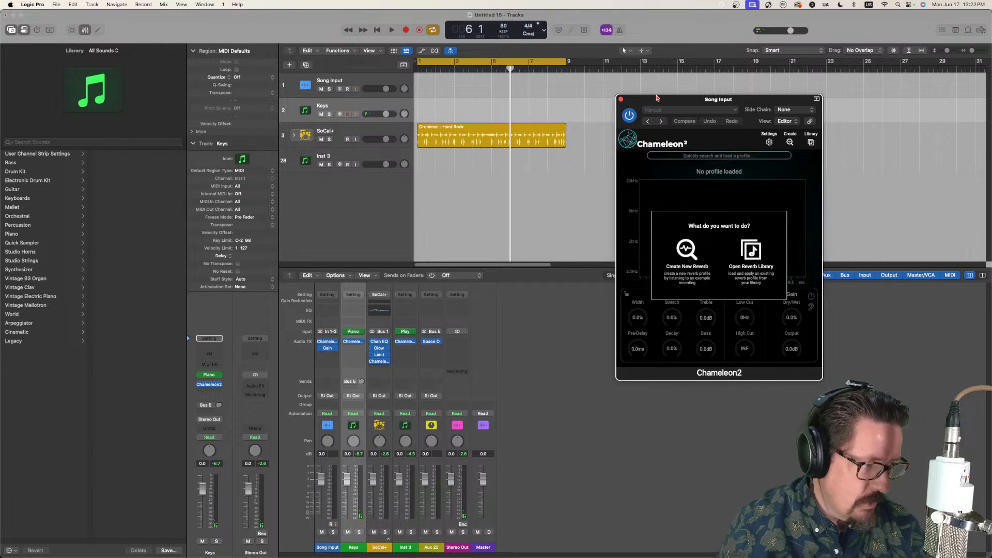
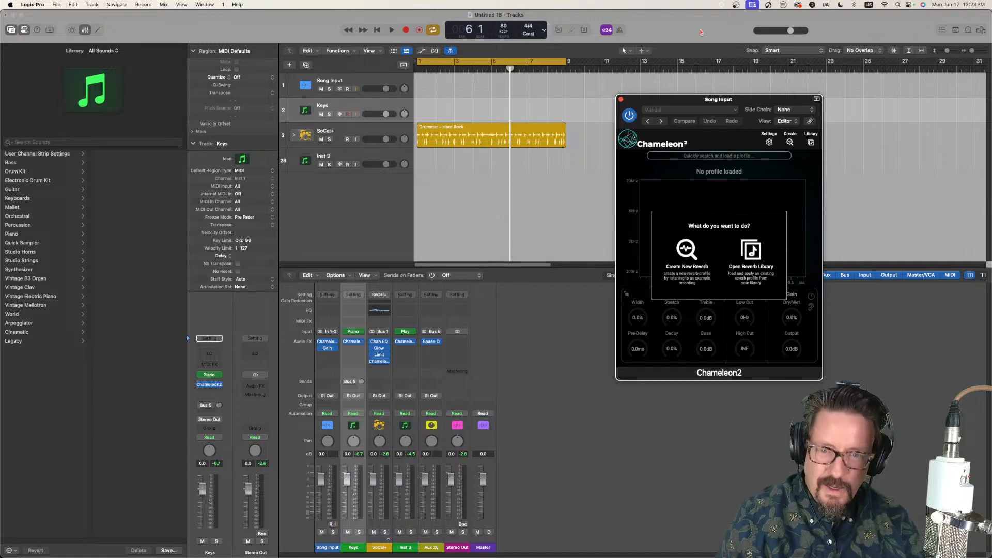
Step: Select the Song Input track and capture a new reverb profile from the incoming audio in its Chameleon2
left_click_drag(700, 106, 358, 126)
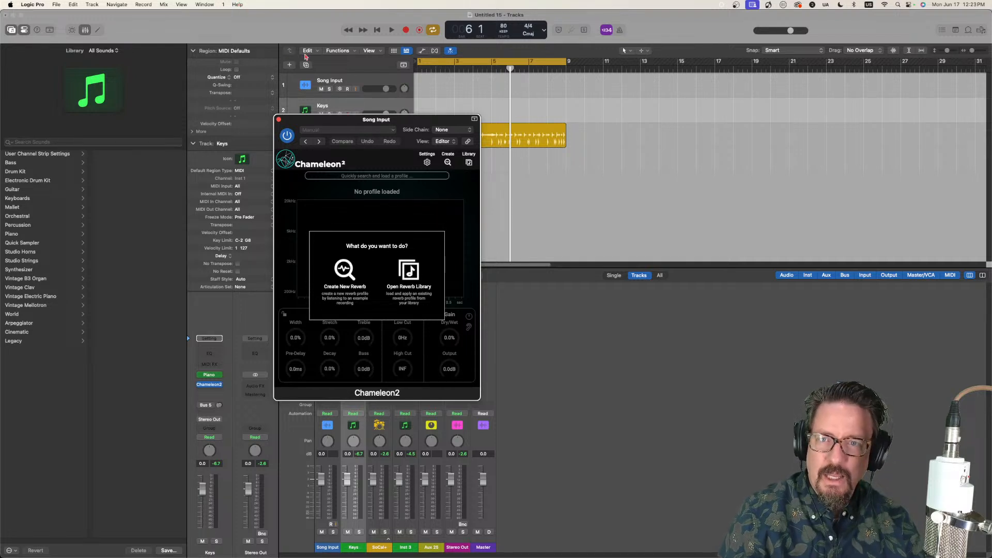
left_click(347, 79)
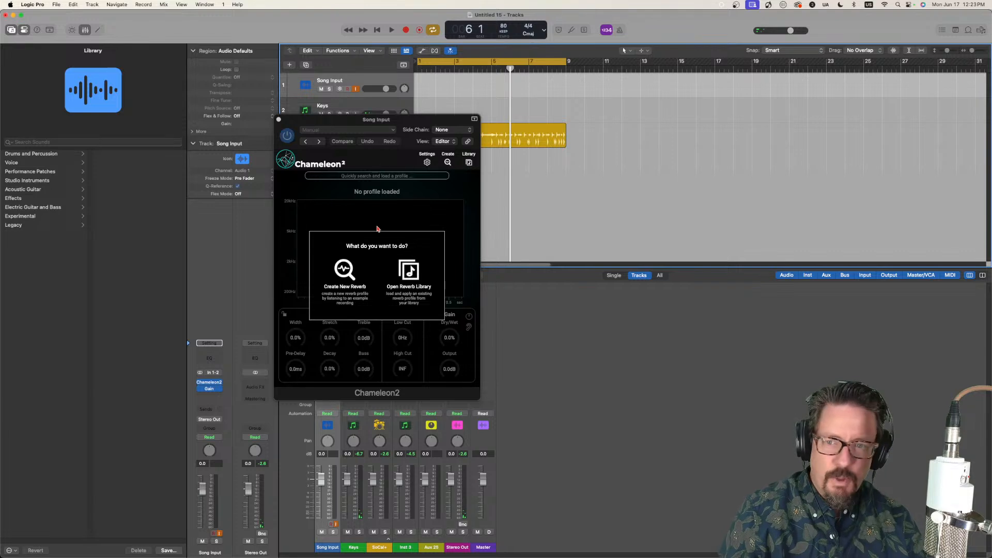
left_click(344, 269)
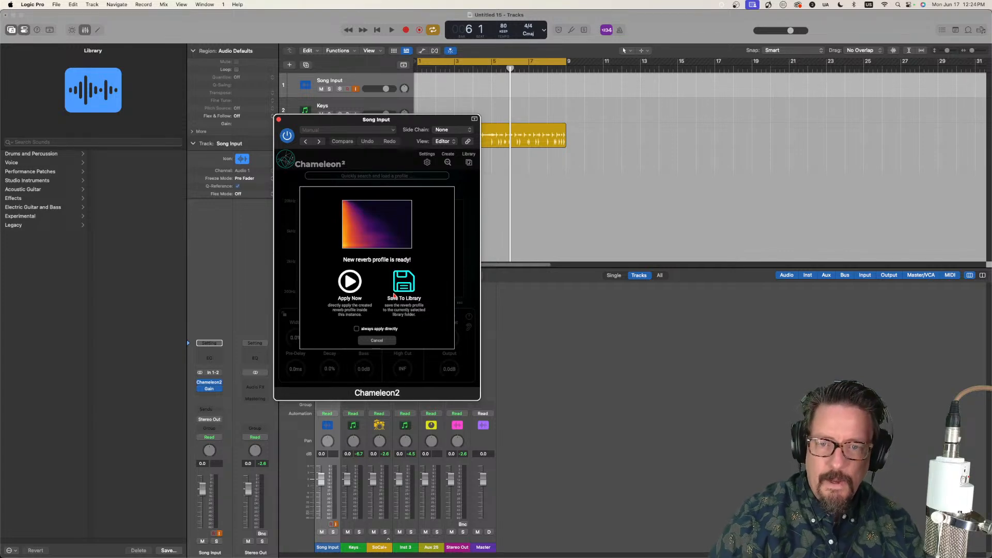
Step: Save the captured reverb profile to the library under the name "Whispter to a Scream"
left_click(408, 286)
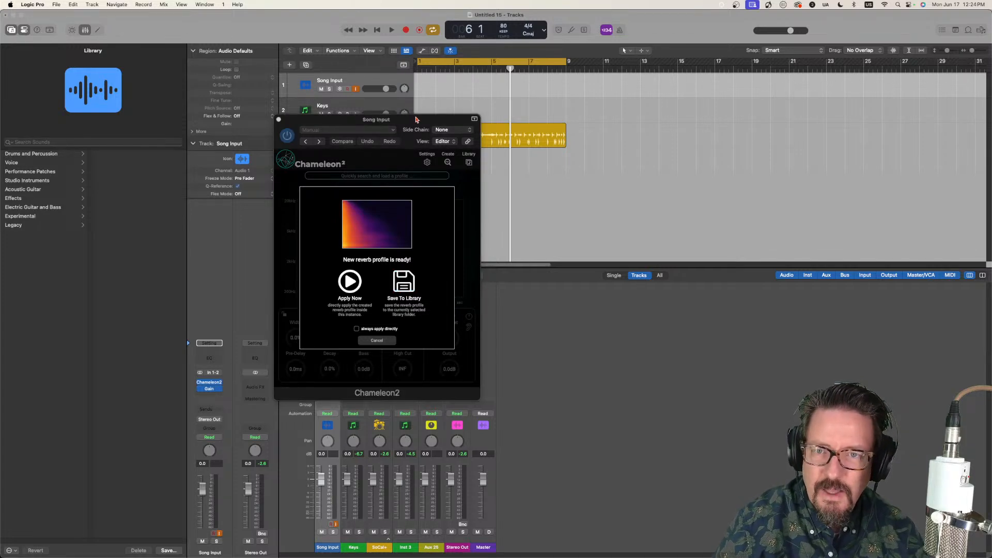
left_click_drag(416, 120, 708, 107)
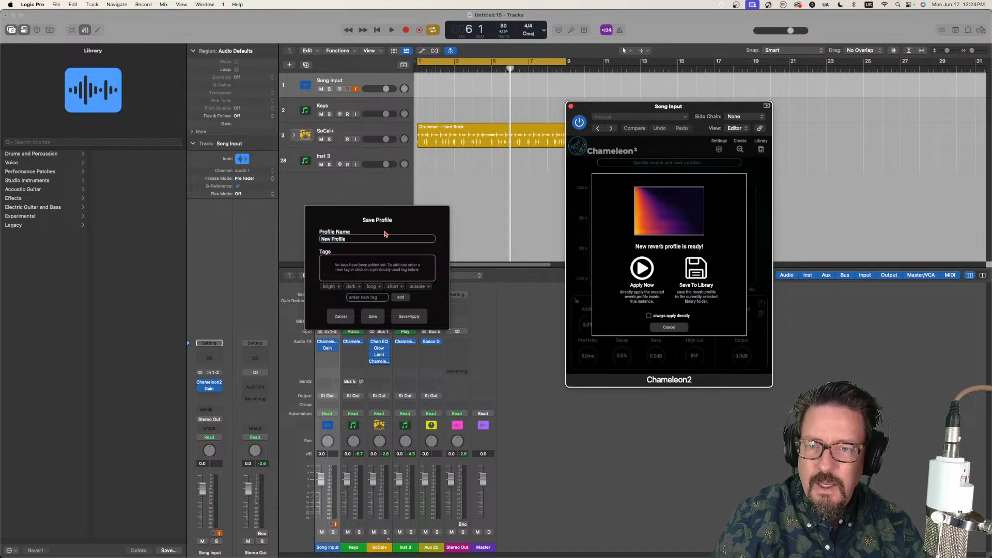
left_click(385, 238)
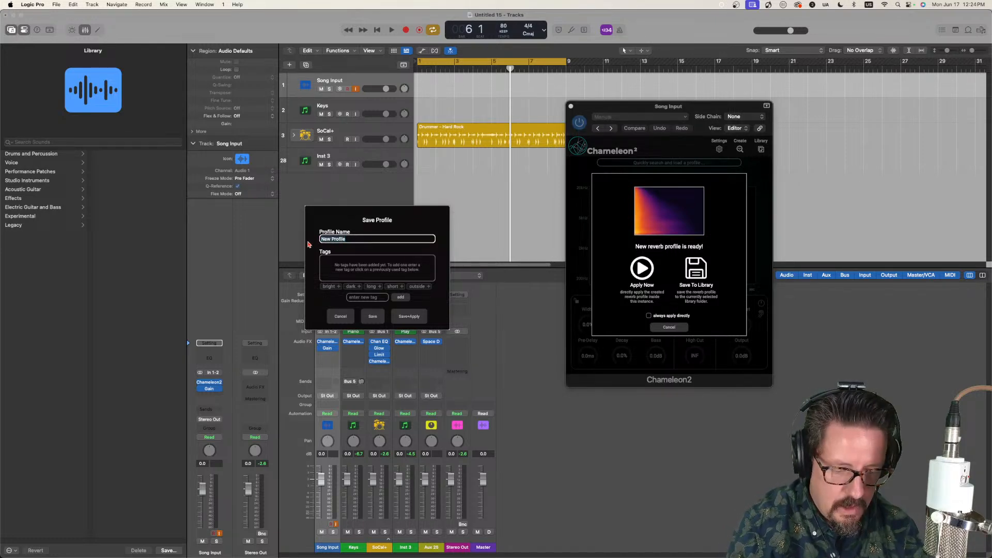
type("Whispter to a Scream")
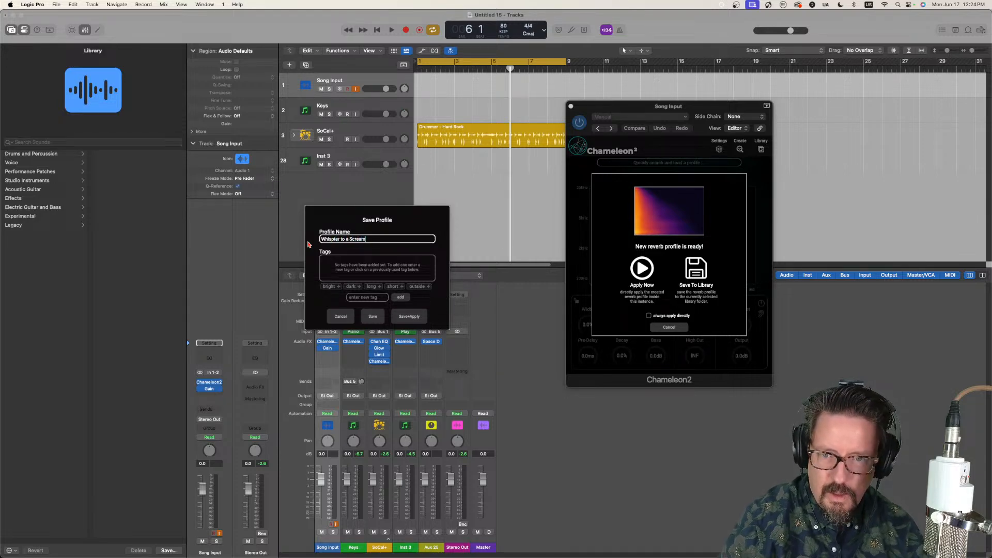
left_click(373, 316)
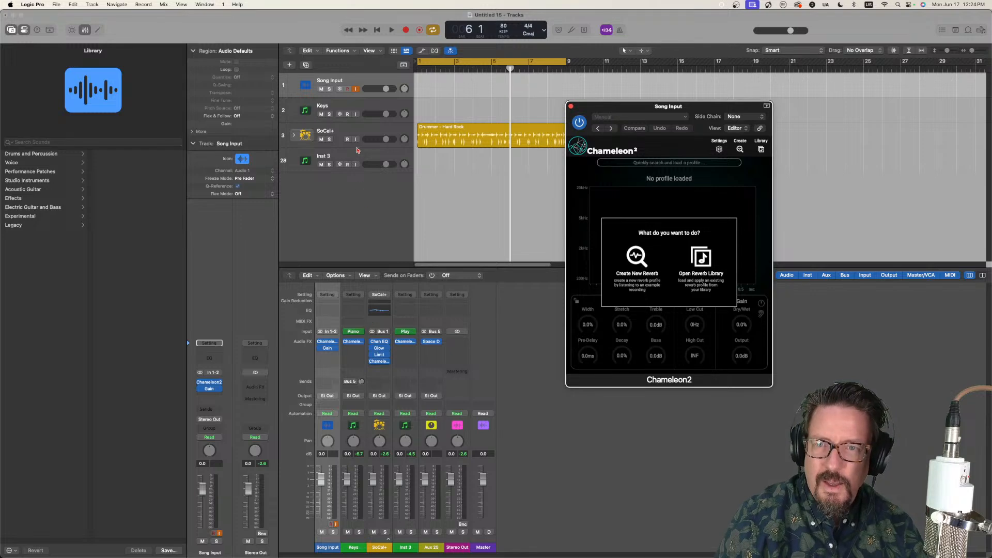
Step: Open the Keys track's Chameleon2 and load "Whispter to a Scream" from the profile library
left_click(345, 104)
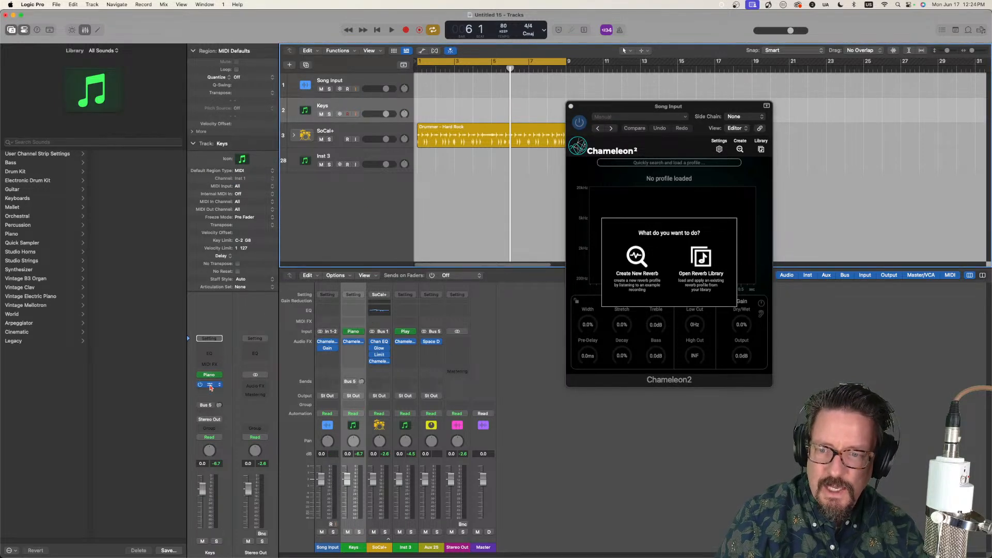
left_click(210, 386)
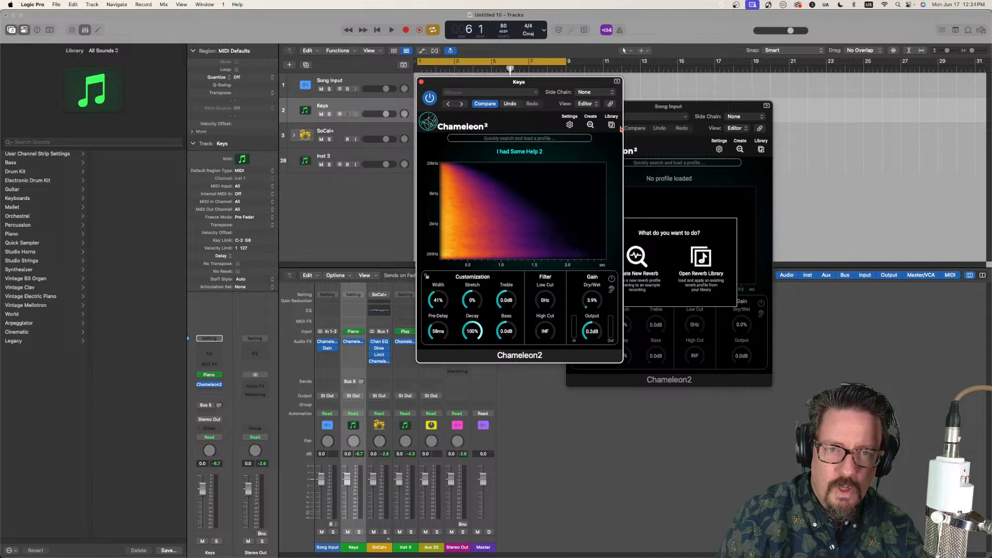
left_click(612, 125)
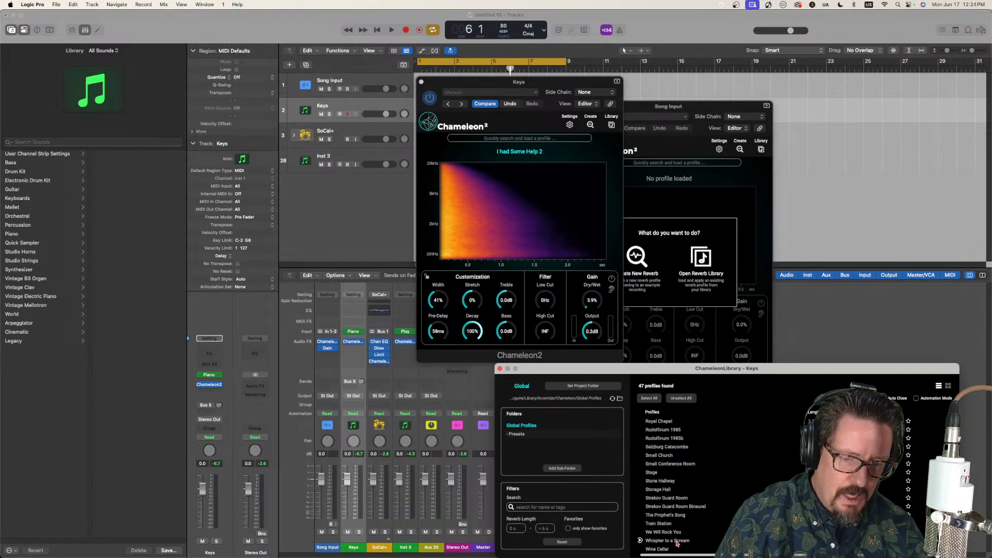
left_click(676, 541)
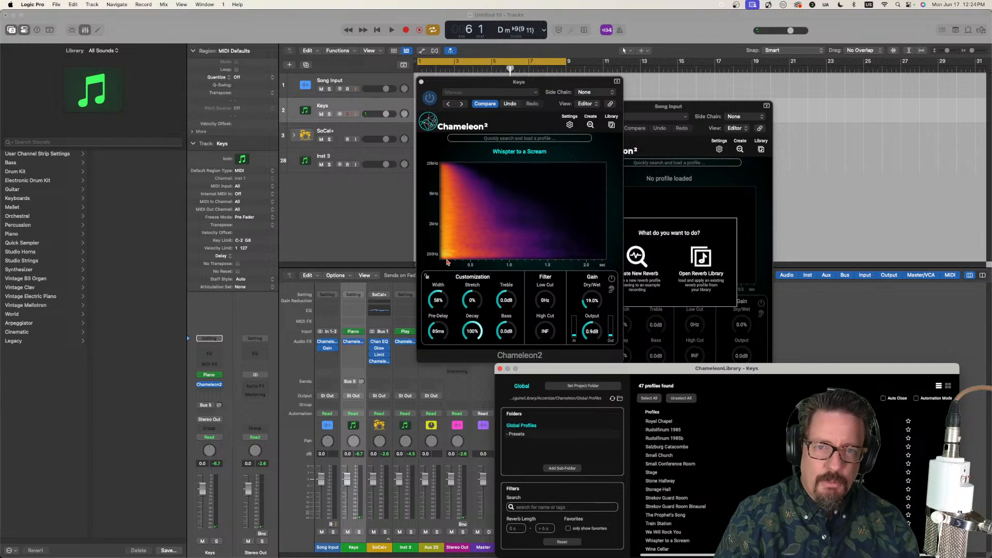
Step: Move the Keys Chameleon2 window clear of the track list and close the Song Input Chameleon2 window
left_click_drag(438, 85, 726, 115)
left_click(571, 106)
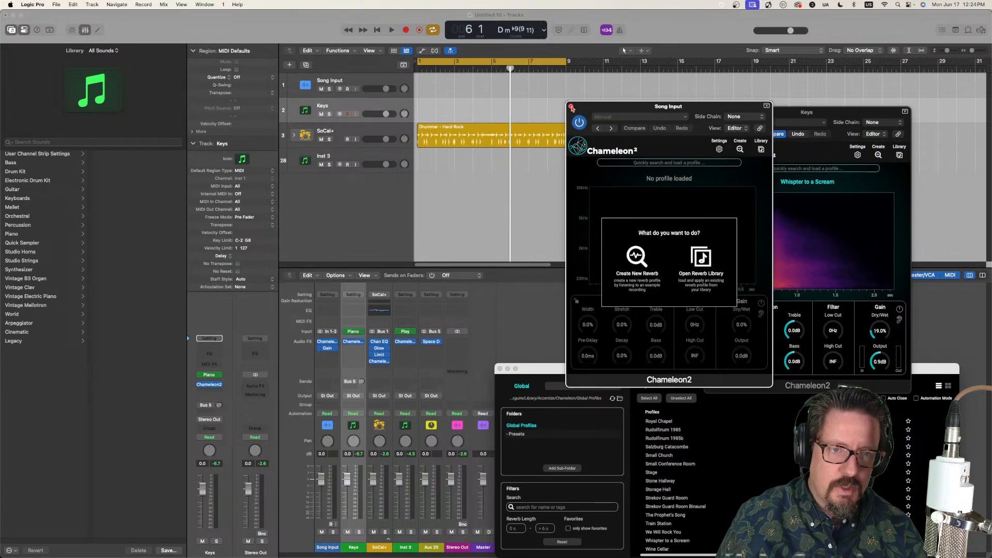
left_click(571, 106)
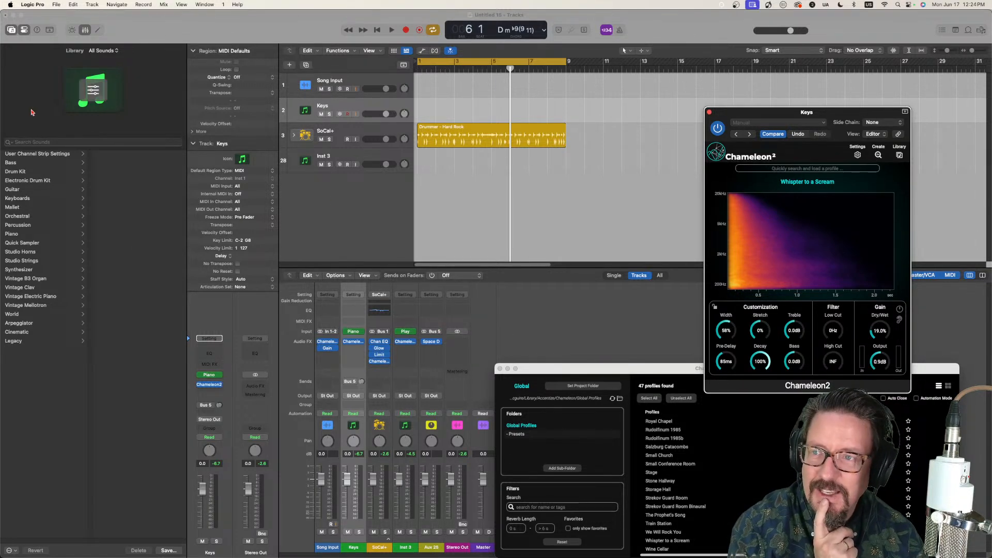
Step: Create a Session Player drummer track in the Synthpop style, closing the profile library, and mute the SoCal+ track
left_click(340, 184)
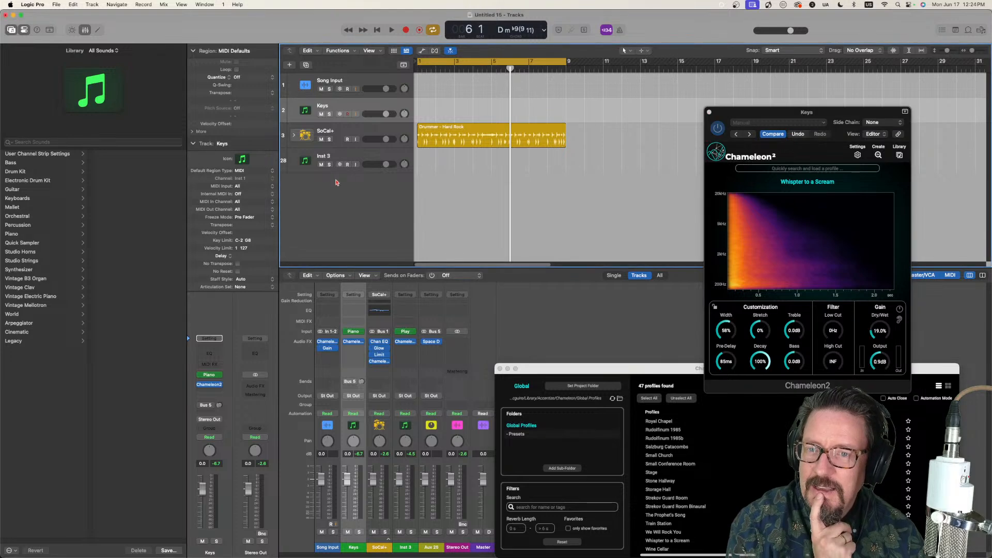
left_click(92, 4)
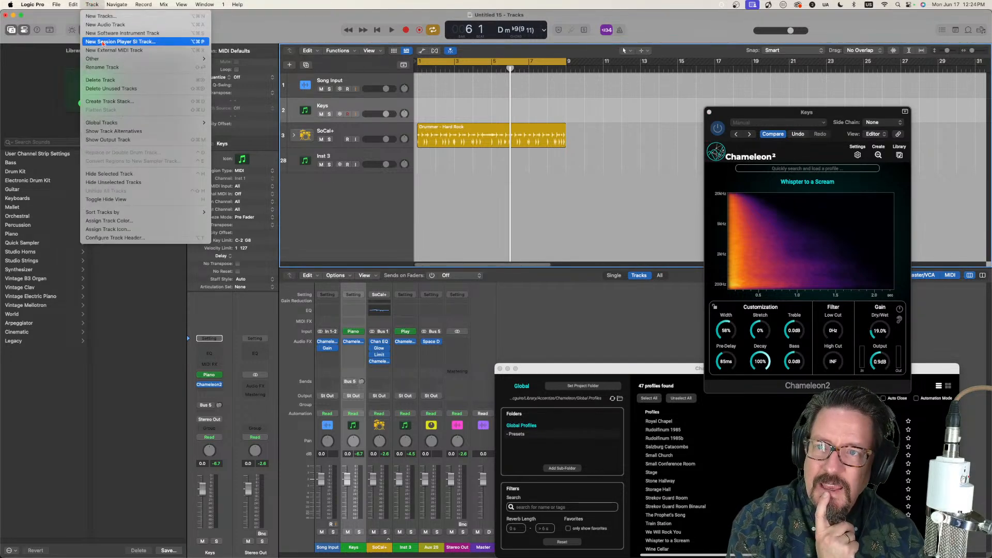
left_click(103, 43)
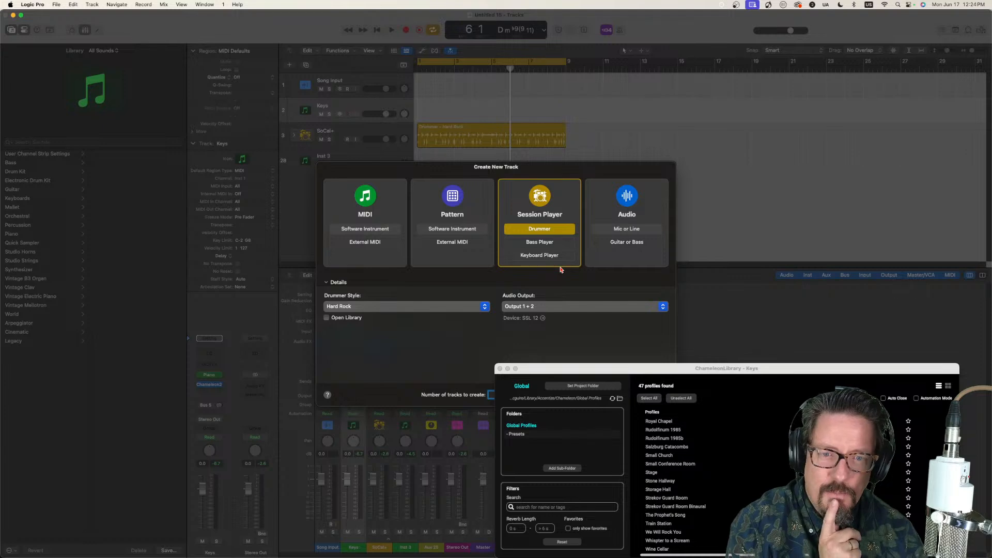
left_click(354, 306)
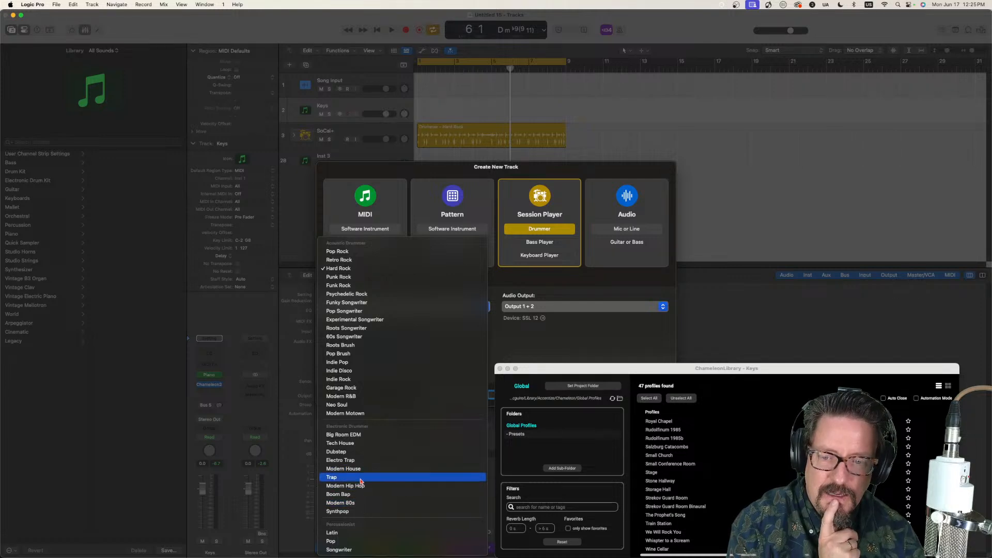
left_click(362, 511)
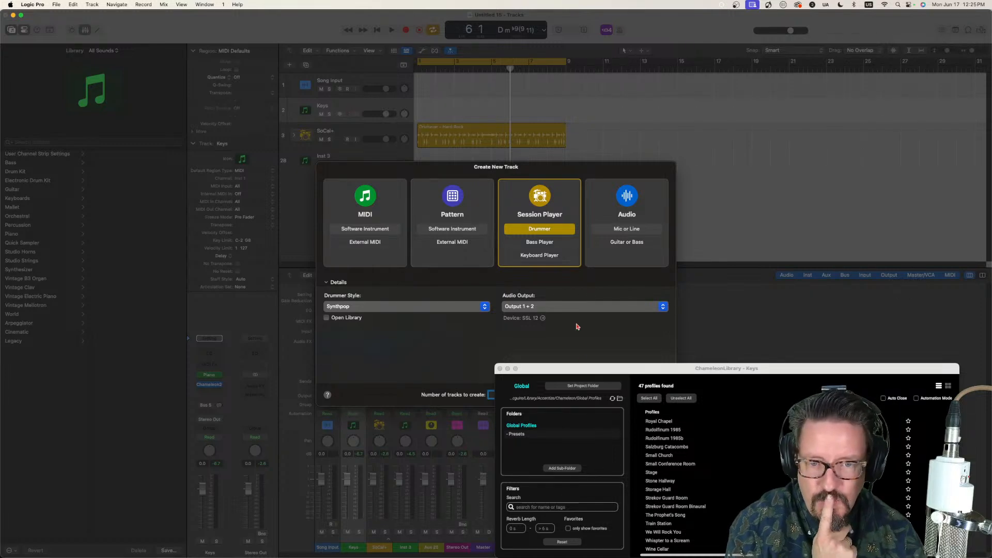
left_click(499, 369)
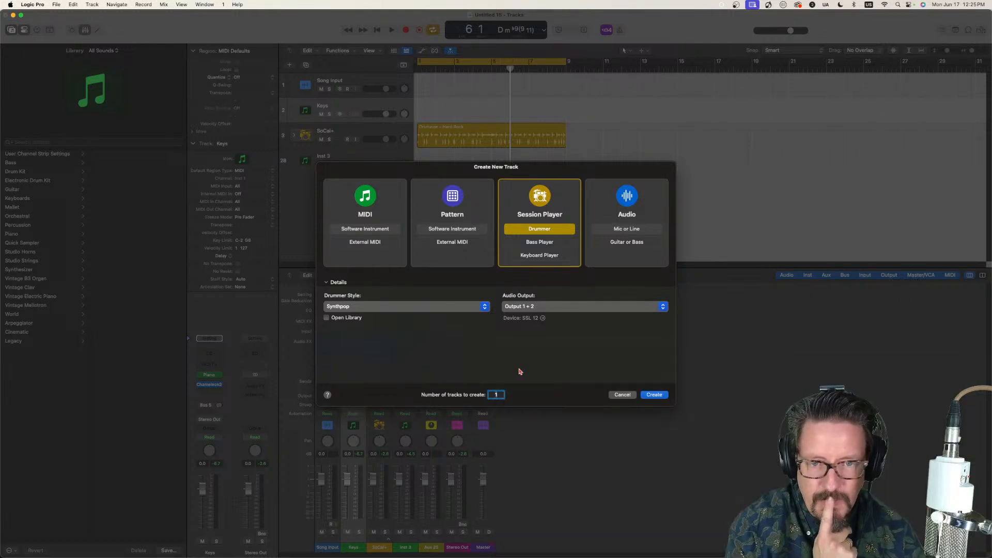
left_click(654, 396)
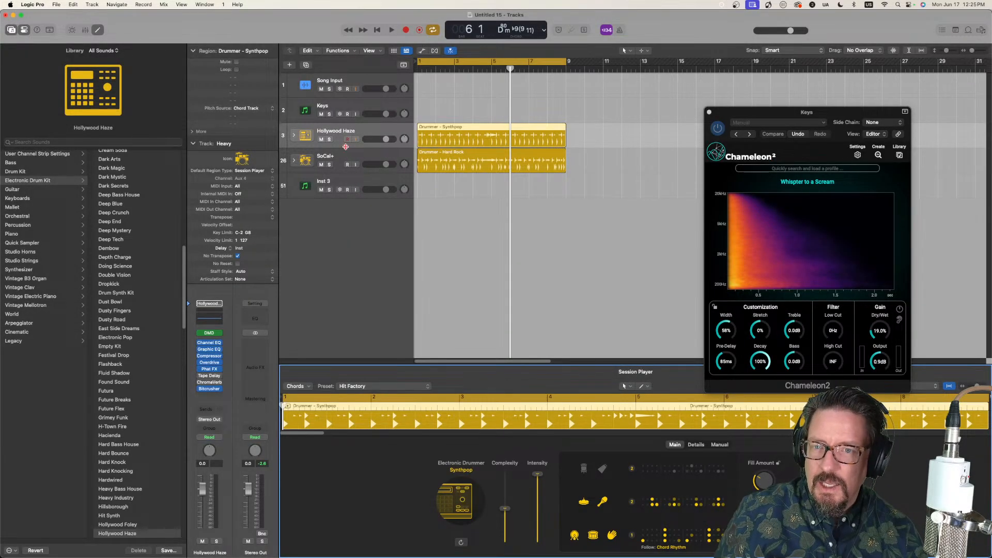
left_click(322, 164)
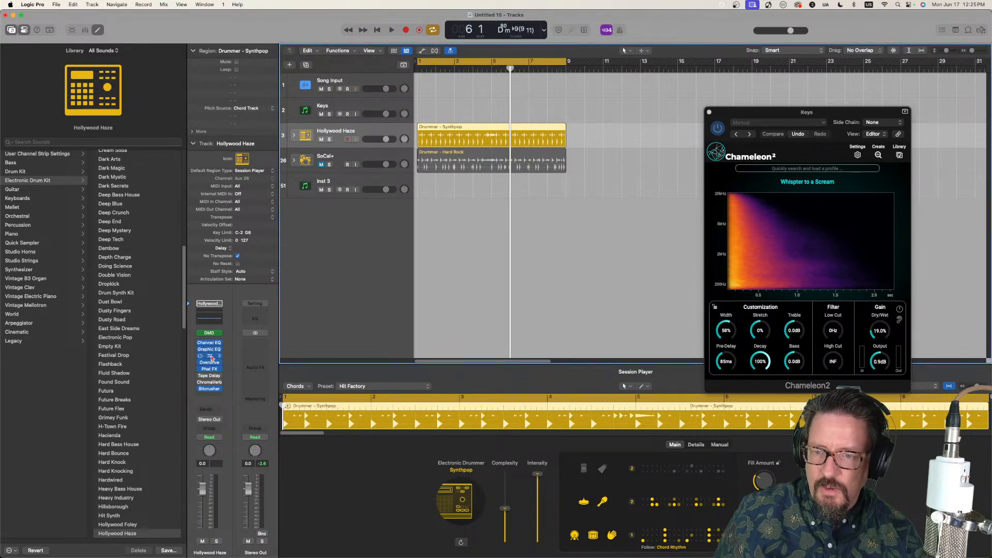
Step: Insert a stereo Chameleon2 on the Hollywood Haze track and load the "Whispter to a Scream" profile into it
left_click(215, 395)
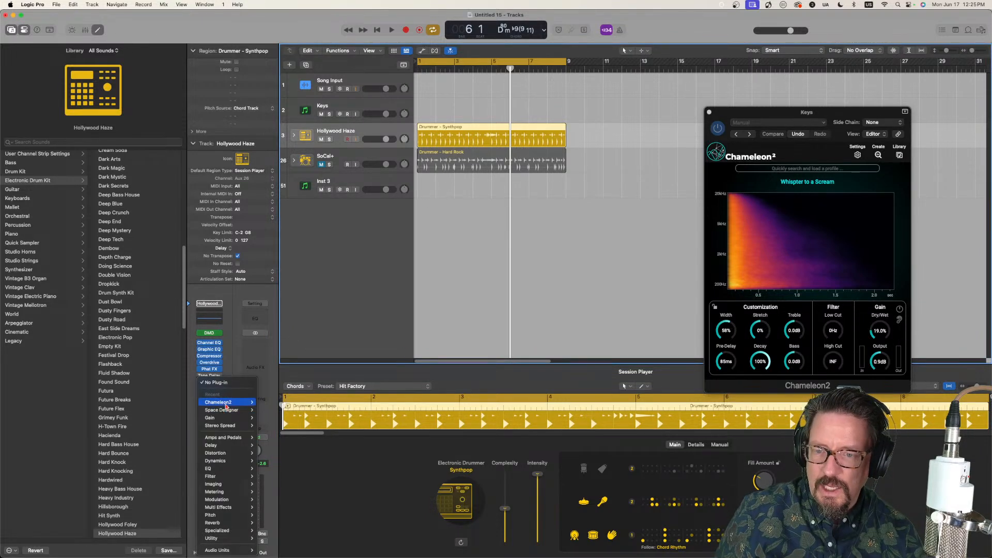
mouse_move(227, 404)
left_click(280, 404)
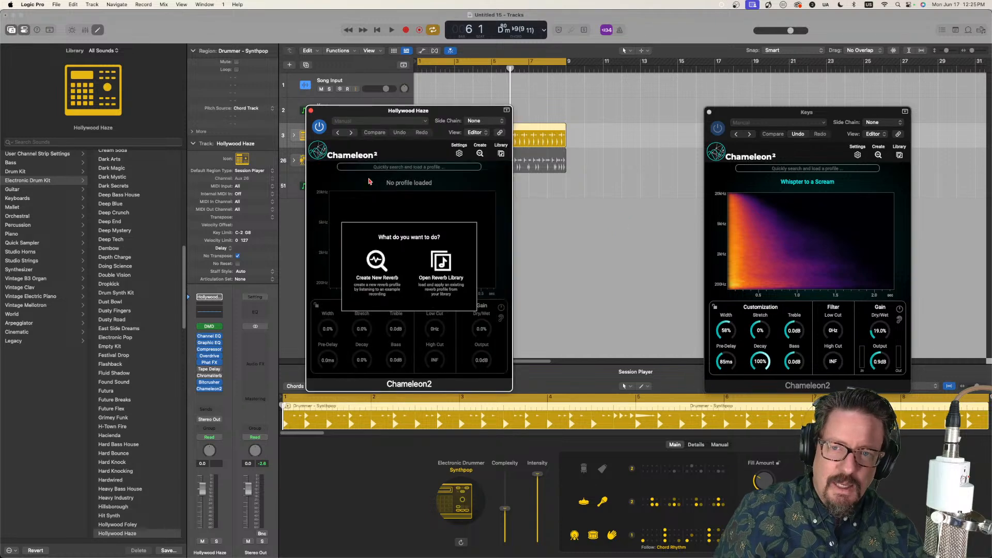
left_click(501, 155)
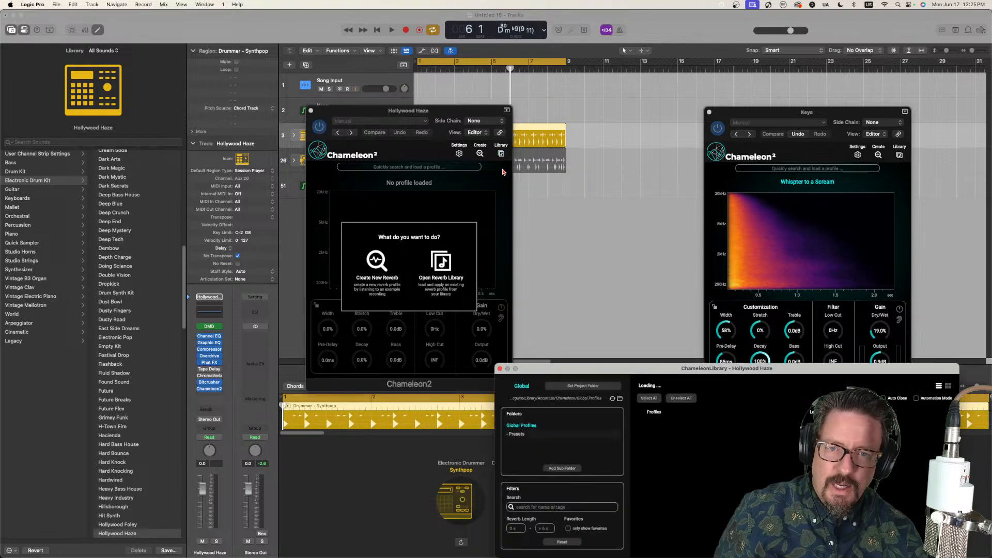
scroll(672, 517, "down", 10)
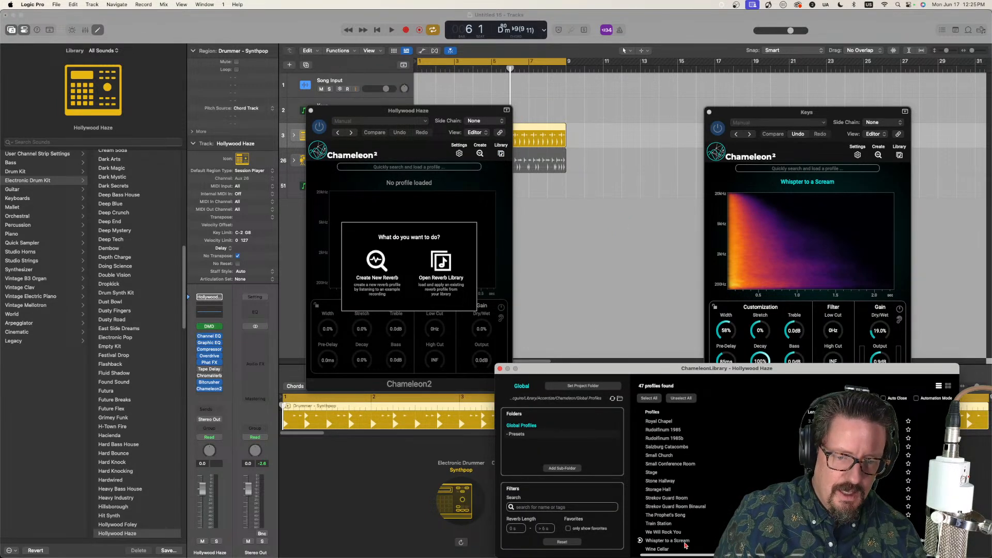
double_click(674, 542)
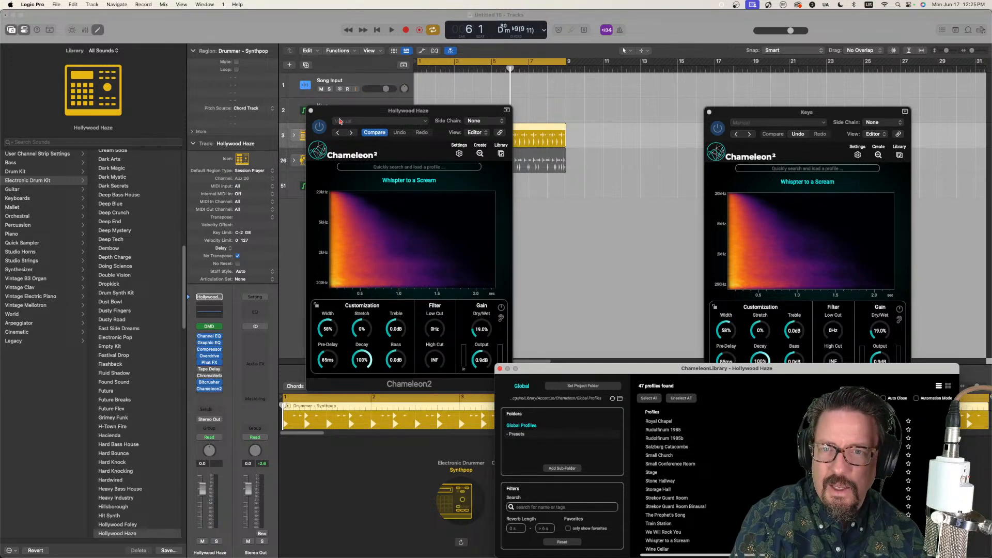
Step: Play the Synthpop drums briefly to audition them with the "Whispter to a Scream" reverb, and stop playback
left_click(345, 116)
key("space")
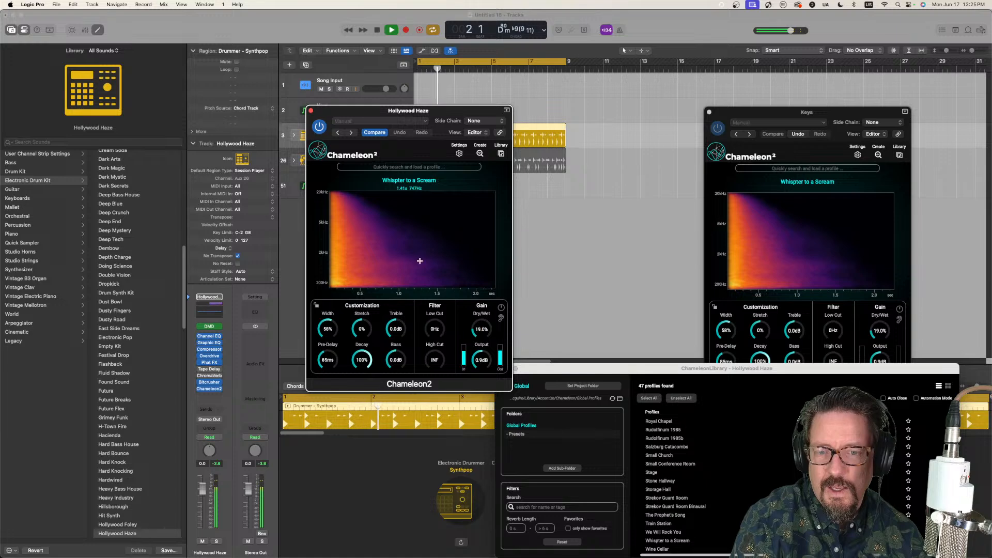
key("space")
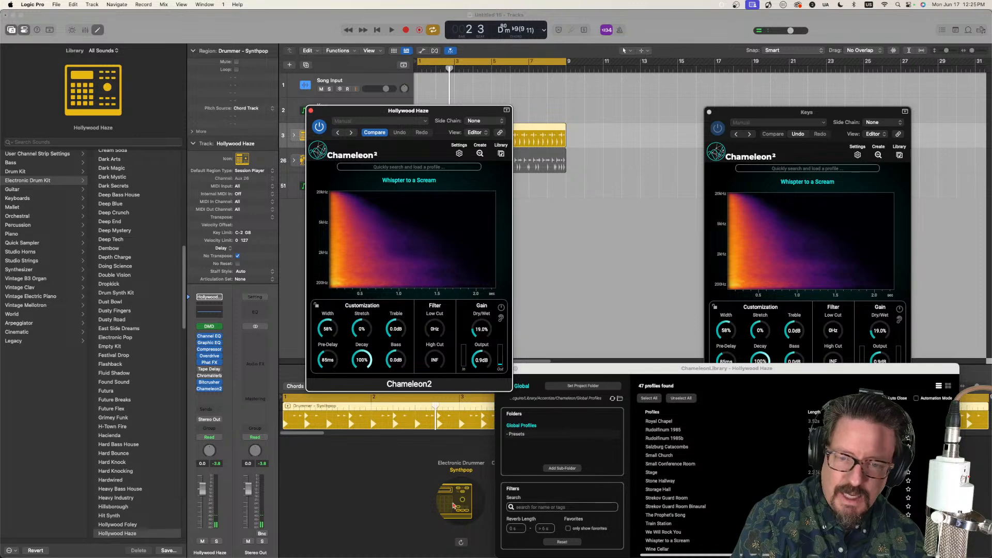
Step: Move the Hollywood Haze Chameleon2 window aside and change the electronic drummer's style to Modern 80s
left_click(450, 504)
left_click(456, 495)
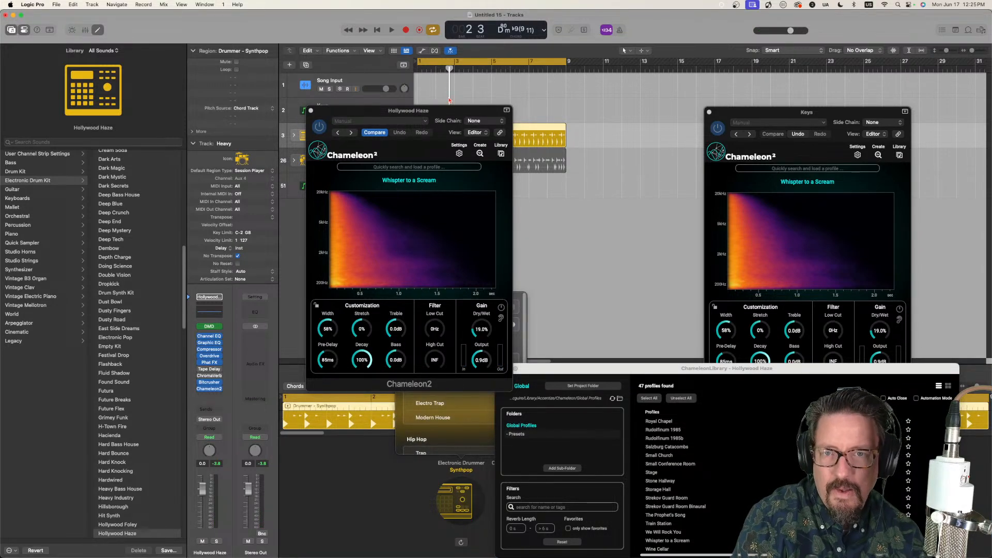
left_click_drag(459, 111, 277, 117)
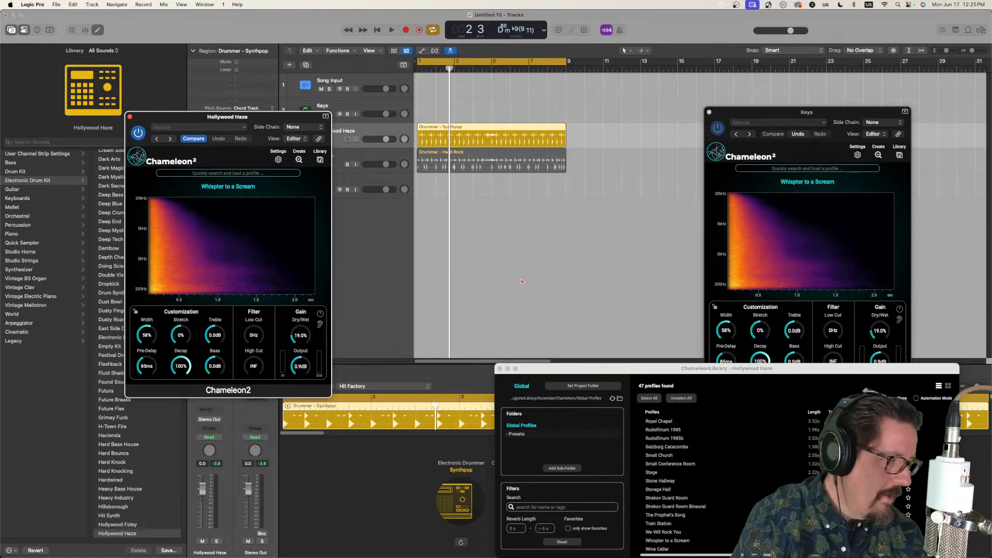
left_click(459, 511)
left_click(462, 503)
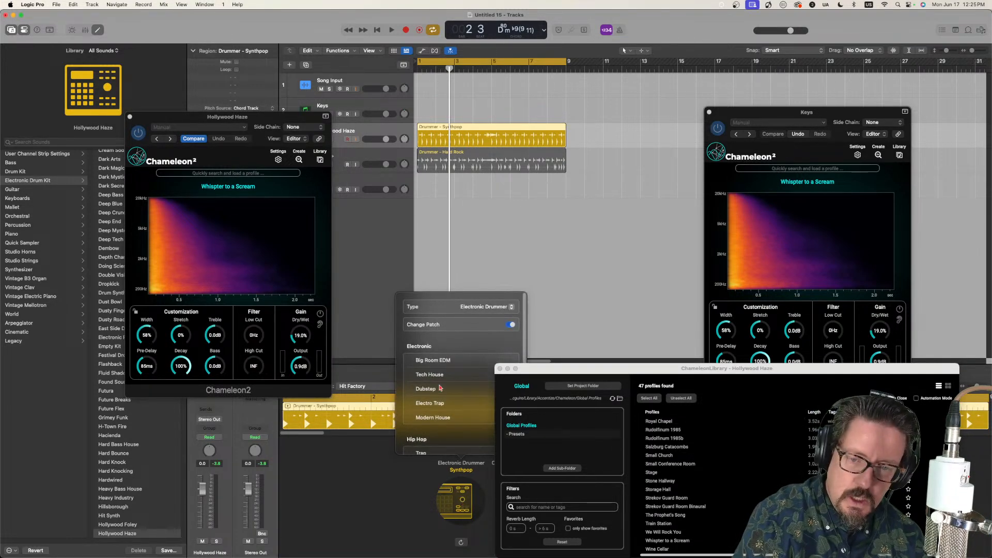
left_click(445, 427)
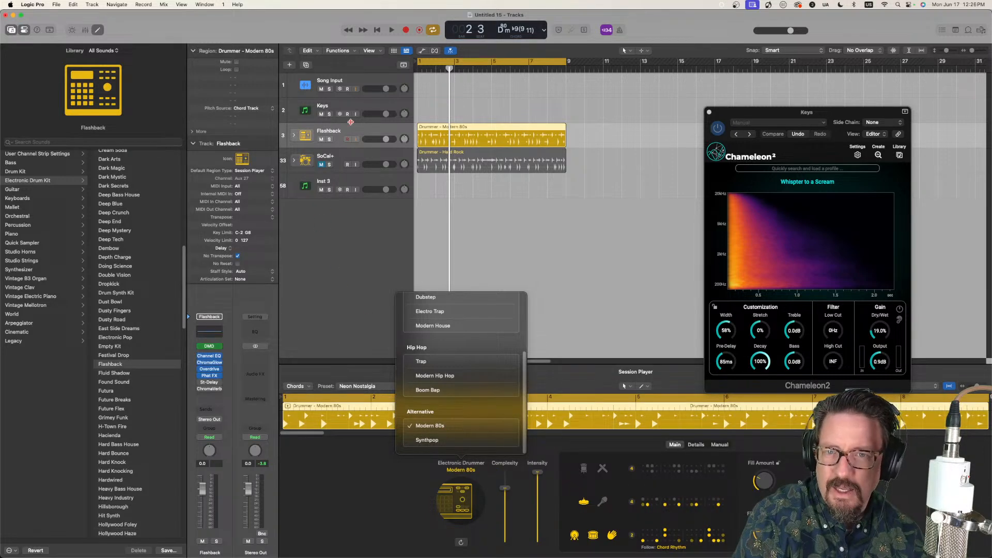
Step: Insert a stereo Chameleon2 in the next free audio effect slot of the Flashback drum track
left_click(212, 396)
mouse_move(224, 403)
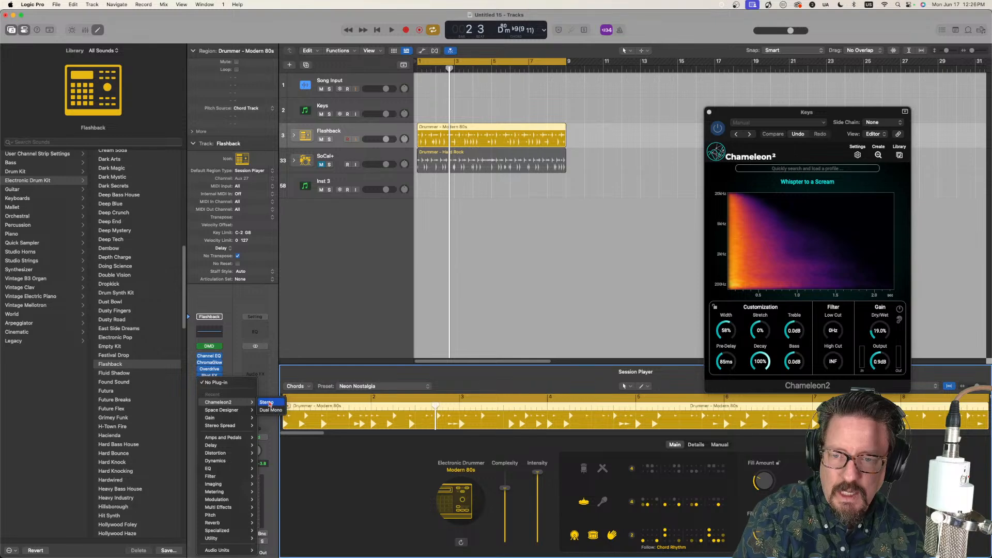
left_click(273, 404)
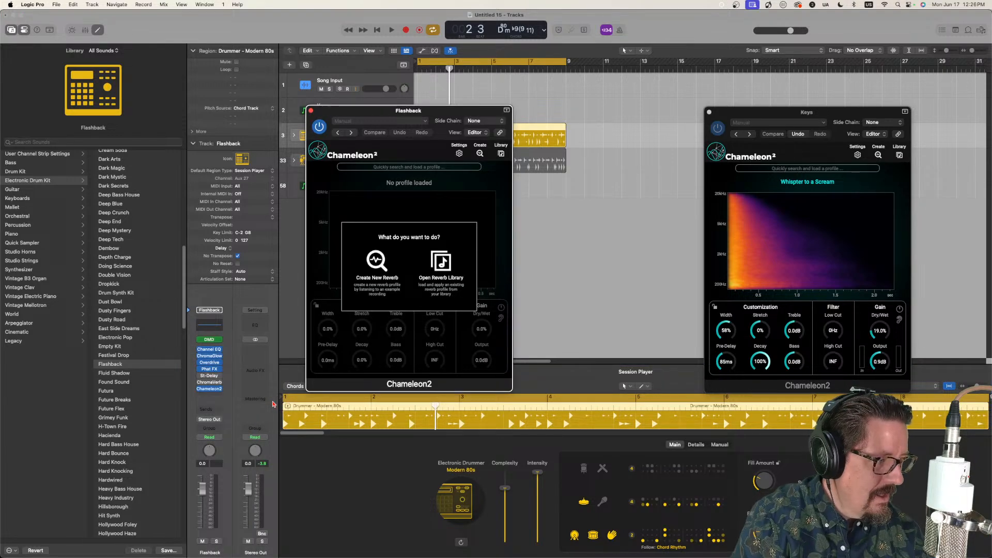
Step: Load the "Whispter to a Scream" profile into the Flashback track's Chameleon2 and move its window aside
left_click(440, 265)
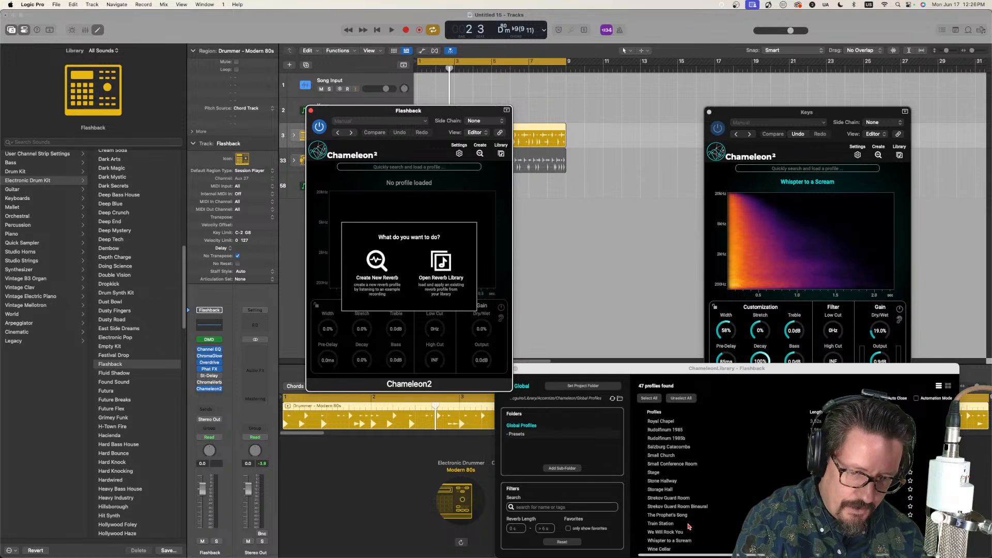
double_click(676, 542)
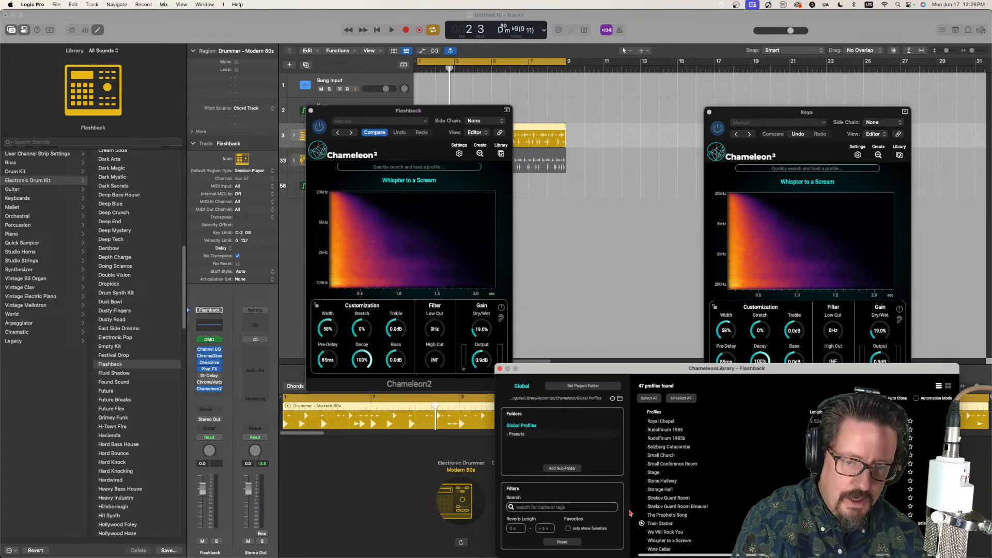
left_click_drag(437, 110, 286, 157)
Step: During playback of the Flashback drums, set the reverb's dry/wet to 11.7% and pre-delay to 36 ms, and stop playback
key("space")
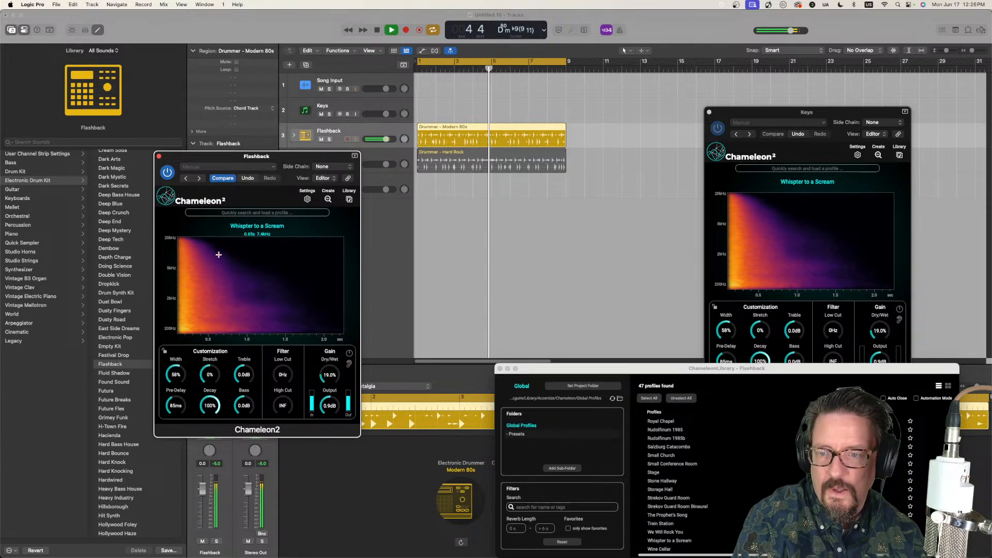
left_click_drag(325, 377, 328, 383)
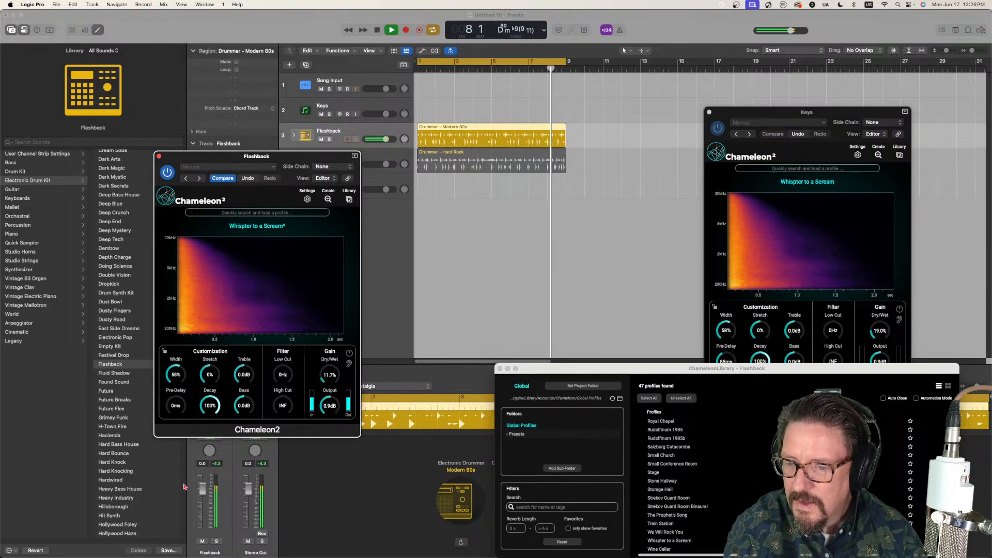
double_click(177, 406)
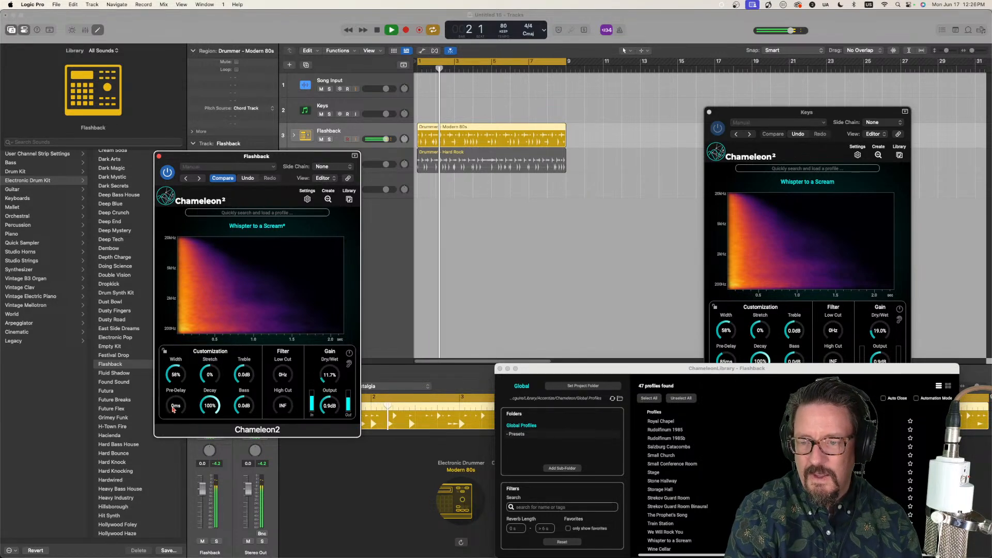
left_click_drag(174, 410, 173, 387)
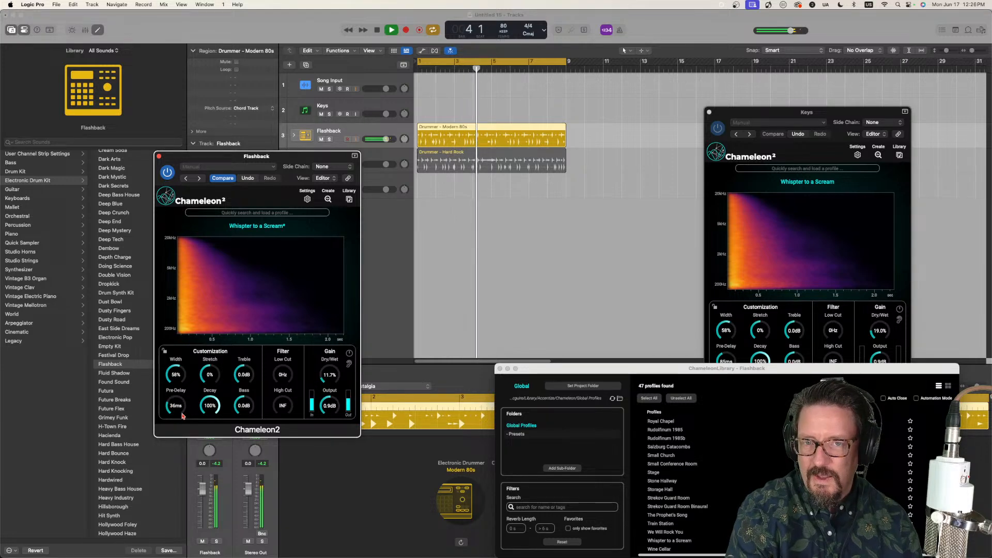
key("space")
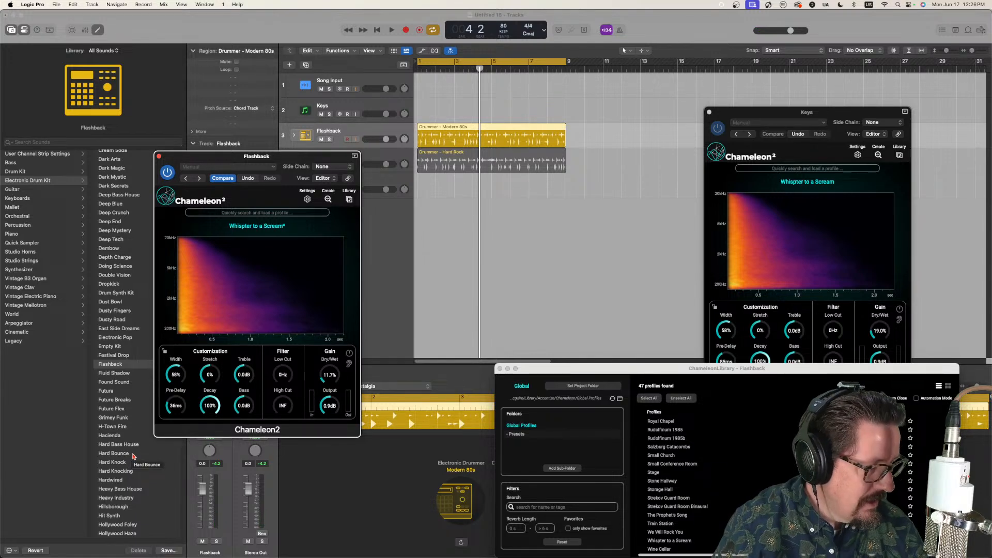
Step: Close the Flashback and Keys Chameleon2 windows and open the Chameleon2 on the Song Input track
left_click(160, 157)
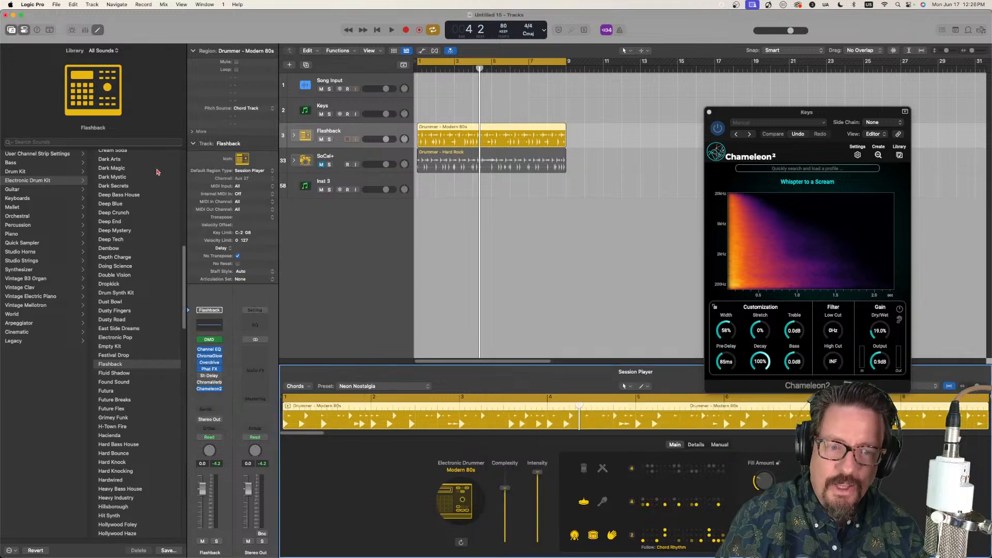
left_click_drag(746, 116, 701, 117)
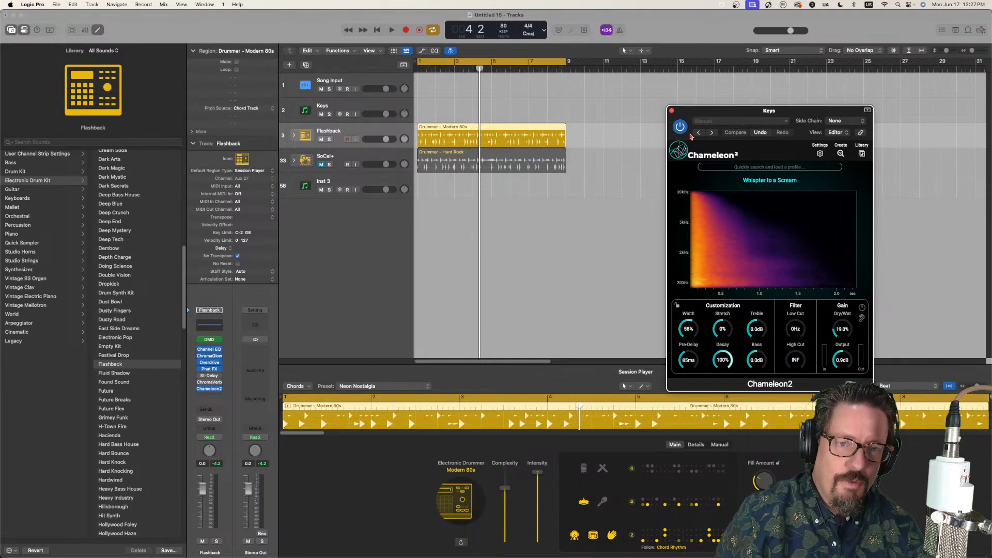
left_click(673, 112)
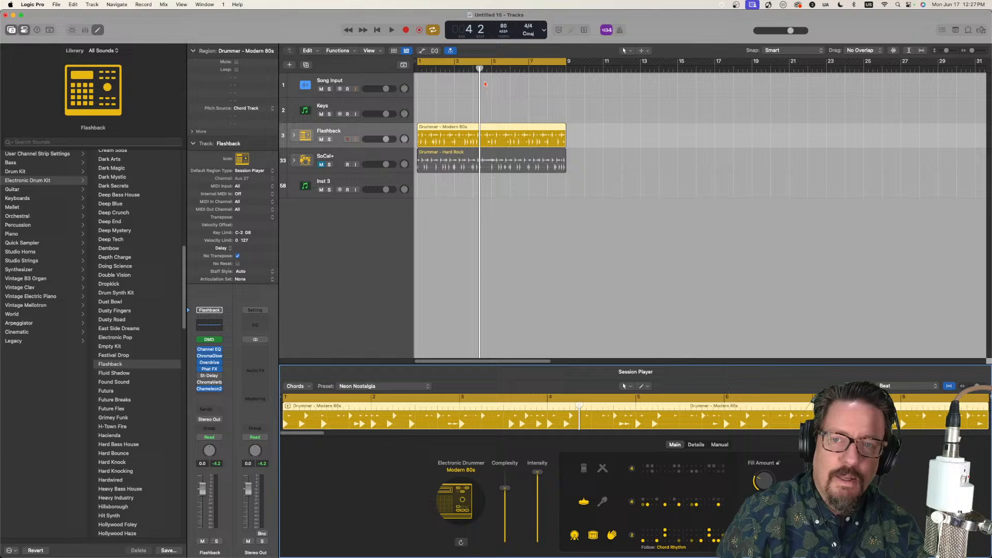
left_click(343, 82)
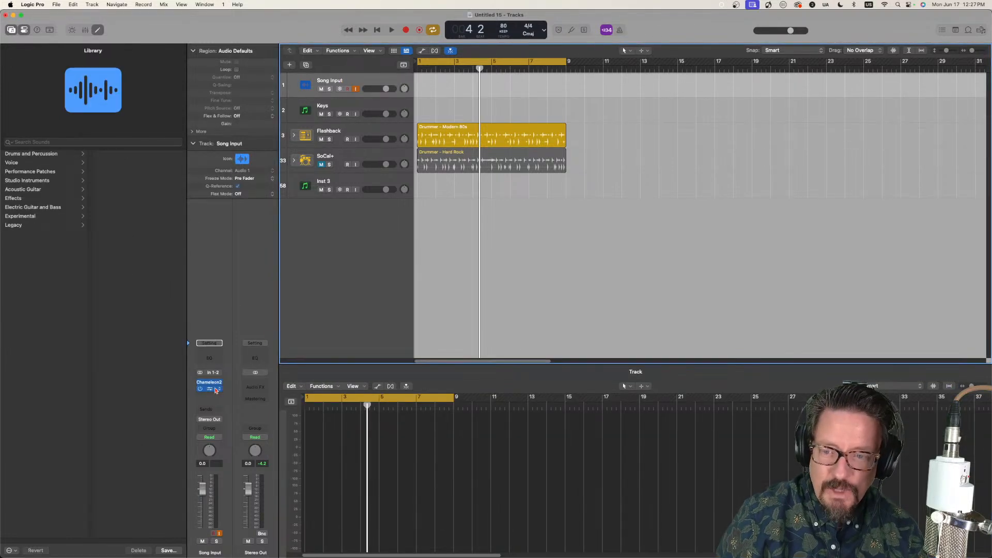
left_click(211, 385)
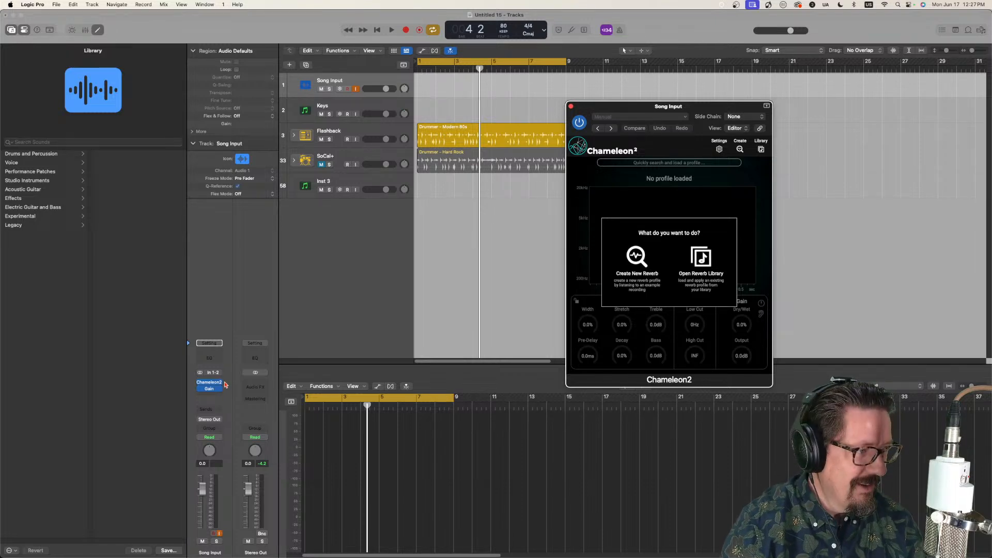
mouse_move(216, 386)
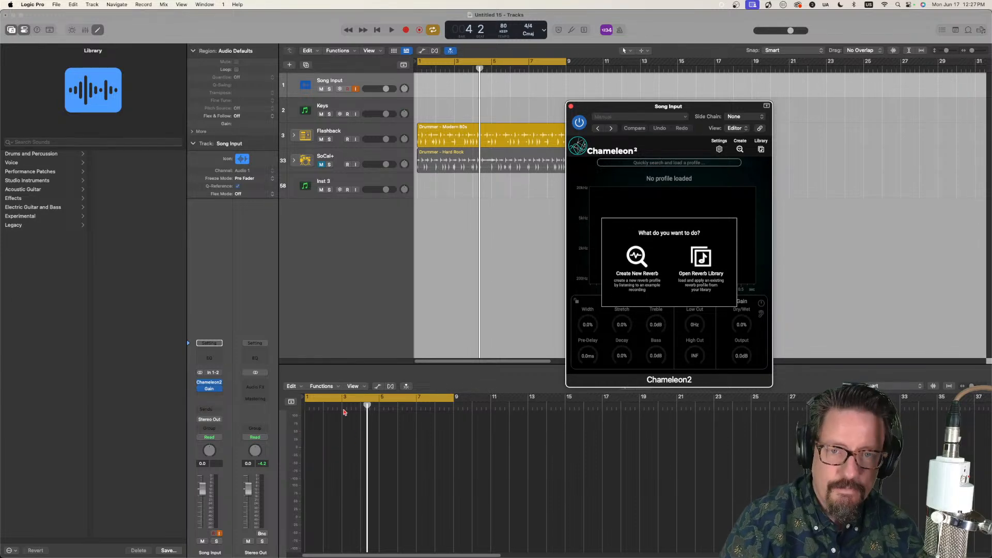
left_click(638, 258)
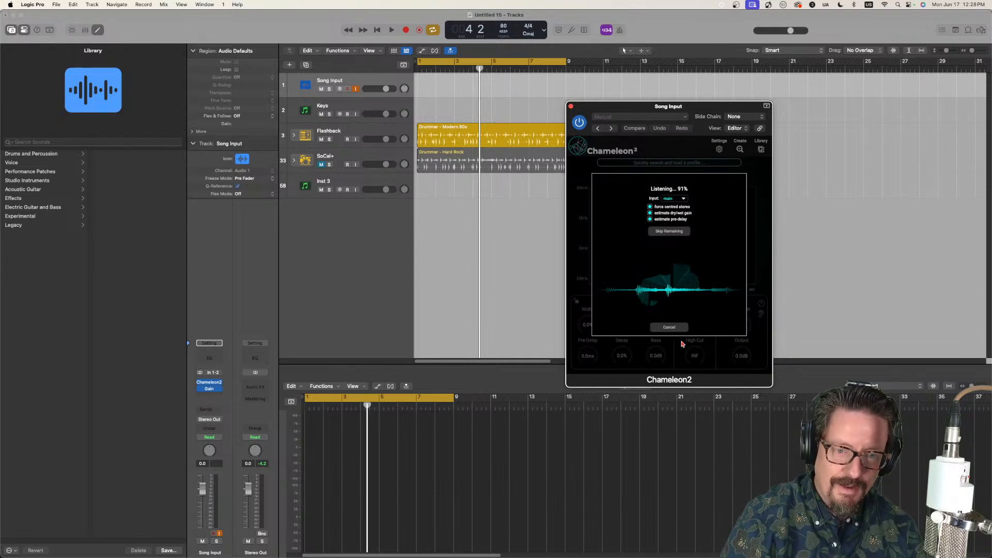
left_click(668, 327)
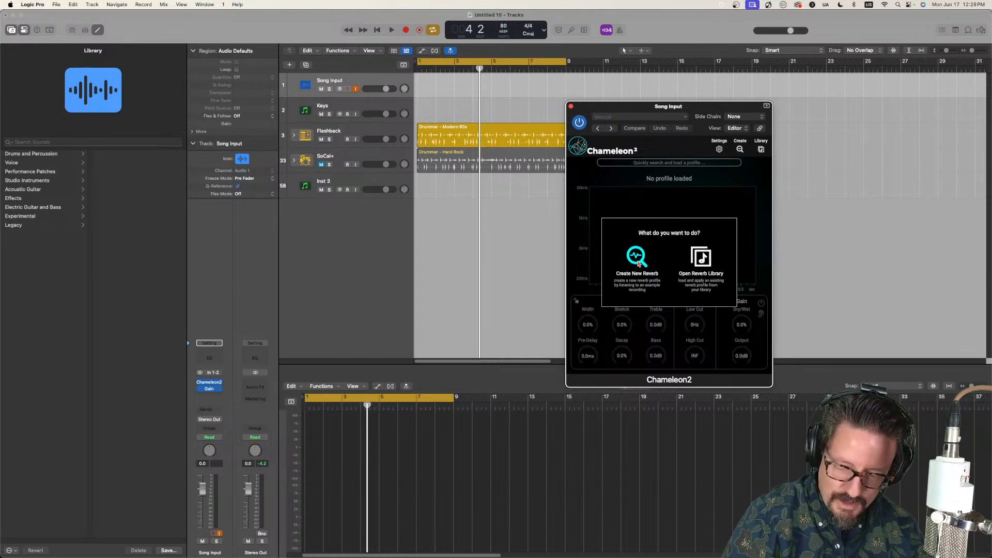
Step: Capture a new reverb profile from the song input and save it to the library as "Solsbury Hill"
left_click(638, 261)
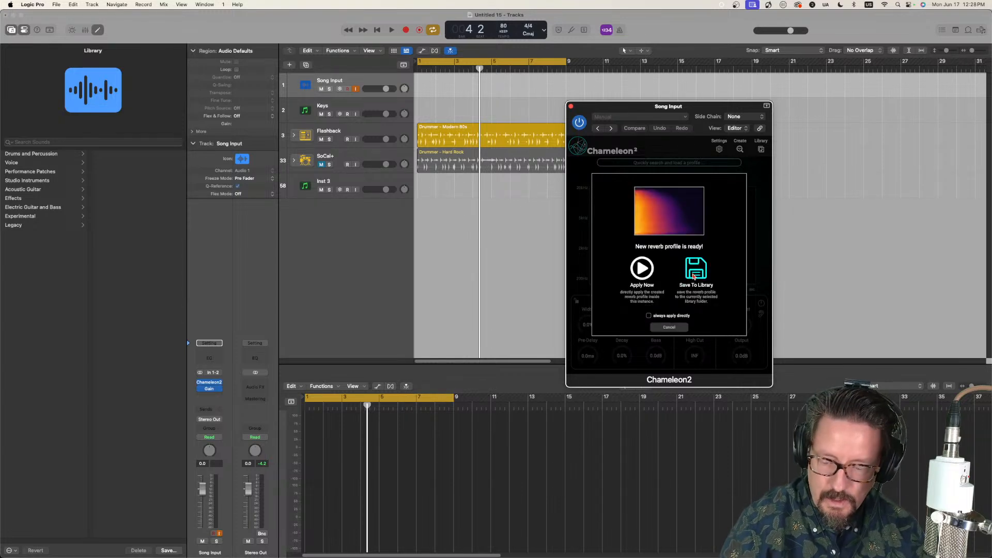
left_click(695, 278)
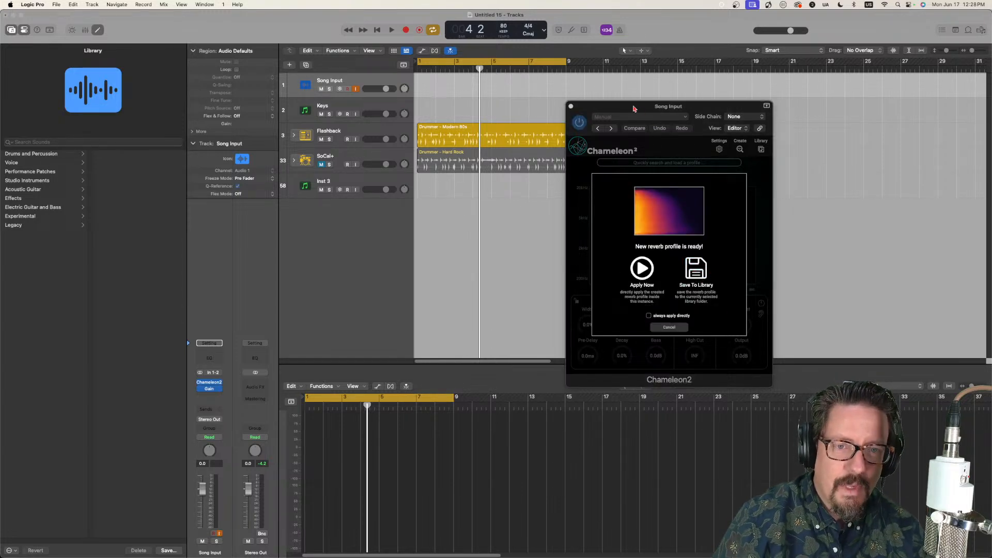
left_click_drag(634, 108, 795, 87)
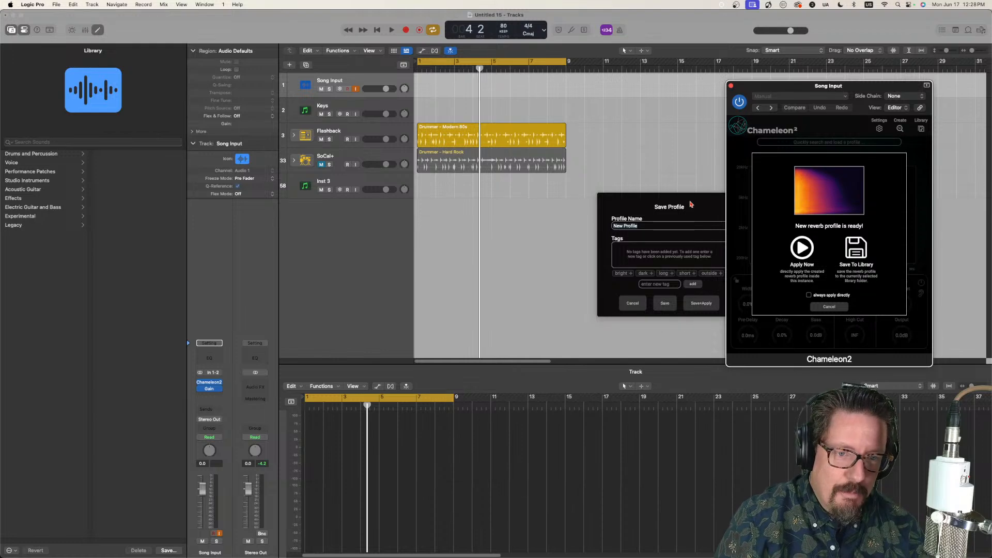
left_click_drag(689, 204, 611, 235)
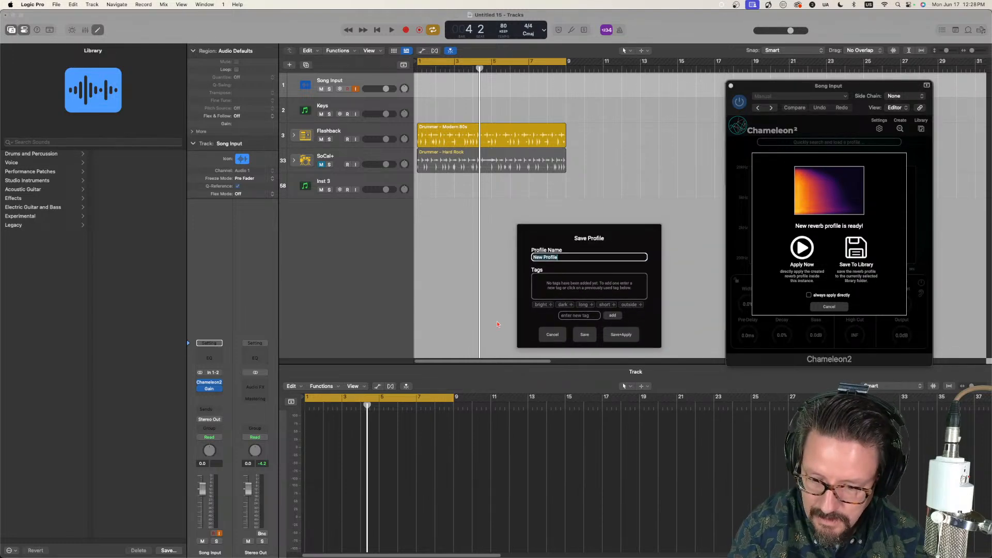
type("Solsbury Hill")
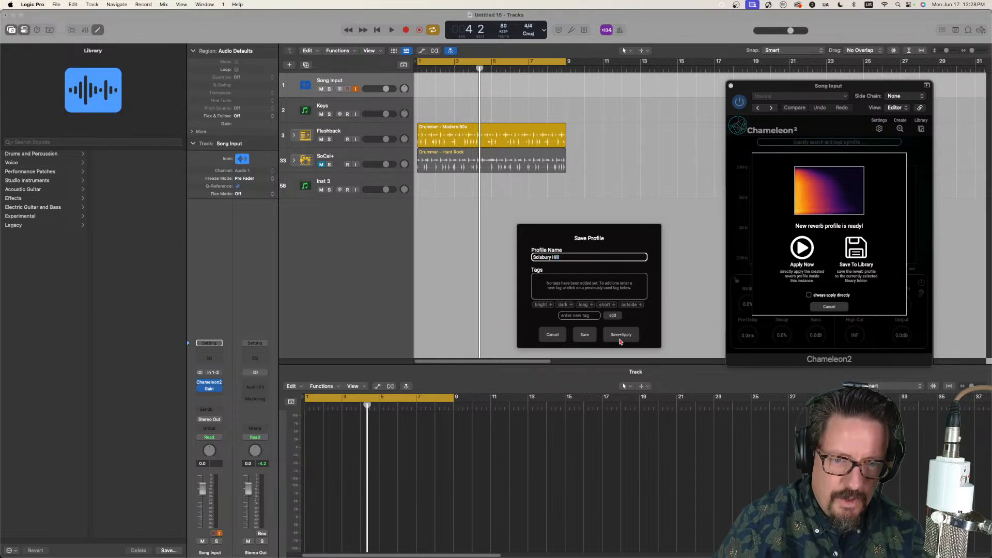
left_click(585, 334)
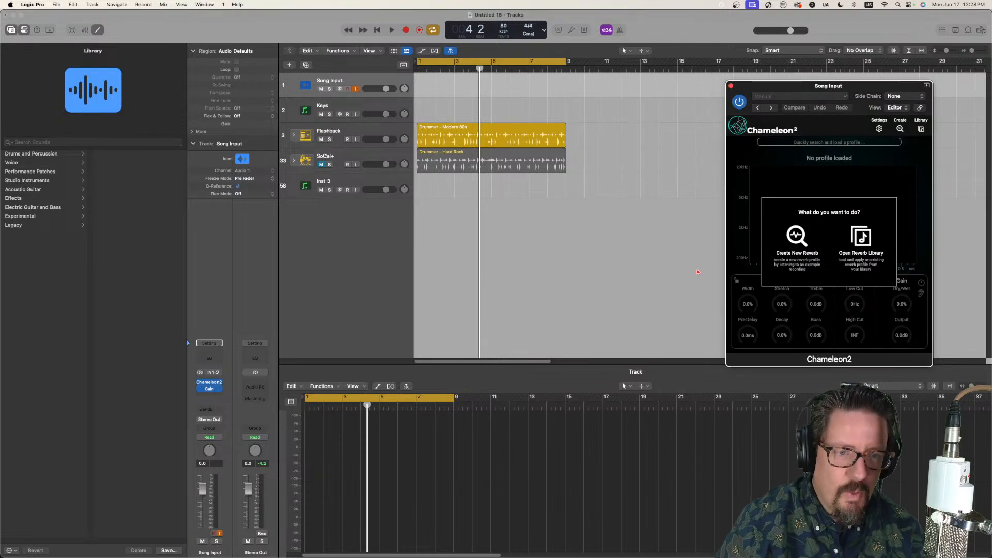
Step: Capture a second reverb profile from the song input and save it to the library as "Solsbury Hill 2"
left_click(799, 239)
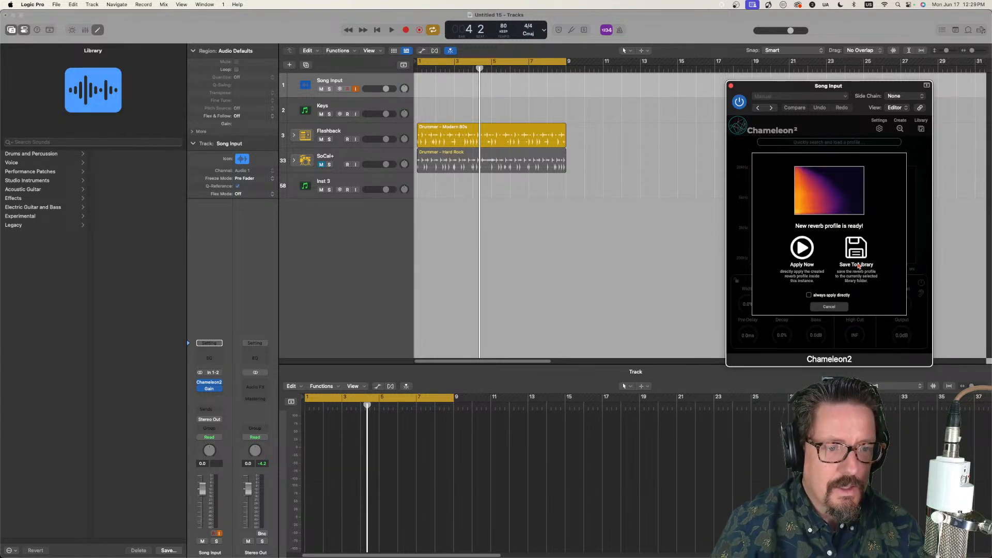
left_click(856, 247)
left_click_drag(816, 87, 528, 82)
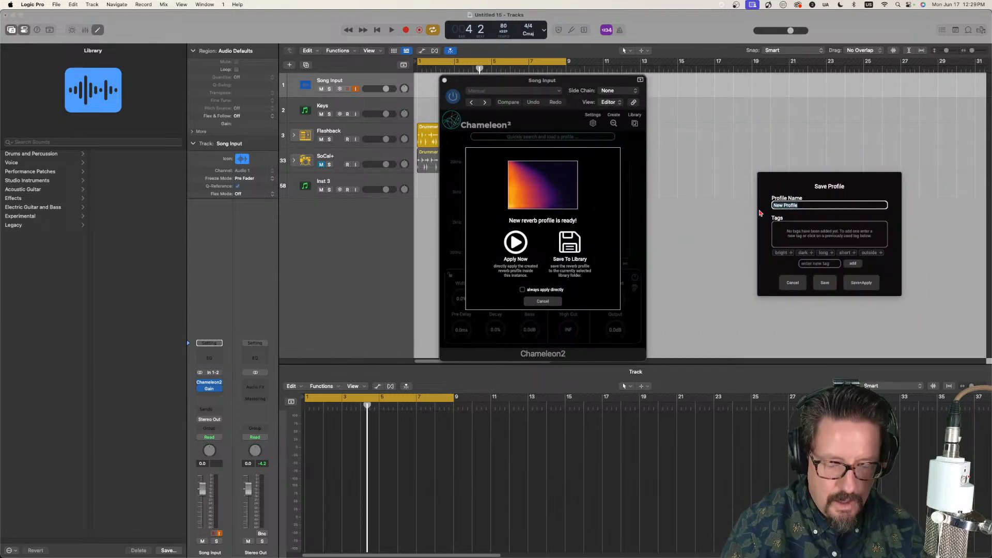
type("Solsbu")
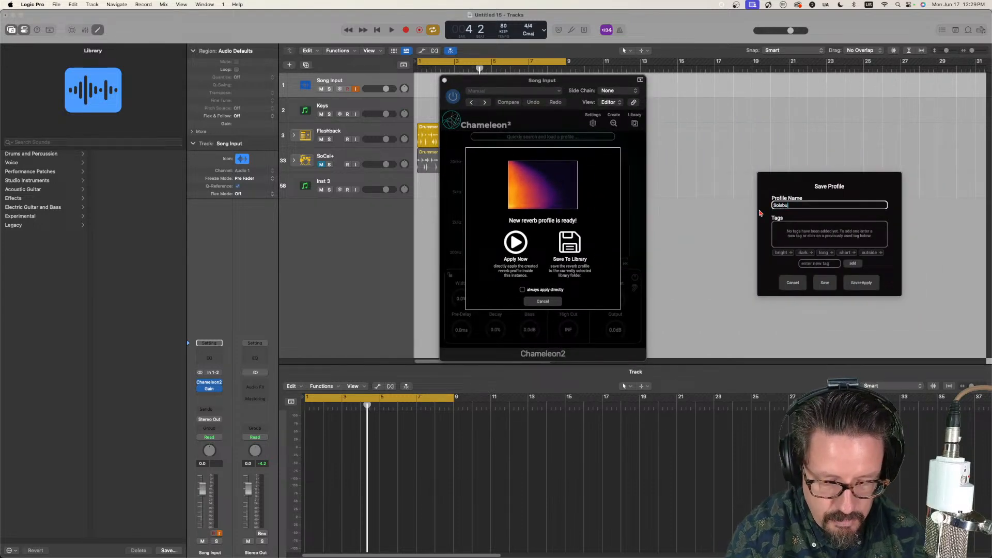
type("ry Hill 2")
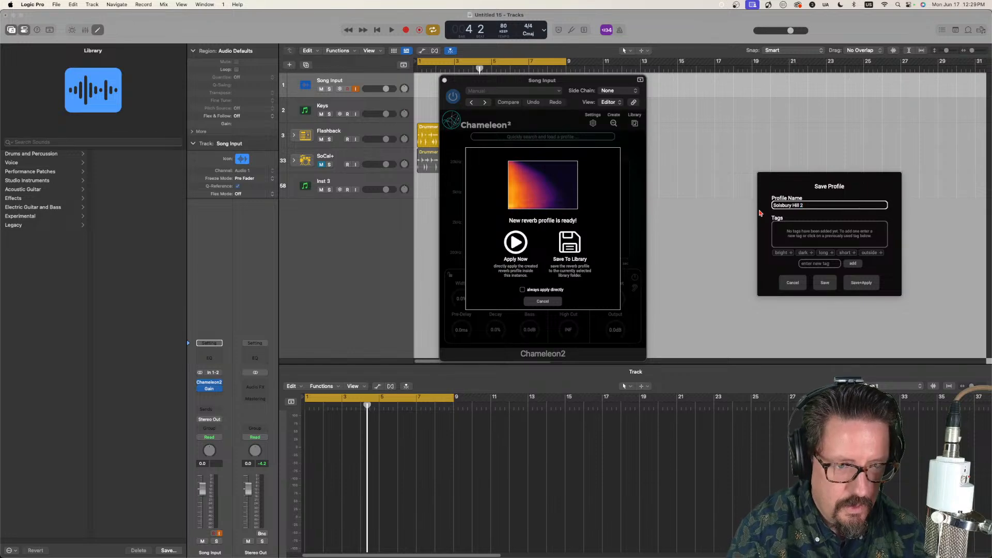
left_click(826, 283)
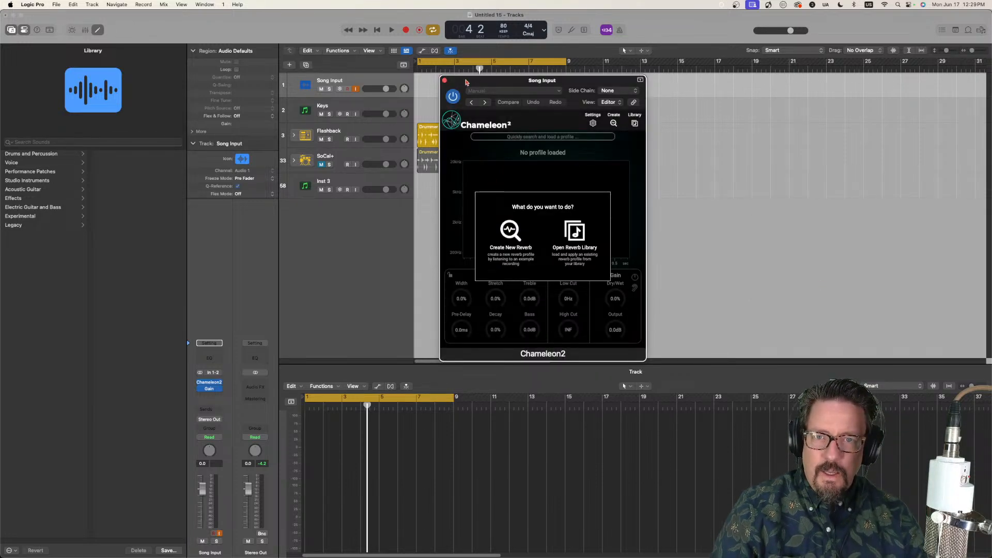
Step: Close the Song Input Chameleon2 window and switch the audible drums to SoCal+, muting Flashback and unmuting SoCal+
left_click_drag(462, 80, 485, 236)
left_click(467, 236)
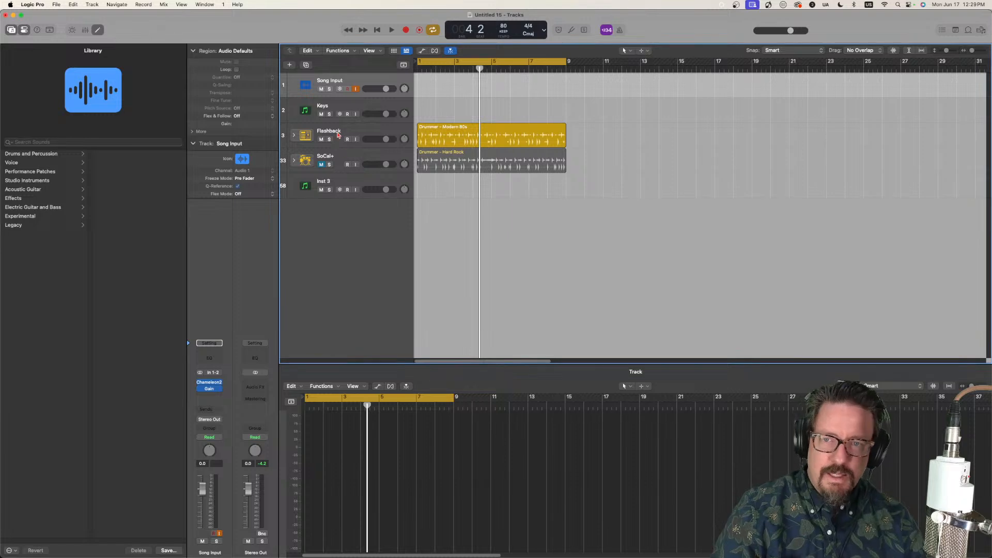
left_click(320, 143)
left_click(321, 140)
left_click(325, 159)
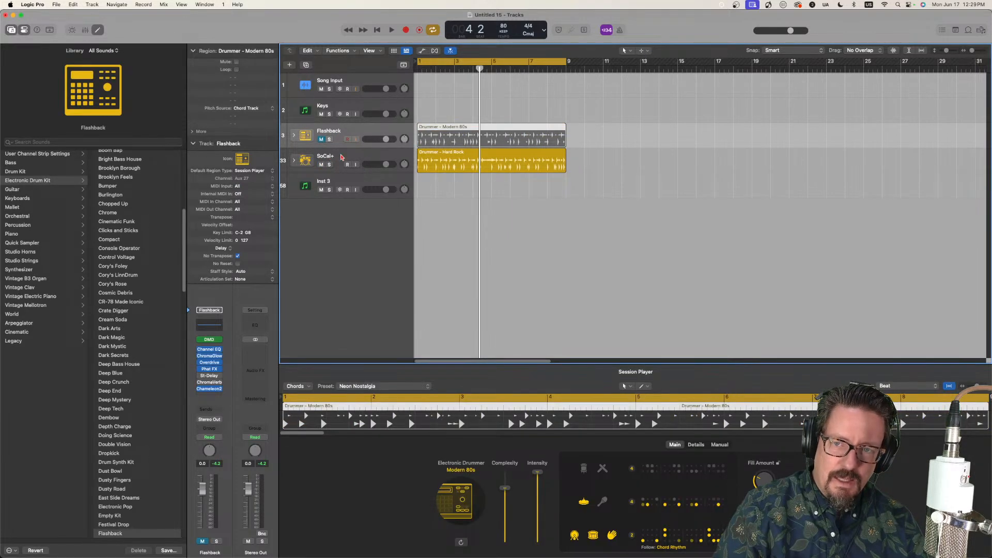
Step: Open the Chameleon2 on the SoCal+ track and load the "Solsbury Hill" profile from the library
left_click(211, 389)
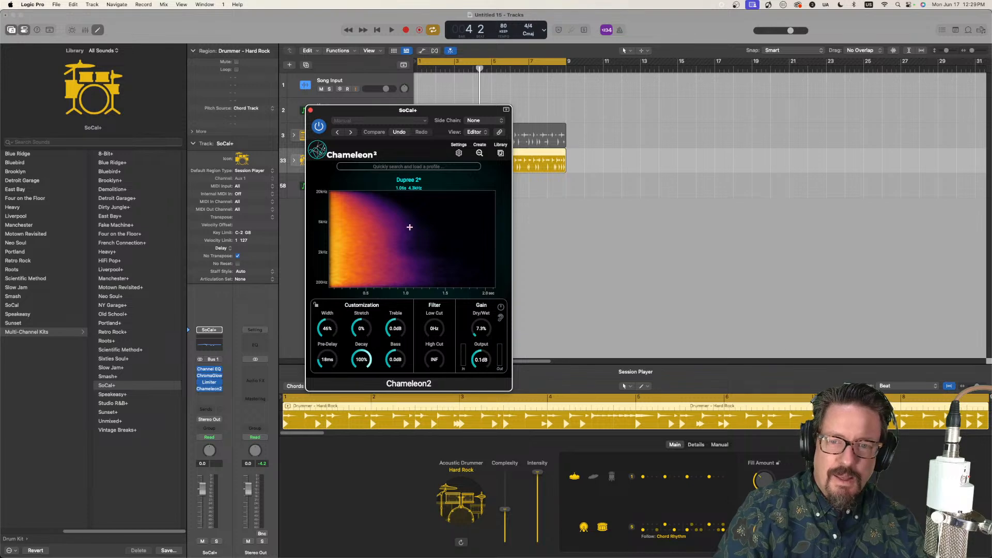
left_click(501, 154)
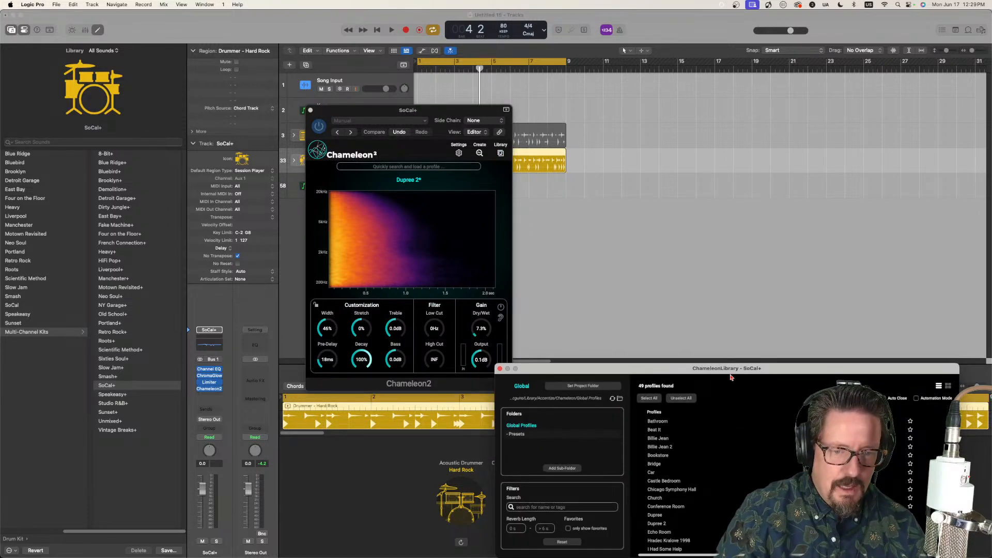
scroll(683, 467, "down", 10)
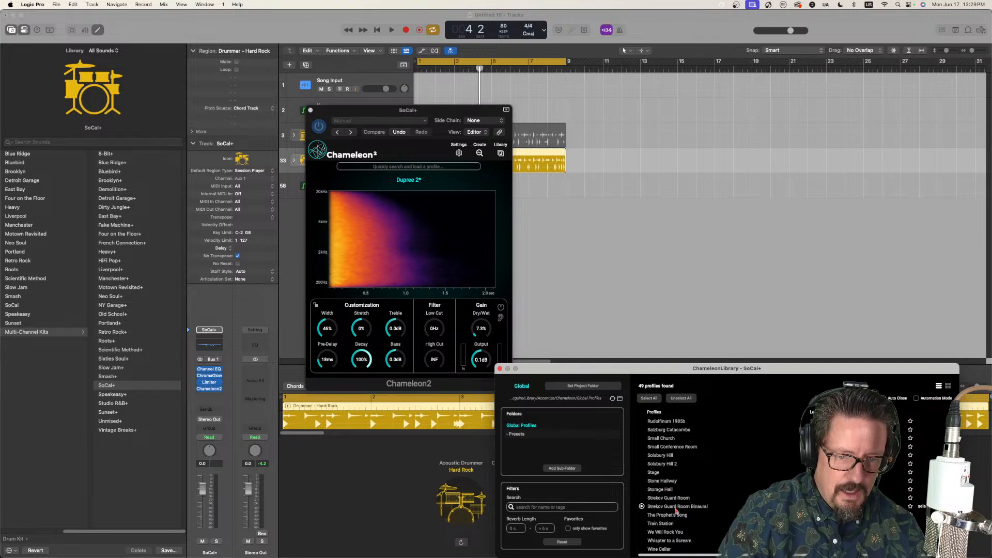
left_click(654, 456)
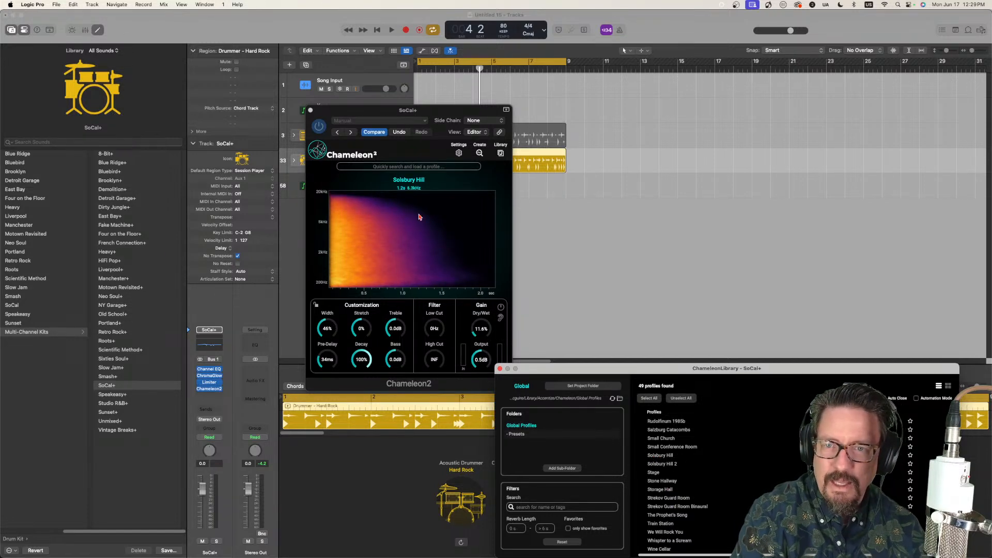
Step: Play the SoCal+ drums, turn on listening to only the reverb signal in Chameleon2, and stop playback
left_click(547, 227)
key("space")
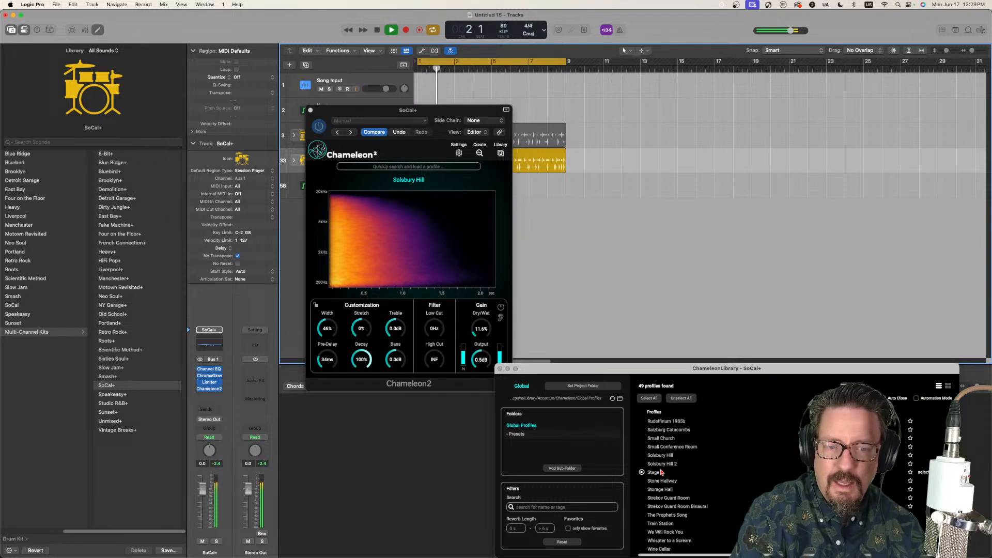
left_click(501, 318)
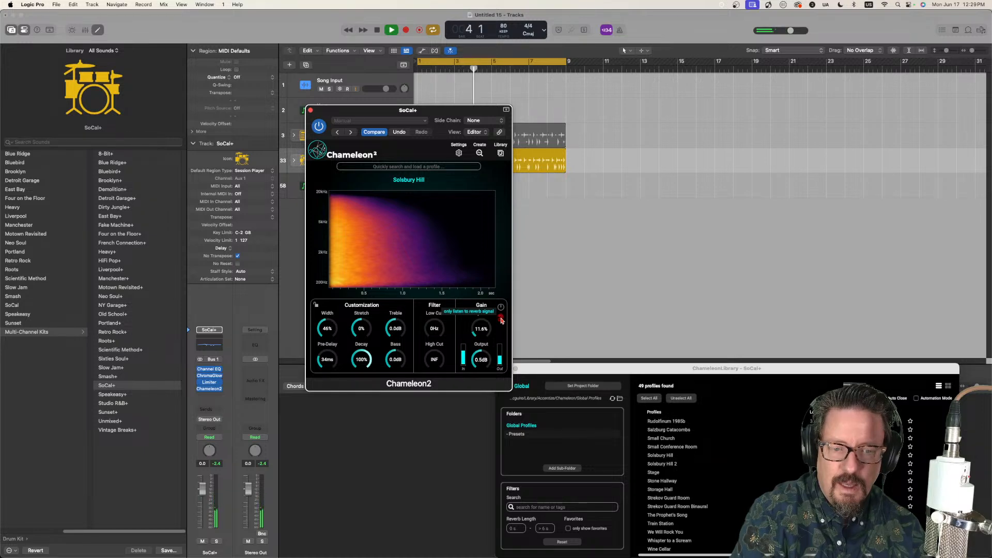
key("space")
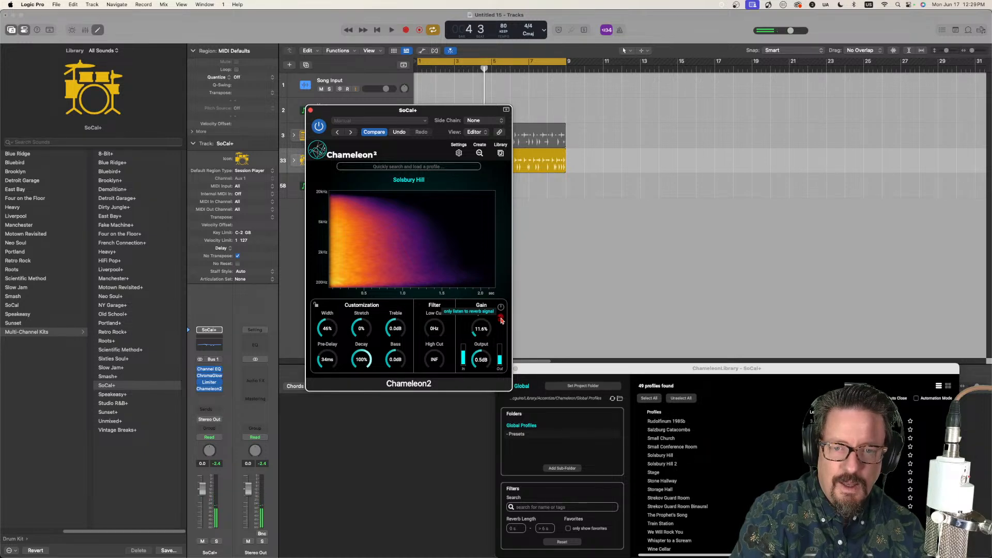
Step: Load the "Solsbury Hill 2" profile on SoCal+ and play the drums, toggling reverb-only listening on and off before stopping playback
double_click(664, 464)
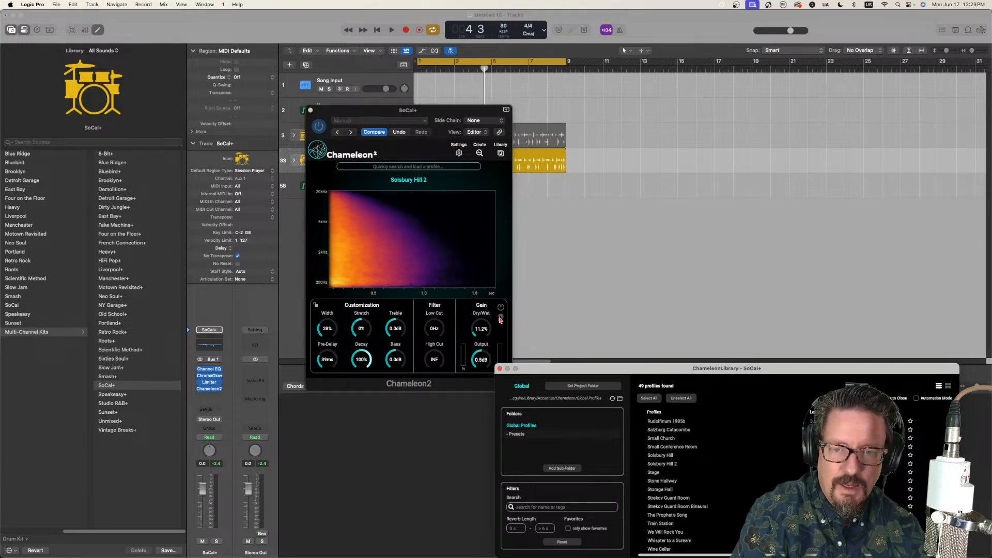
key("space")
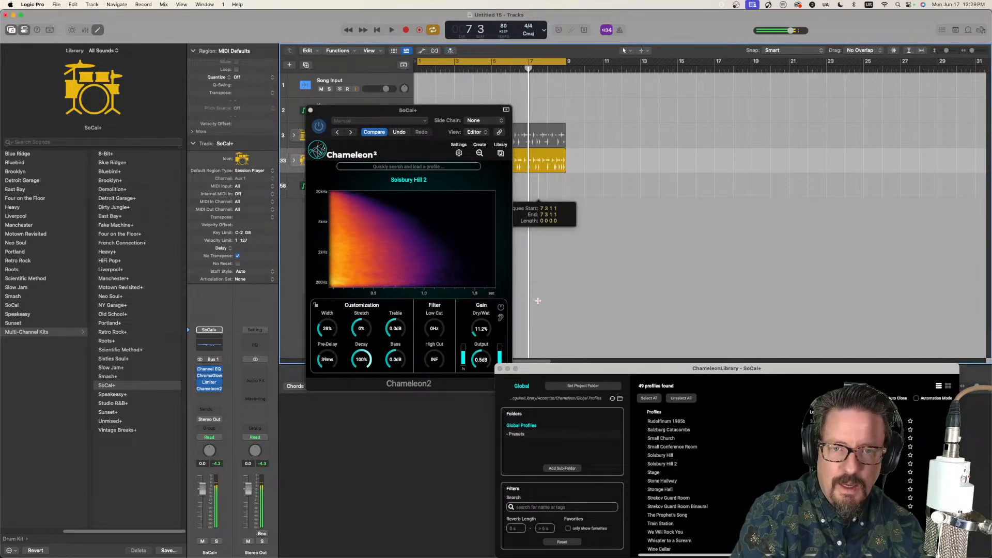
key("space")
key("space")
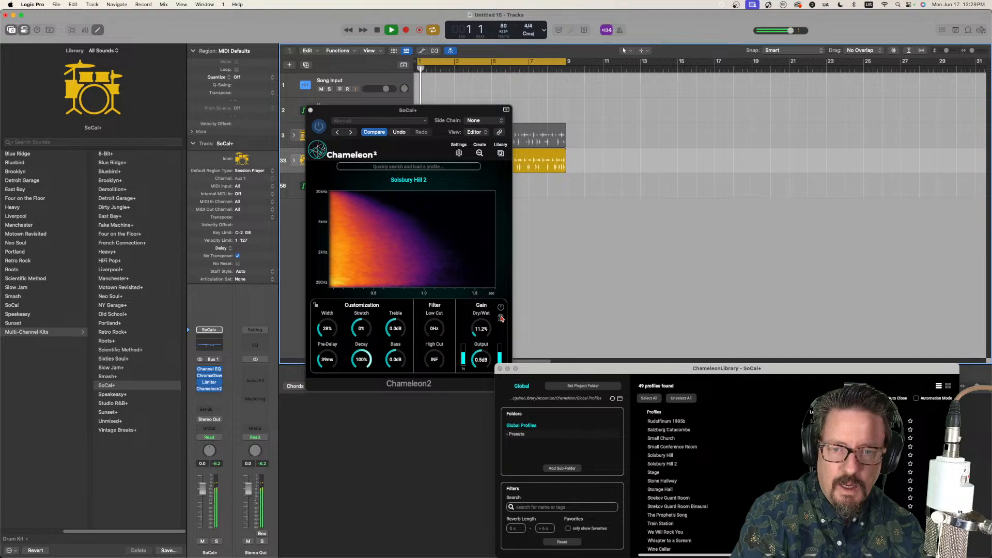
left_click(500, 318)
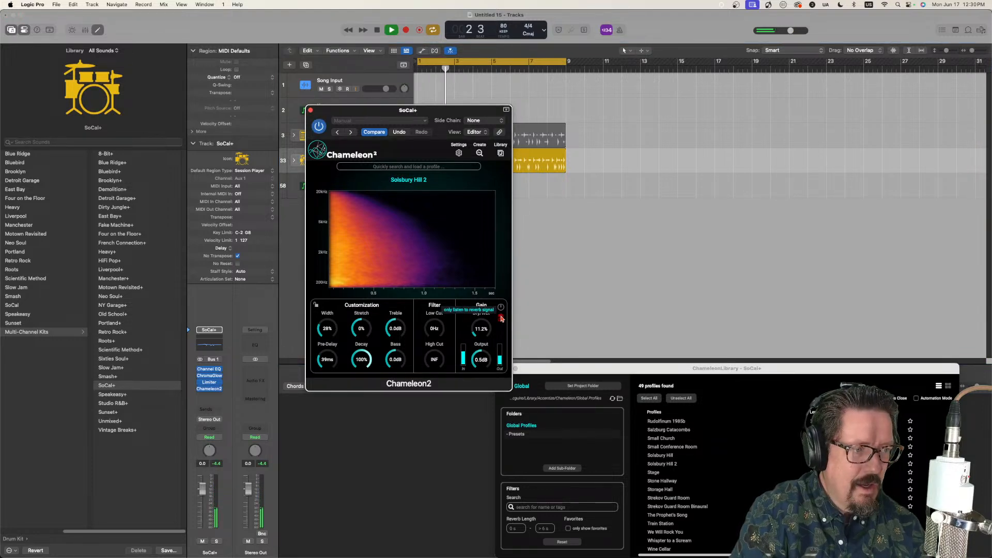
left_click(501, 318)
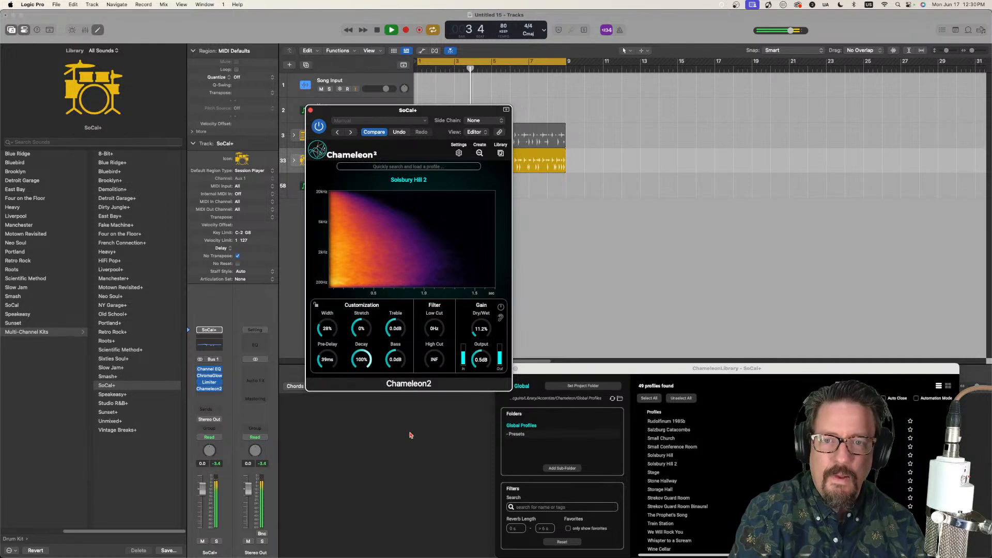
key("space")
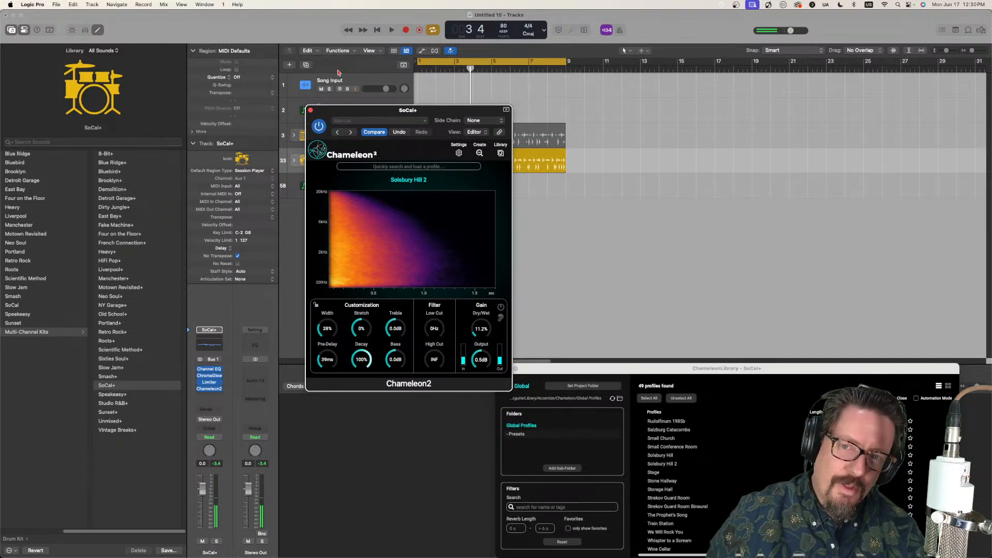
Step: Compare the "Solsbury Hill" and "Solsbury Hill 2" profiles by loading them alternately in the SoCal+ Chameleon2, ending on "Solsbury Hill 2"
left_click_drag(318, 113, 264, 193)
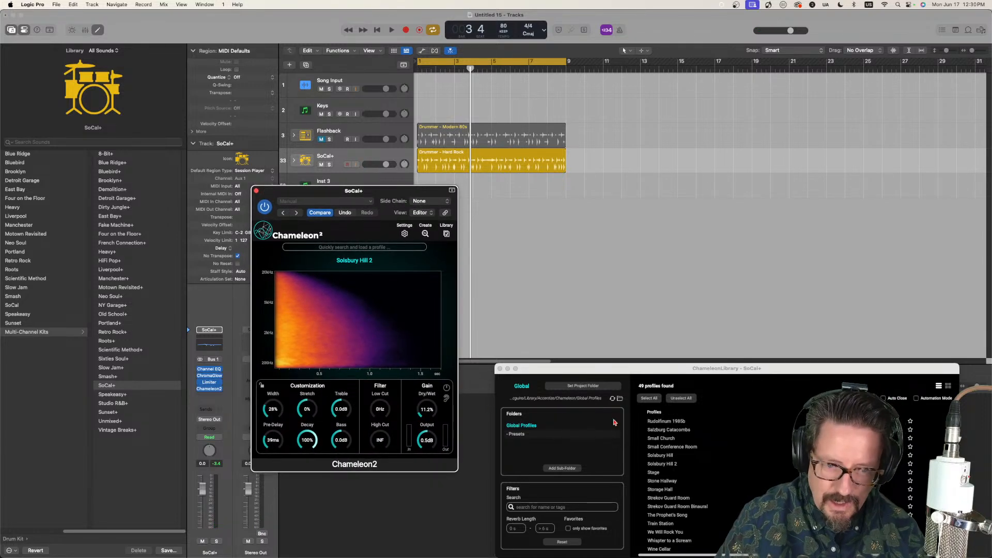
left_click(664, 458)
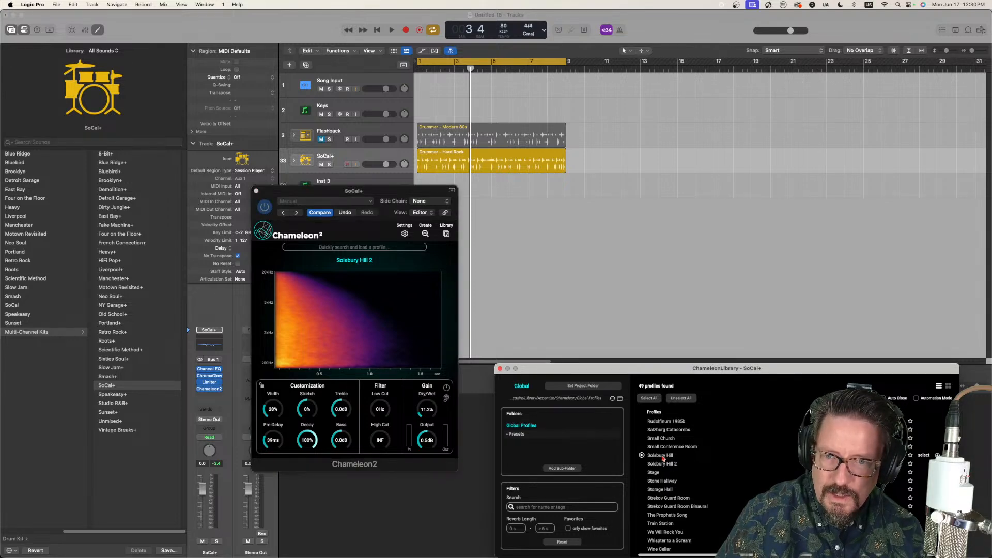
double_click(663, 458)
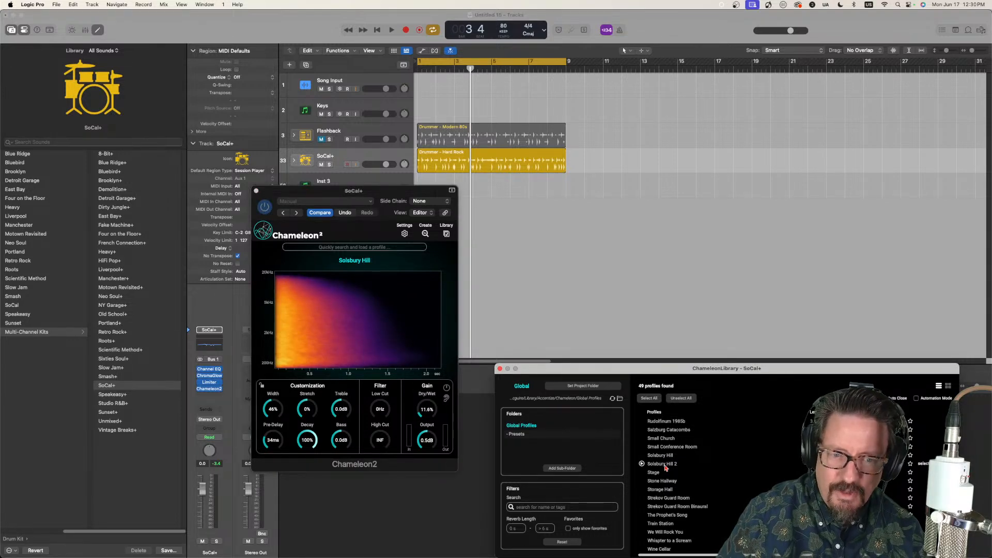
double_click(666, 464)
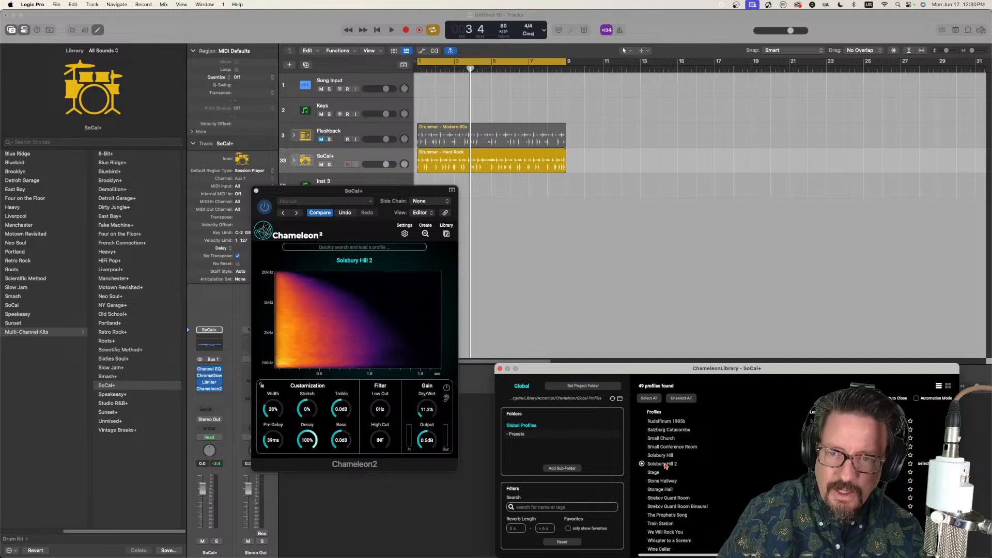
double_click(664, 456)
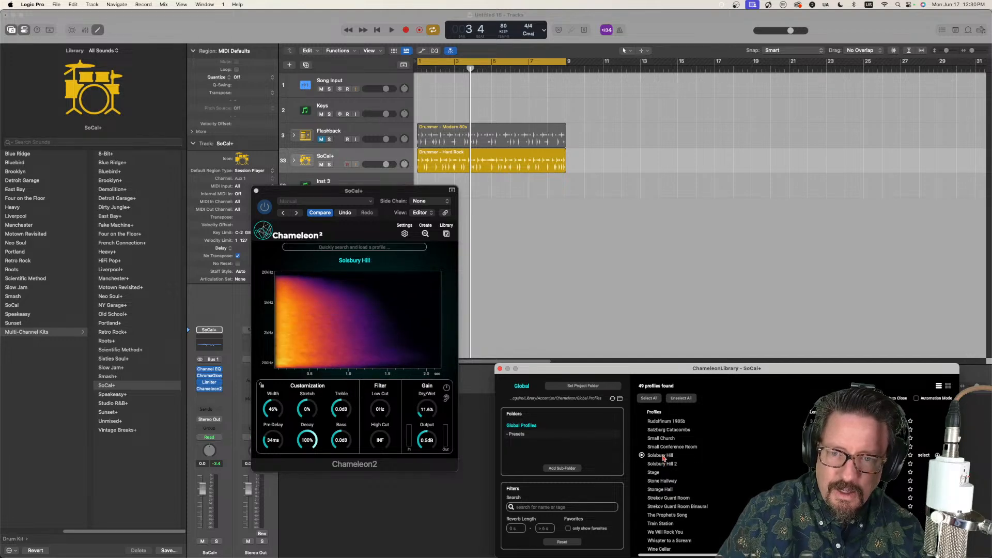
double_click(666, 465)
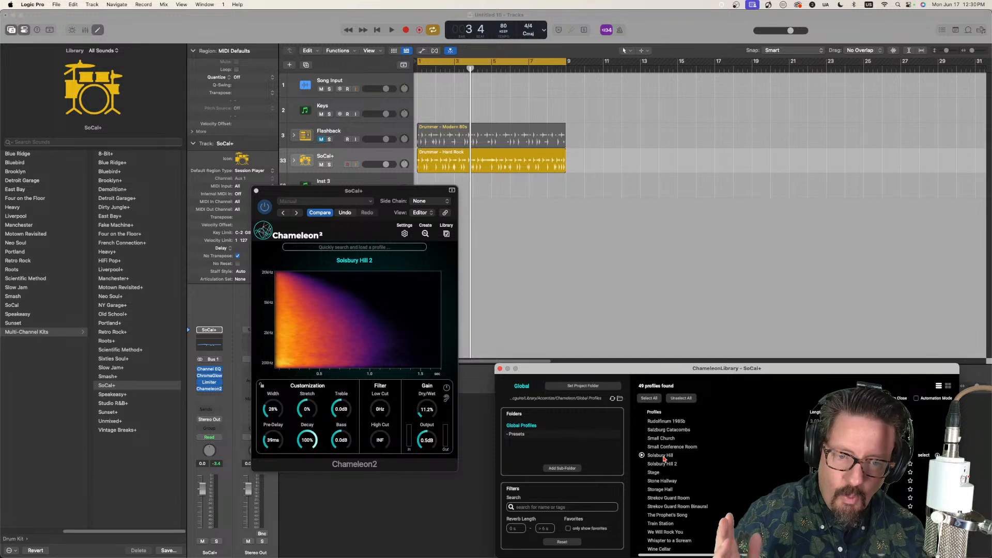
left_click(660, 455)
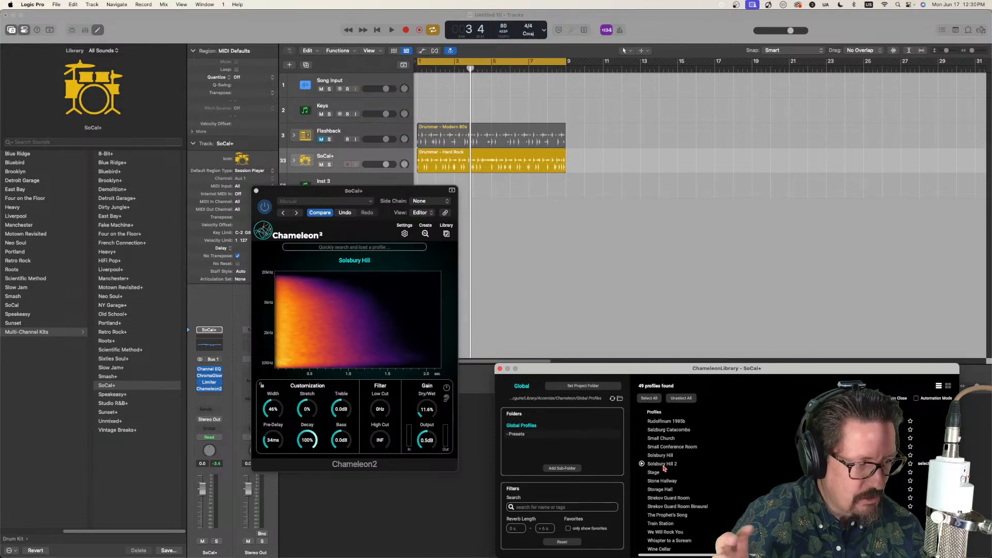
left_click(664, 465)
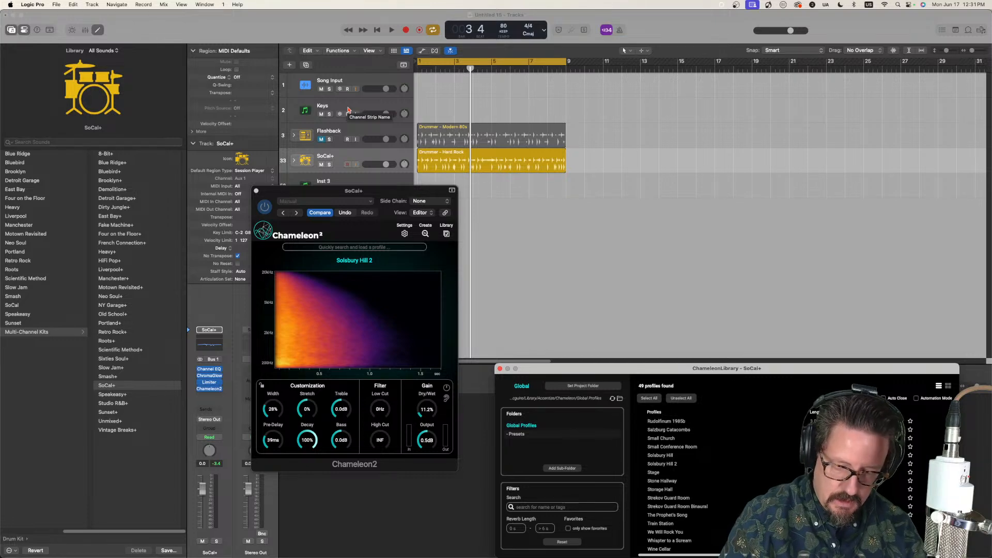
Step: Close the SoCal+ Chameleon2 and capture a new reverb profile with the Chameleon2 on the Song Input track
left_click(256, 192)
left_click(355, 84)
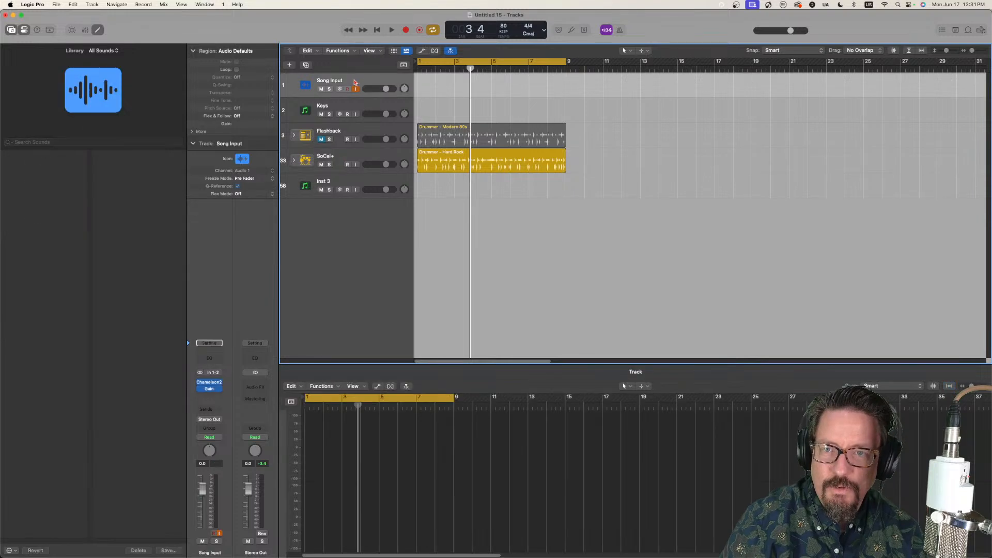
left_click(209, 384)
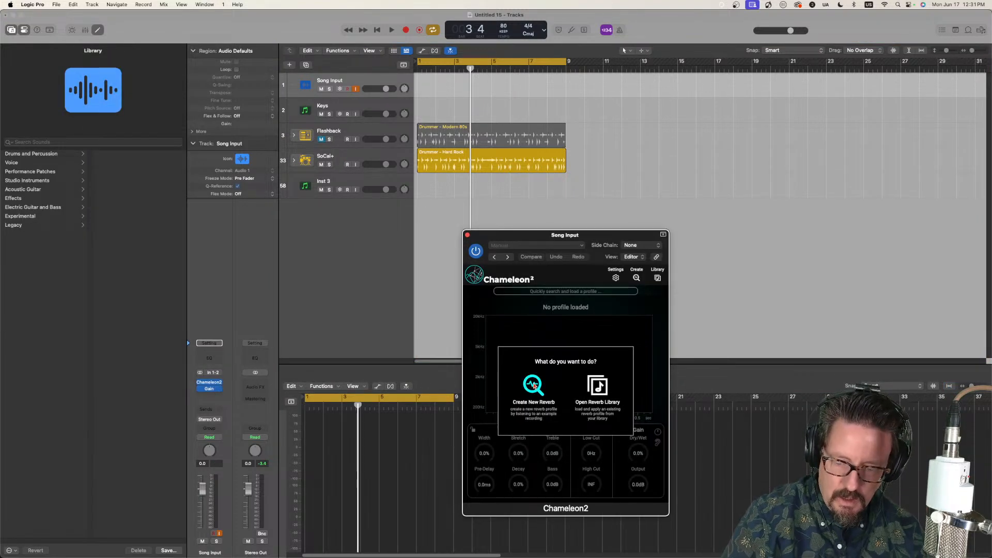
left_click(534, 385)
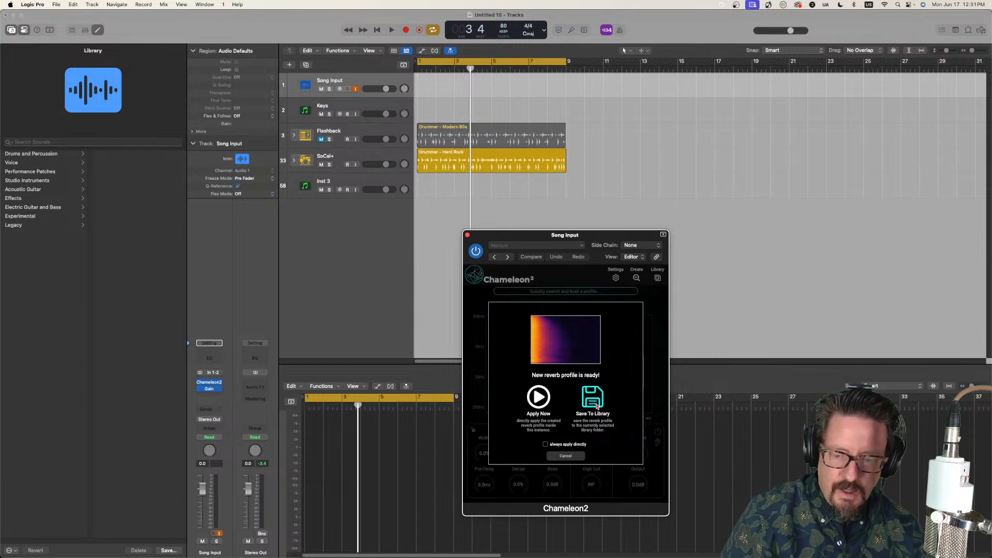
Step: Save the captured reverb profile to the library as "Sunday Bloody Sunday"
left_click(593, 403)
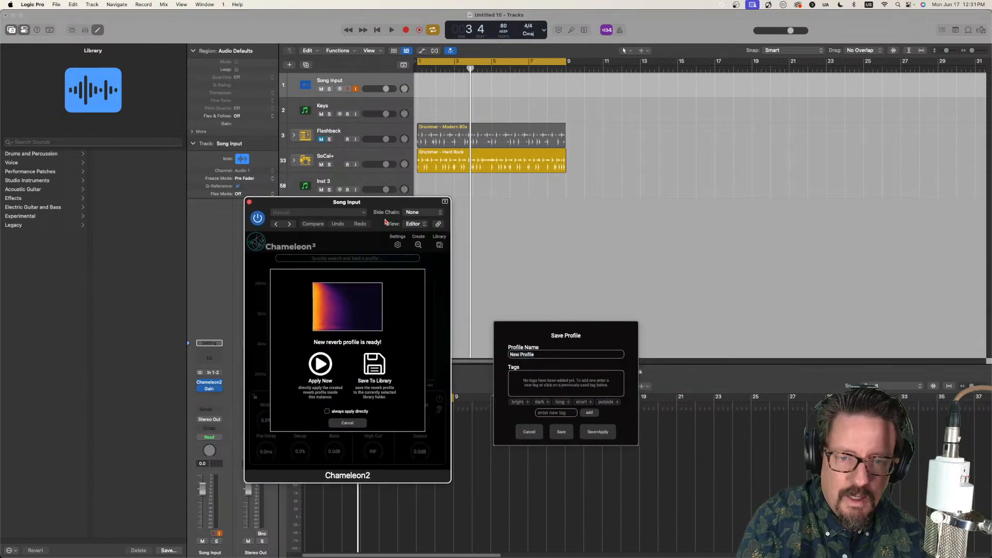
left_click(546, 355)
key("super+a")
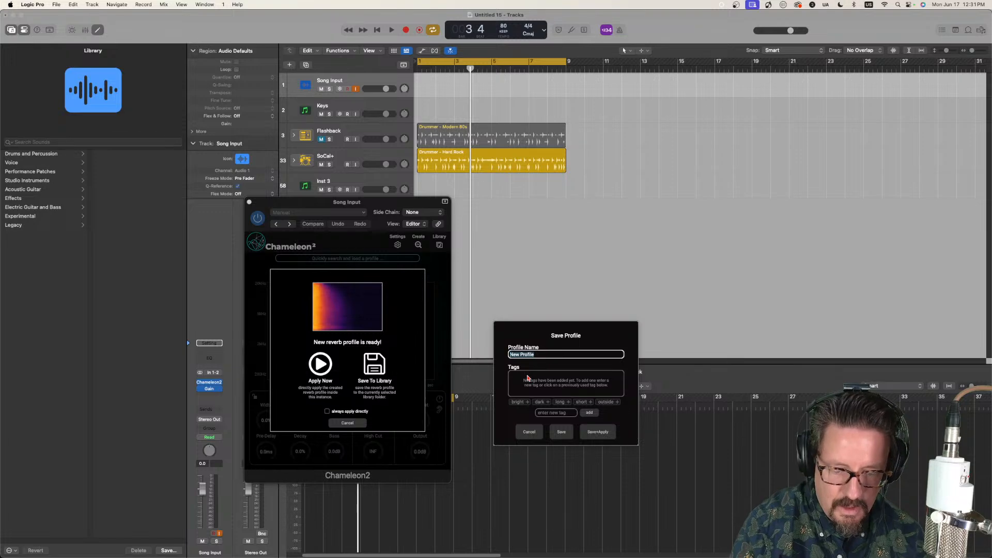
type("Sunday")
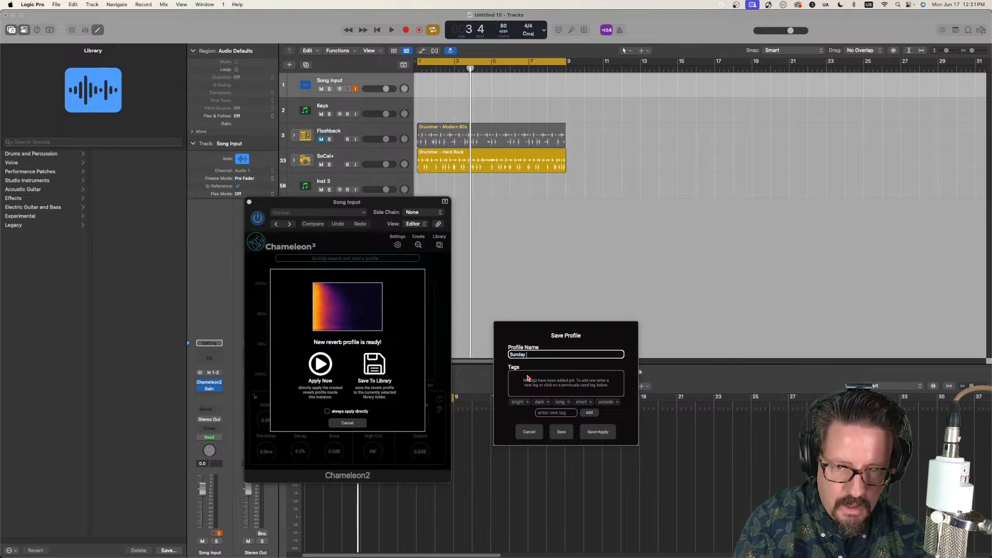
type(" Bloody Sunday")
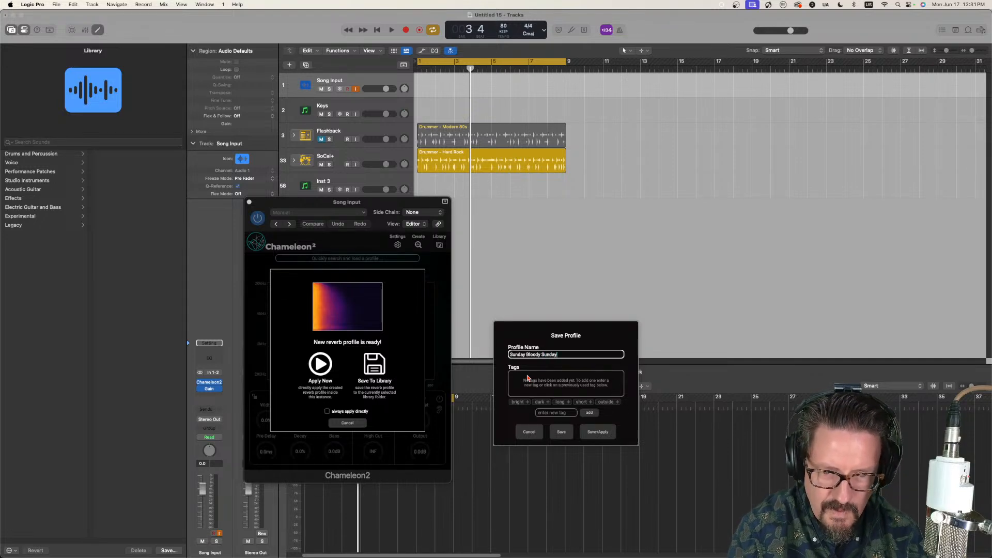
left_click(561, 432)
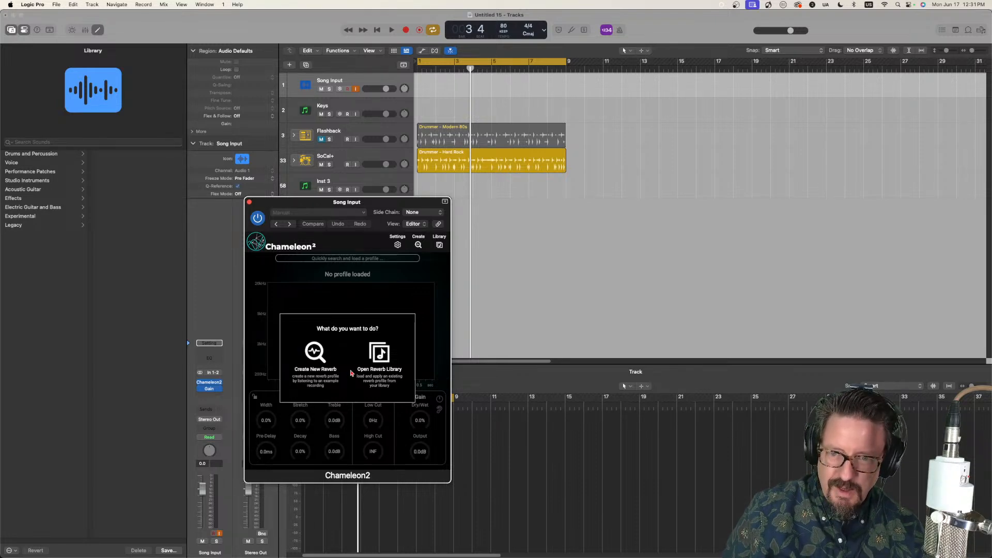
left_click(311, 354)
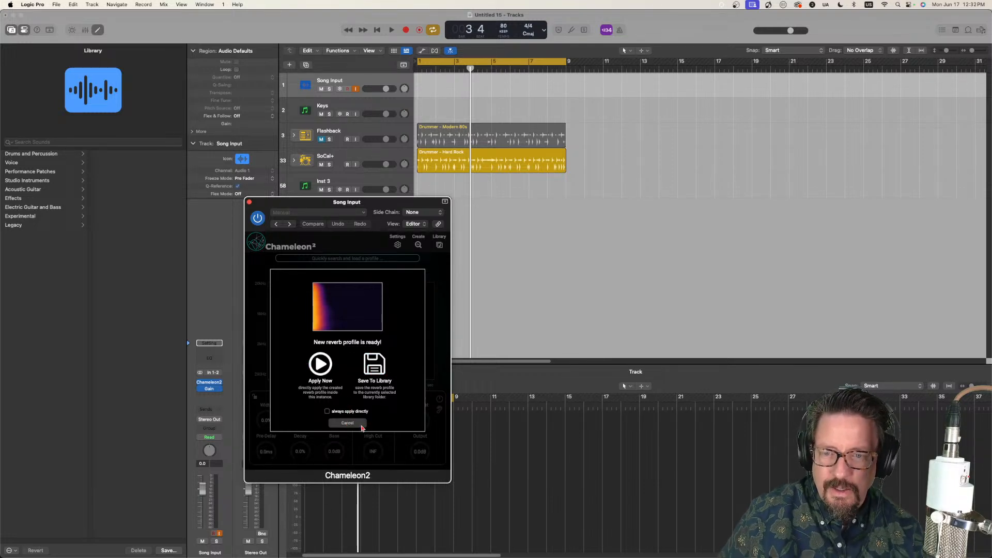
left_click(355, 424)
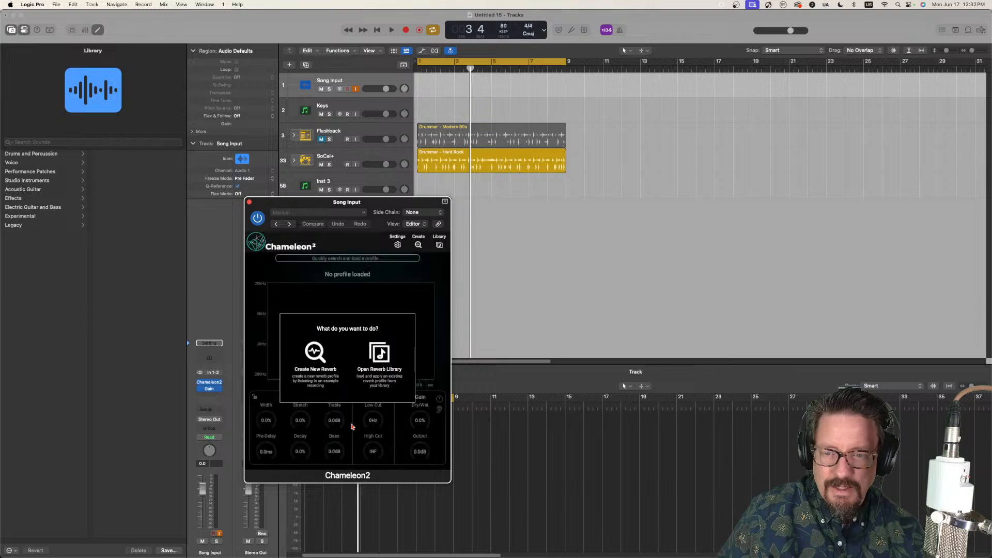
left_click(321, 359)
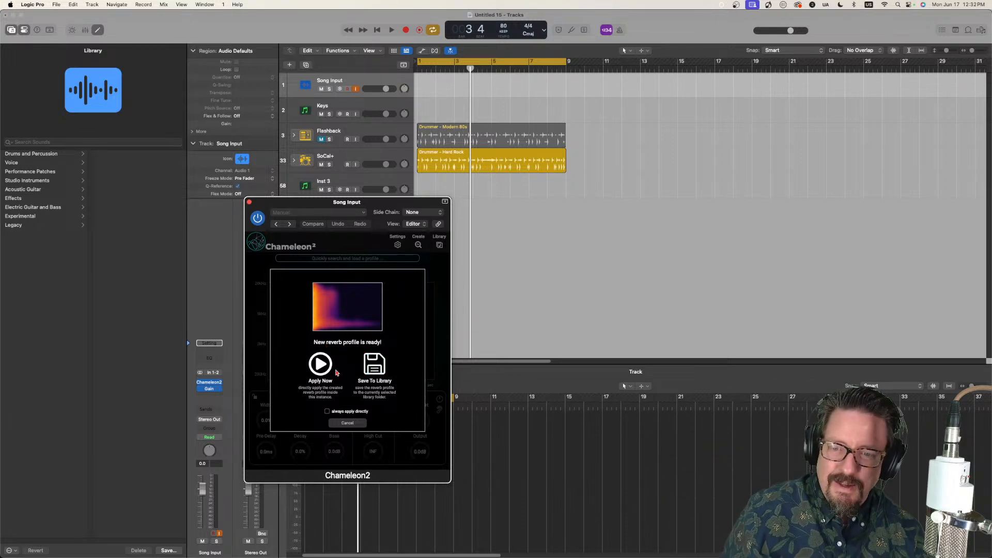
left_click(347, 424)
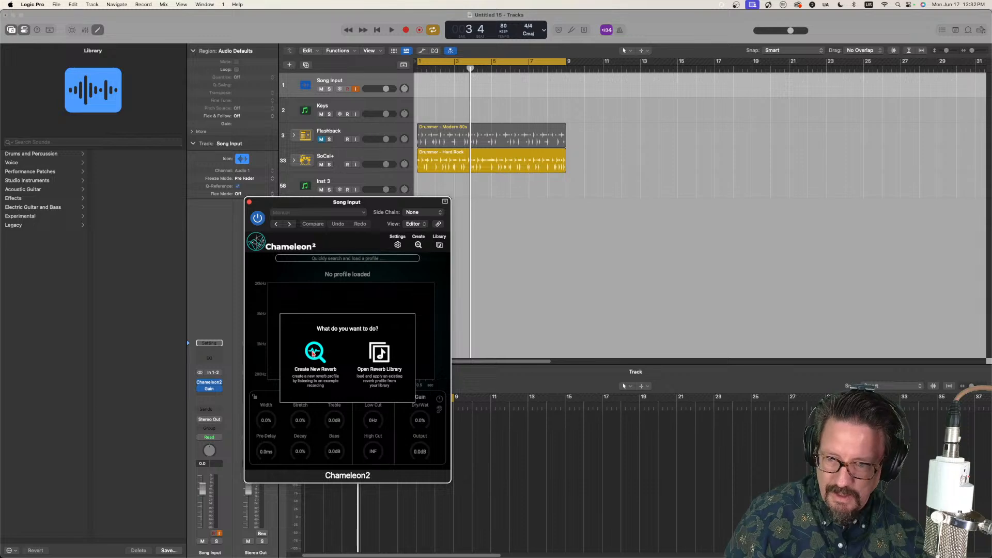
Step: Capture another reverb profile from the song input and save it to the library as "Sunday Bloody Sunday 2"
left_click(310, 352)
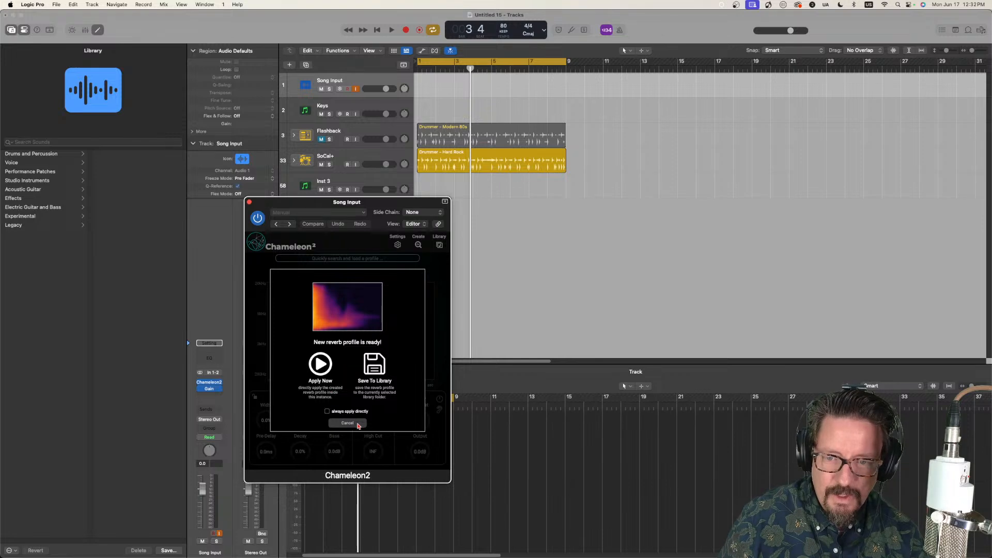
left_click(372, 365)
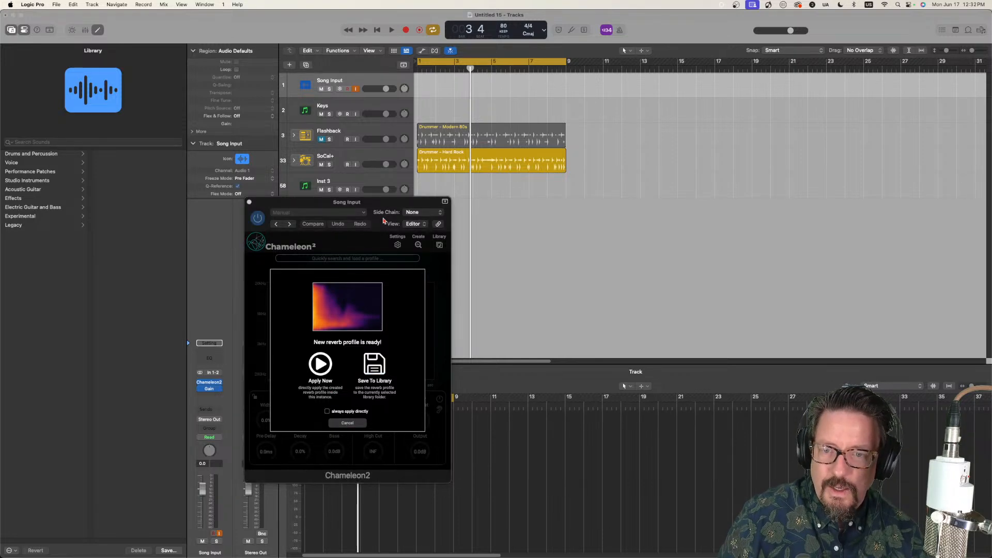
left_click_drag(385, 202, 201, 206)
left_click(327, 321)
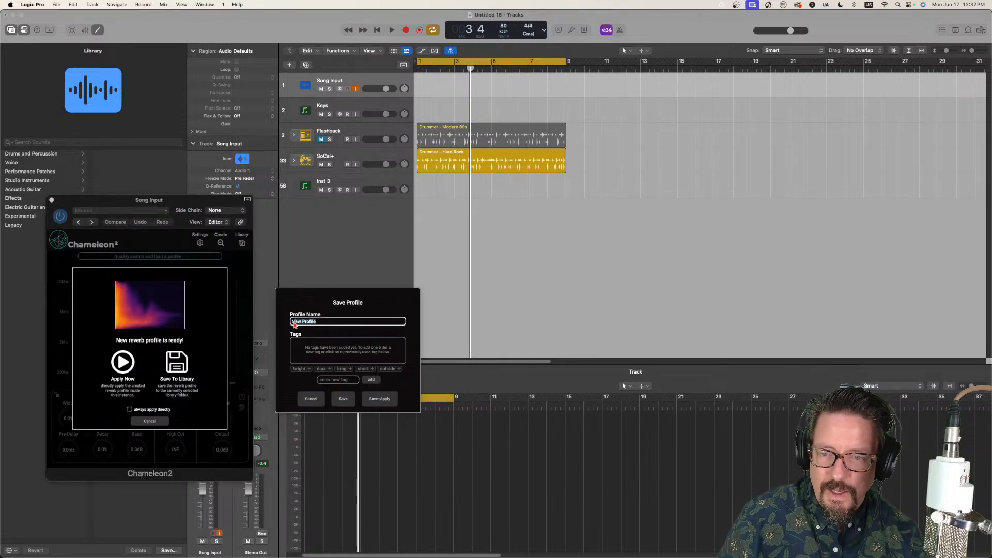
type("Sunday ")
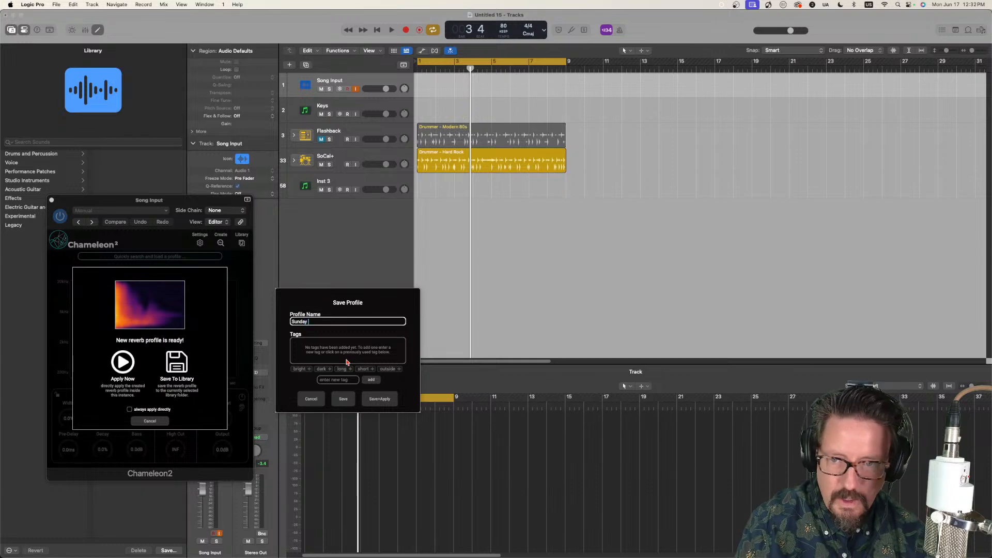
type("Bloody S")
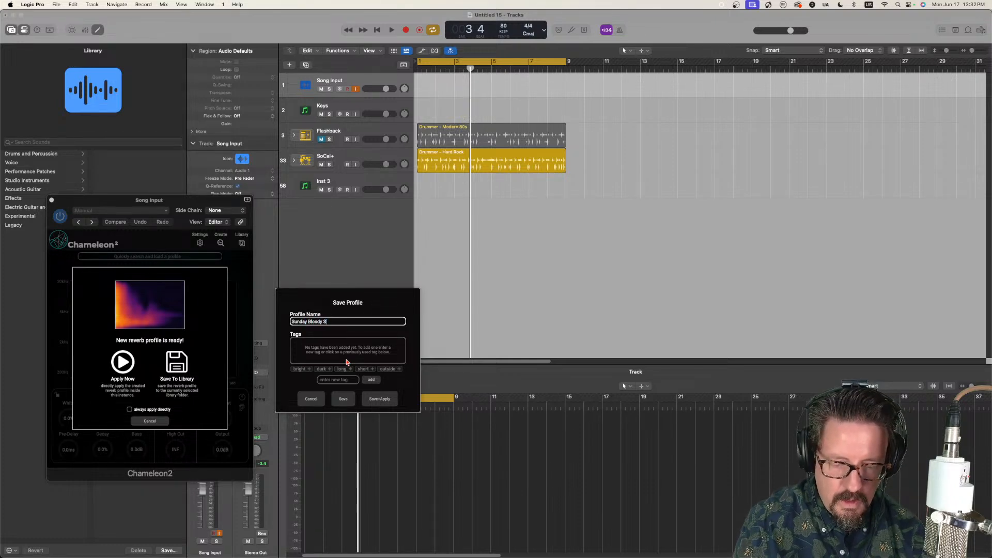
type("unday 2")
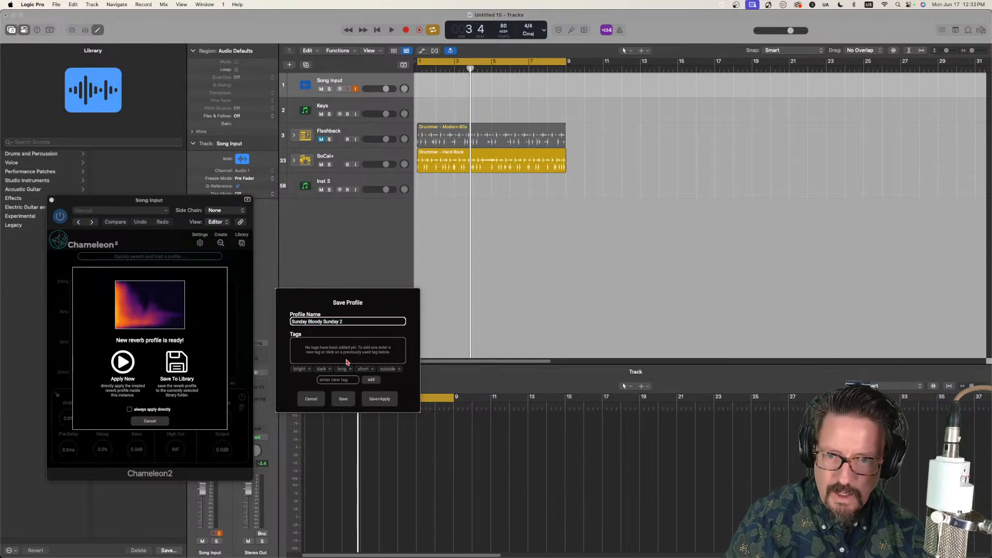
left_click(343, 399)
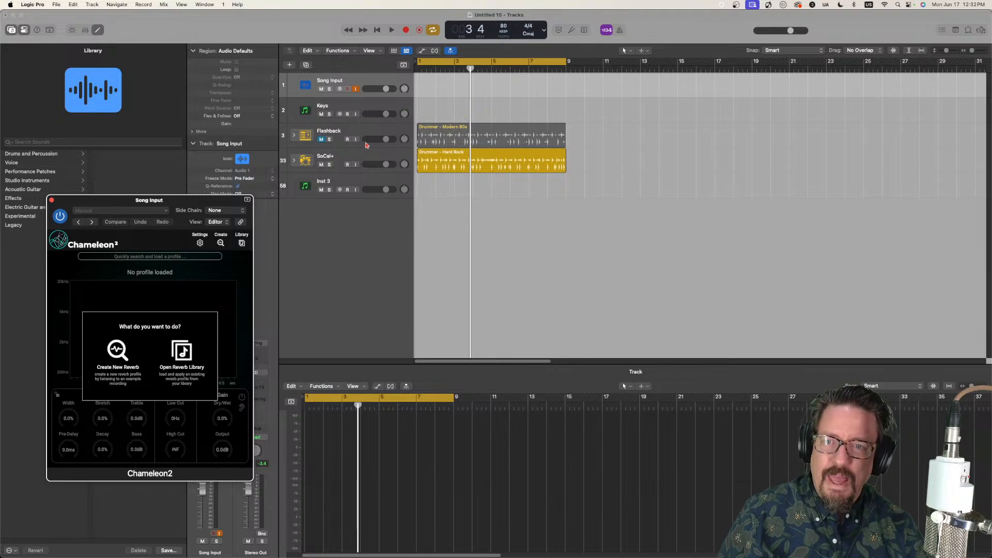
Step: Close the Song Input Chameleon2 and load the "Sunday Bloody Sunday" profile in the SoCal+ track's Chameleon2
left_click(356, 155)
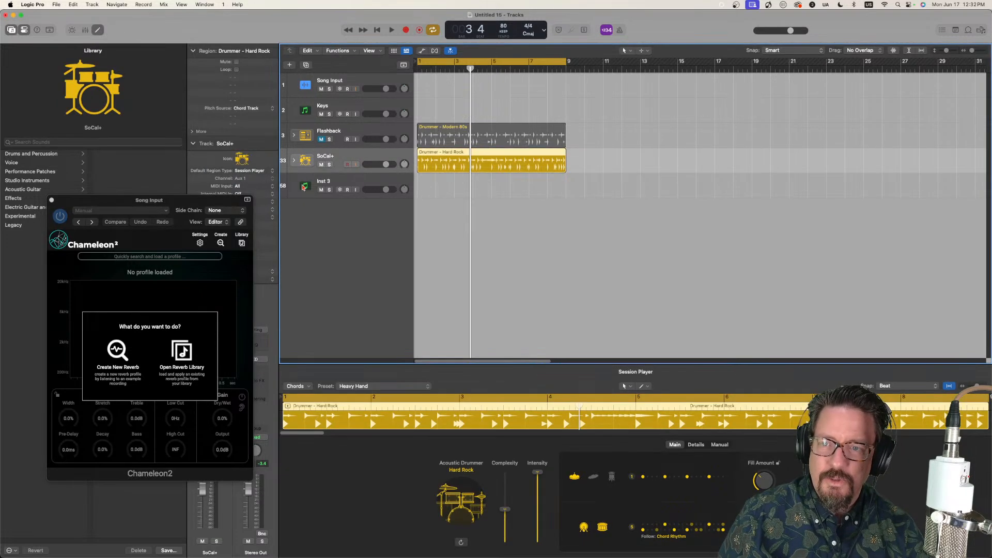
left_click(52, 200)
left_click(210, 388)
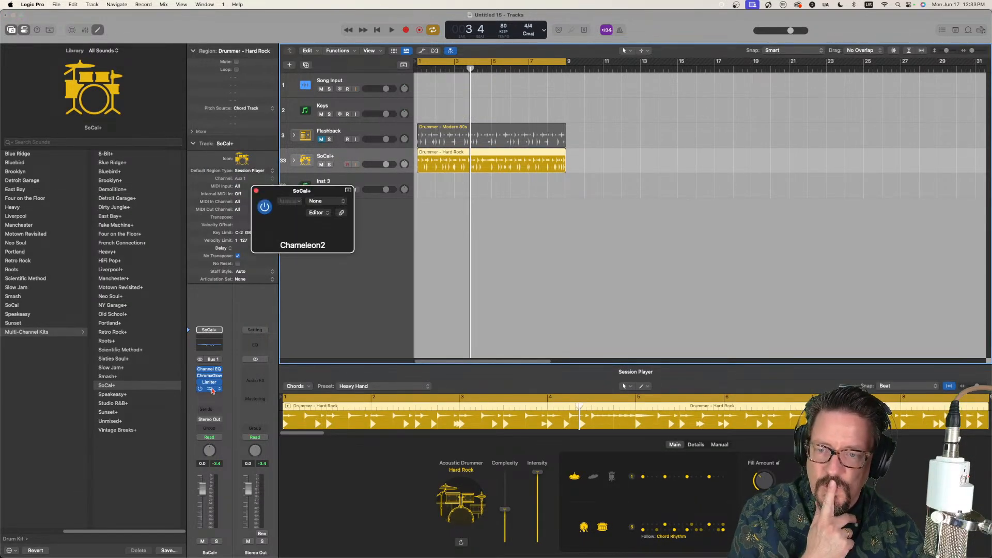
left_click(446, 234)
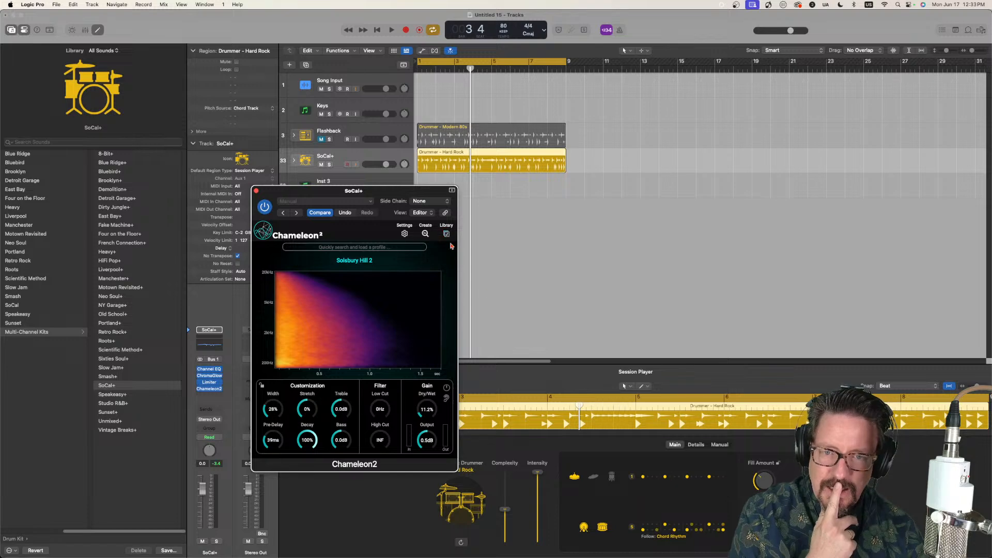
scroll(652, 464, "down", 10)
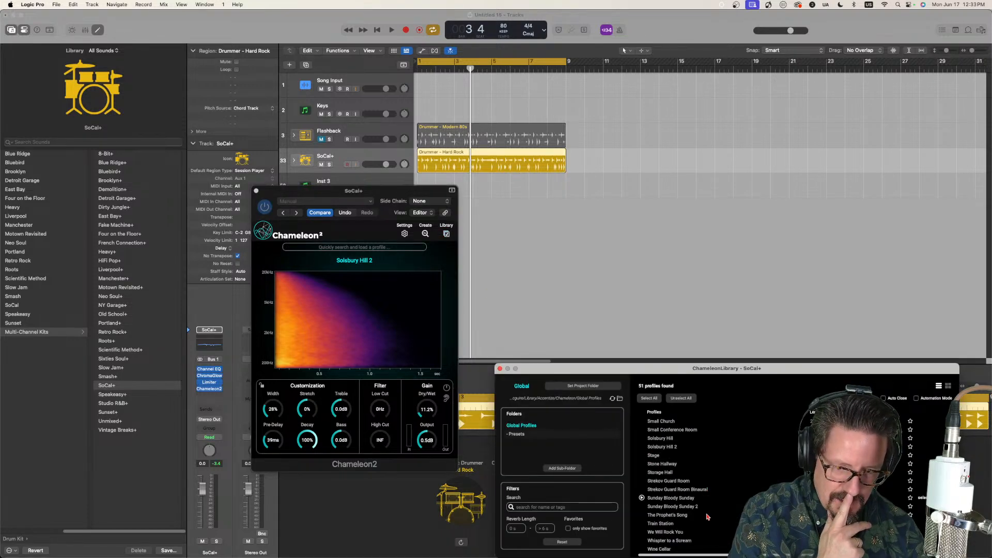
left_click(664, 499)
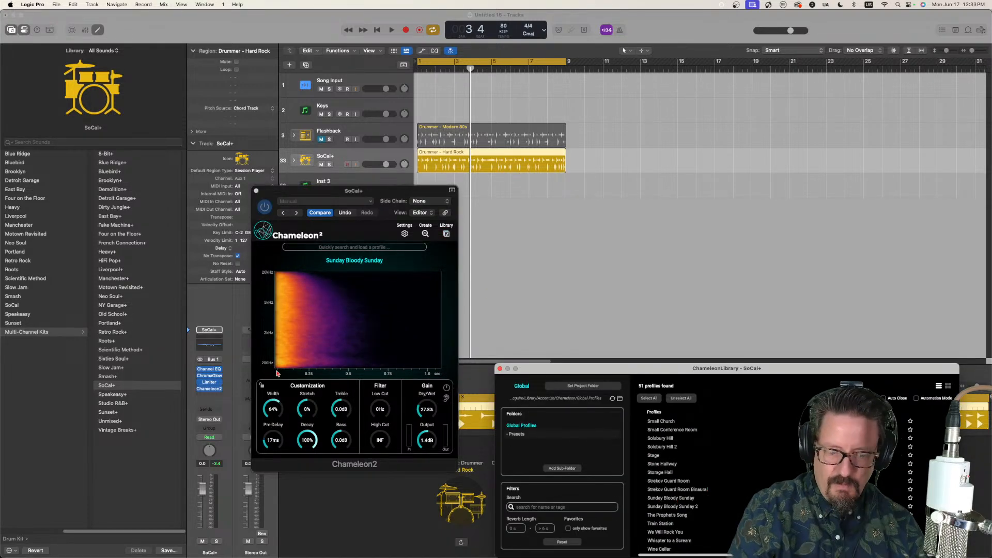
Step: Play the SoCal+ drums through the loaded profile, briefly checking the reverb-only signal, and stop playback
left_click(478, 219)
key("space")
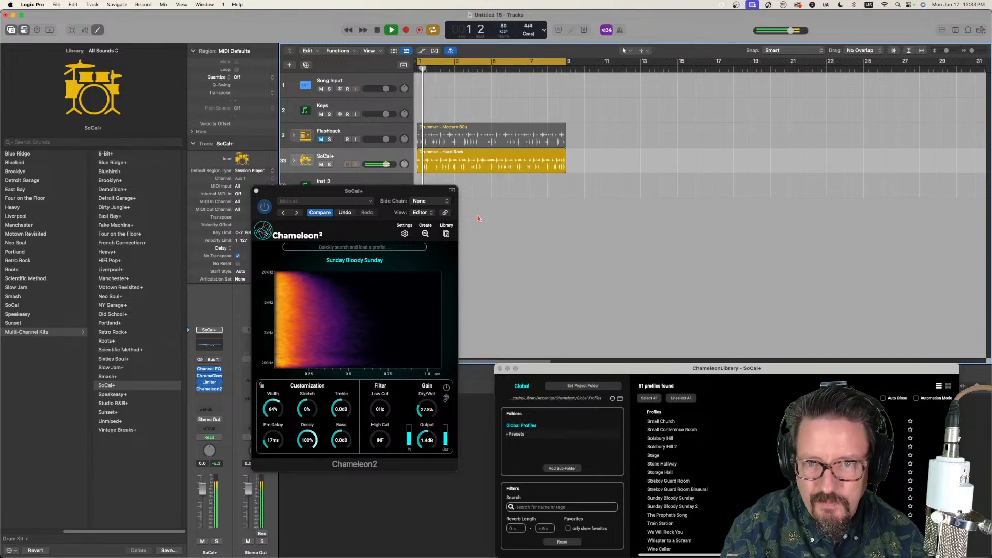
left_click(447, 399)
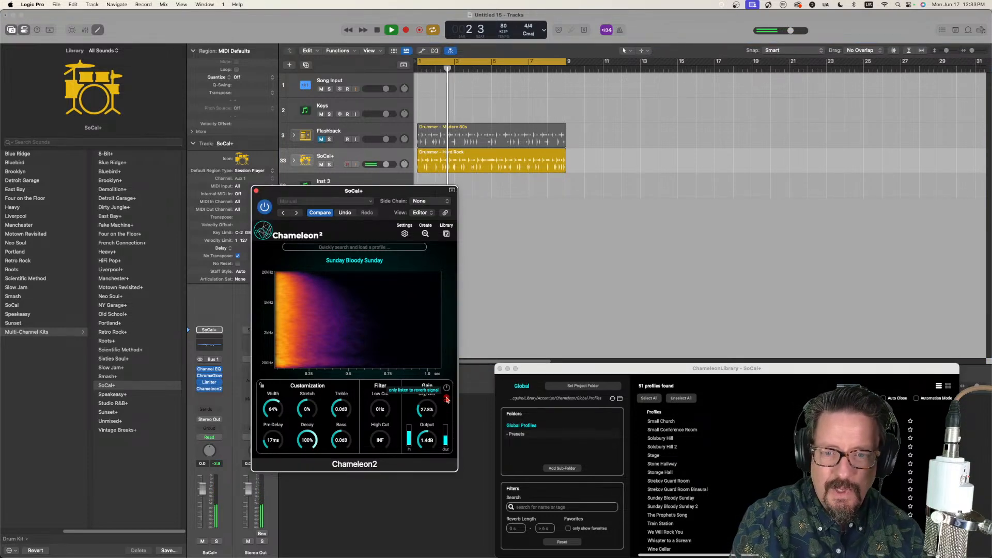
key("space")
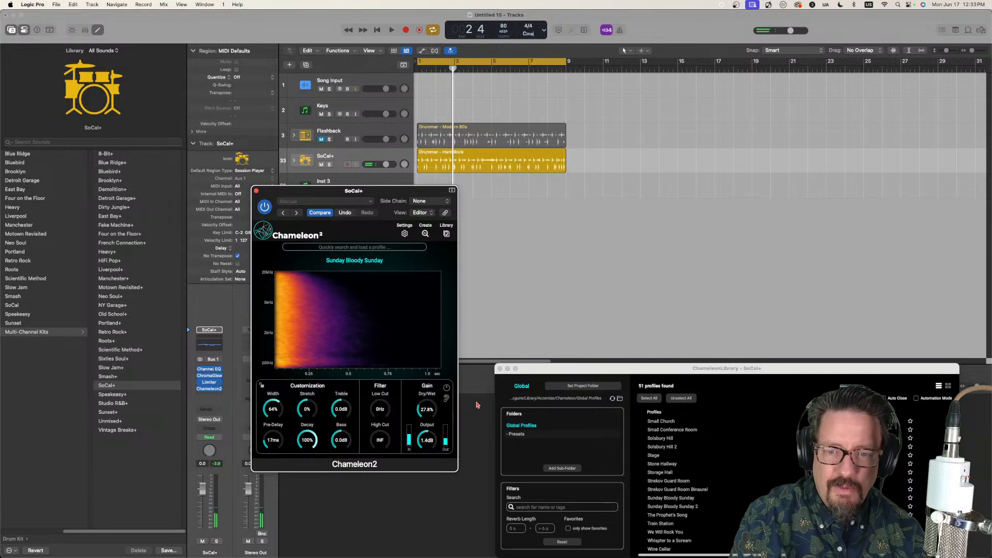
Step: Load the "Sunday Bloody Sunday 2" profile on SoCal+ and audition the drums from the start, toggling reverb-only listening on and off
left_click(683, 510)
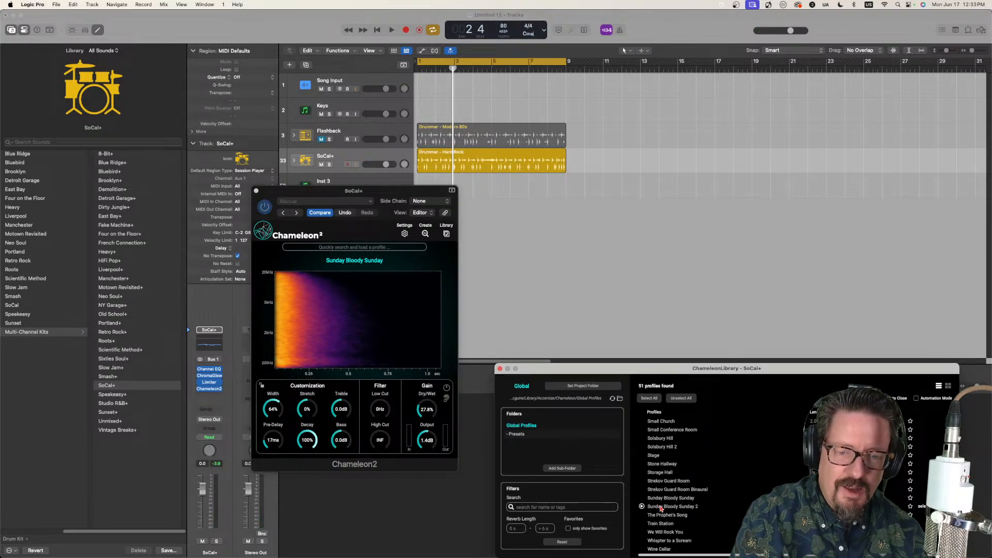
double_click(661, 510)
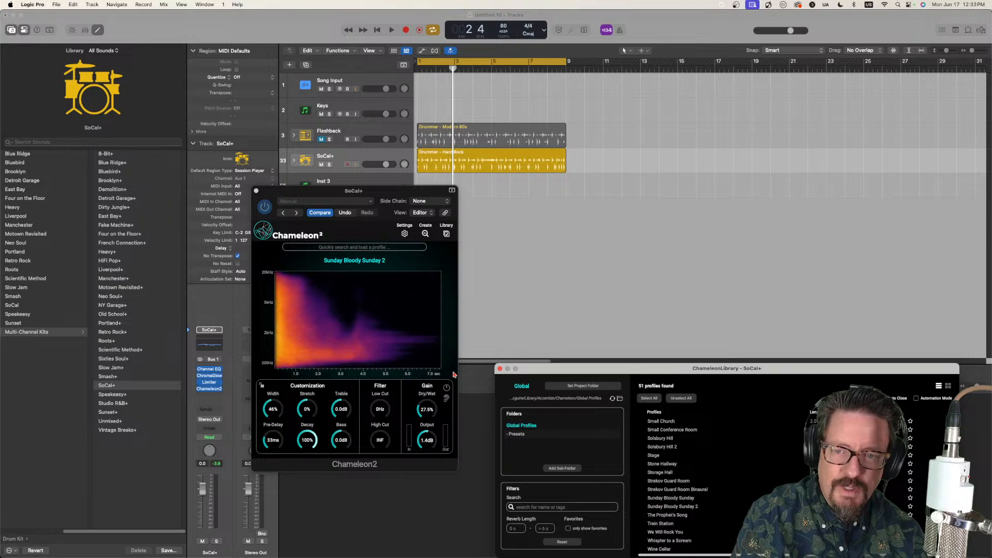
left_click(447, 400)
key("Return")
key("space")
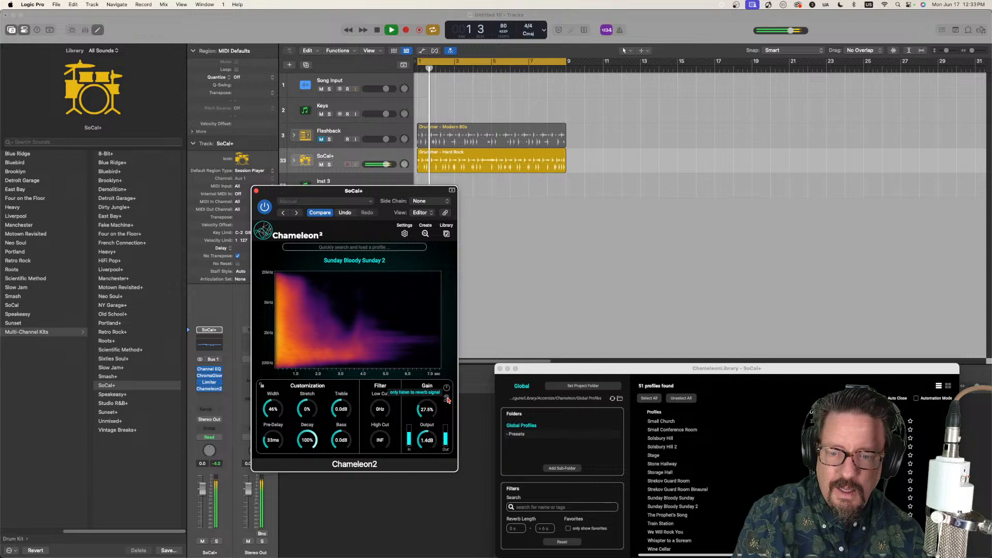
left_click(447, 398)
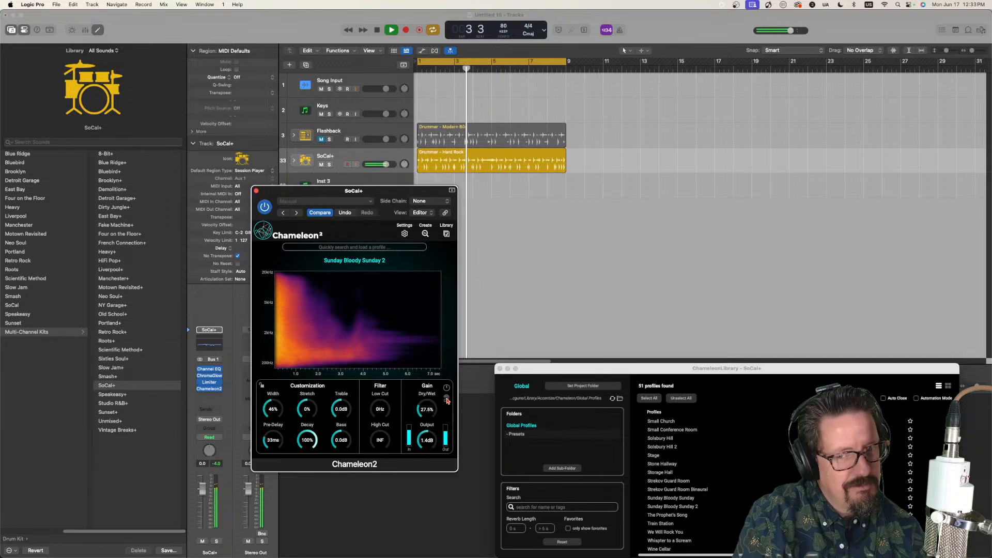
key("space")
left_click(447, 399)
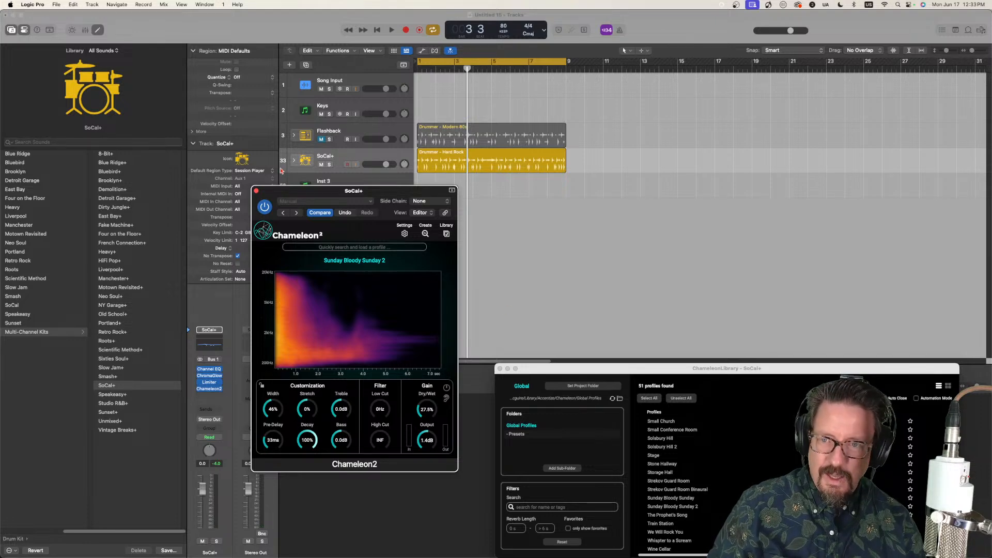
Step: Close the SoCal+ Chameleon2 and capture another reverb profile from the song with the Chameleon2 on Song Input
left_click(358, 83)
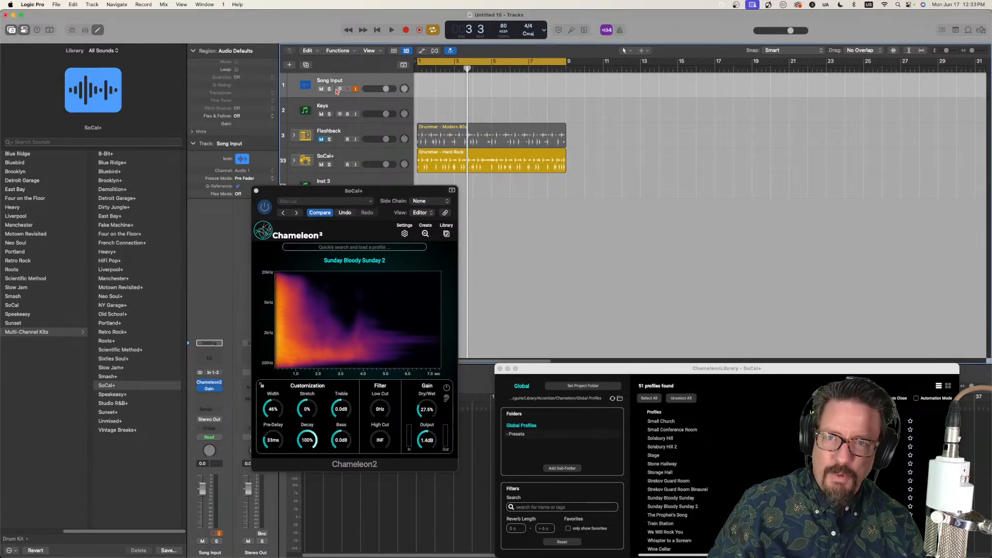
left_click(256, 191)
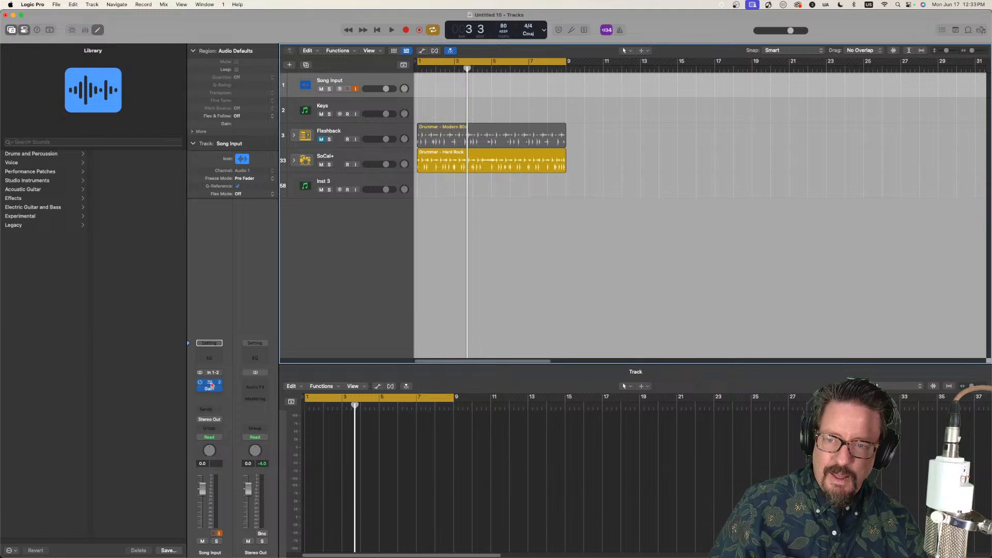
left_click(209, 383)
left_click(115, 349)
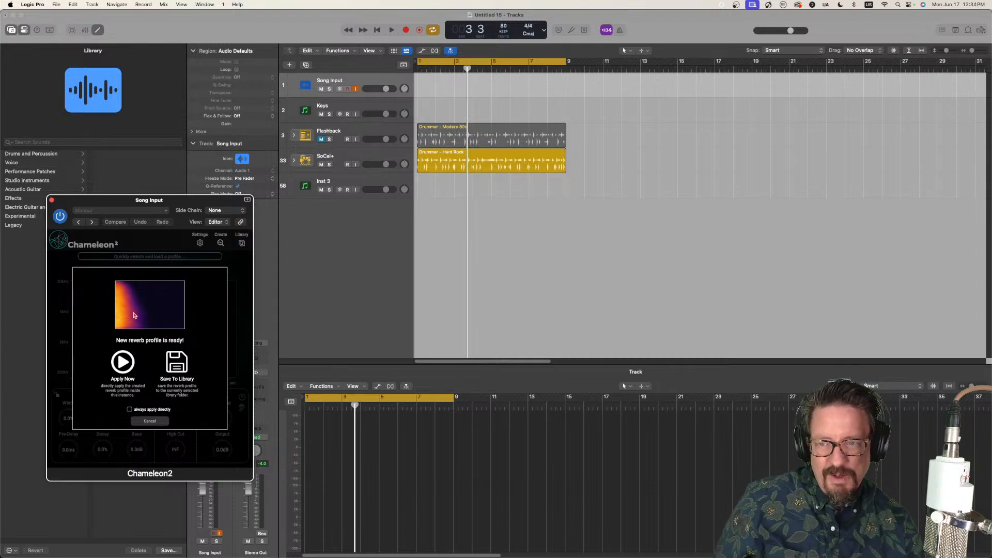
Step: Save the captured reverb profile to the library as "Sunday Bloody Sunday 3"
left_click(192, 365)
left_click_drag(184, 206, 359, 182)
left_click(130, 322)
left_click_drag(131, 322, 65, 321)
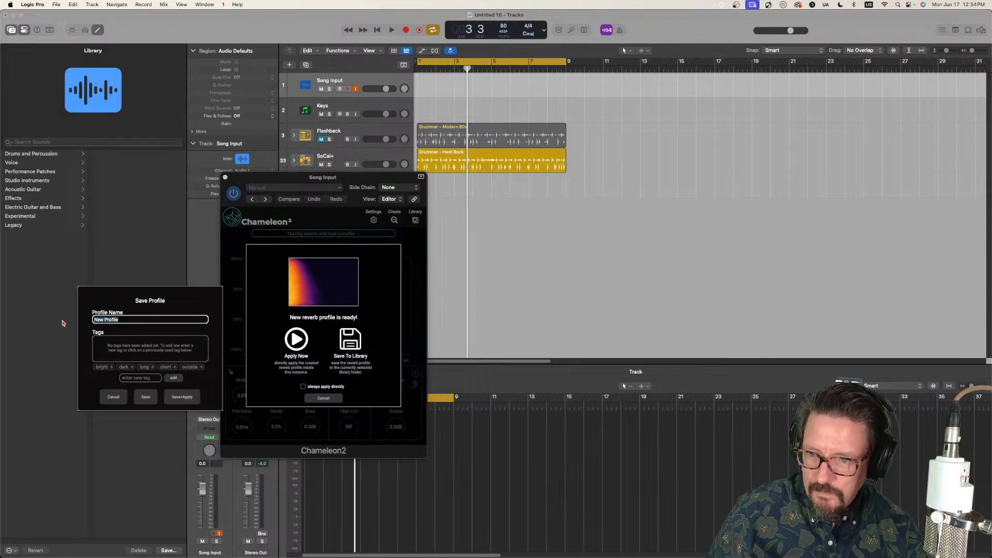
type("Sounda")
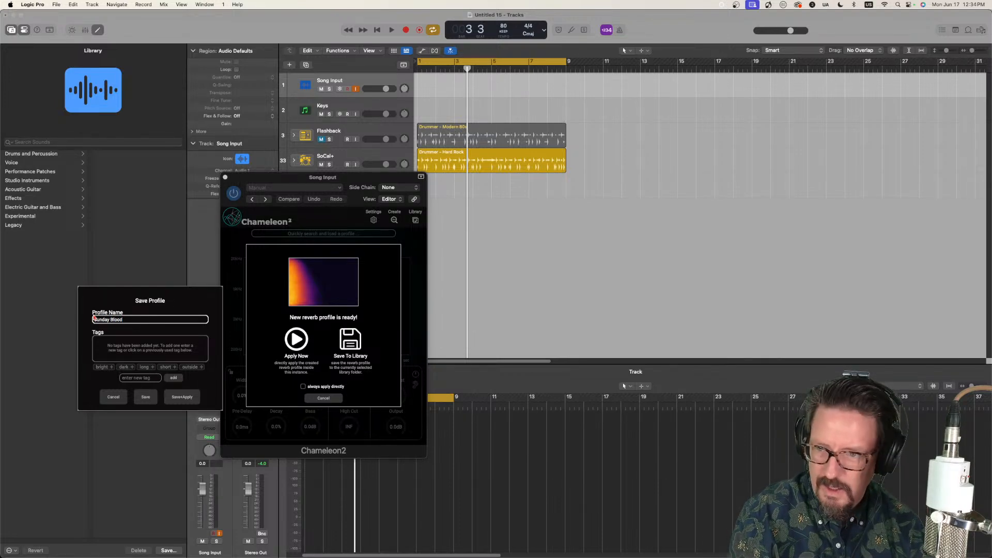
type("y Bloody Sunday 3")
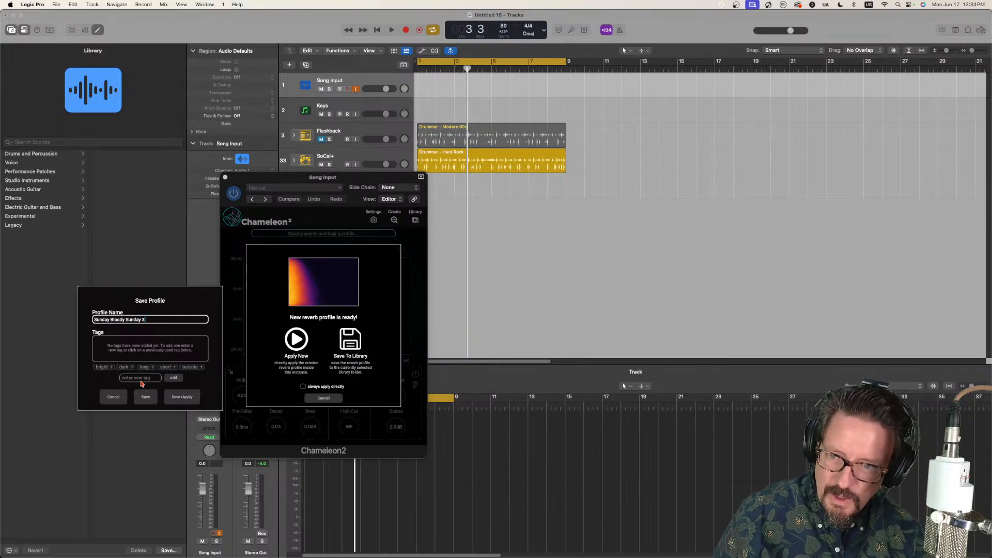
left_click(146, 396)
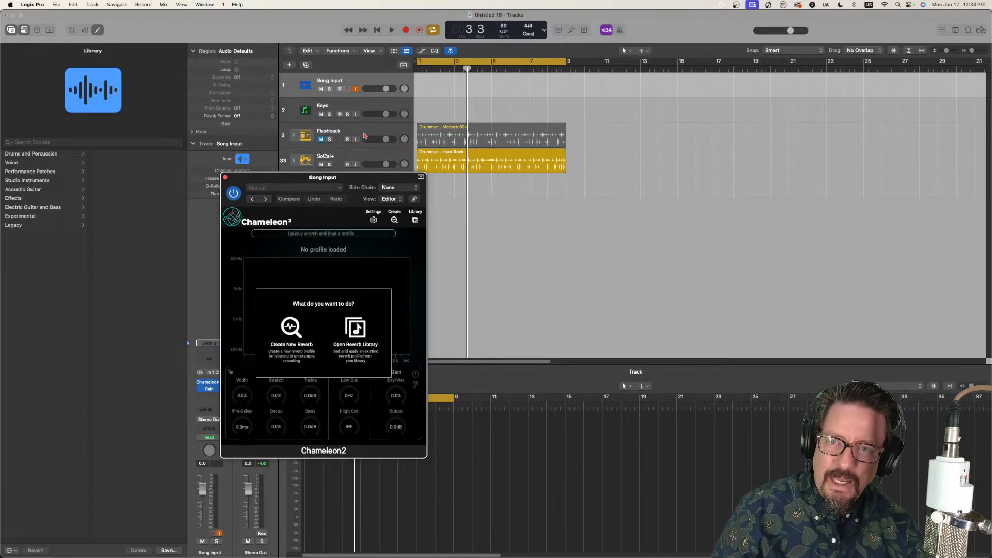
Step: Open the SoCal+ track's Chameleon2 and load the "Sunday Bloody Sunday 3" profile from its library
left_click(337, 160)
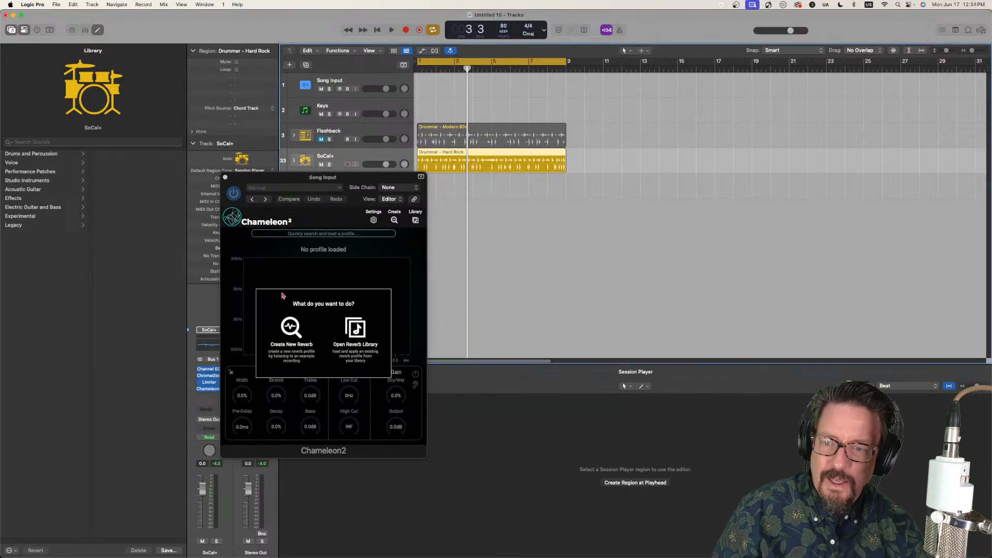
left_click(213, 390)
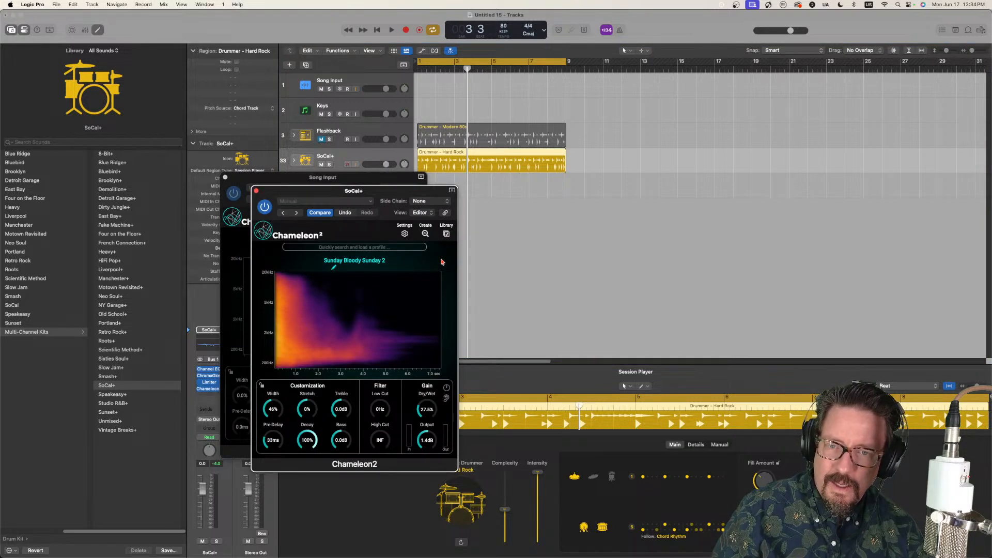
left_click(447, 233)
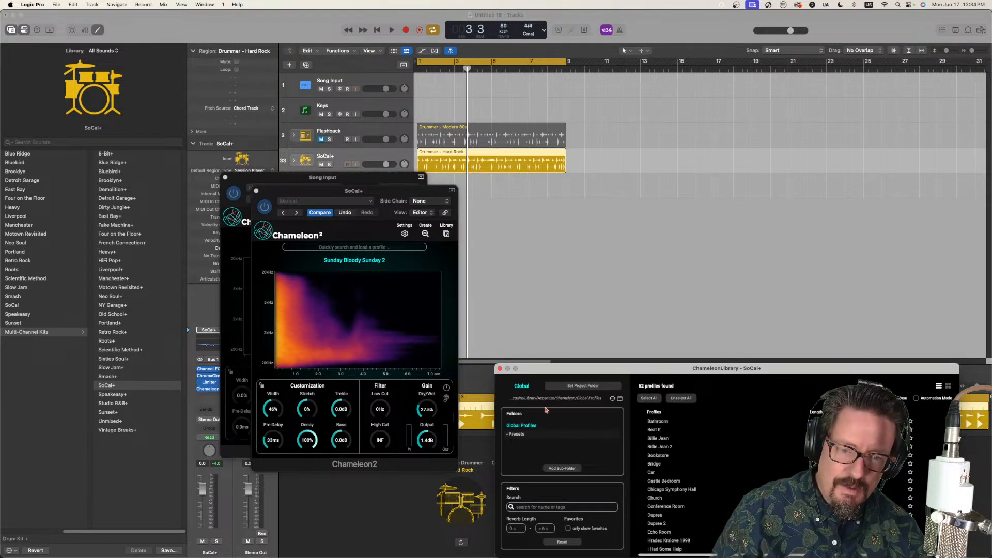
scroll(684, 509, "down", 10)
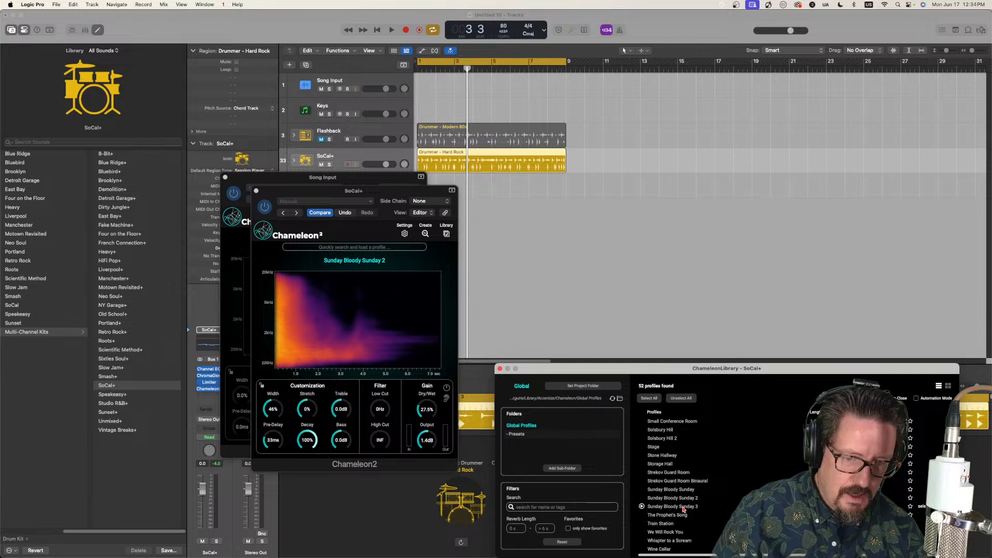
left_click(683, 509)
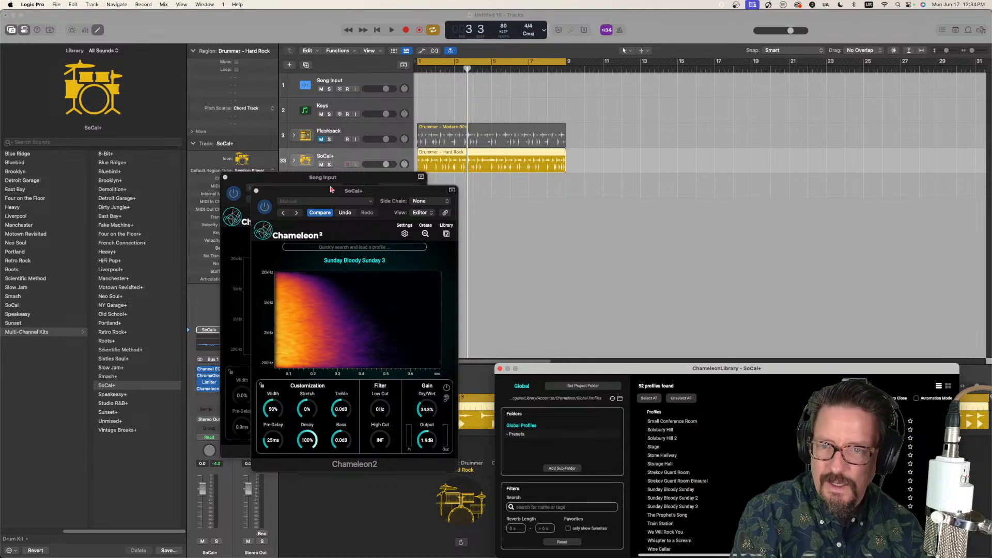
Step: Play the SoCal+ drums to audition the "Sunday Bloody Sunday 3" reverb, and stop playback
left_click(443, 179)
key("space")
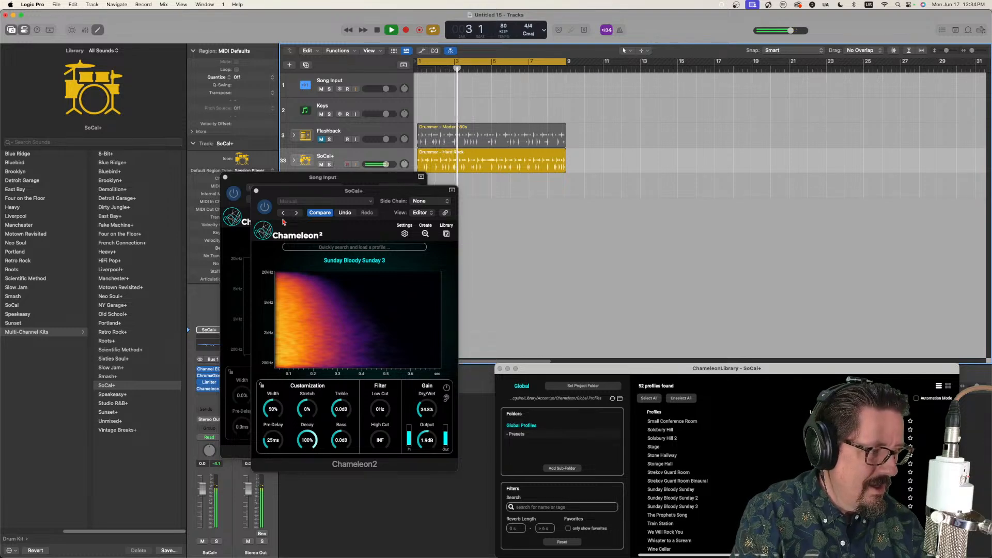
key("space")
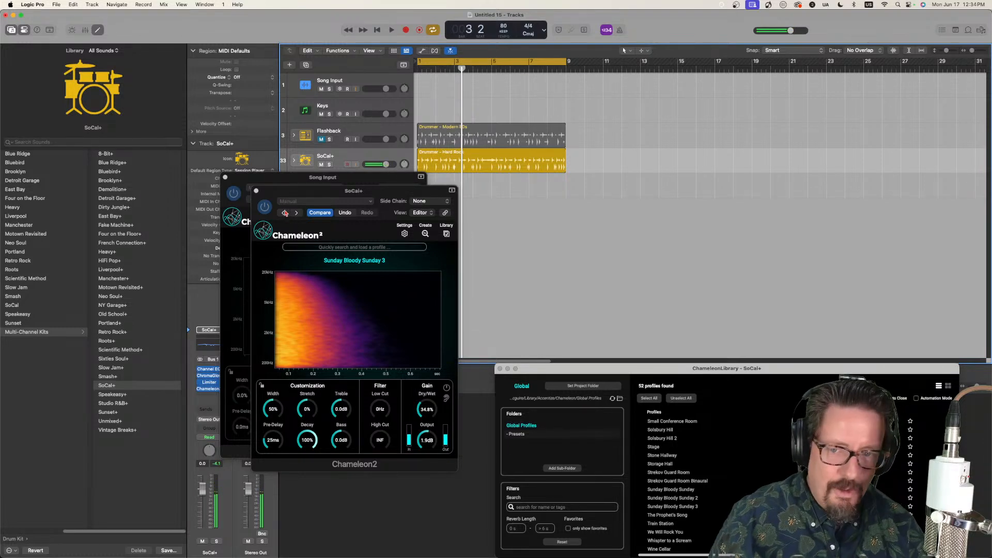
Step: Close the SoCal+ Chameleon2, select the Song Input track and capture a new reverb profile with its Chameleon2
left_click(256, 191)
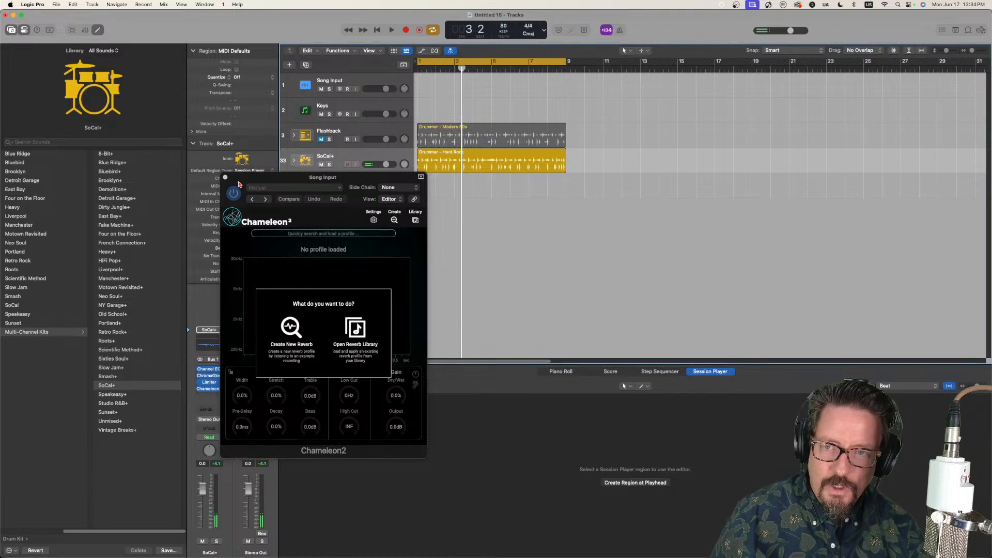
left_click_drag(256, 193, 252, 178)
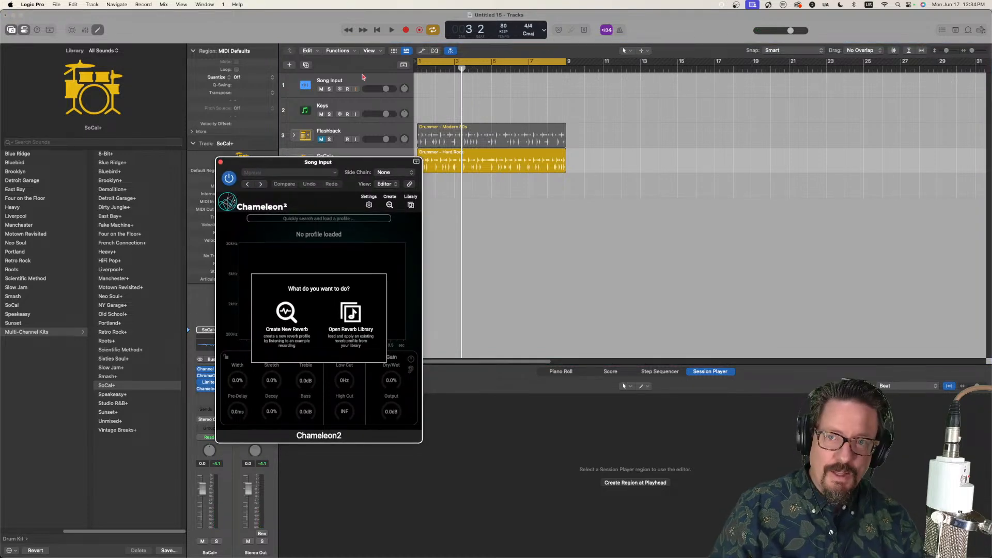
left_click(361, 80)
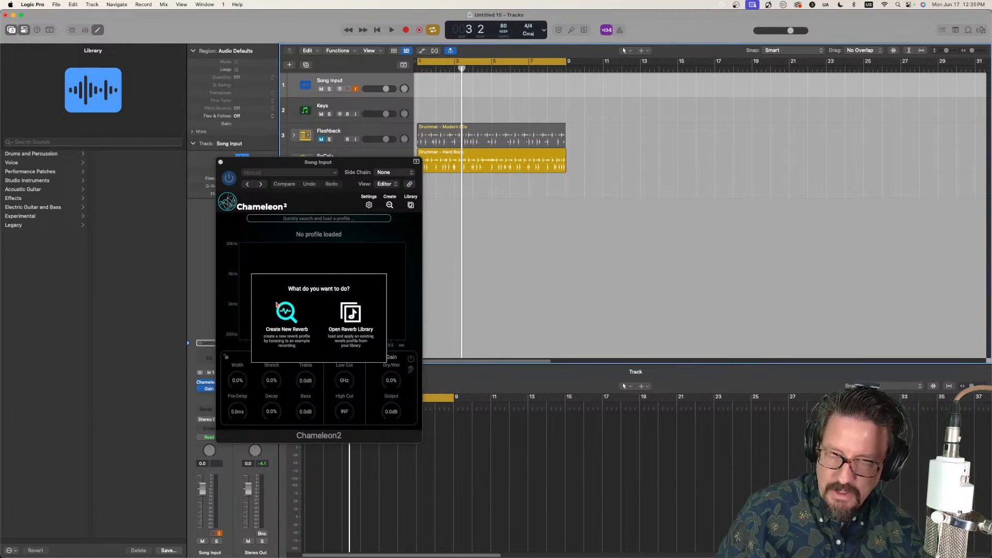
left_click(286, 315)
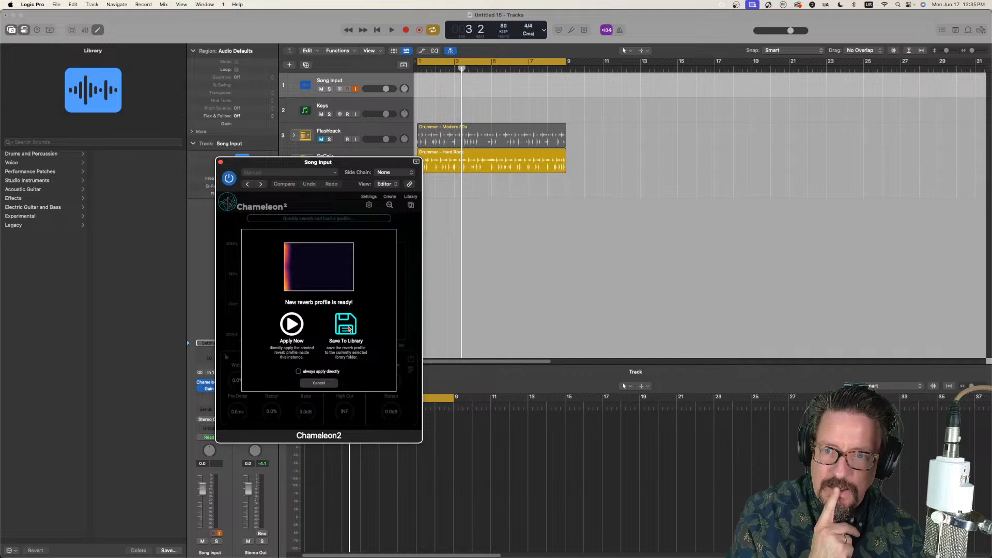
Step: Save the newly captured reverb profile to the library as "Spruce"
left_click(349, 328)
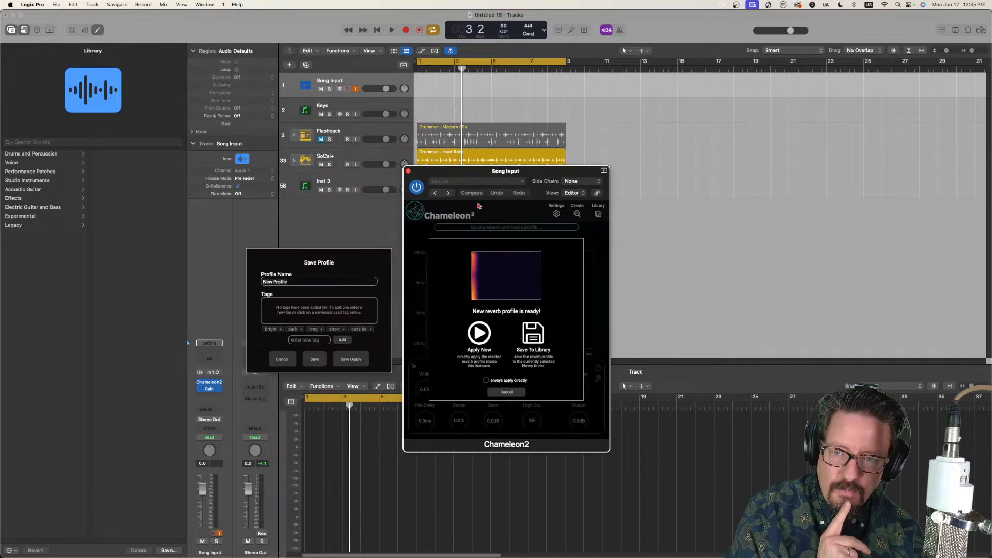
left_click(297, 283)
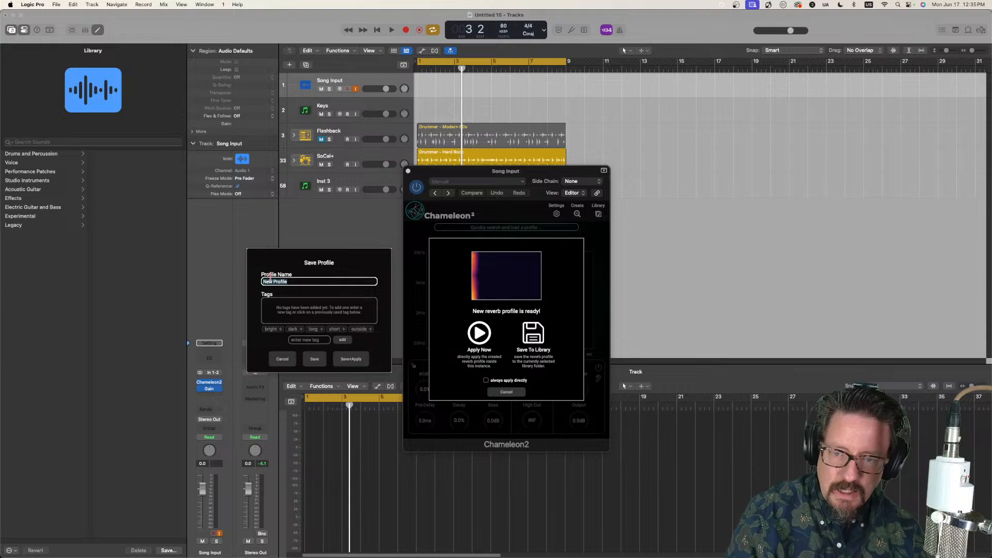
type("Spruce")
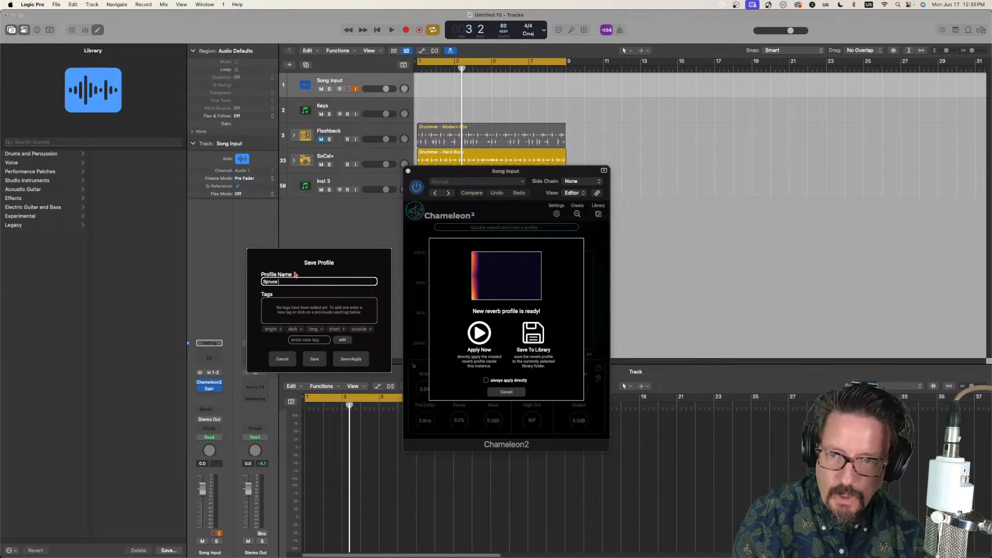
left_click(314, 359)
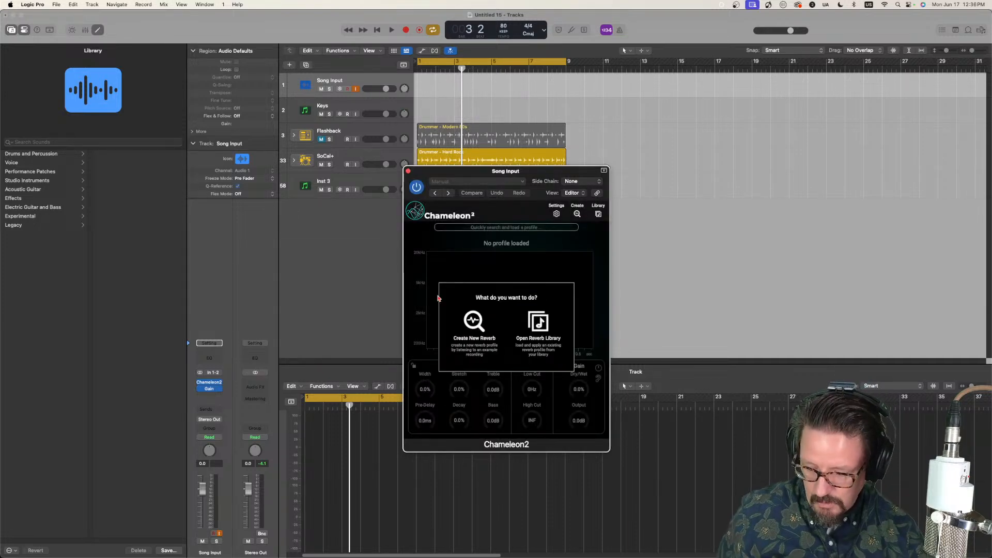
Step: Capture a reverb profile with the Song Input track's Chameleon2, discard it, and capture a new one
left_click(474, 322)
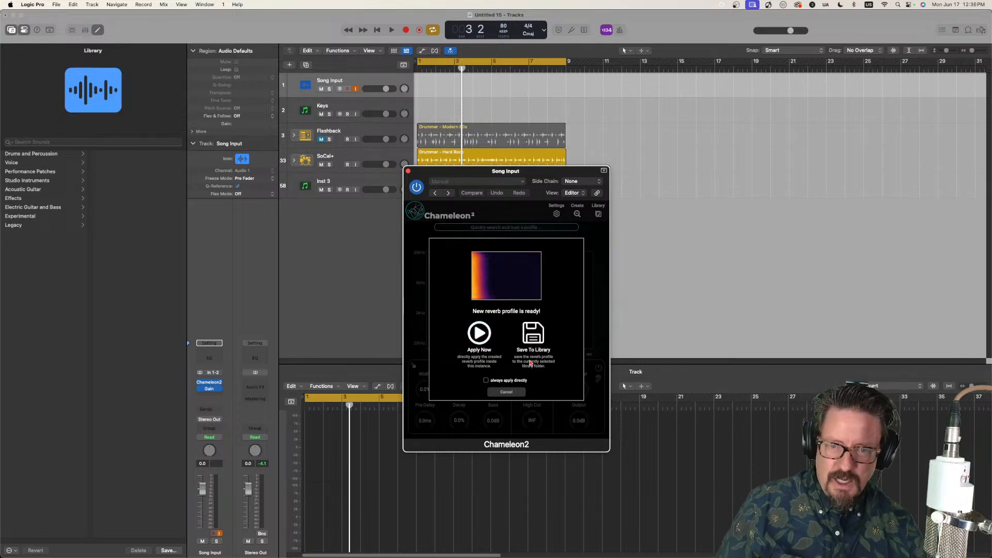
left_click(504, 392)
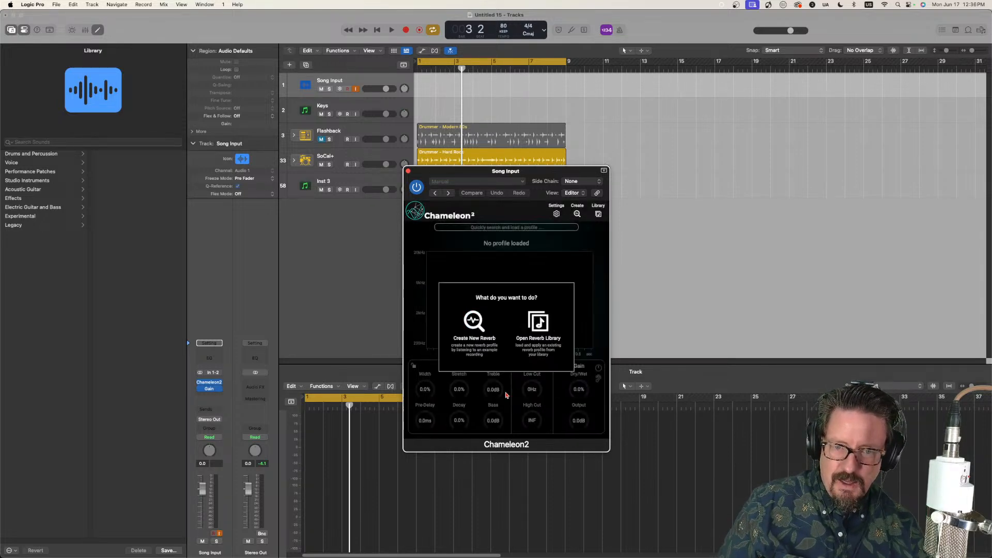
left_click(471, 324)
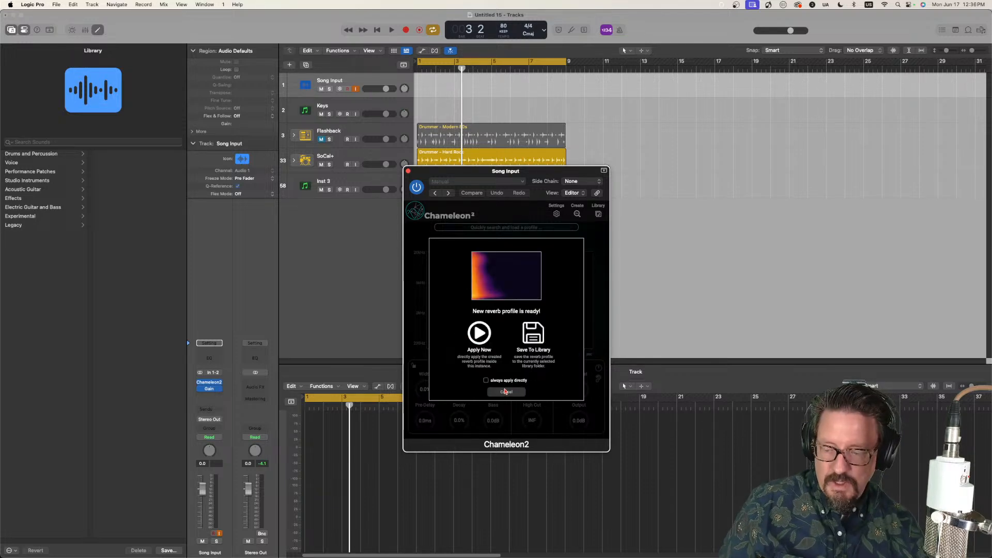
Step: Save the newly captured reverb profile to the library as "Spruce 2"
left_click(529, 343)
left_click_drag(521, 175, 289, 177)
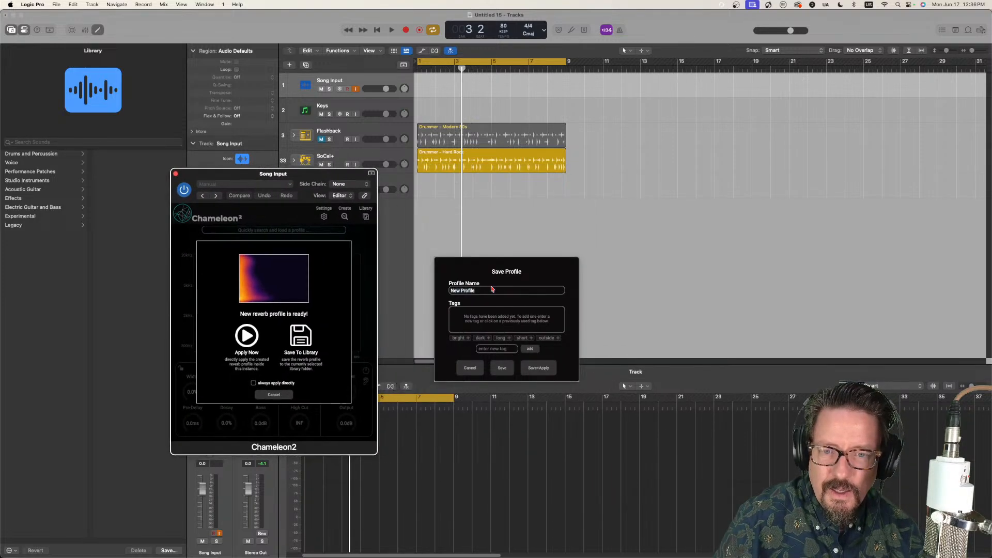
type("Sp")
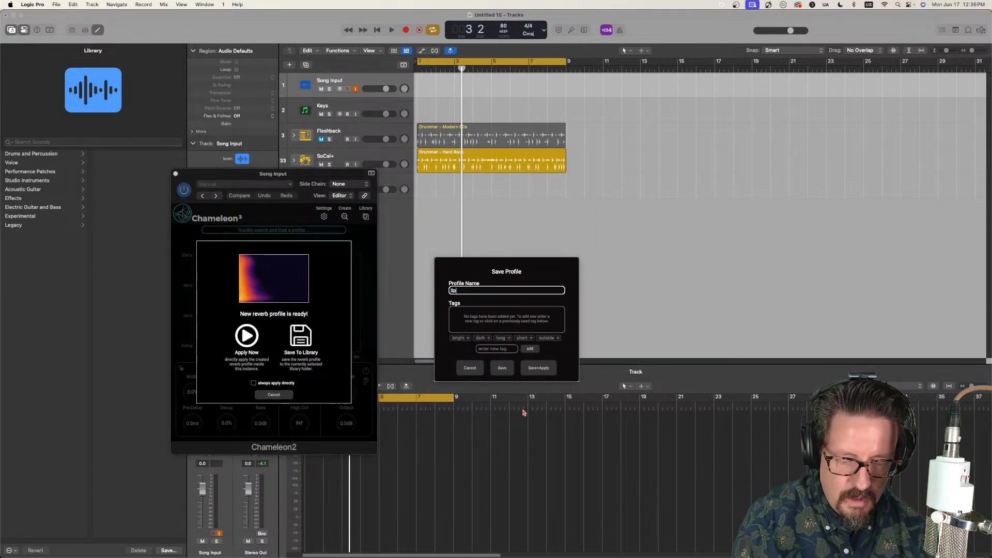
type("ruce 2")
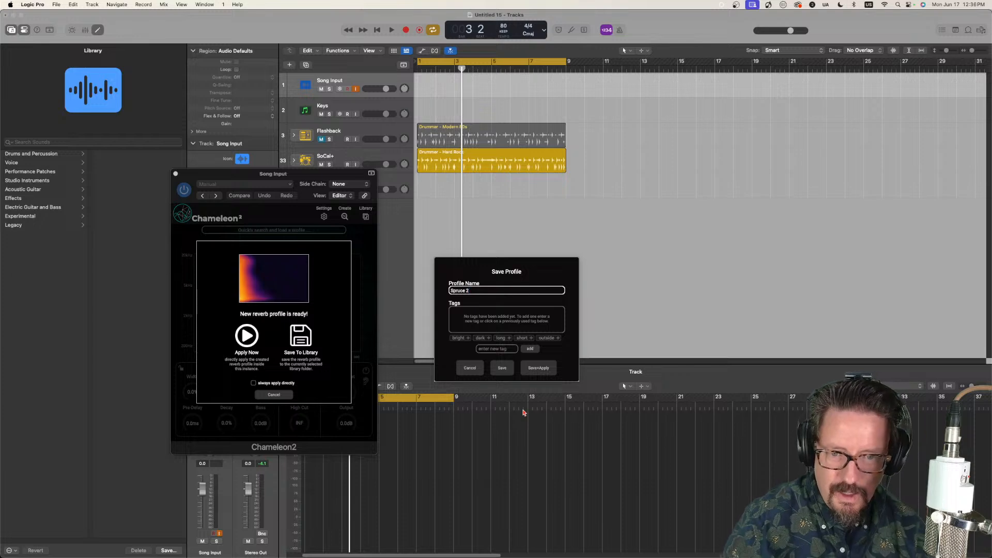
left_click(502, 368)
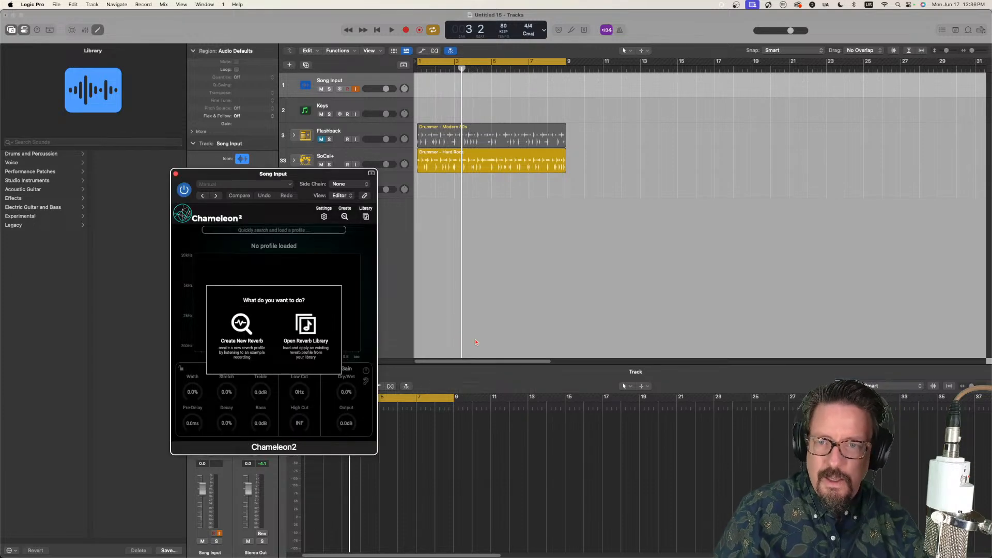
Step: Open the Keys track's Chameleon2, load the "Spruce 2" profile from the library and set Dry/Wet to 25.5%
left_click(354, 106)
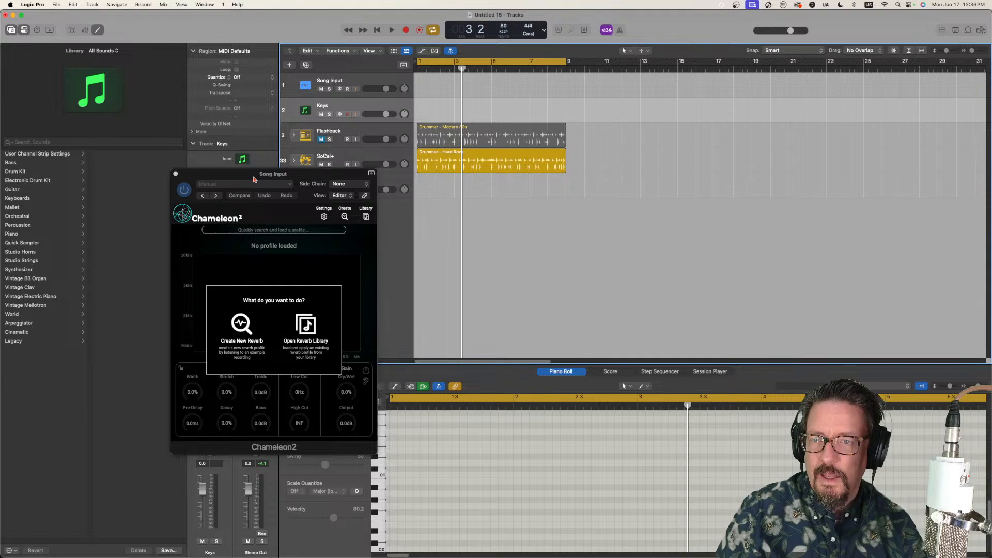
left_click_drag(253, 179, 586, 189)
left_click(209, 385)
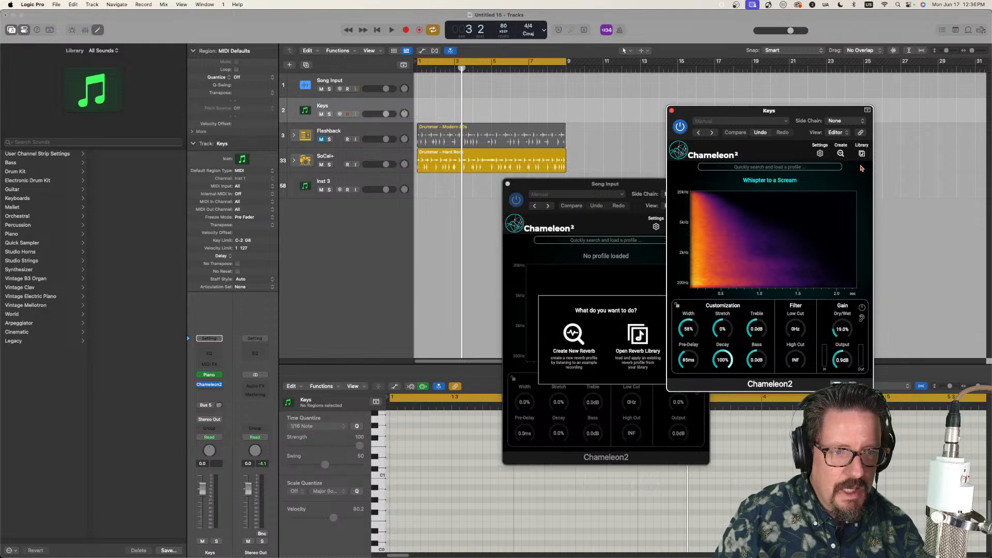
left_click(862, 154)
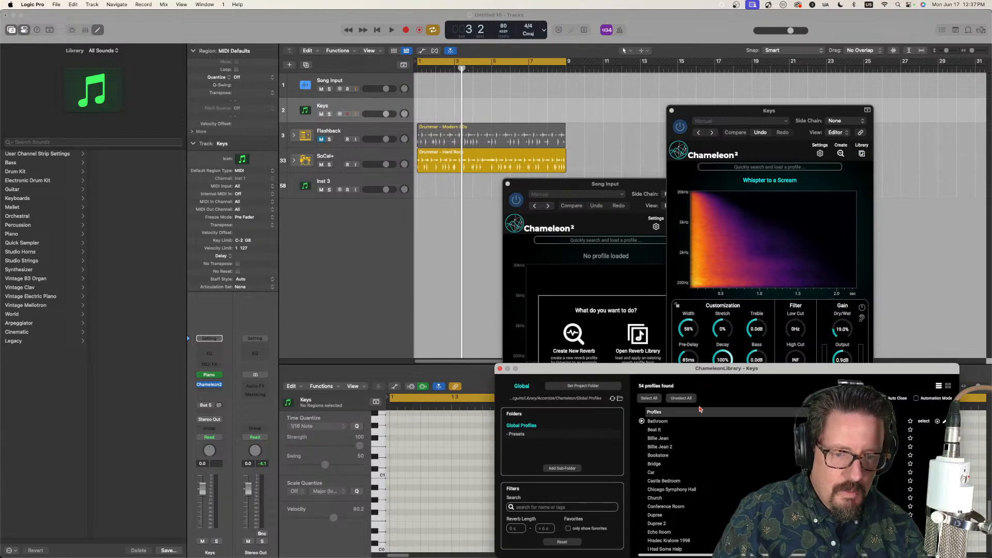
scroll(667, 486, "down", 10)
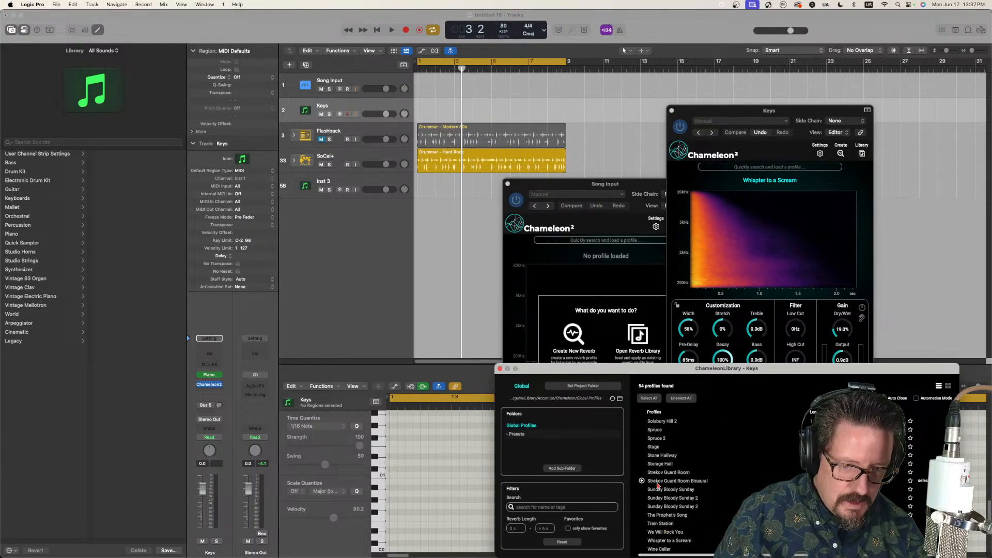
left_click(655, 438)
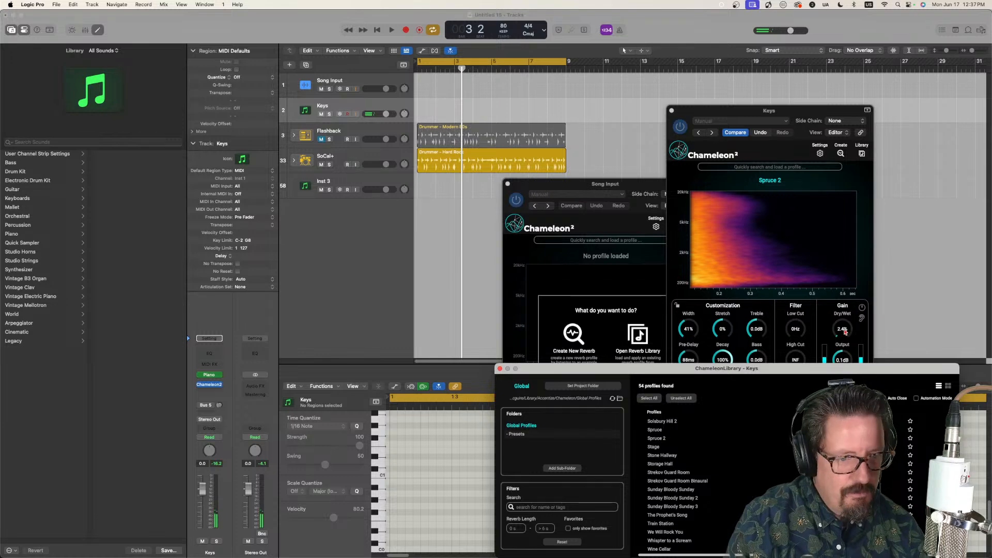
left_click_drag(844, 331, 835, 350)
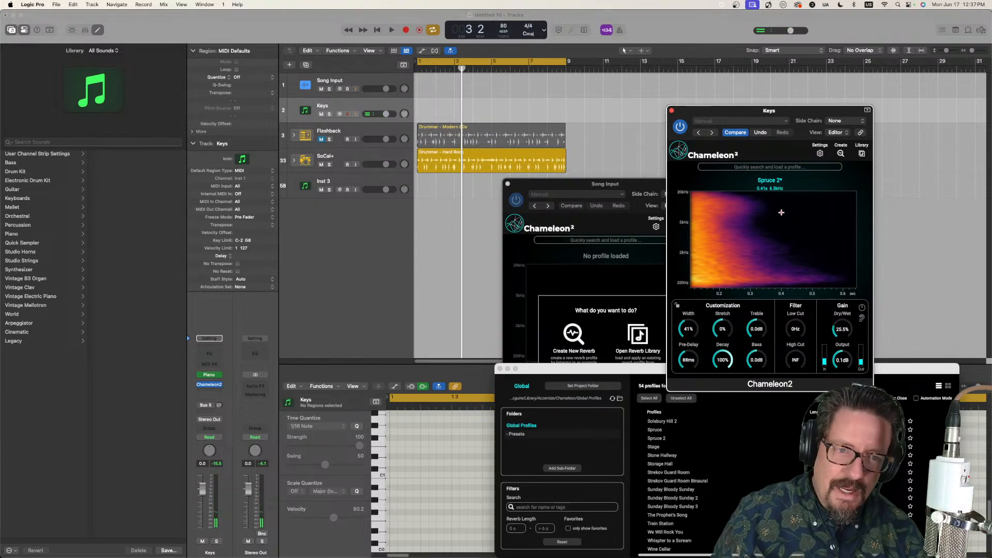
Step: Load the "Spruce" profile on the Keys track, set Dry/Wet to 14.1%, and close its Chameleon2
left_click(654, 432)
left_click(654, 431)
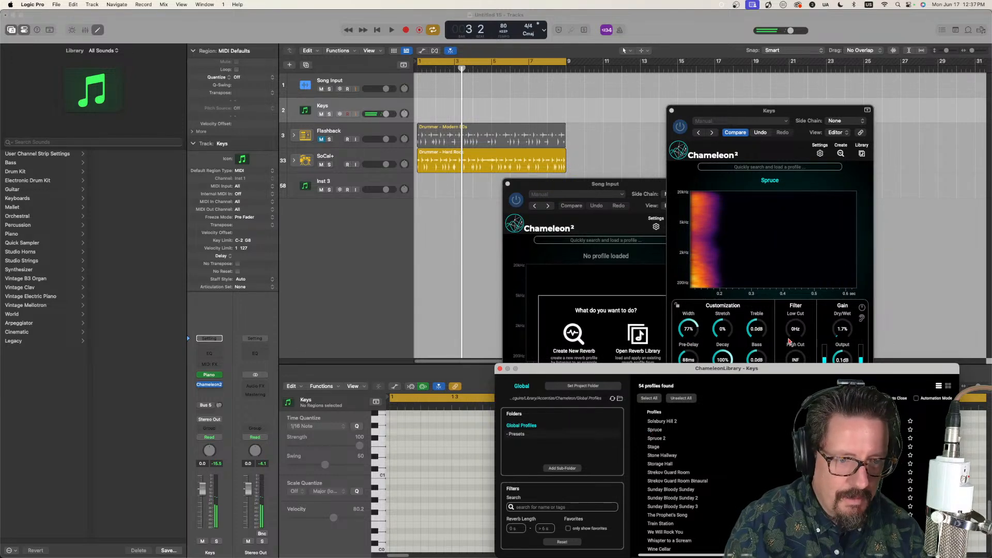
mouse_move(842, 330)
left_mouse_down()
mouse_move(840, 319)
mouse_move(843, 333)
left_mouse_up()
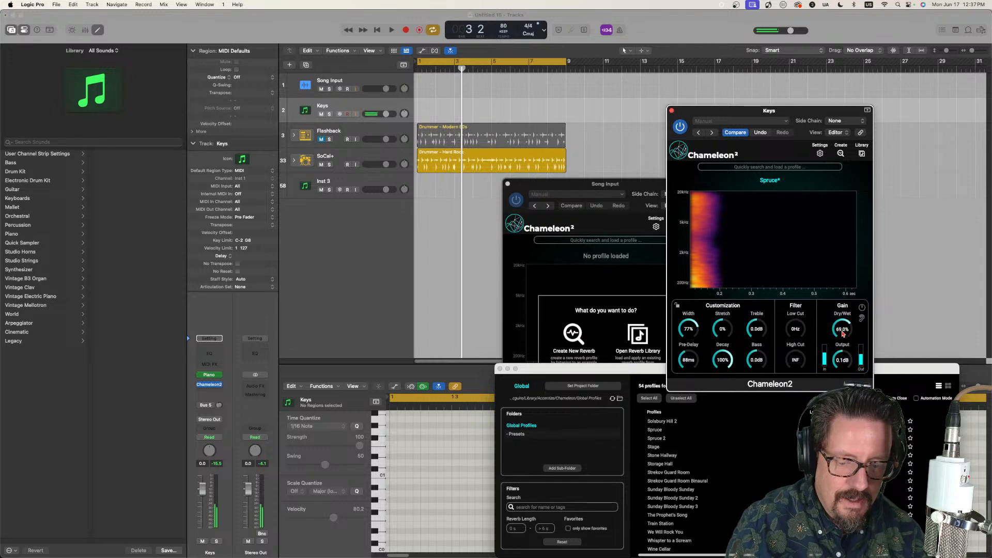
left_click_drag(843, 333, 841, 385)
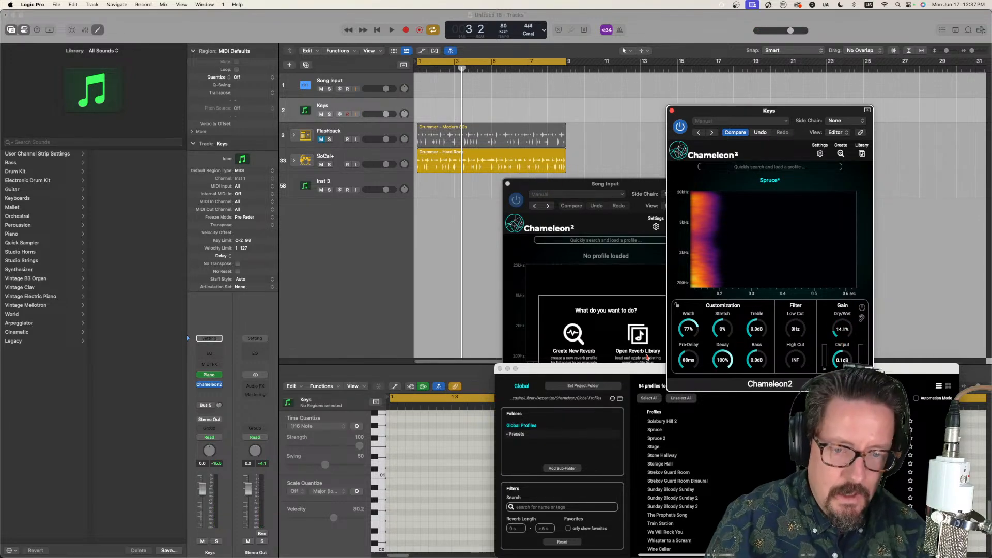
left_click(671, 110)
Step: Select the Song Input track and capture another reverb profile with its Chameleon2
left_click(368, 81)
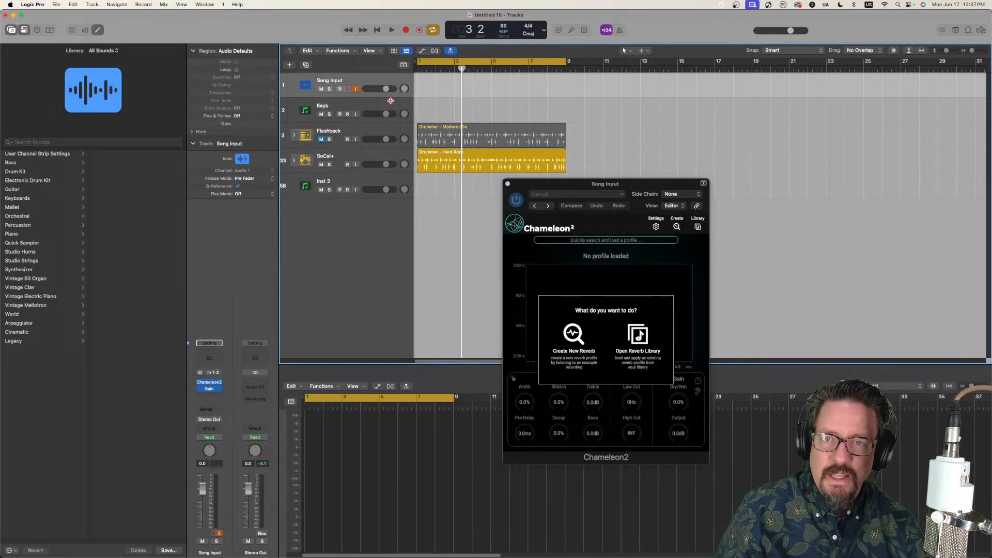
left_click_drag(589, 193, 537, 132)
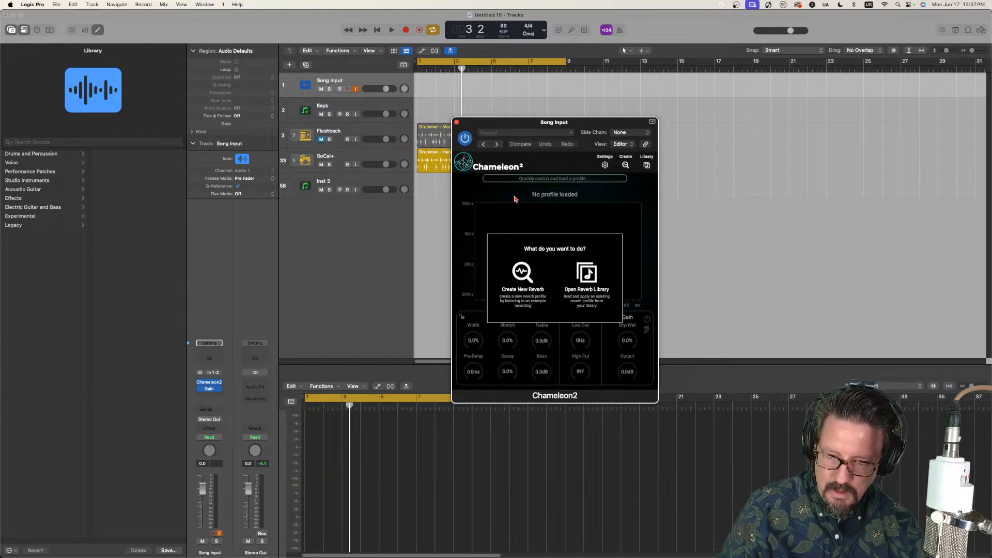
left_click(521, 279)
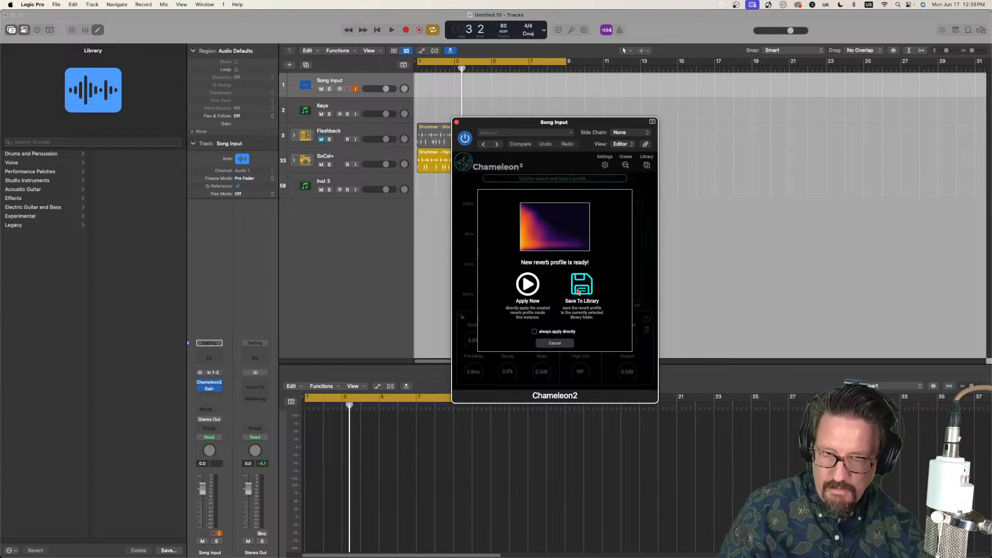
Step: Save the latest captured reverb profile to the library as "Spruce 3"
left_click(581, 285)
left_click_drag(501, 135, 659, 147)
left_click(543, 243)
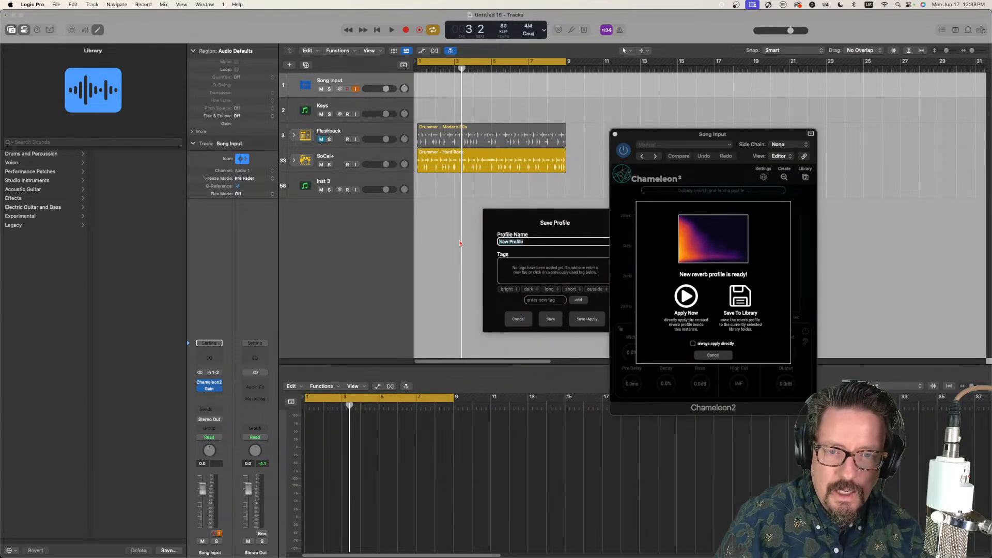
type("Spruce 3")
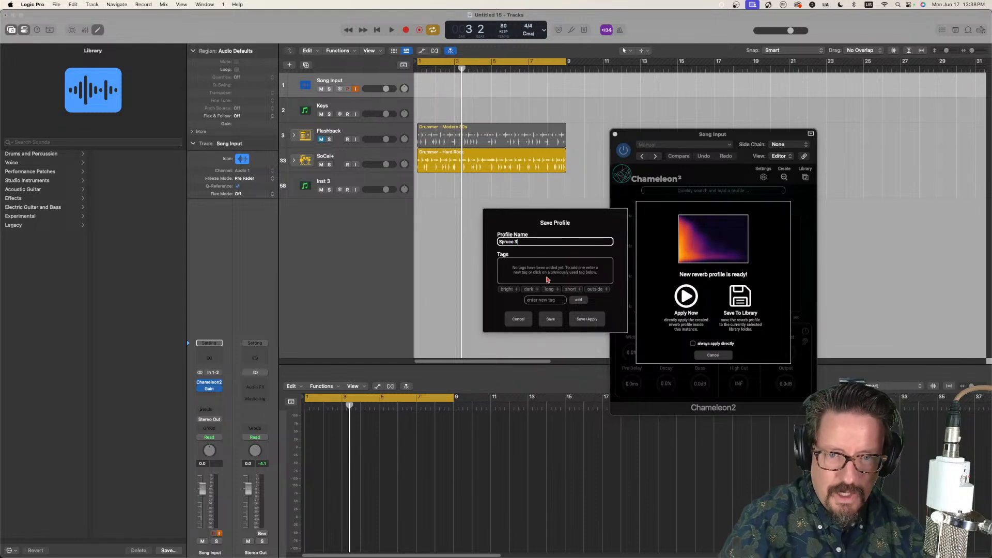
left_click(550, 323)
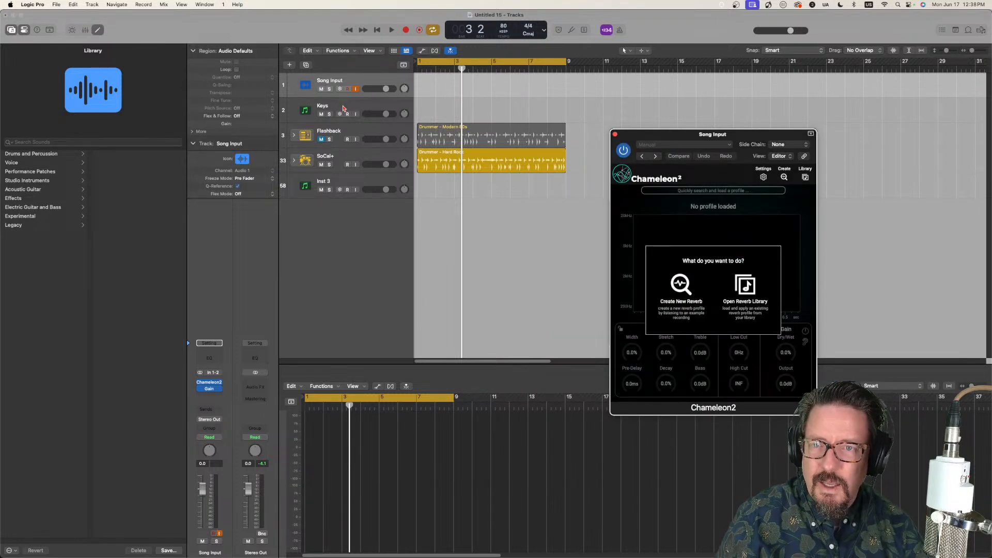
Step: Load the "Spruce 3" profile in the Keys track's Chameleon2, set Dry/Wet to 8.0%, and close the plug-in
left_click(362, 106)
left_click(209, 387)
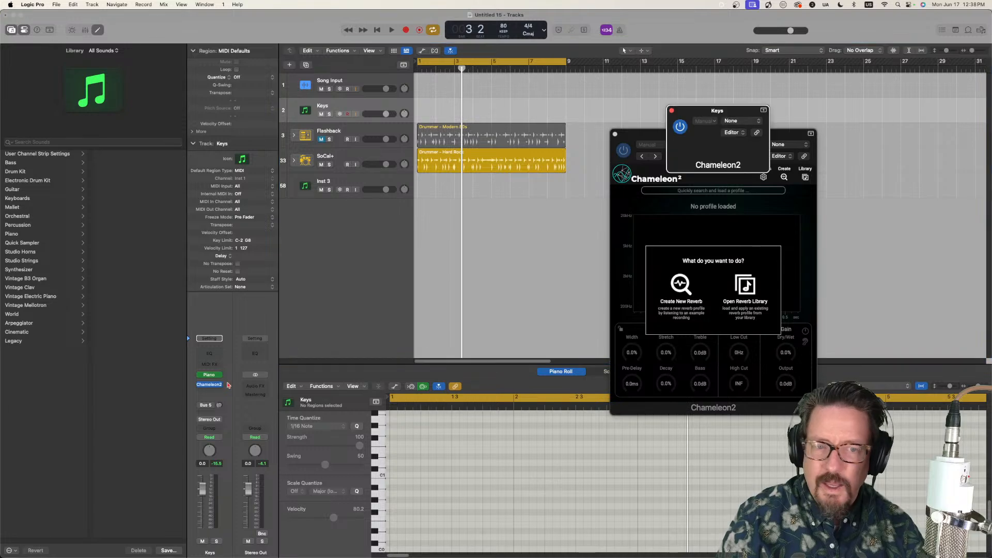
left_click(862, 153)
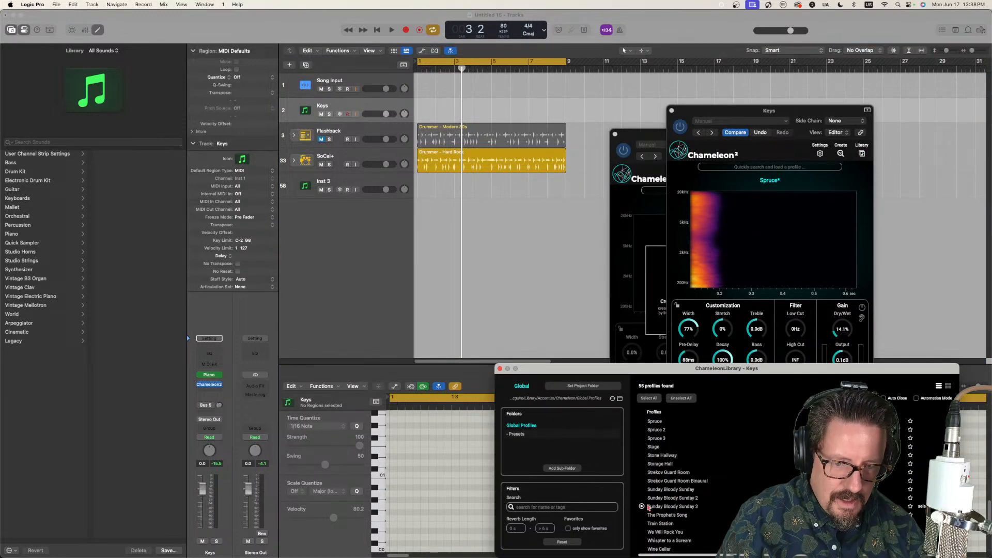
left_click(665, 439)
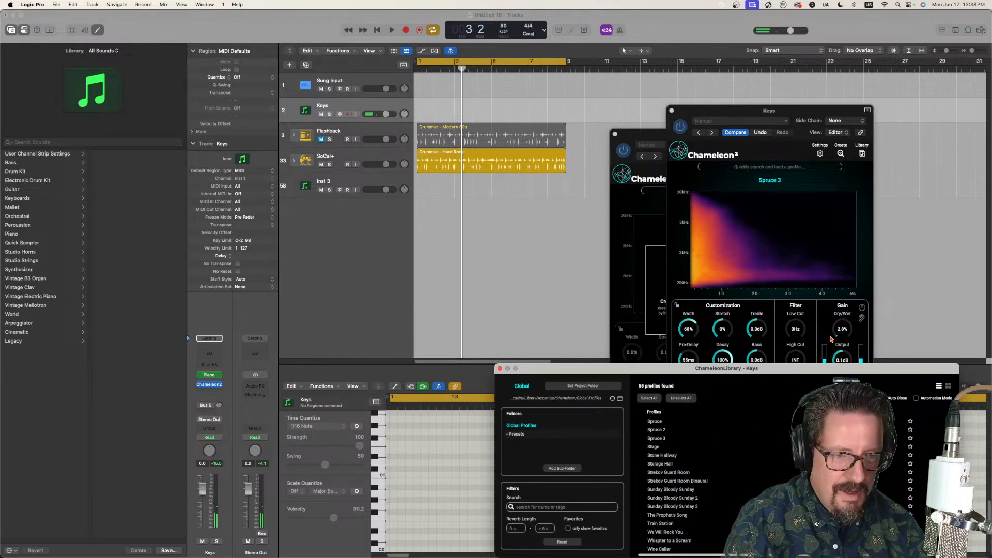
left_click_drag(848, 337, 844, 330)
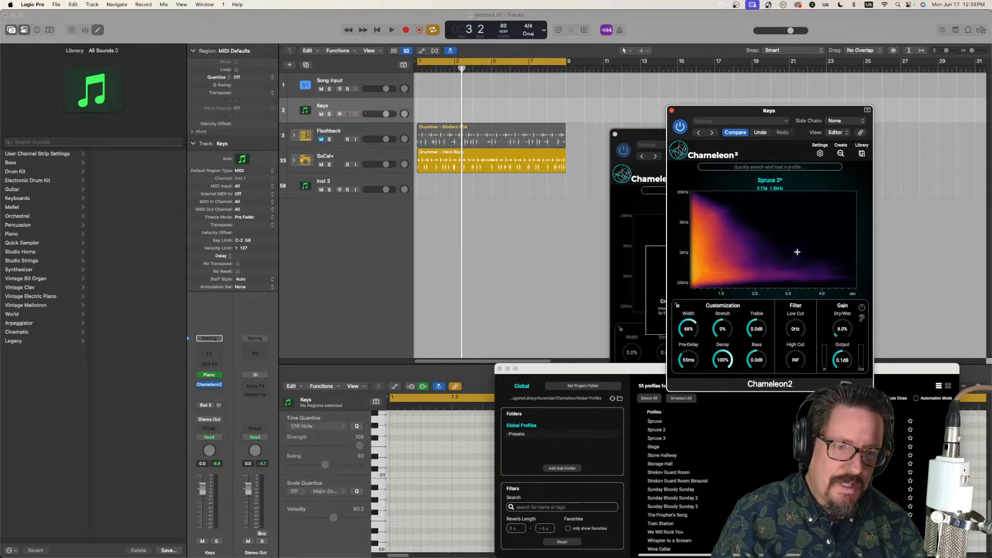
left_click_drag(792, 114, 744, 144)
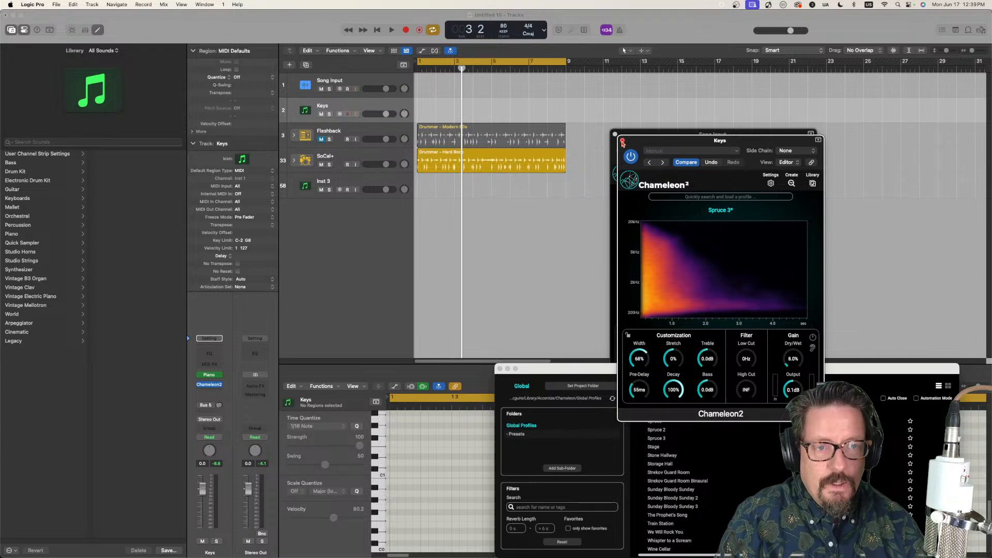
left_click(622, 142)
Step: Load the "Beat It" profile from the library into the Song Input track's Chameleon2
left_click_drag(646, 136, 431, 91)
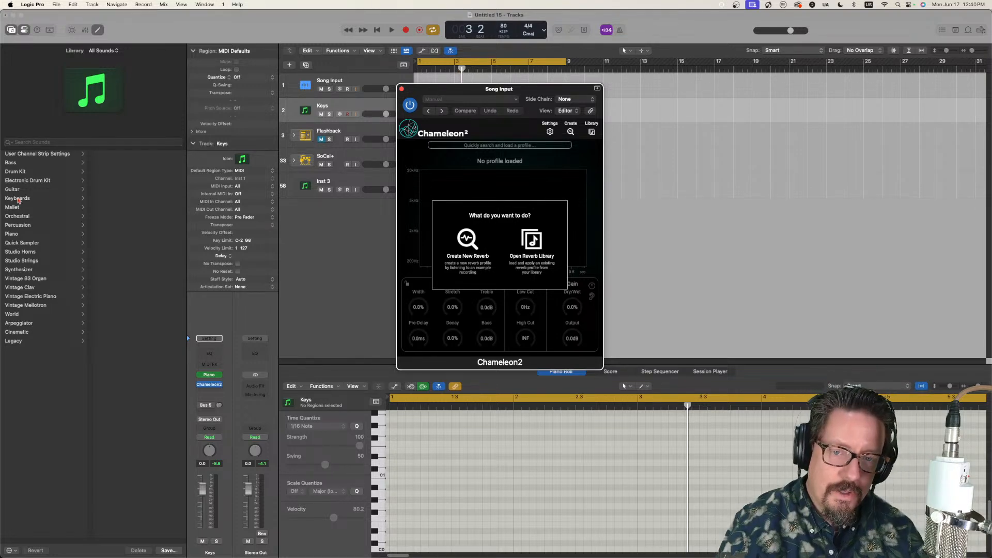
left_click(592, 130)
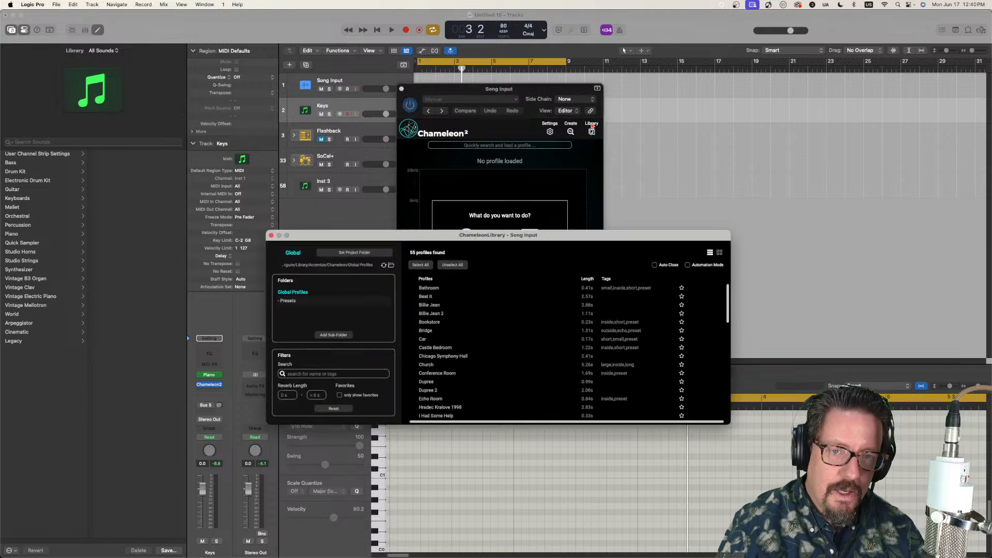
left_click_drag(584, 234, 595, 164)
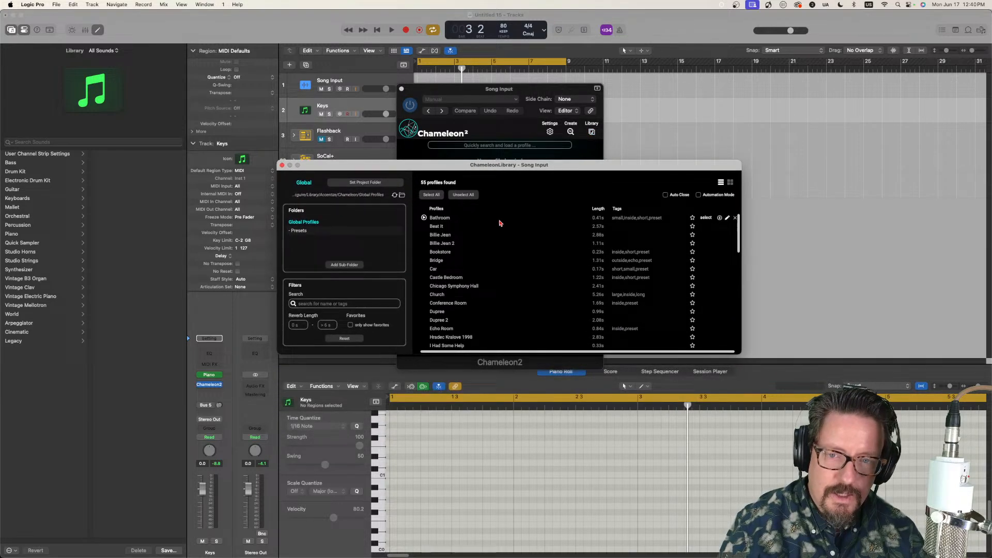
left_click(439, 227)
left_click_drag(514, 160, 500, 352)
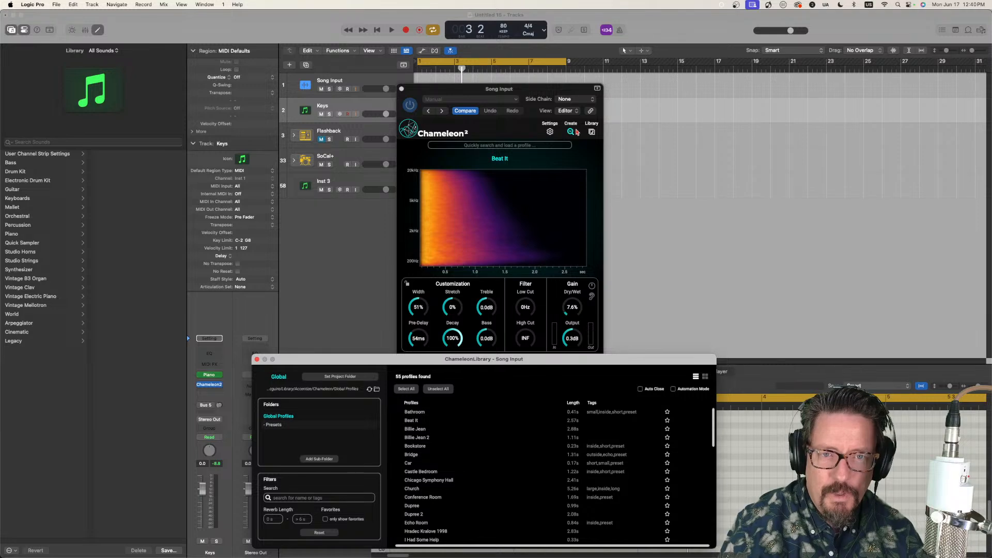
Step: Start exporting the "Beat It" profile, look into the "IRs Stream" destination folder, and cancel the export
left_click(521, 166)
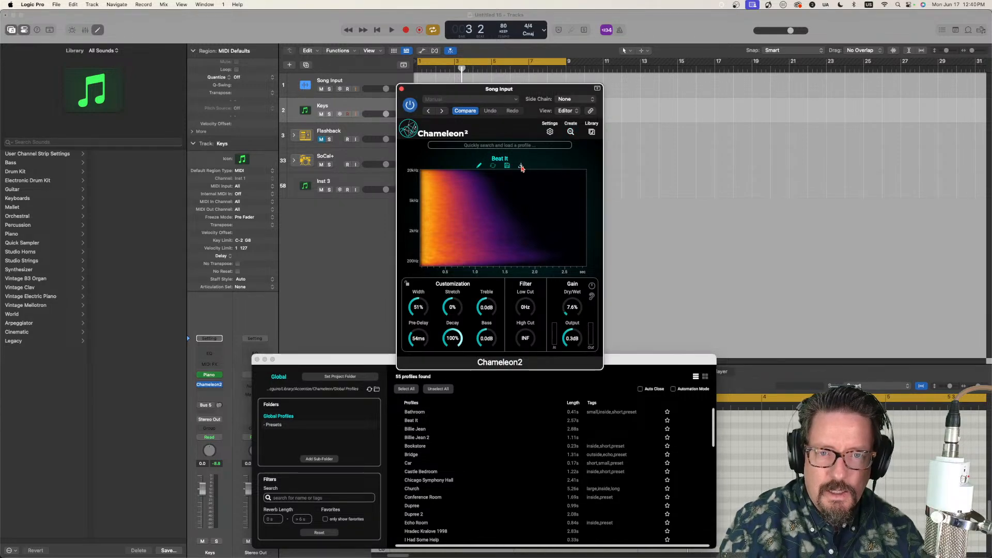
left_click(506, 124)
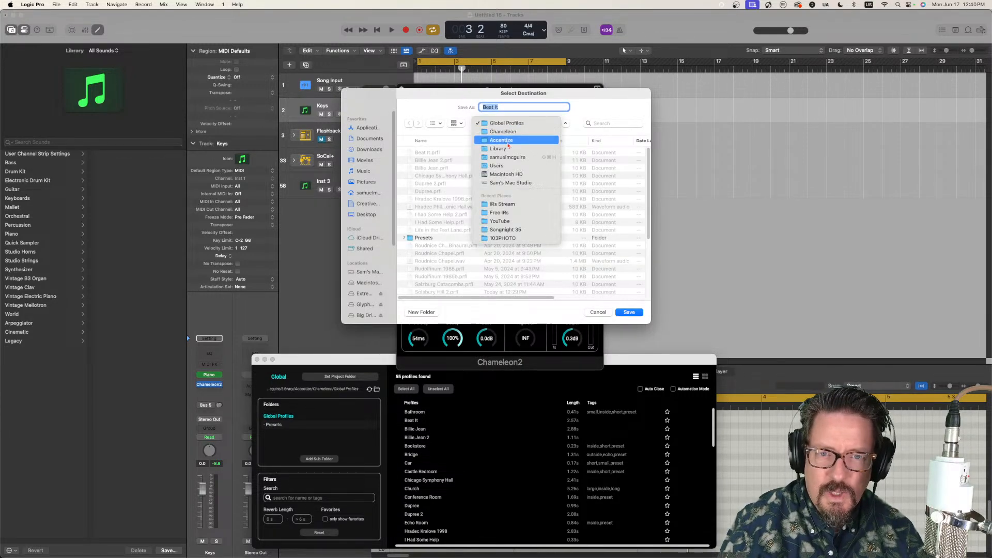
left_click(509, 202)
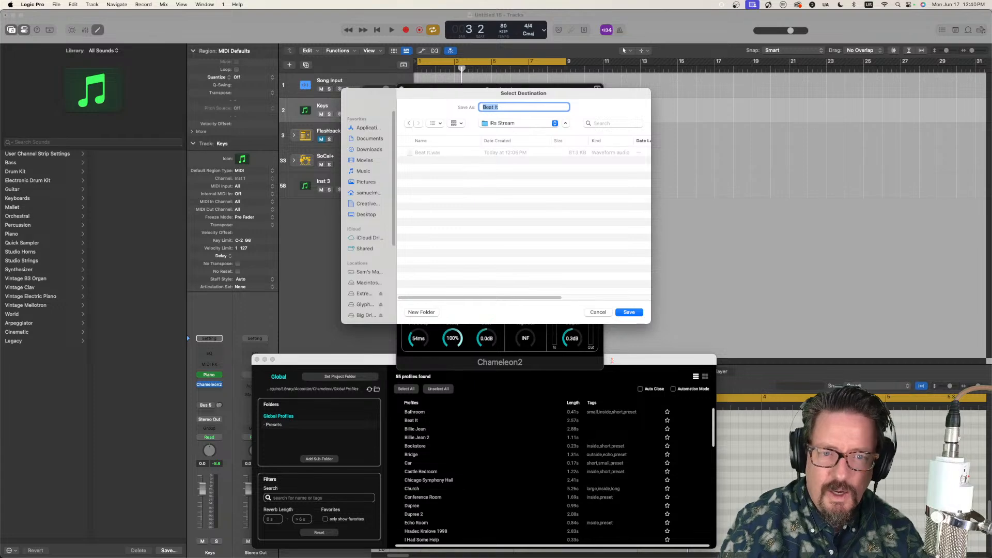
left_click(598, 313)
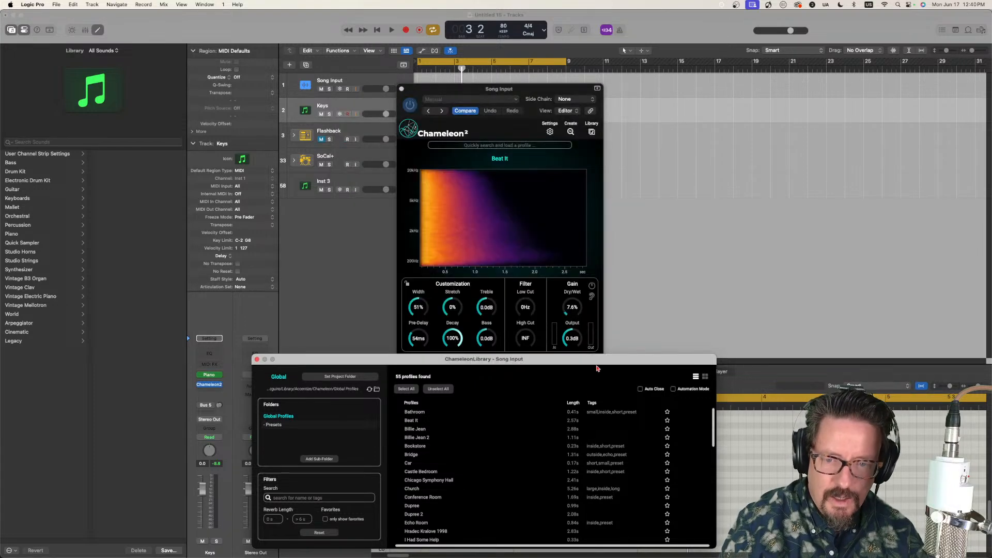
Step: Load the "Billie Jean 2" profile from the library and export it to the "IRs Stream" folder
double_click(423, 440)
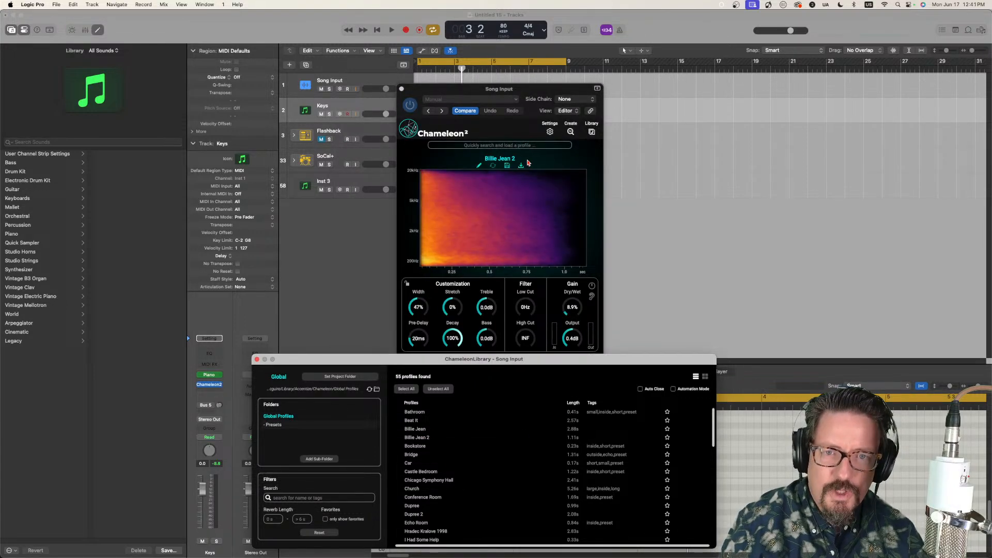
left_click(522, 168)
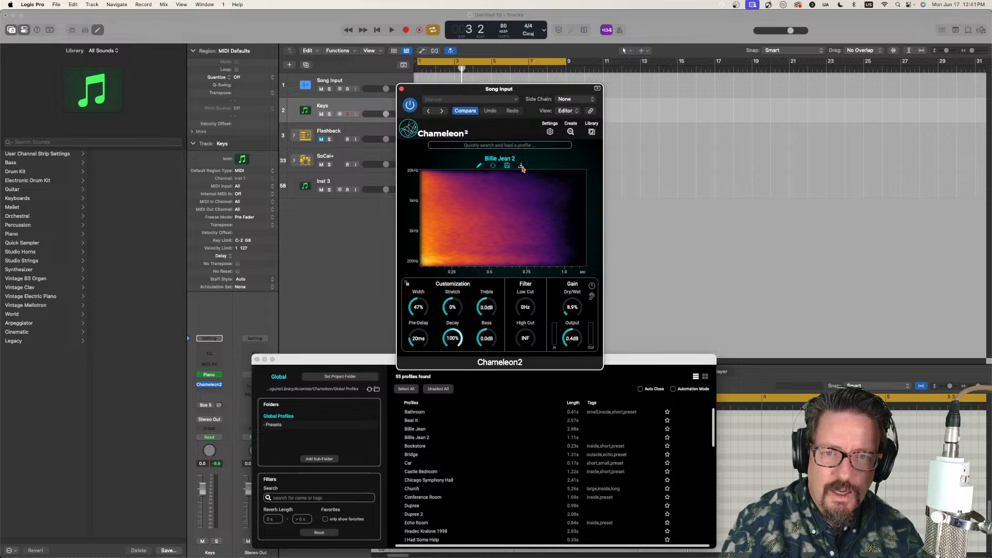
left_click(516, 123)
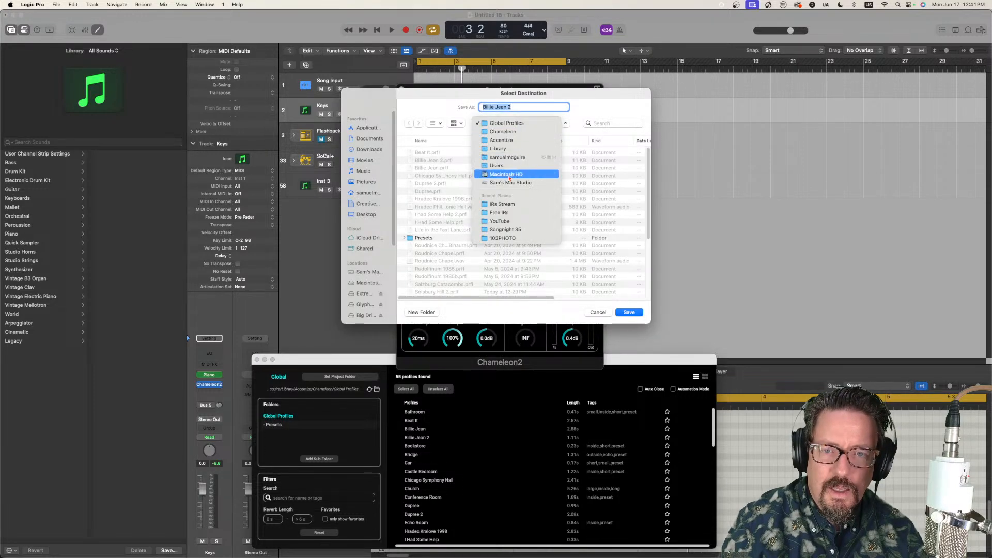
left_click(511, 206)
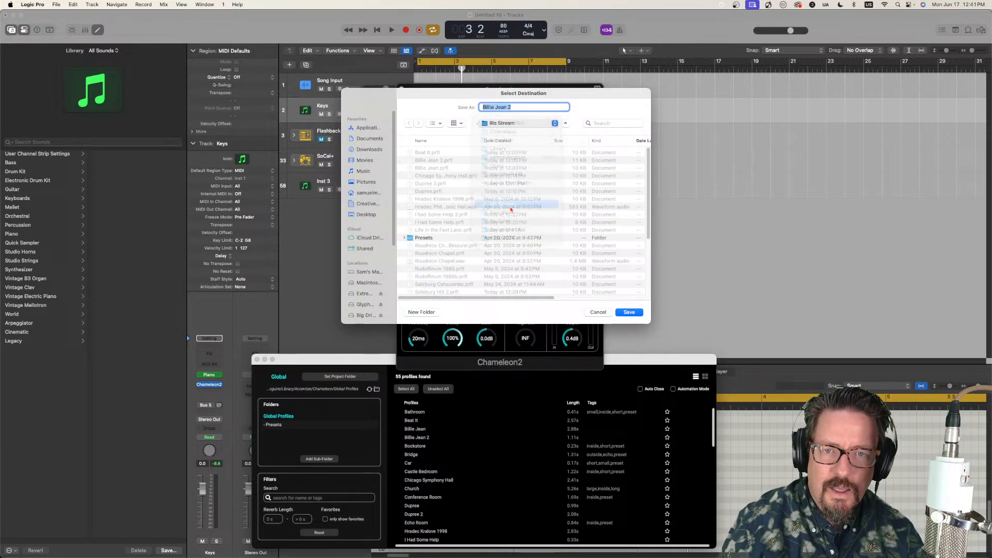
left_click(629, 312)
Step: Load the "Chicago Symphony Hall" profile from the library and export it to the "IRs Stream" folder
left_click_drag(620, 361, 611, 249)
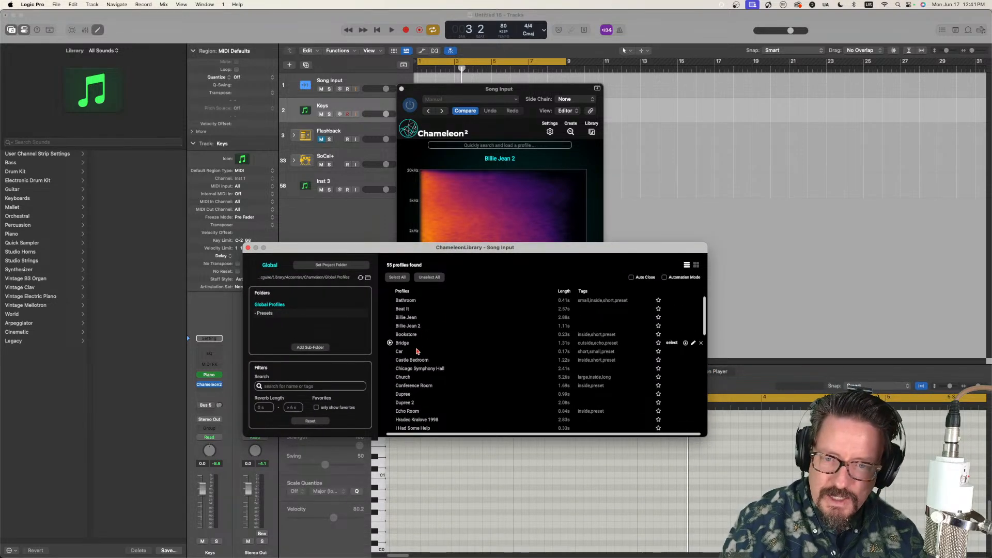
double_click(424, 369)
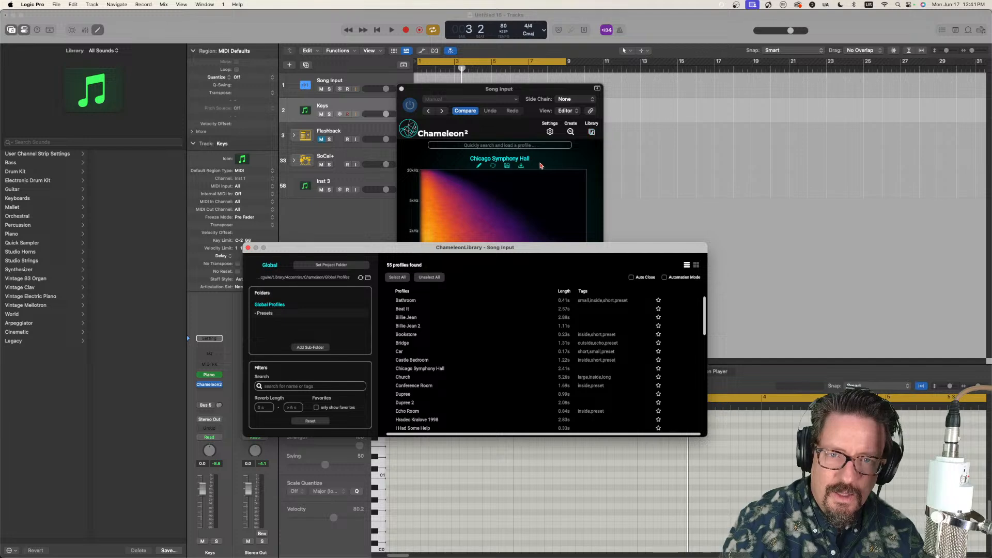
left_click(521, 166)
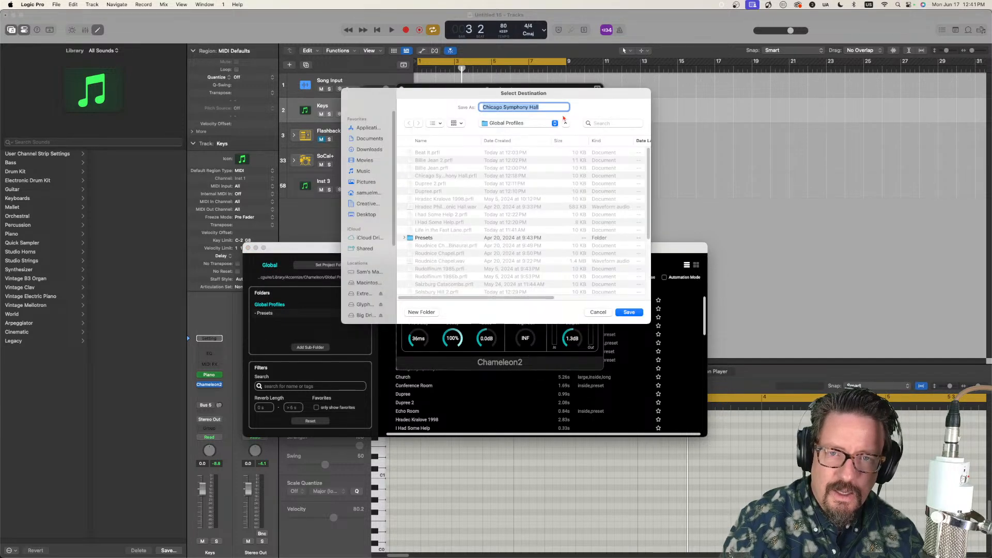
left_click(527, 125)
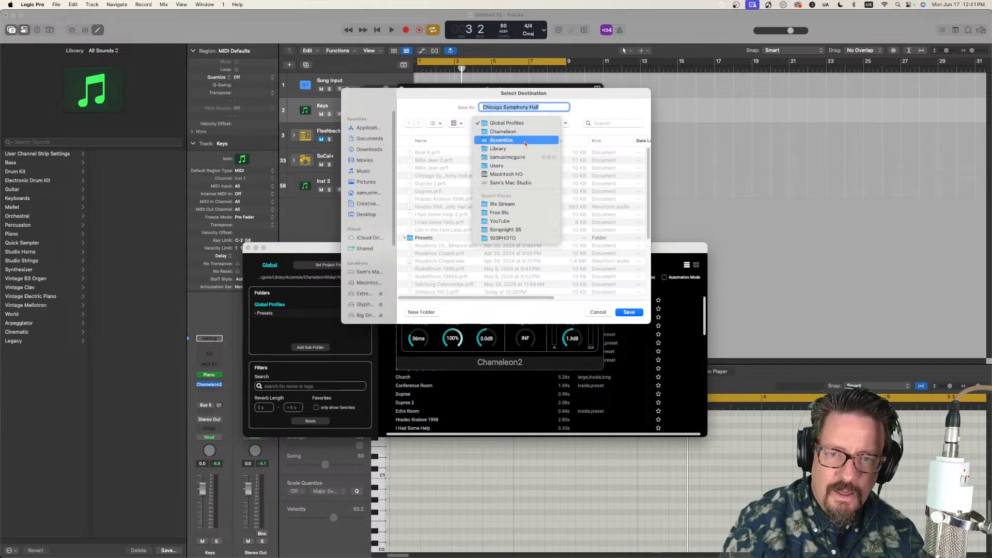
left_click(512, 205)
left_click(630, 312)
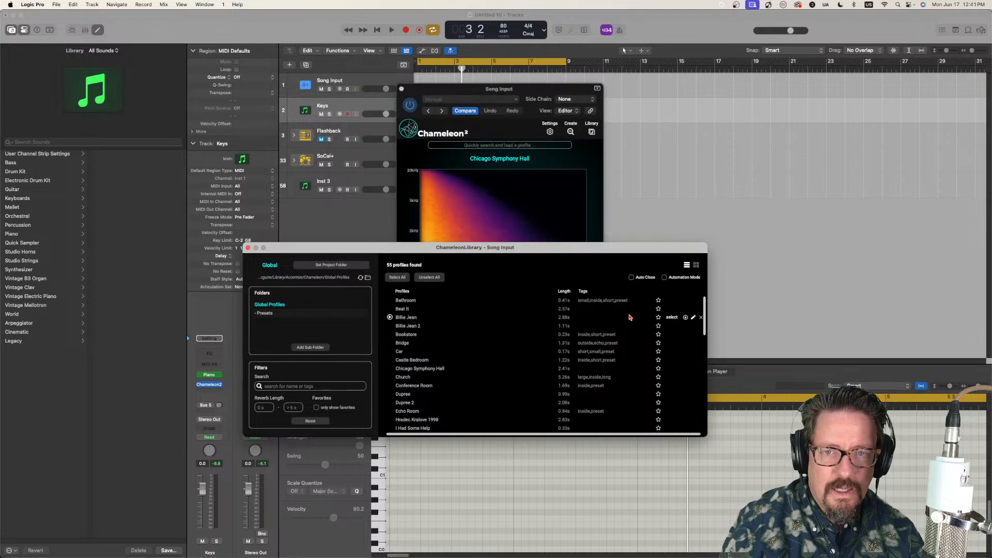
Step: Load the "Solsbury Hill" profile from the library and export it to the "IRs Stream" folder
scroll(466, 339, "down", 5)
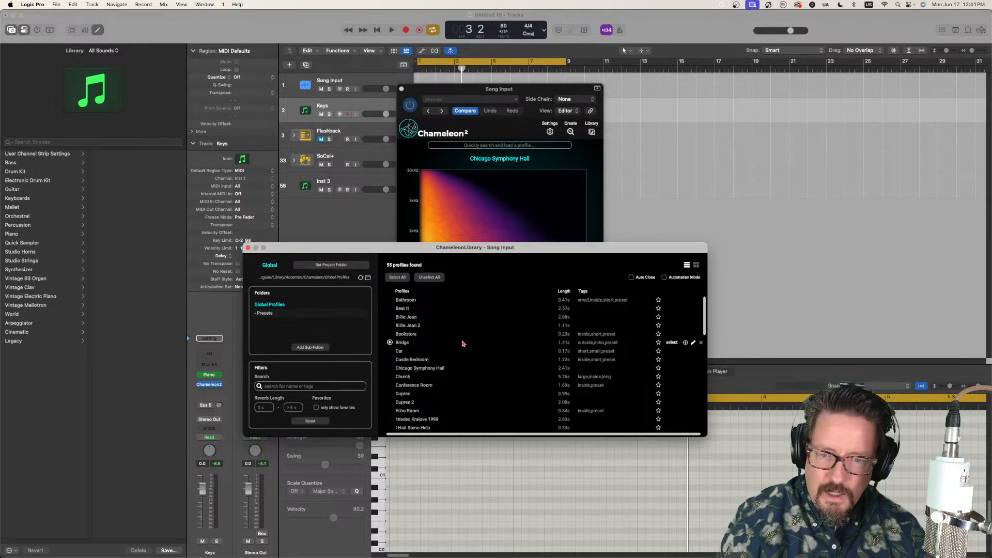
scroll(462, 344, "down", 6)
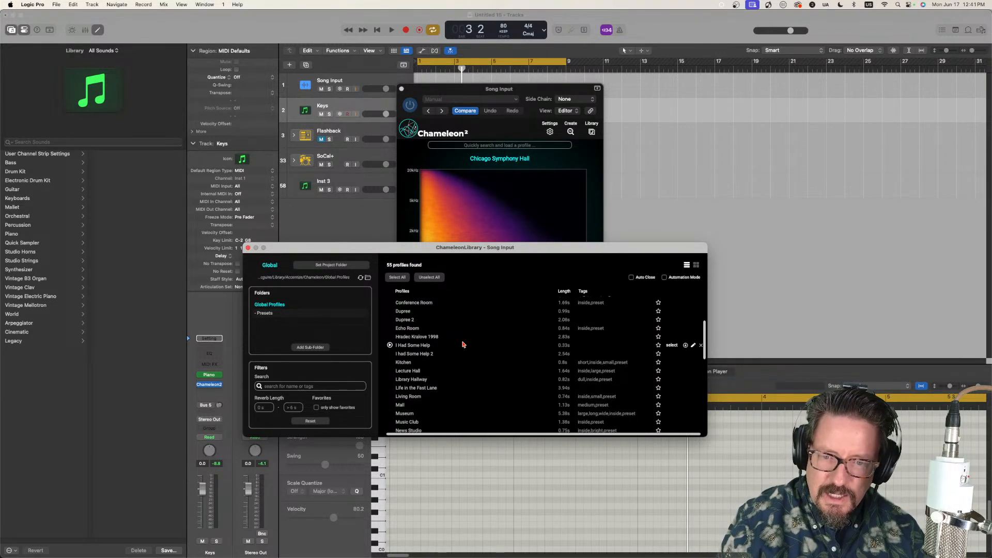
scroll(463, 352, "down", 6)
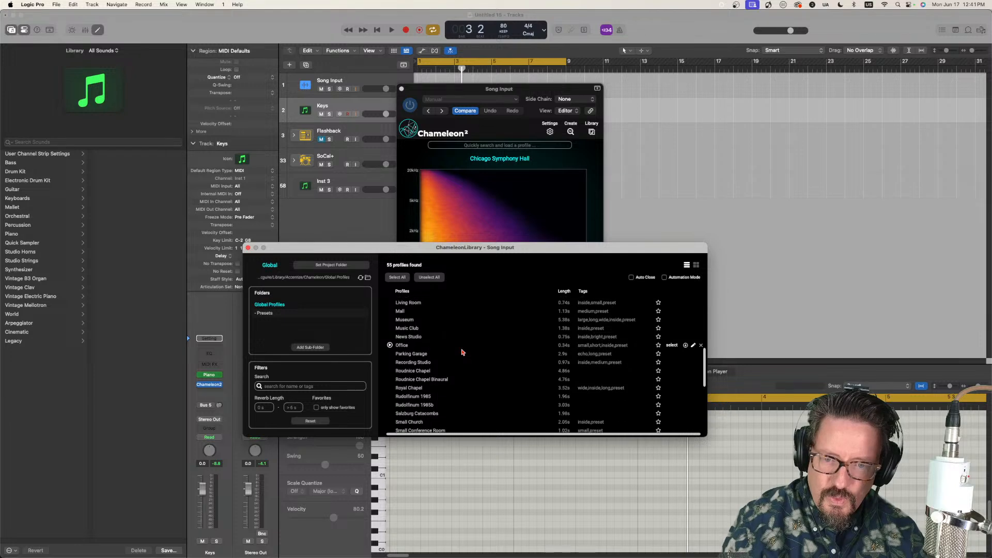
scroll(460, 386, "down", 1)
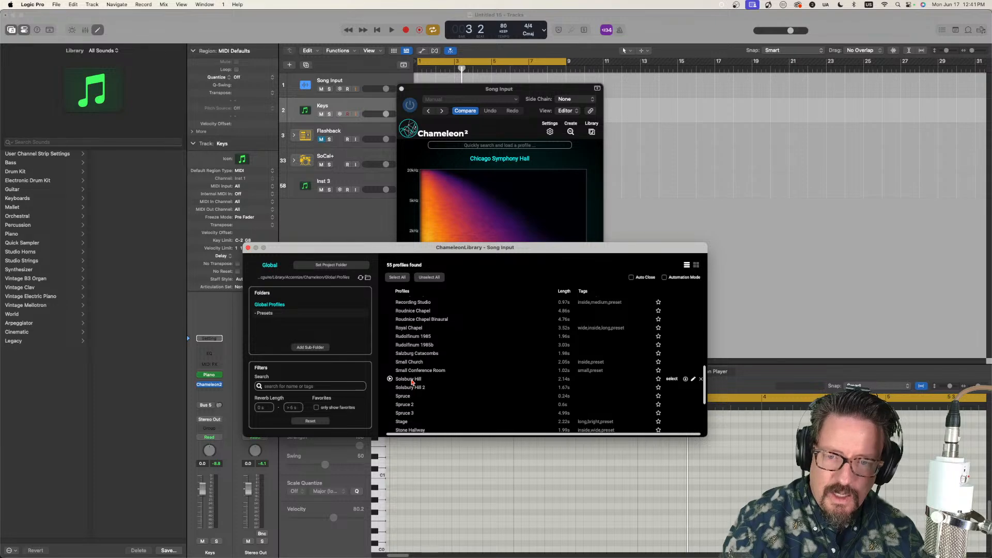
double_click(412, 380)
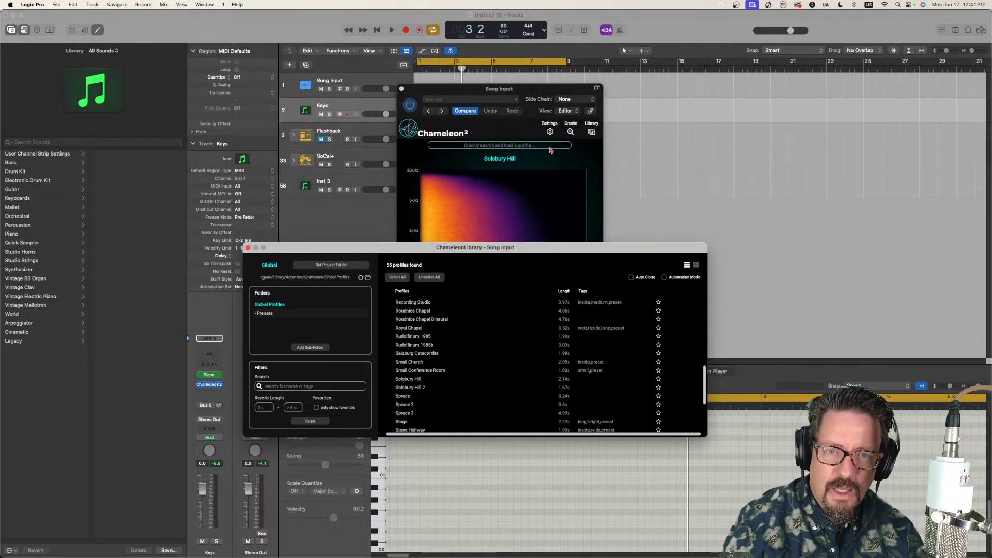
left_click(521, 167)
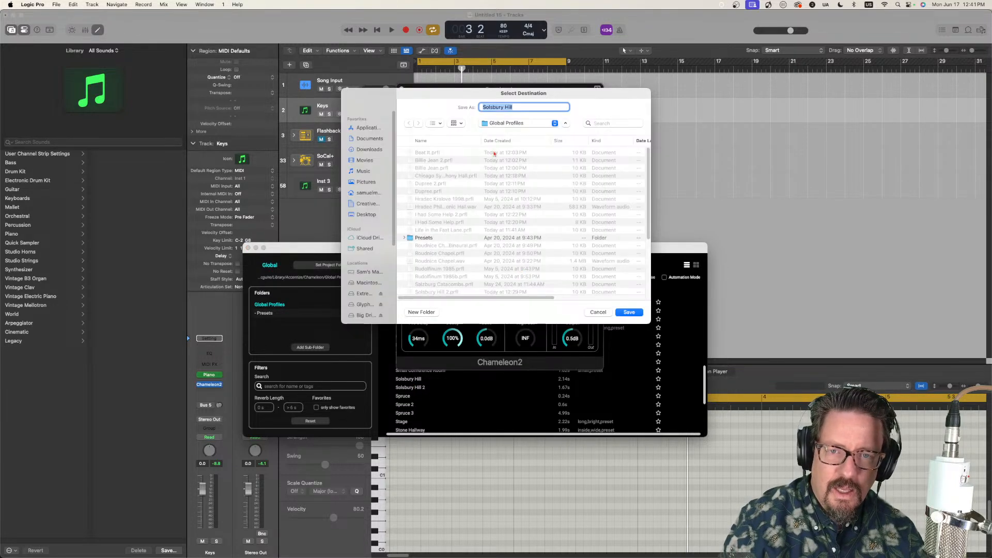
left_click(520, 125)
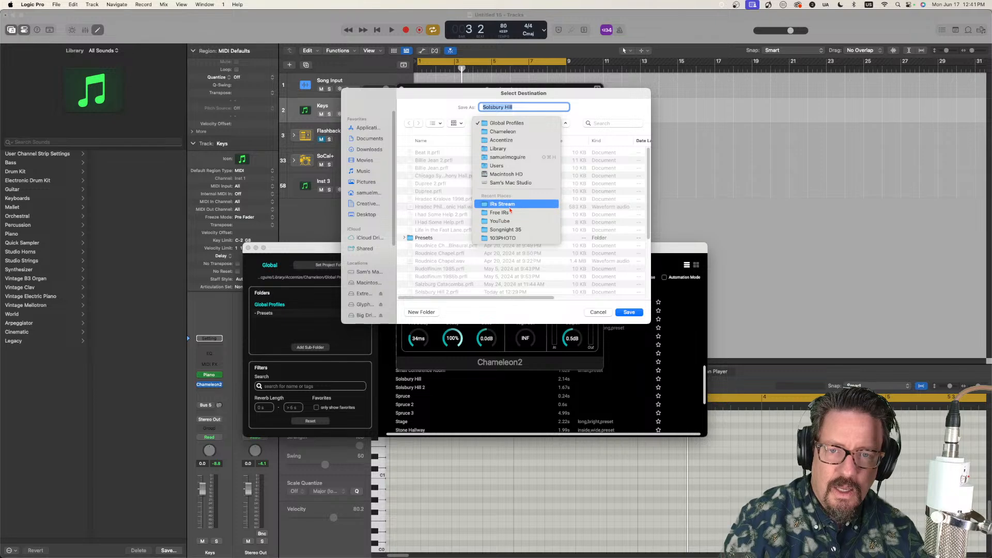
left_click(517, 202)
left_click(630, 312)
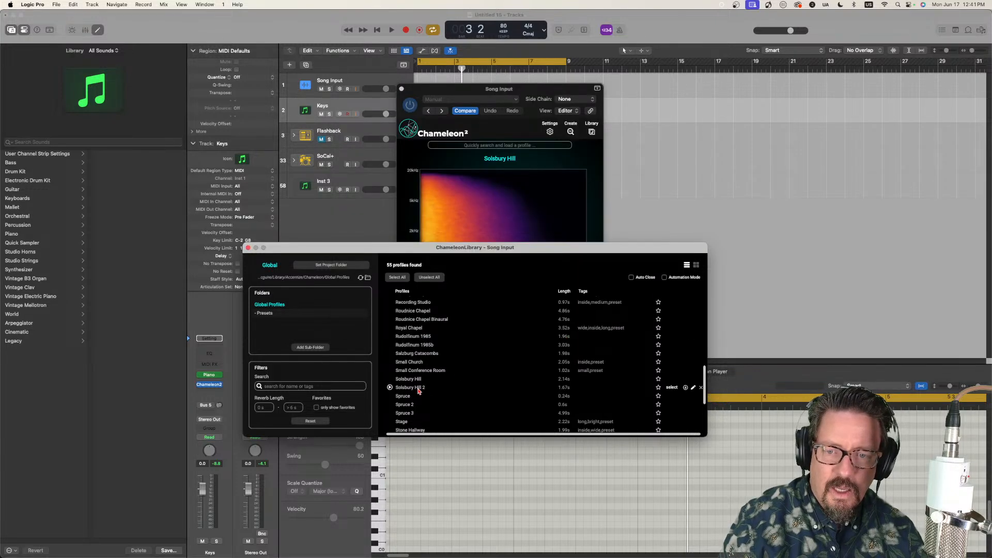
Step: Load the "Solsbury Hill 2" profile from the library and export it to the "IRs Stream" folder
double_click(418, 387)
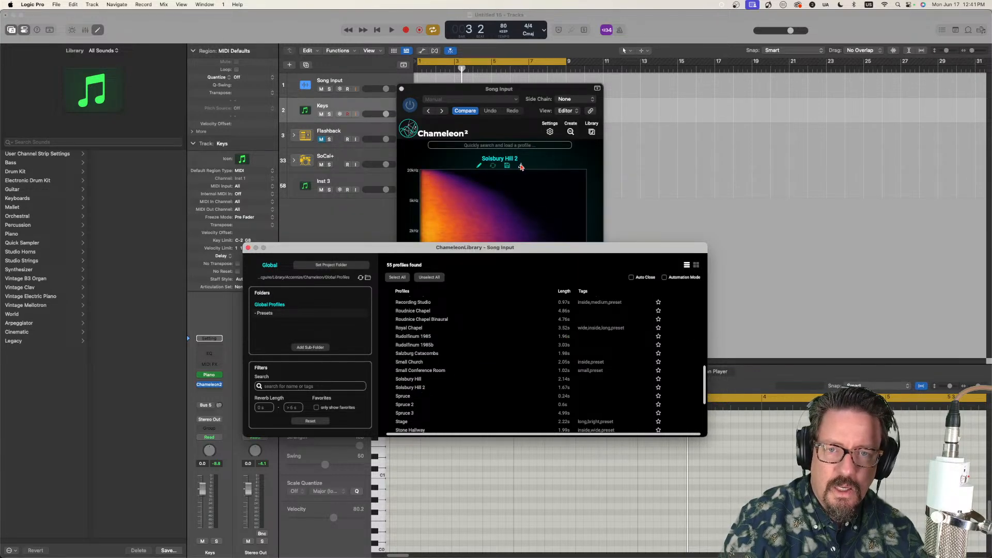
left_click(520, 167)
left_click(521, 166)
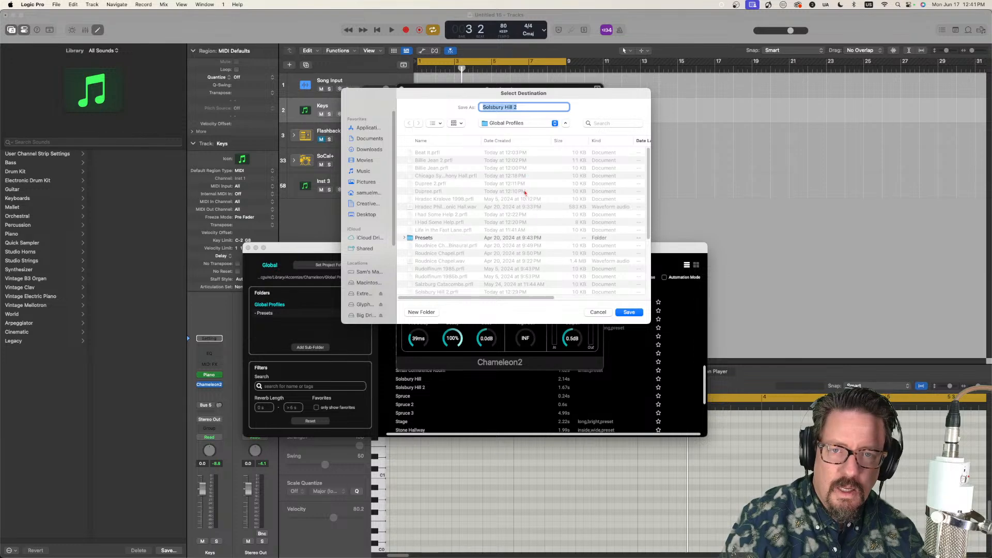
left_click(517, 124)
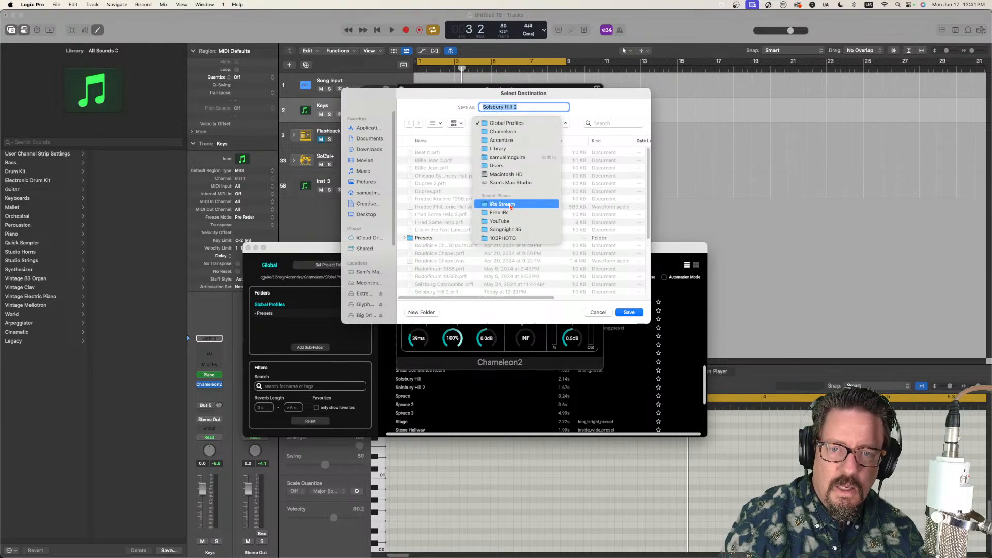
left_click(511, 206)
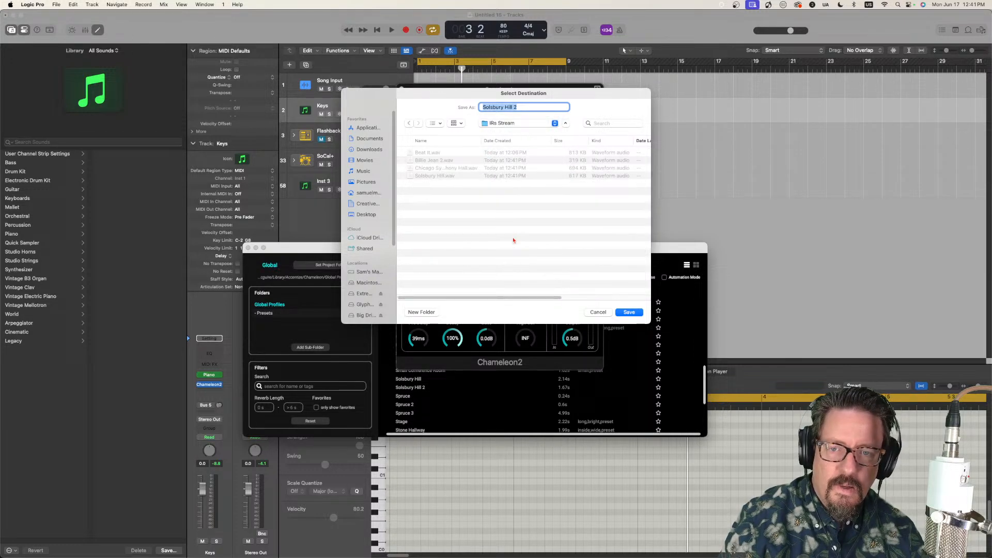
left_click(628, 313)
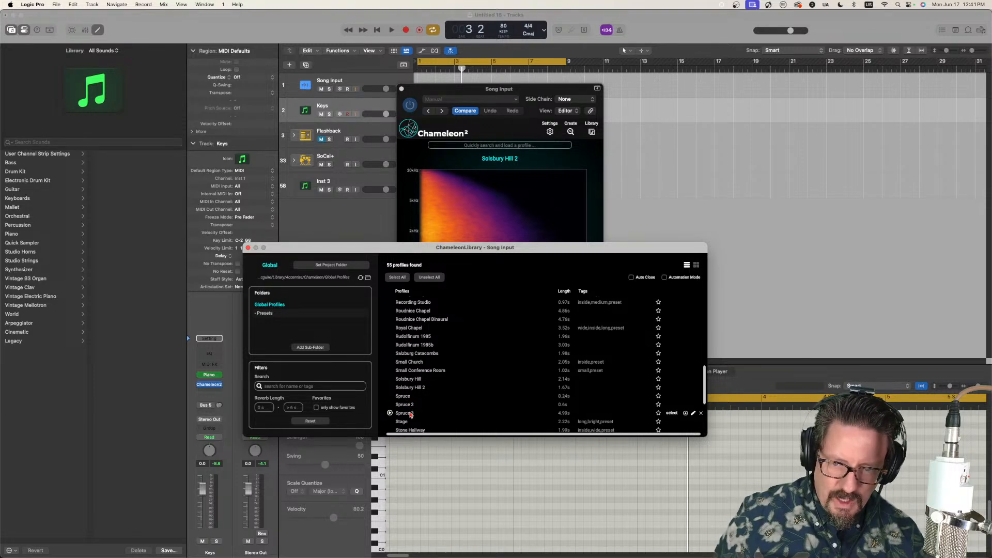
Step: Load the "Spruce 3" profile from the library and export it to the "IRs Stream" folder
left_click(672, 413)
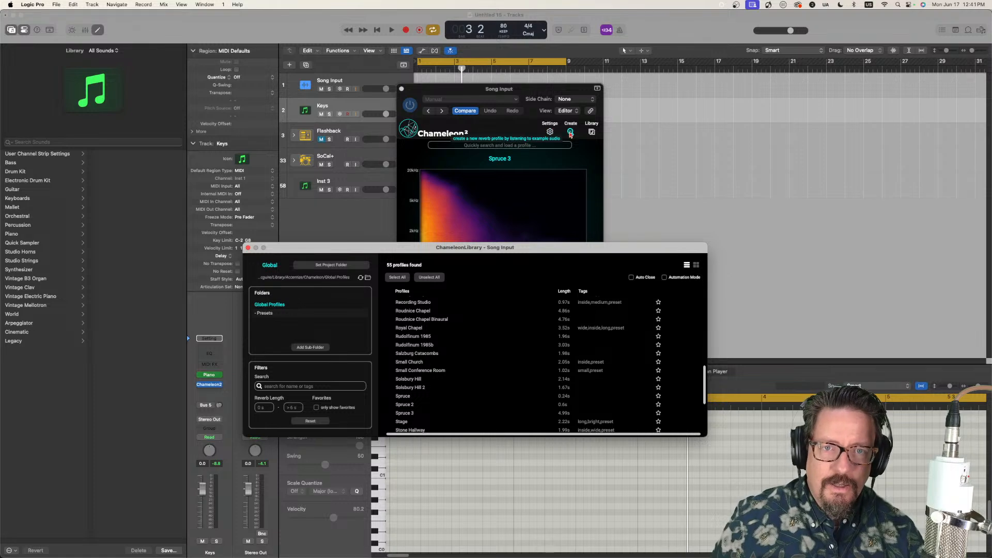
left_click(522, 170)
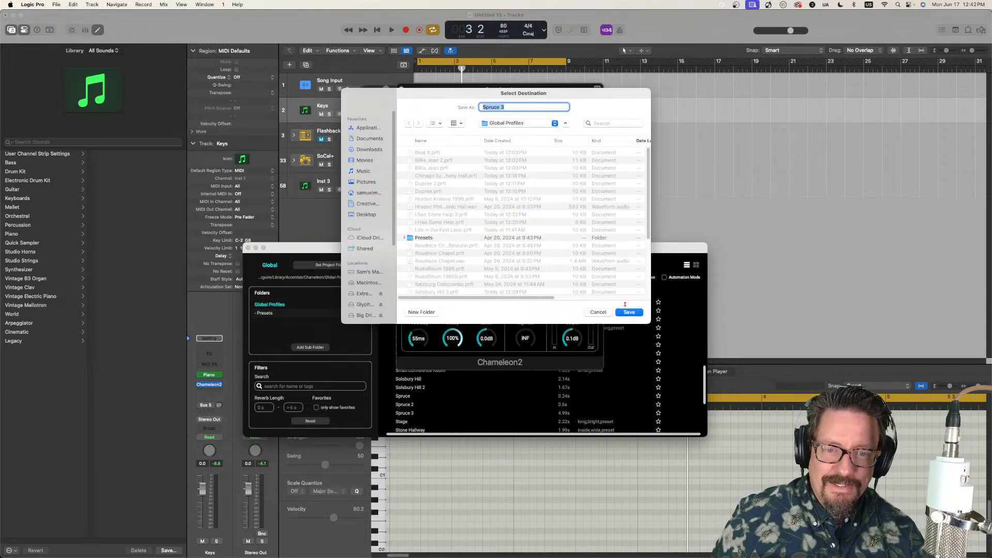
left_click(527, 124)
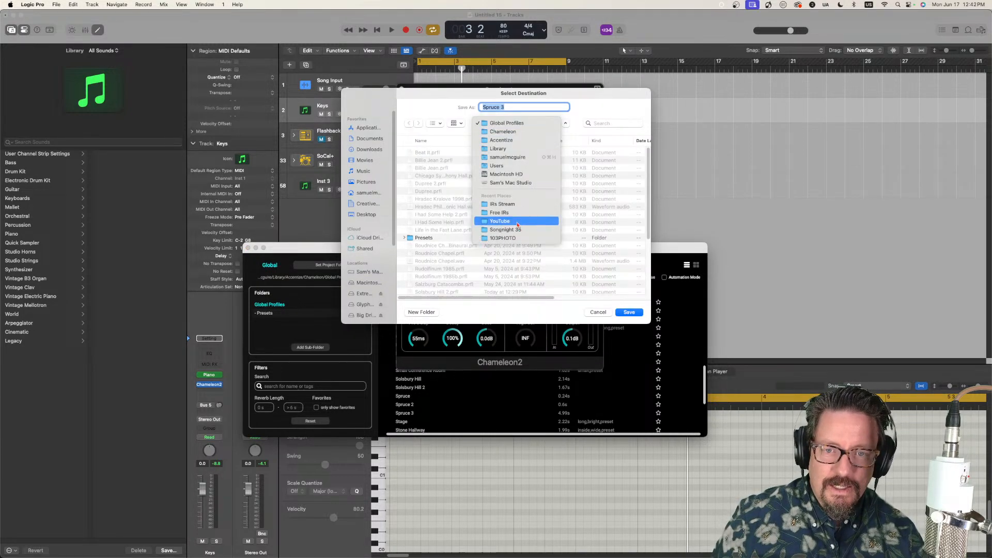
left_click(515, 205)
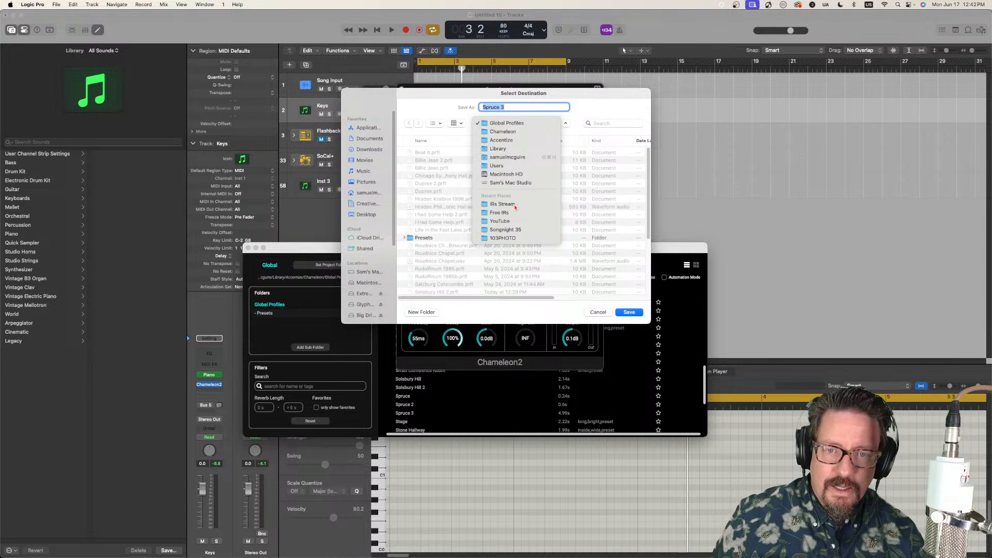
left_click(629, 313)
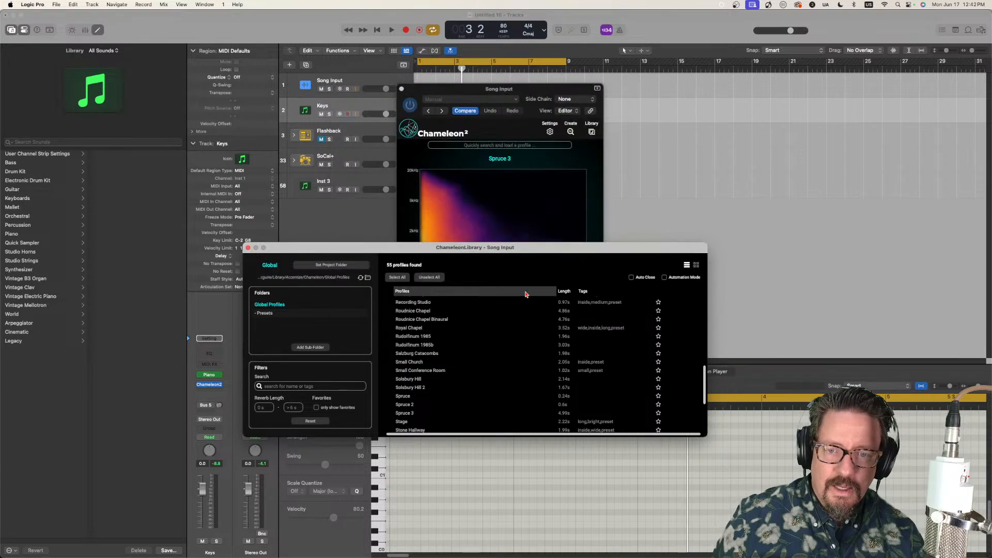
Step: Load the "Sunday Bloody Sunday" profile from the library and export it to the "IRs Stream" folder
scroll(452, 385, "down", 3)
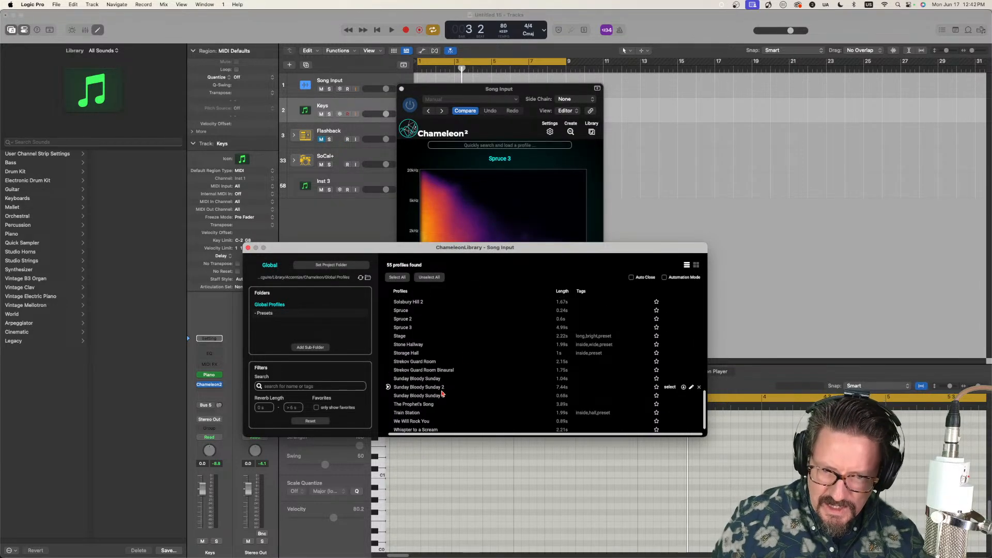
double_click(411, 380)
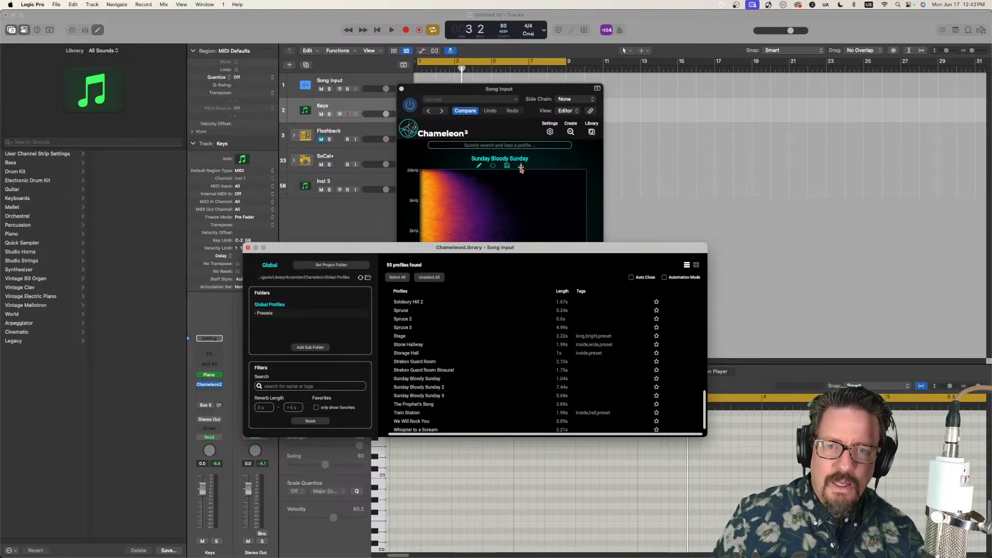
left_click(521, 165)
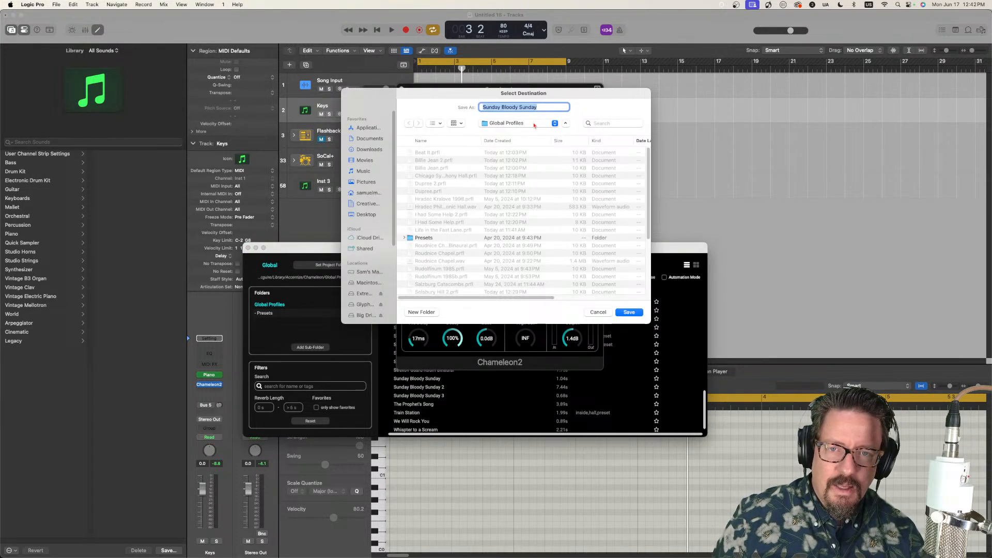
left_click(534, 125)
left_click(513, 206)
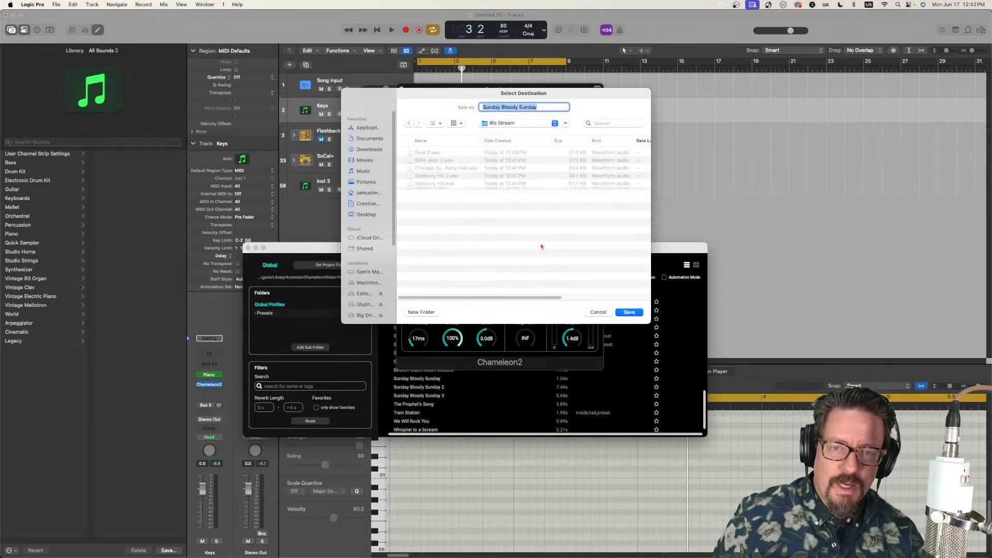
left_click(629, 312)
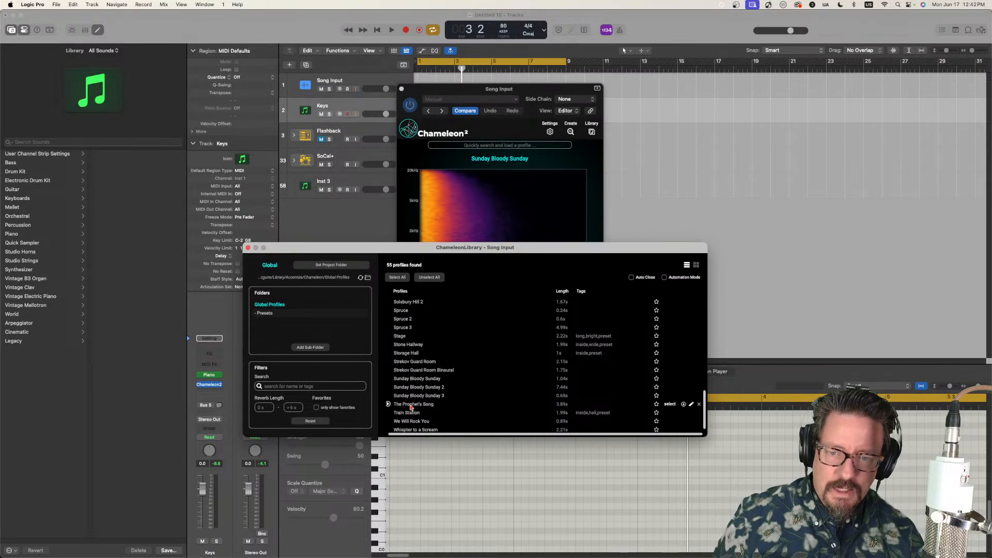
Step: Load the "Sunday Bloody Sunday 2" profile from the library and export it to the "IRs Stream" folder
double_click(421, 389)
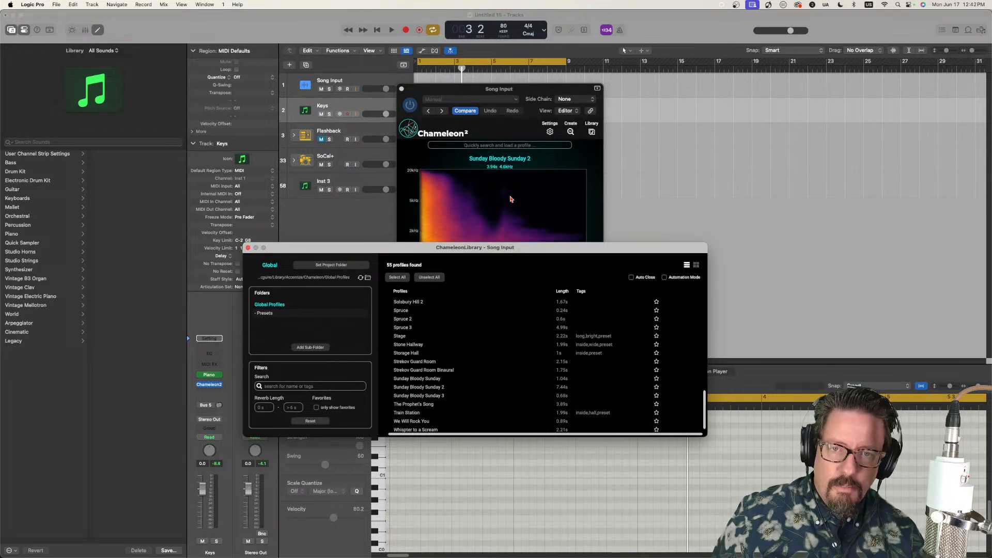
left_click(521, 166)
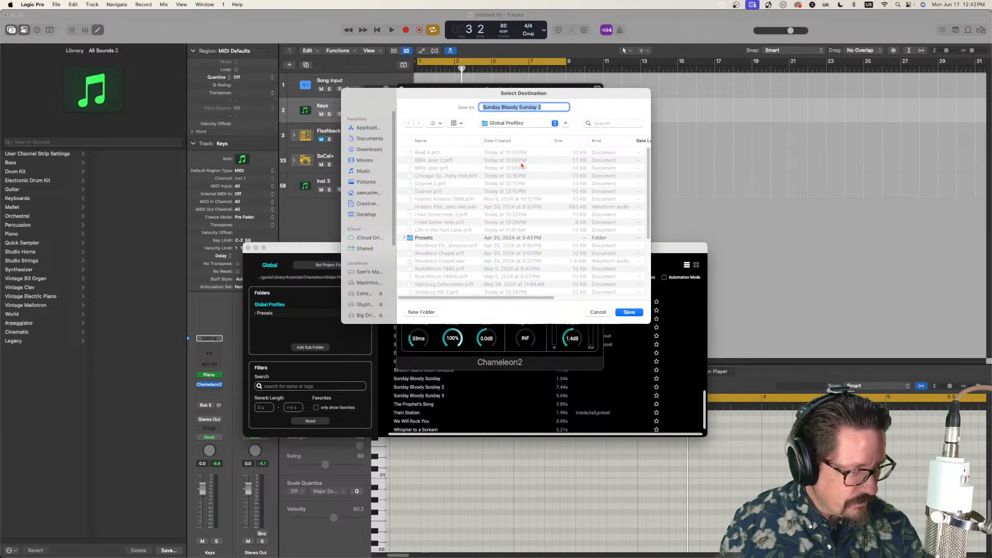
left_click(532, 123)
left_click(517, 205)
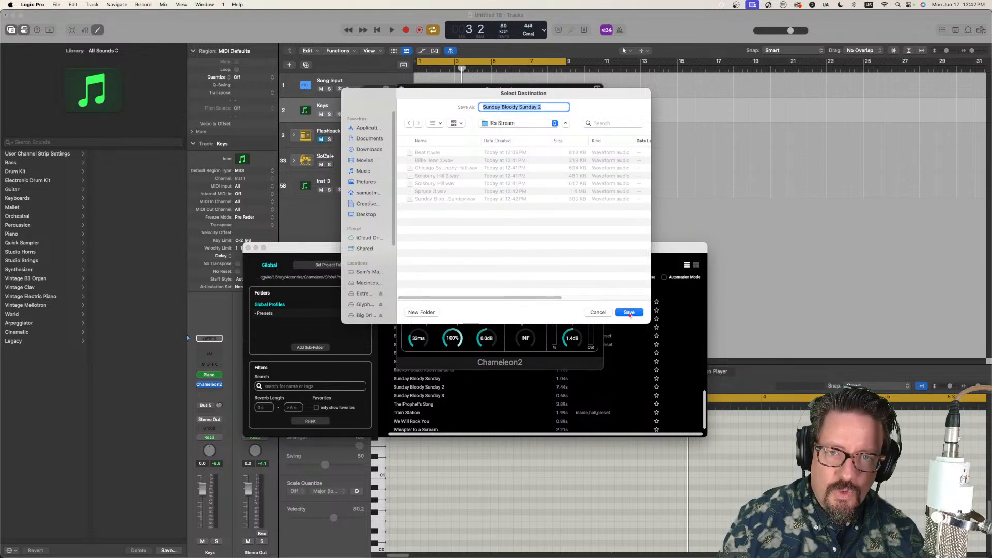
left_click(629, 312)
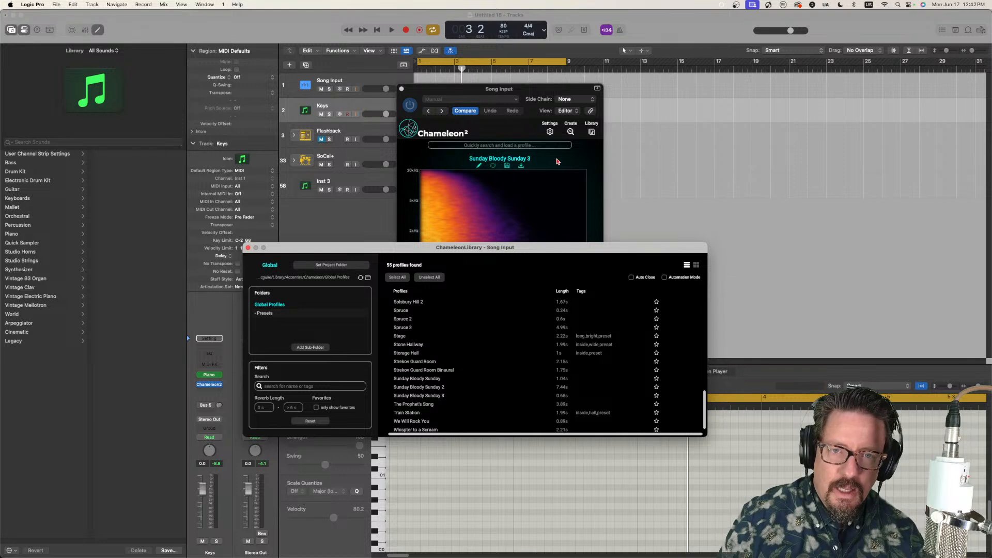
Step: Export the "Sunday Bloody Sunday 3" profile as an impulse response to the "IRs Stream" folder
left_click(521, 165)
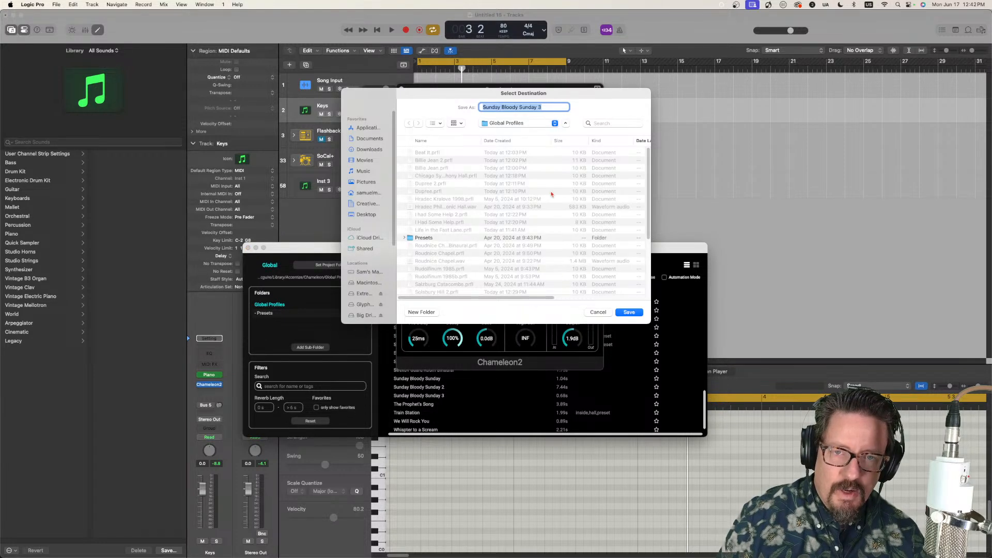
left_click(521, 123)
left_click(517, 202)
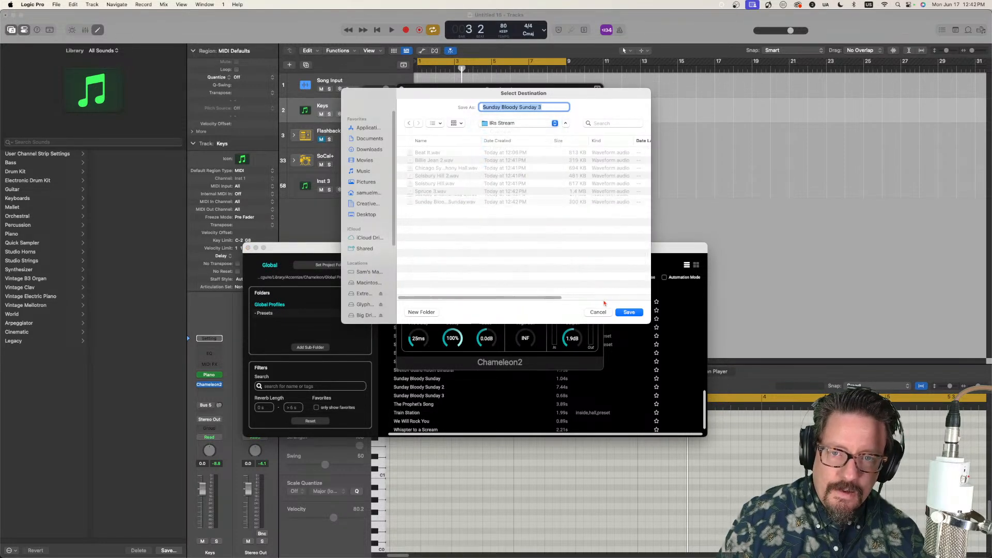
left_click(636, 313)
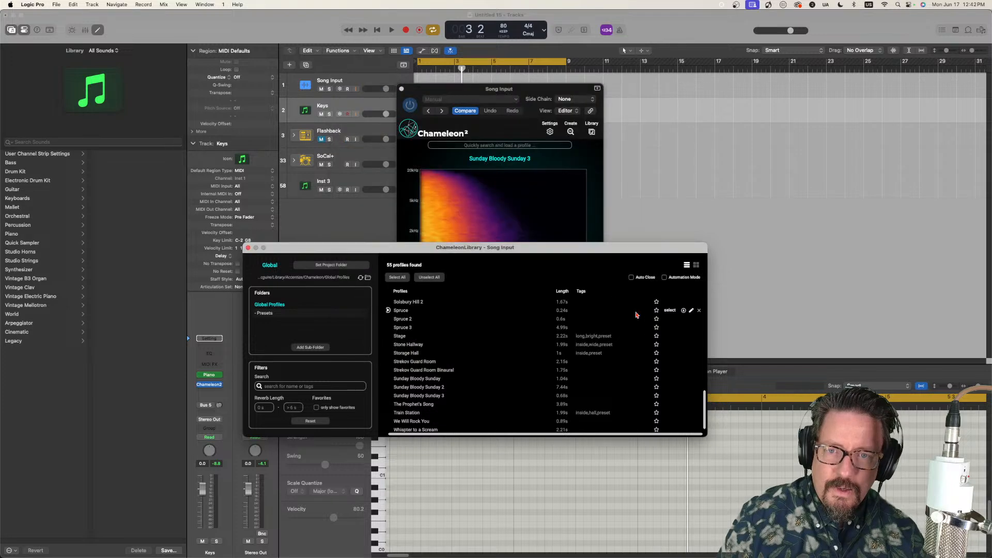
Step: Load the "The Prophet's Song" profile from the library and export it to the "IRs Stream" folder
double_click(410, 404)
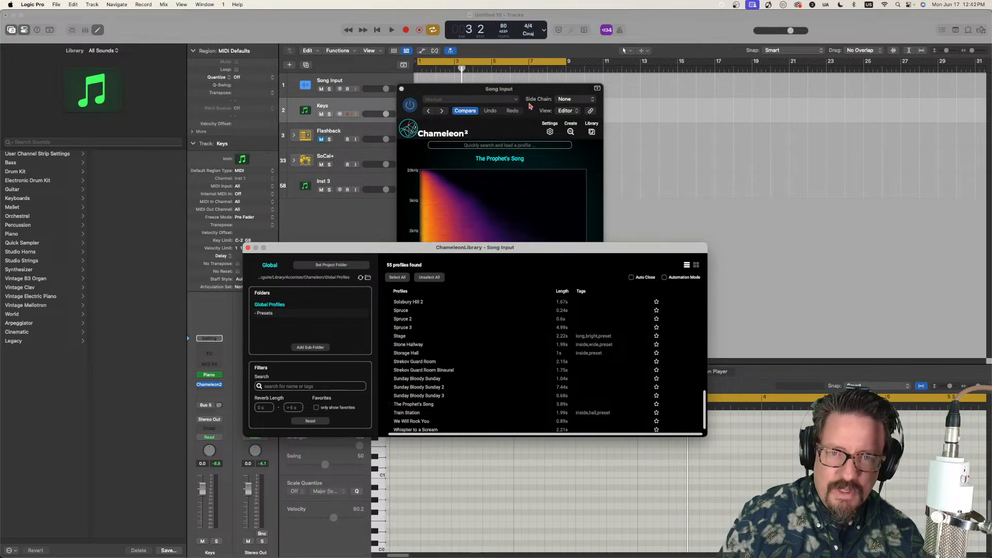
left_click(521, 165)
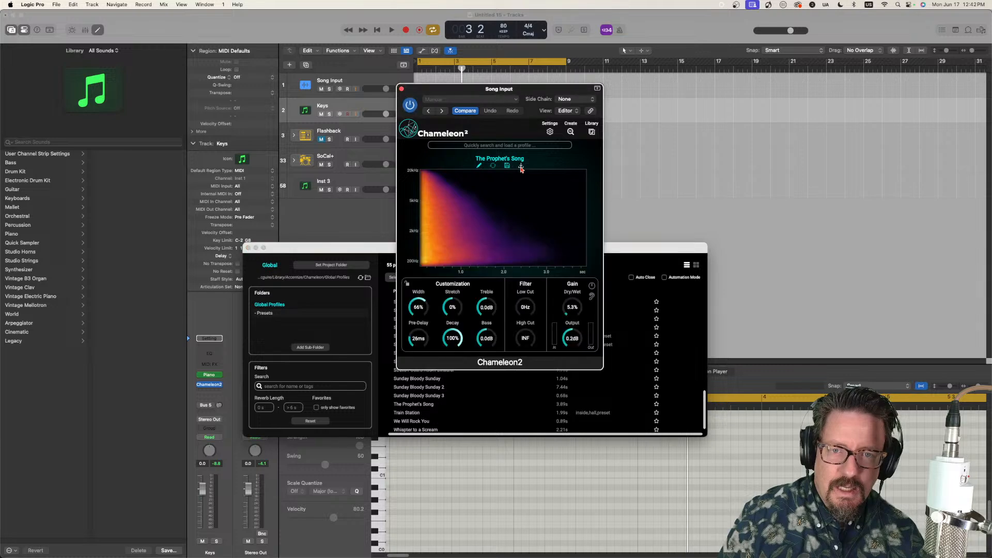
left_click(520, 126)
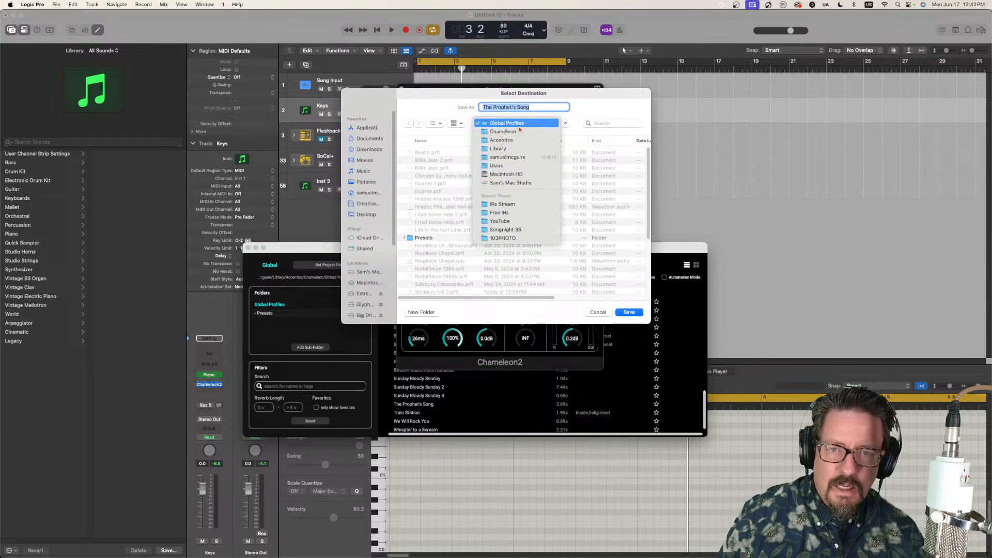
left_click(517, 204)
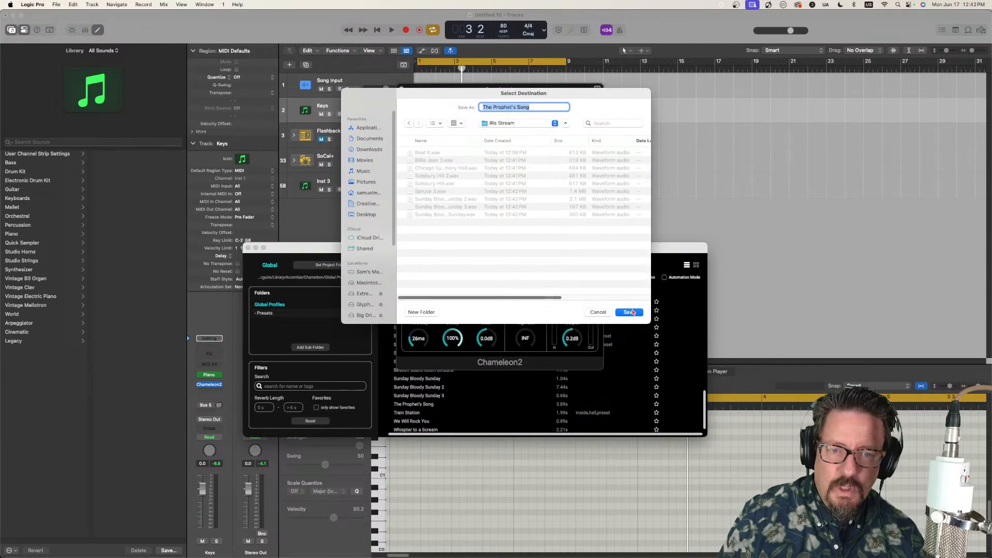
left_click(629, 311)
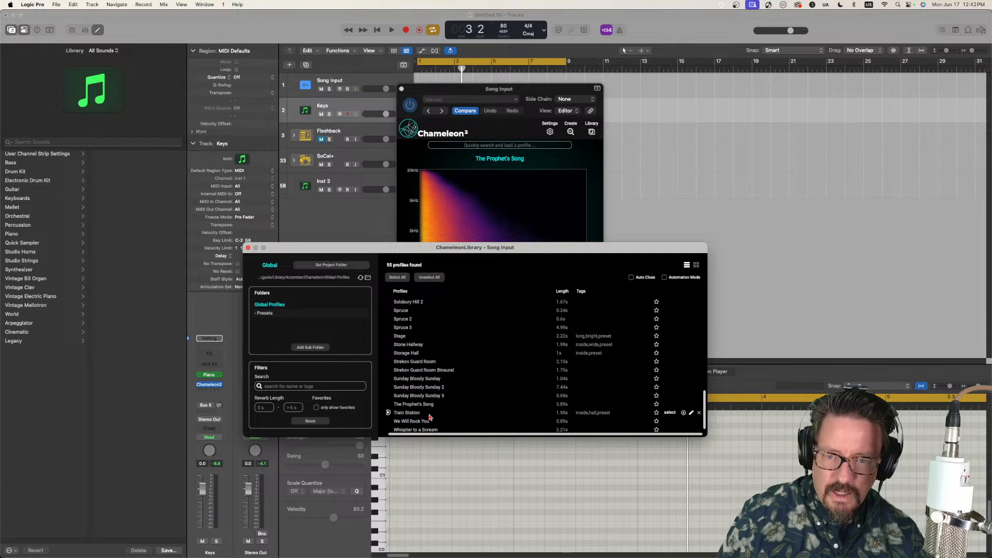
Step: Load the "We Will Rock You" profile from the library and export it to the "IRs Stream" folder
scroll(413, 414, "down", 1)
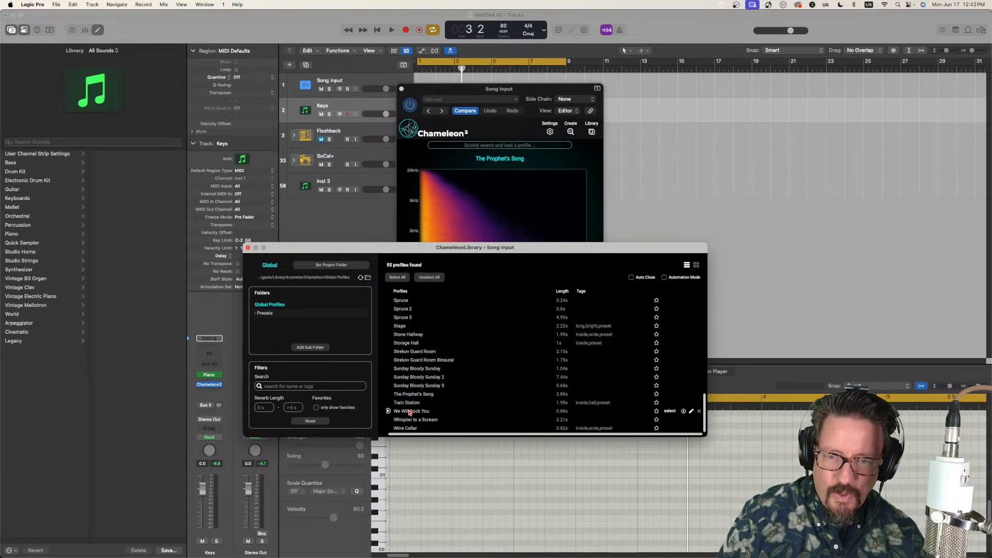
double_click(410, 411)
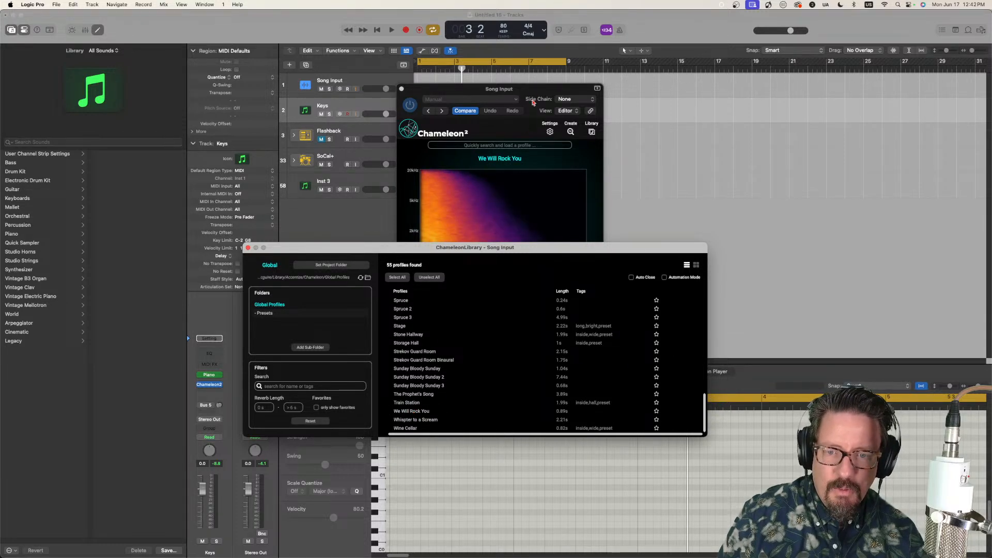
left_click(593, 135)
mouse_move(551, 209)
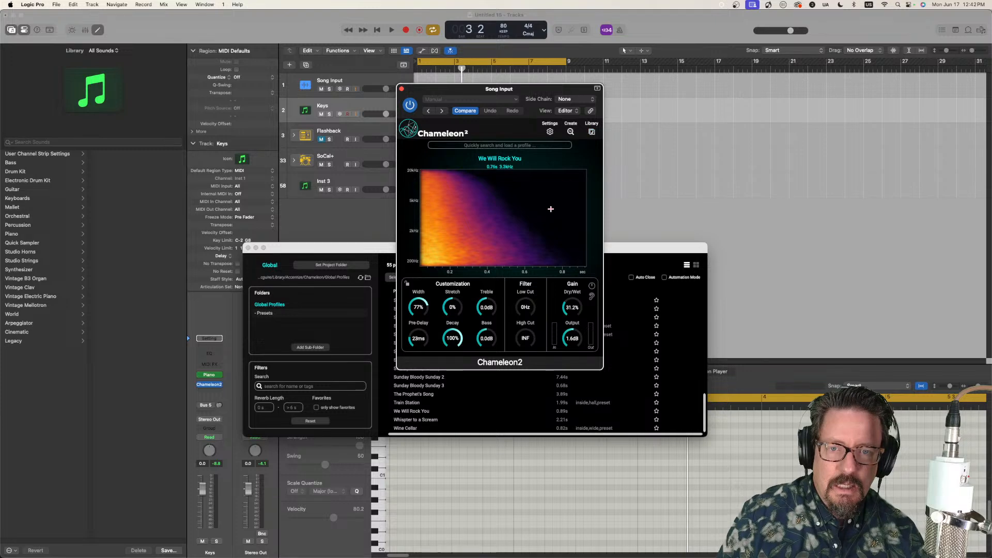
left_click(522, 167)
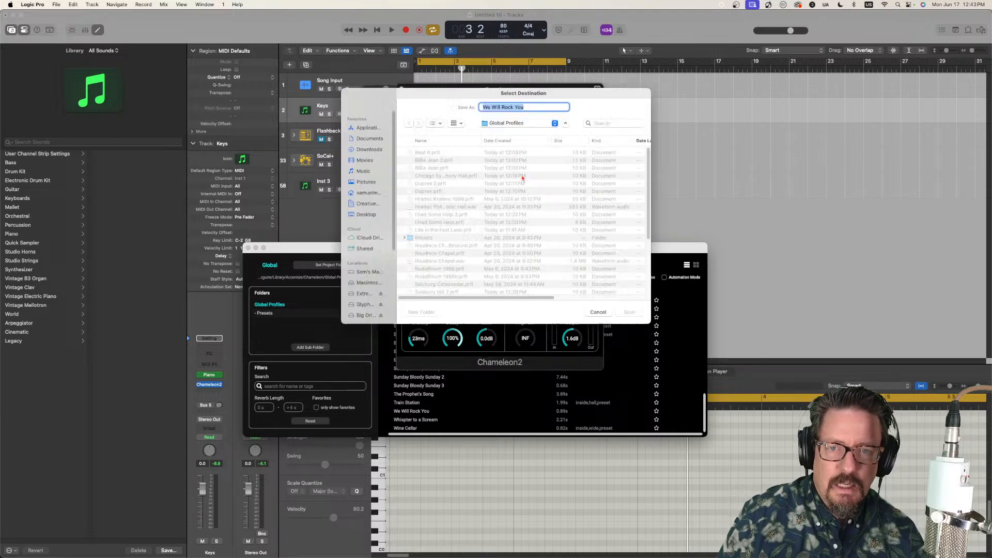
left_click(513, 124)
left_click(510, 204)
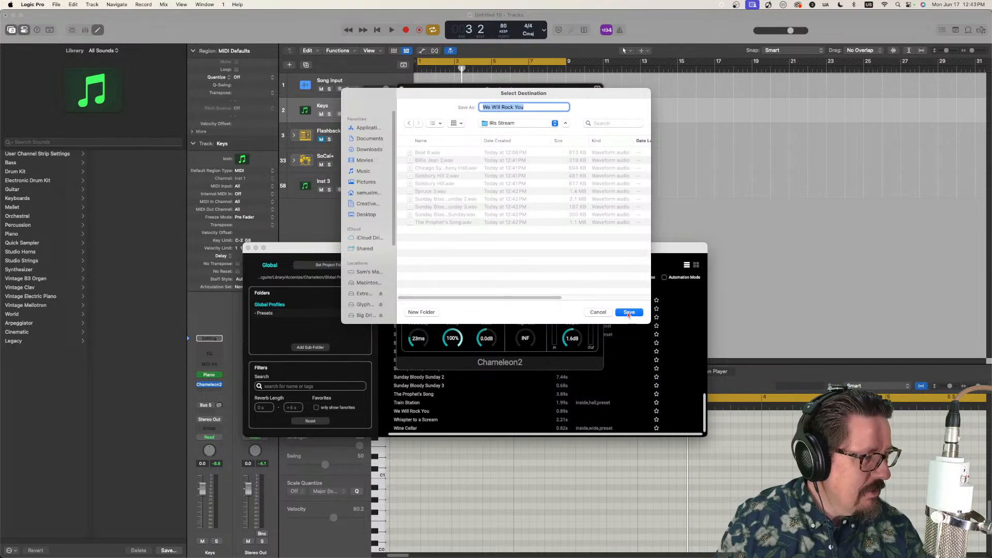
left_click(629, 312)
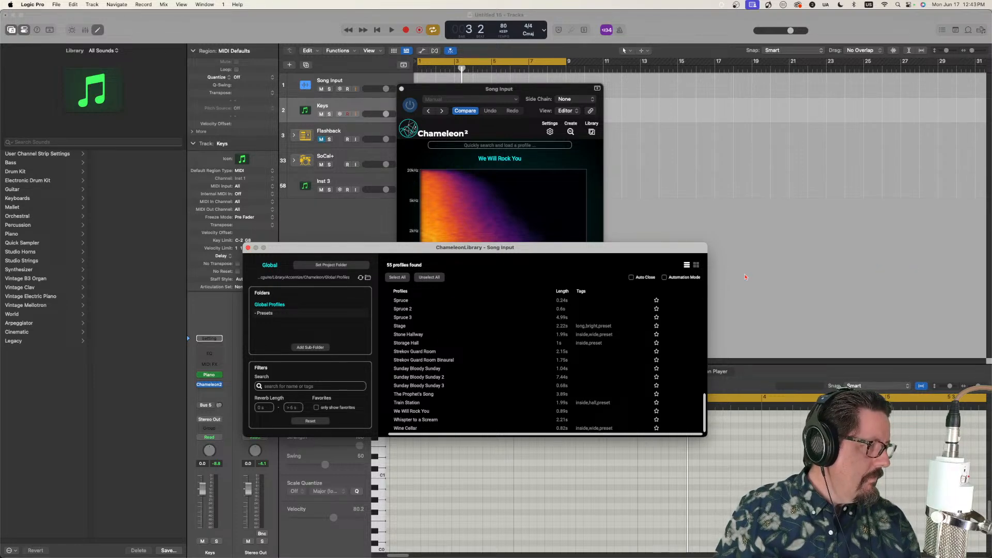
Step: Load the "Whispter to a Scream" profile from the library and export it to the "IRs Stream" folder
double_click(414, 421)
left_click(538, 89)
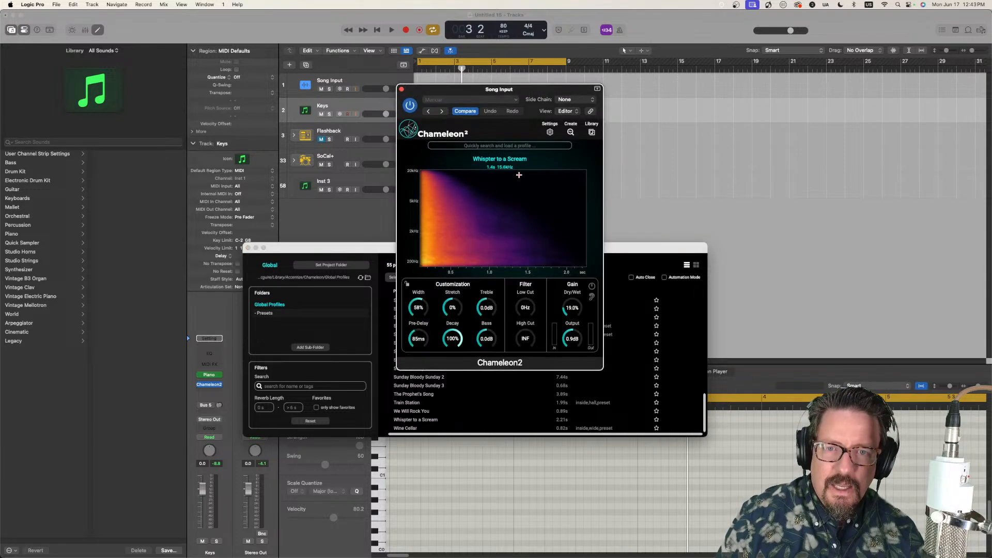
left_click(520, 167)
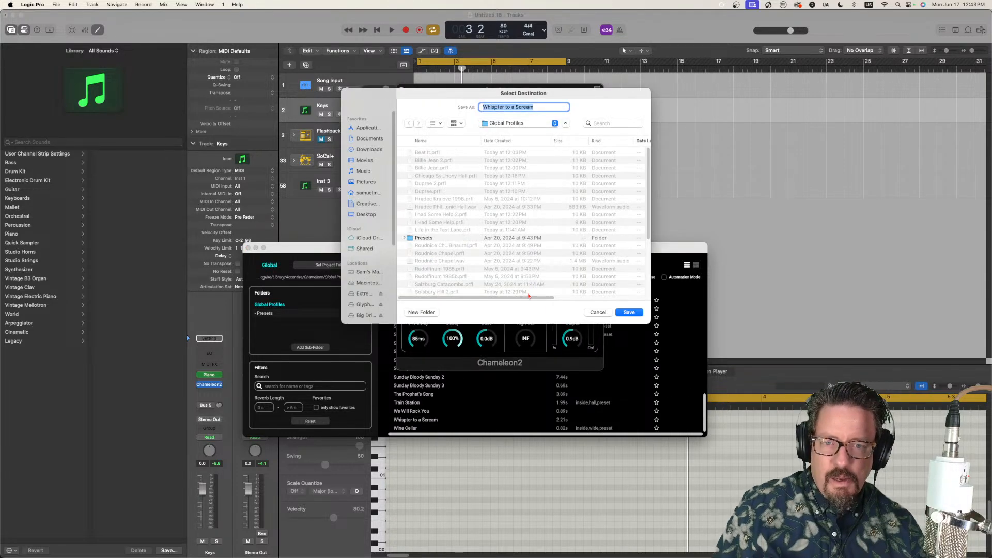
left_click(507, 124)
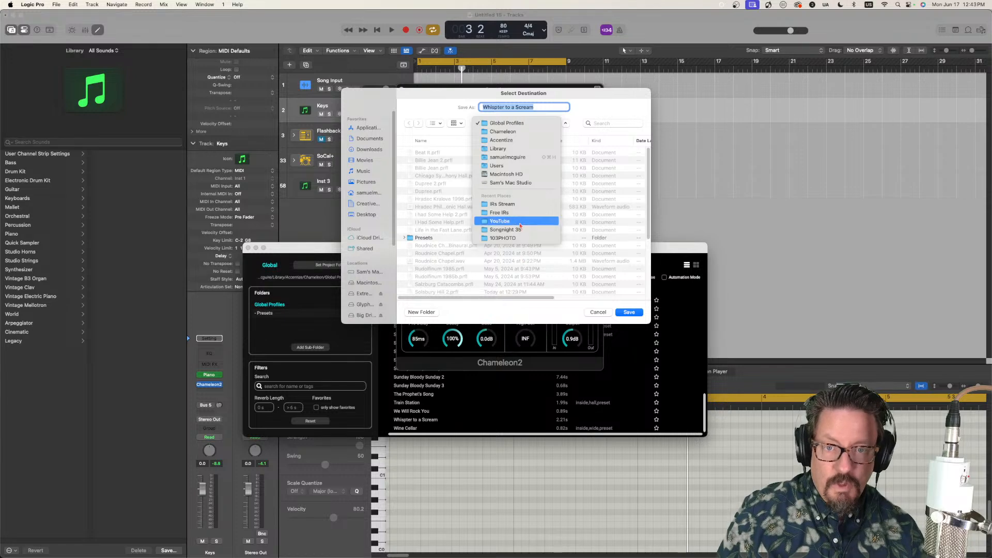
left_click(517, 205)
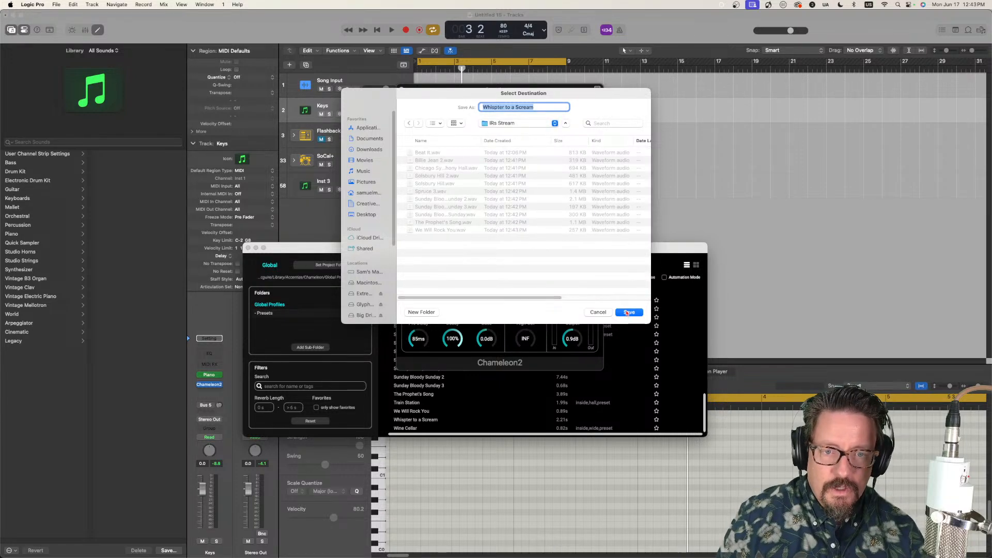
left_click(629, 312)
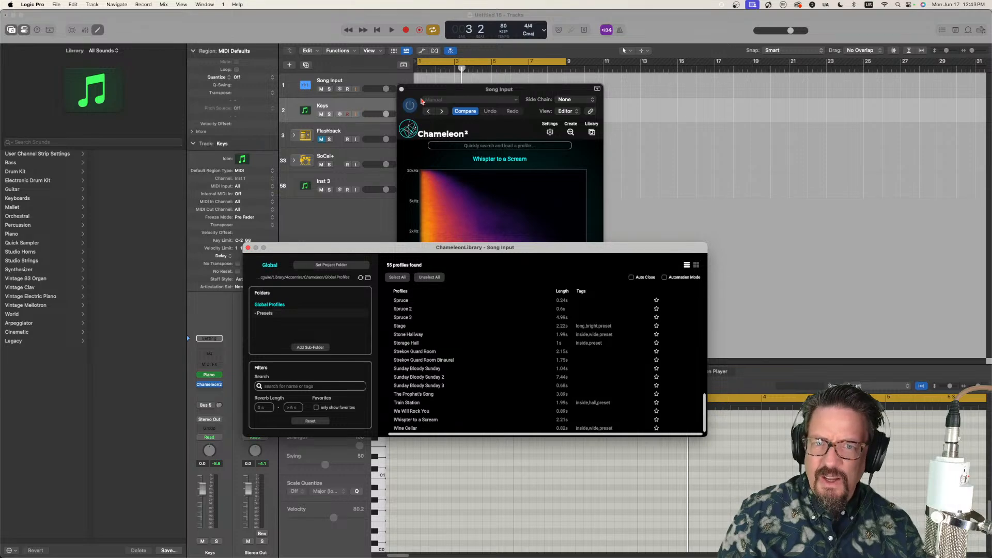
Step: Start creating a new reverb profile in Chameleon2 and select the Song Input track to feed it the song's audio
left_click(510, 93)
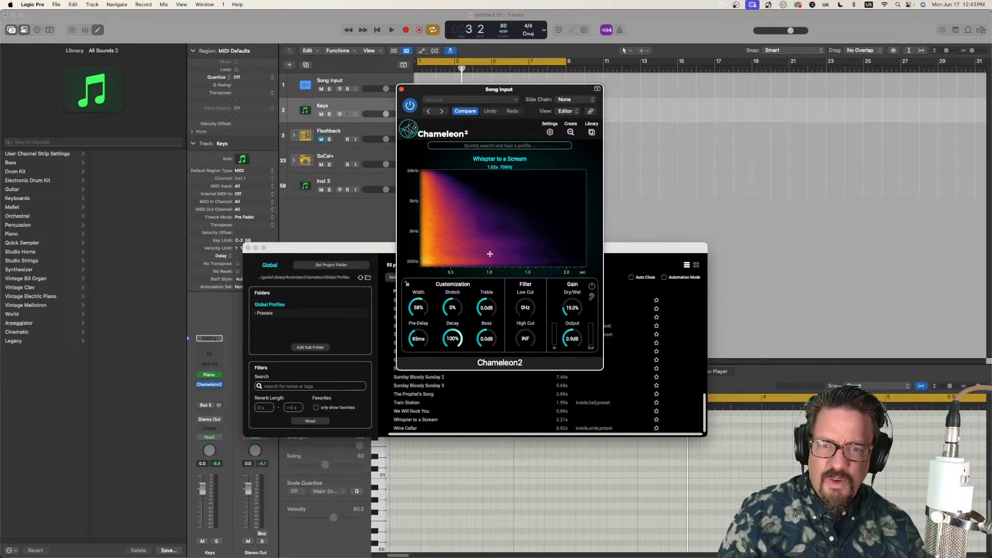
left_click(566, 134)
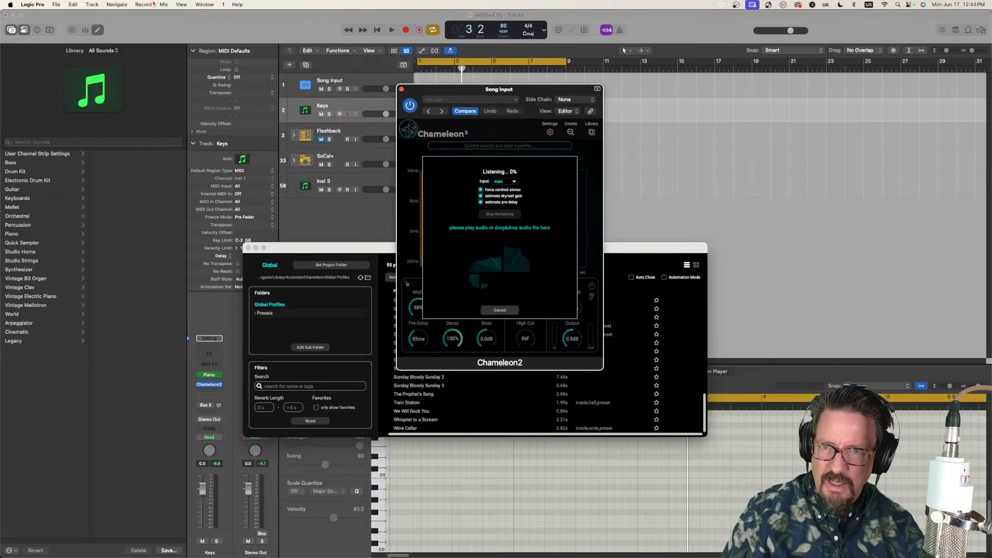
left_click(364, 81)
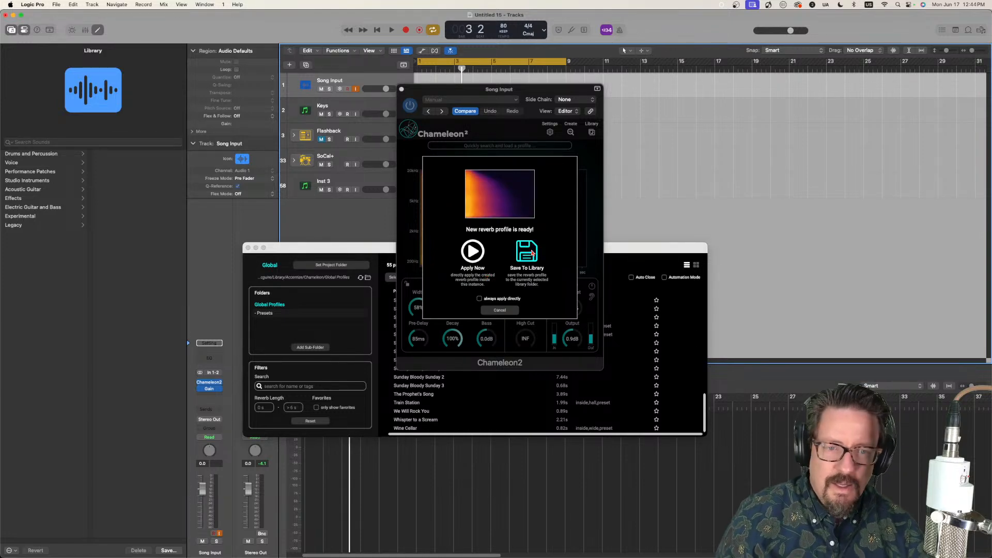
Step: Save the newly captured reverb profile to the library as "Baby I Need Your Loving"
left_click(522, 262)
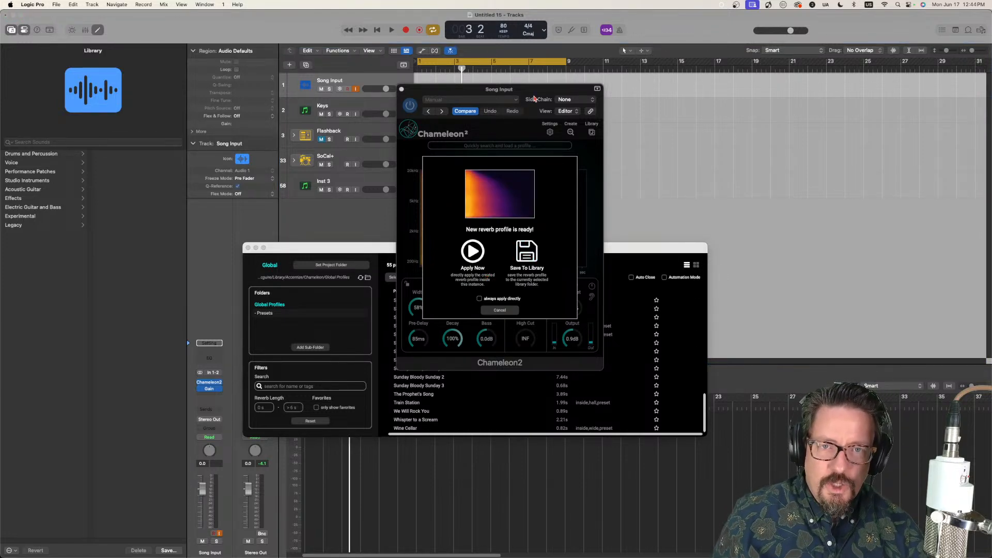
left_click_drag(535, 94, 295, 128)
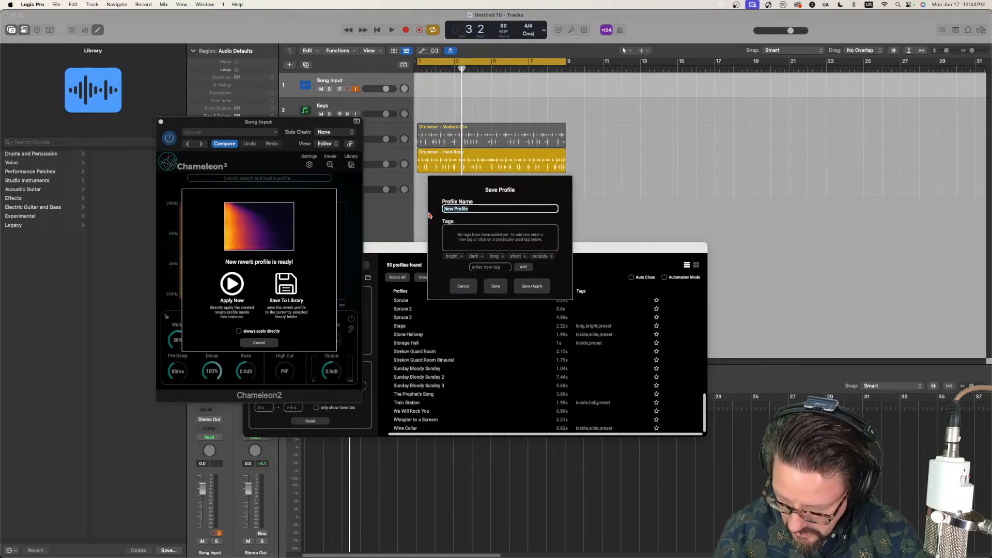
type("Baby I")
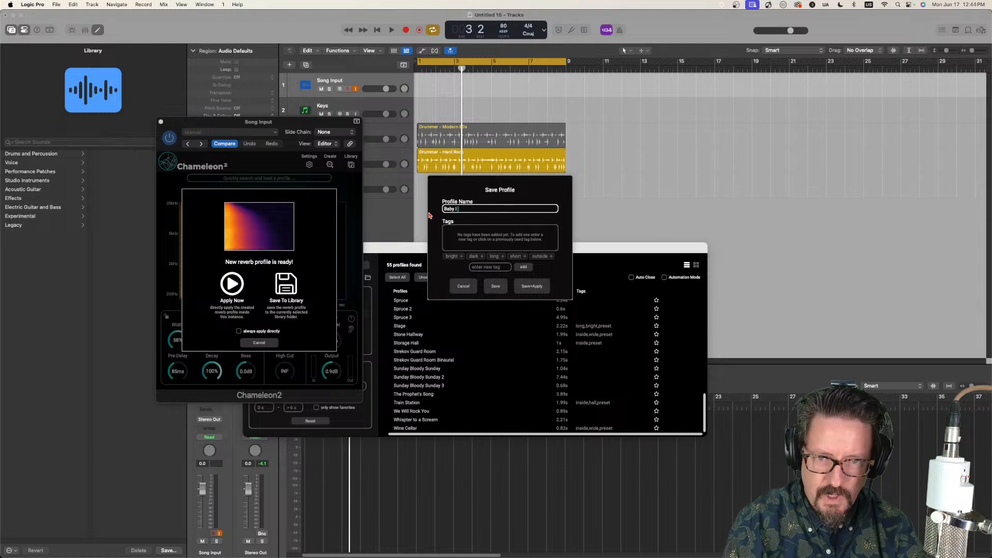
type(" Need ")
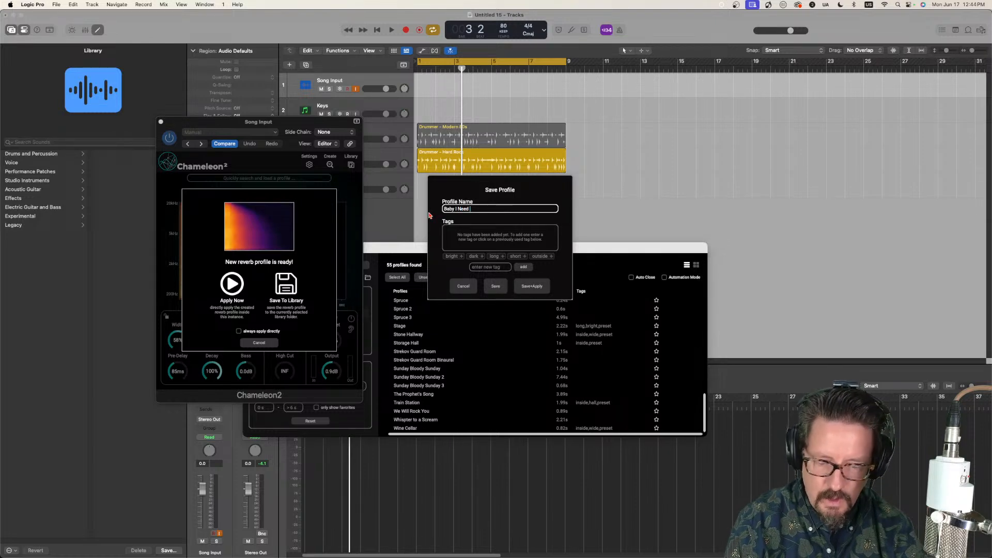
type("Your Loving")
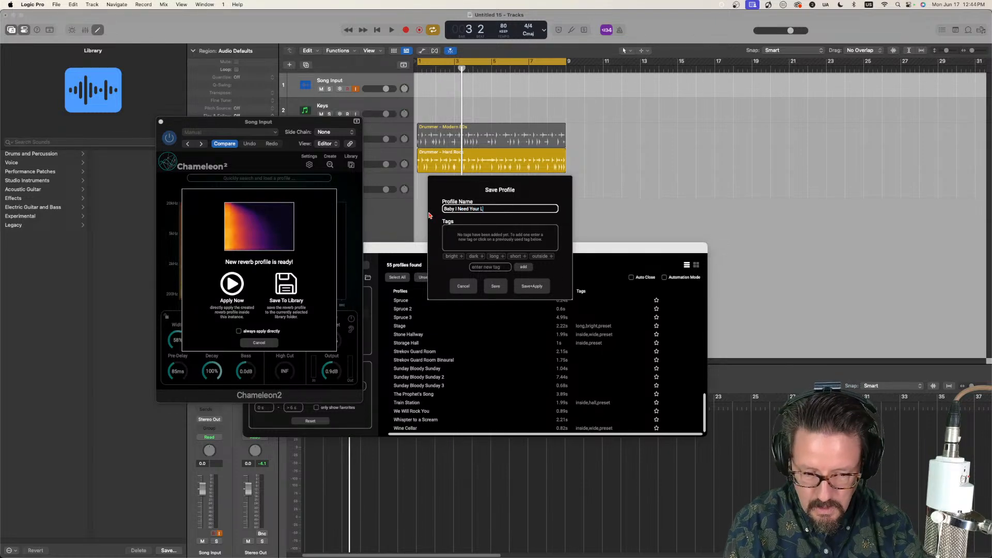
left_click(496, 287)
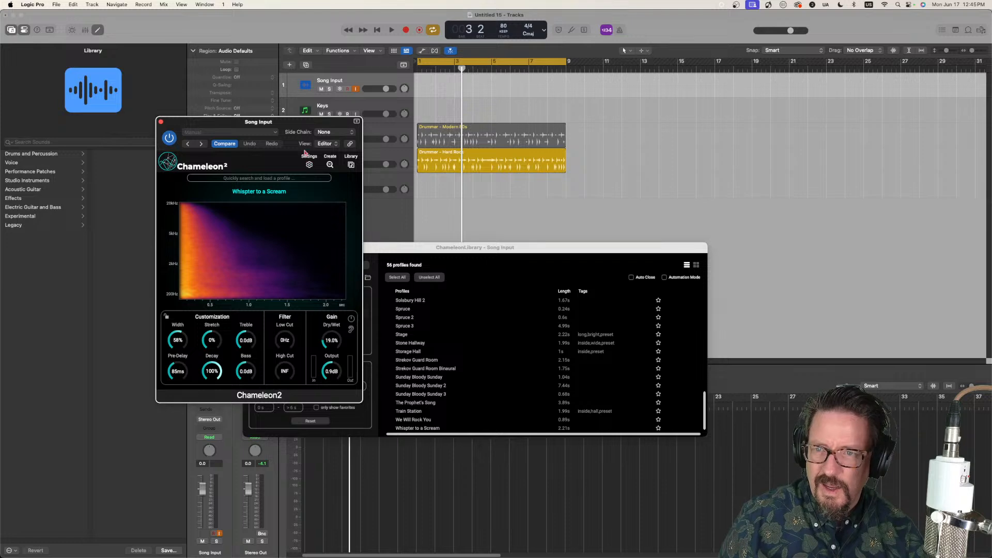
Step: Capture another reverb profile from the song and save it to the library as "Baby I Need Your Loving 2"
left_click(329, 165)
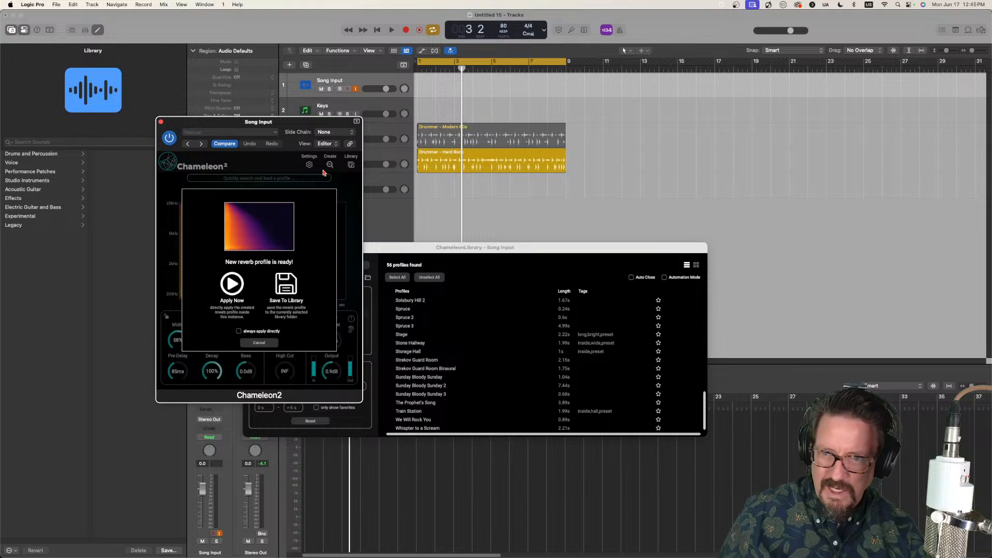
left_click(288, 284)
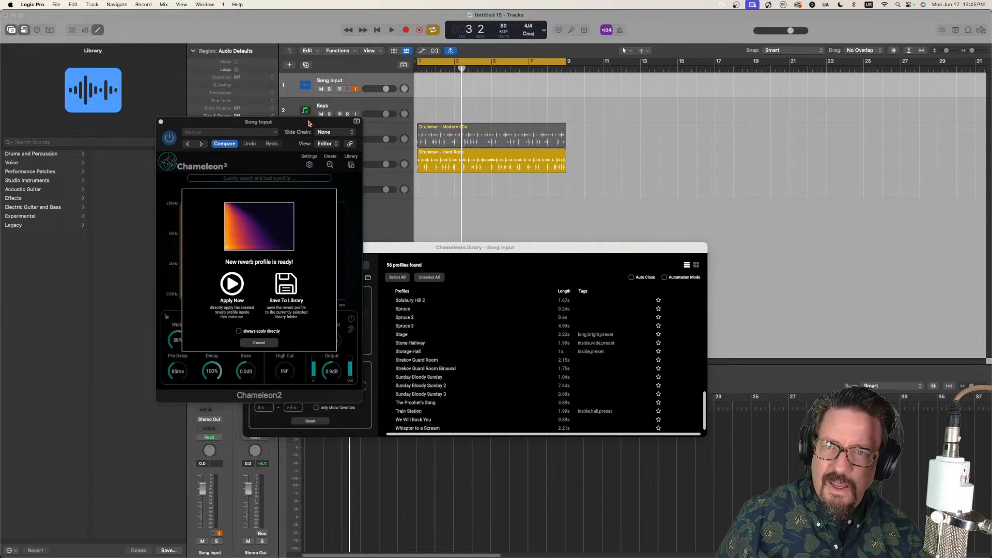
left_click_drag(310, 123, 717, 141)
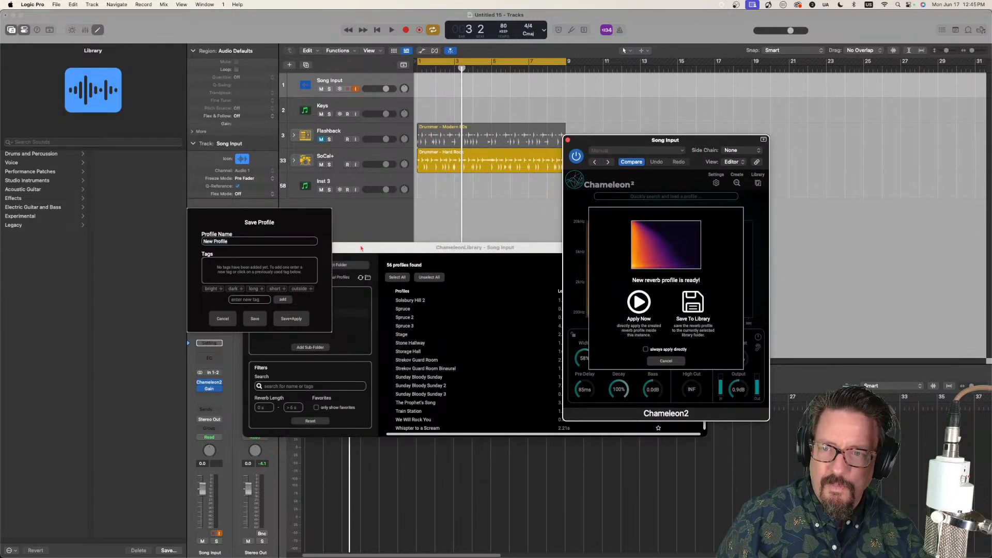
left_click(242, 241)
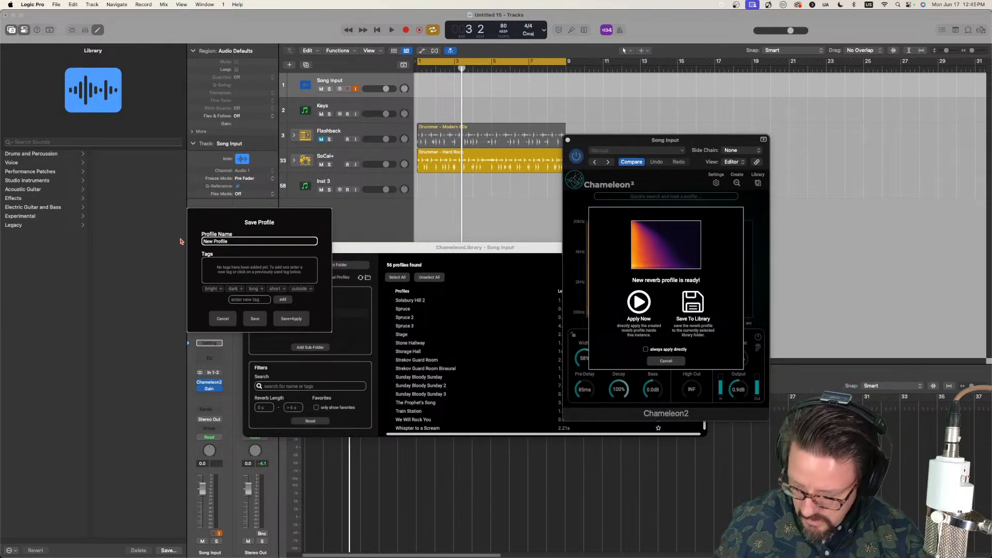
triple_click(249, 243)
type("Ba")
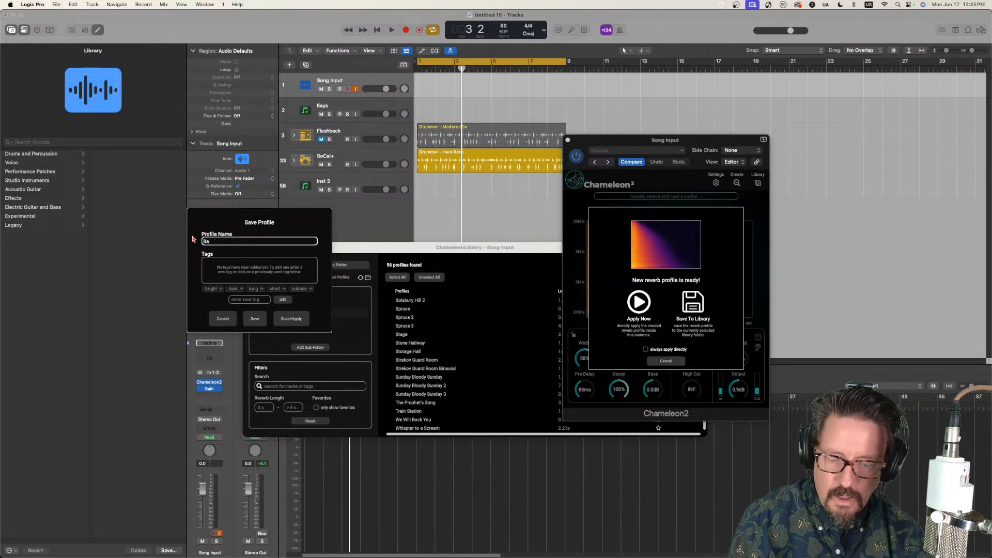
type("by ")
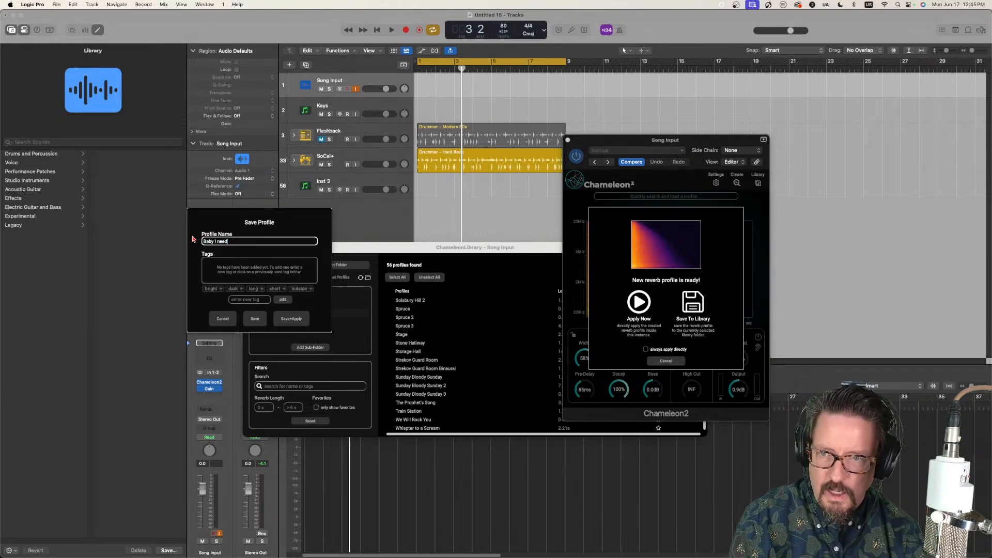
type("I Need ")
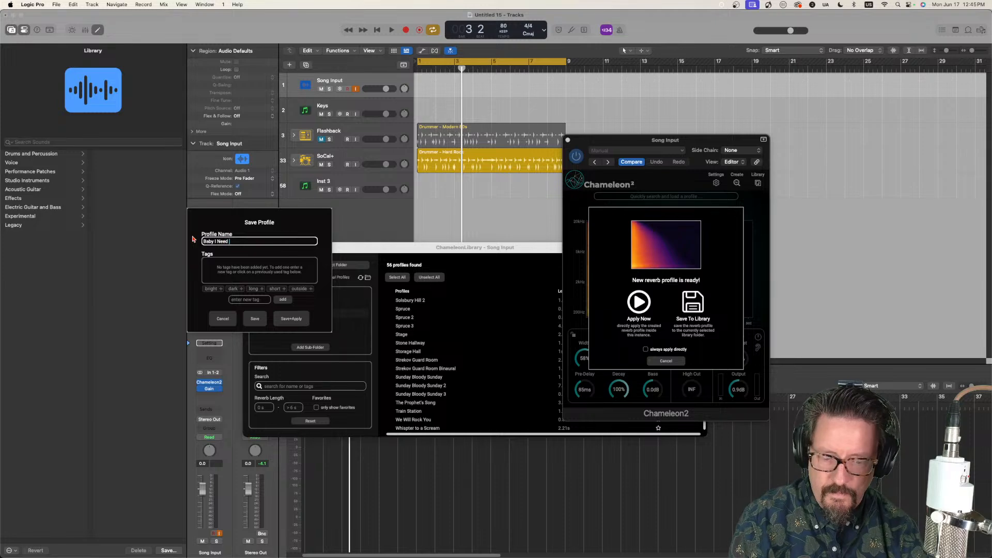
type("Your Loving ")
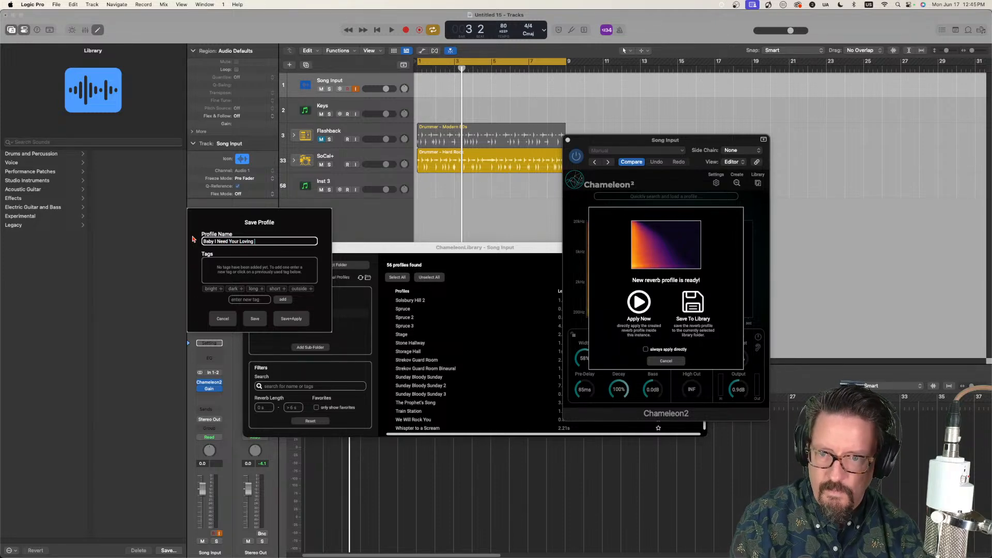
type("2")
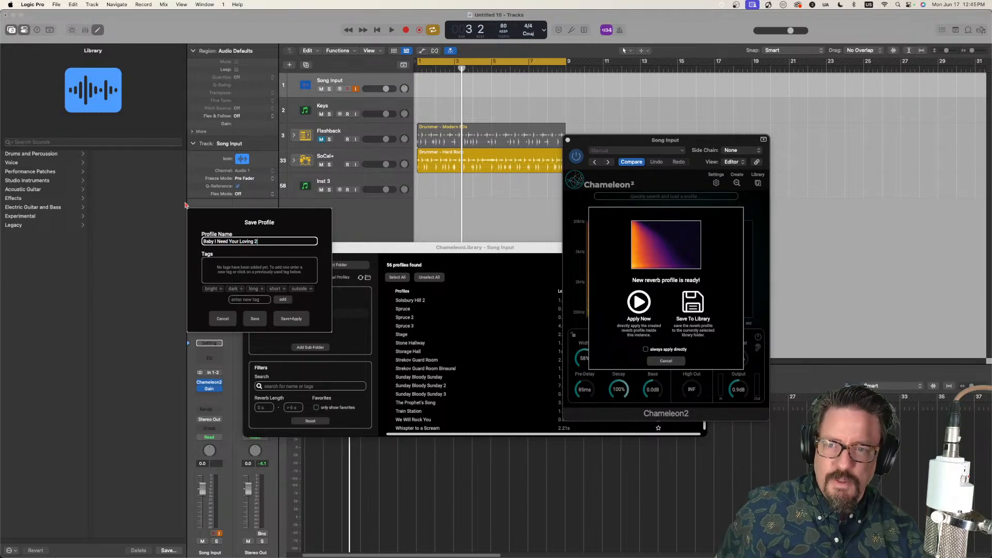
left_click(258, 318)
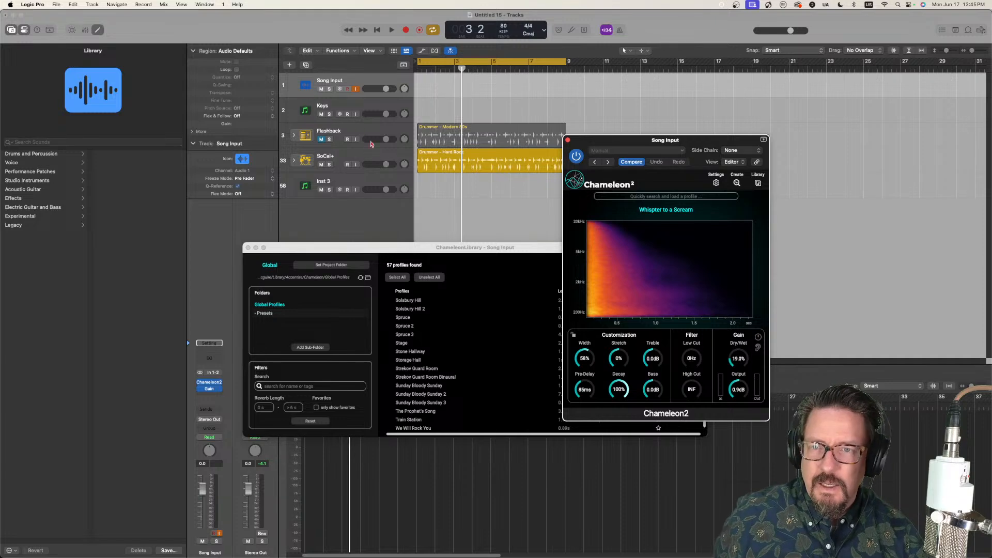
Step: Open the profile library from the Keys track's Chameleon2 and compare "Baby I Need Your Loving" with "Baby I Need Your Loving 2", leaving the second loaded
left_click(345, 107)
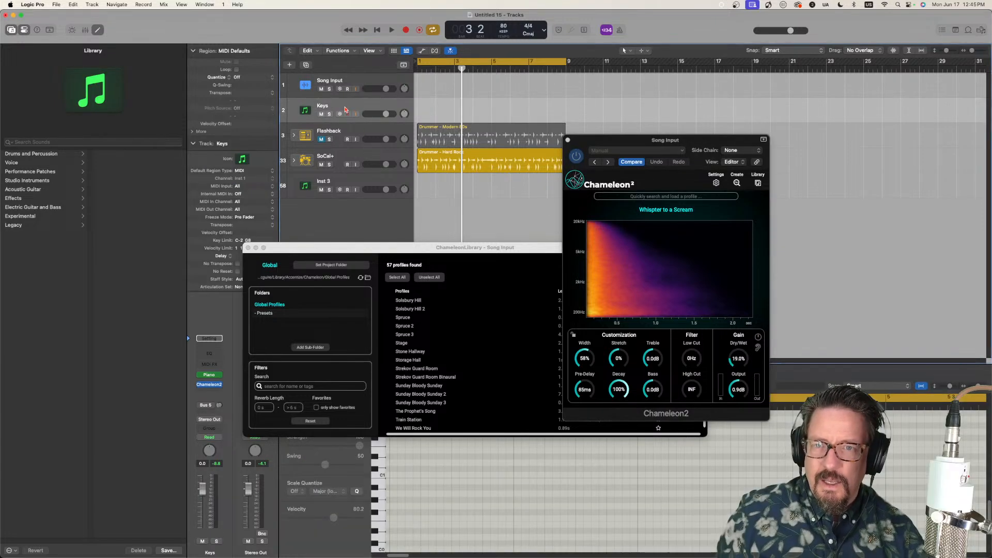
left_click(209, 385)
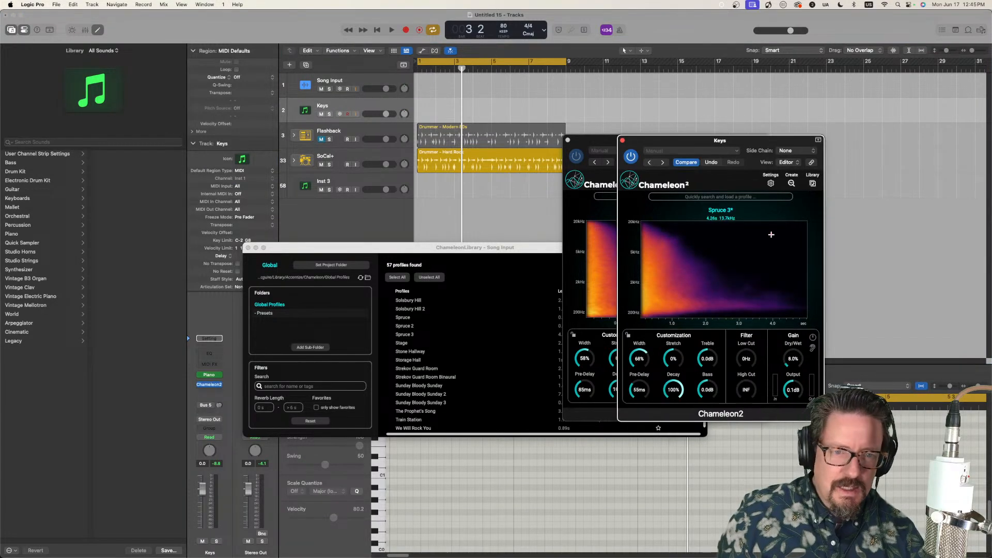
left_click(568, 140)
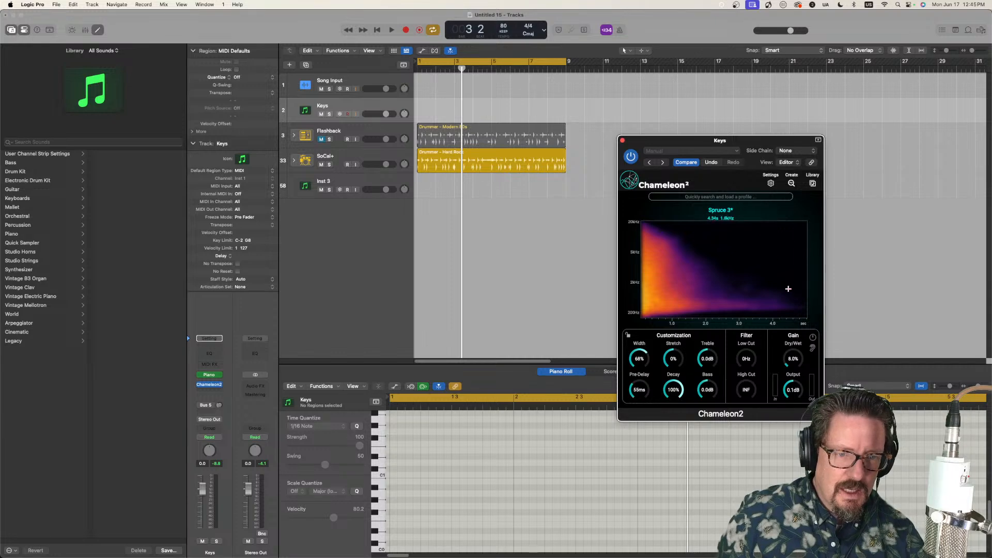
left_click(812, 183)
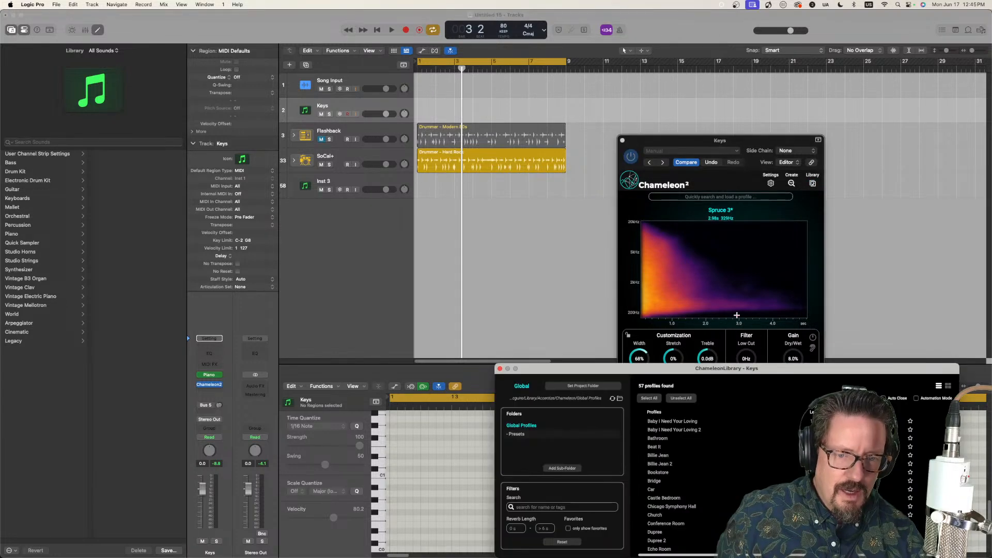
left_click(675, 422)
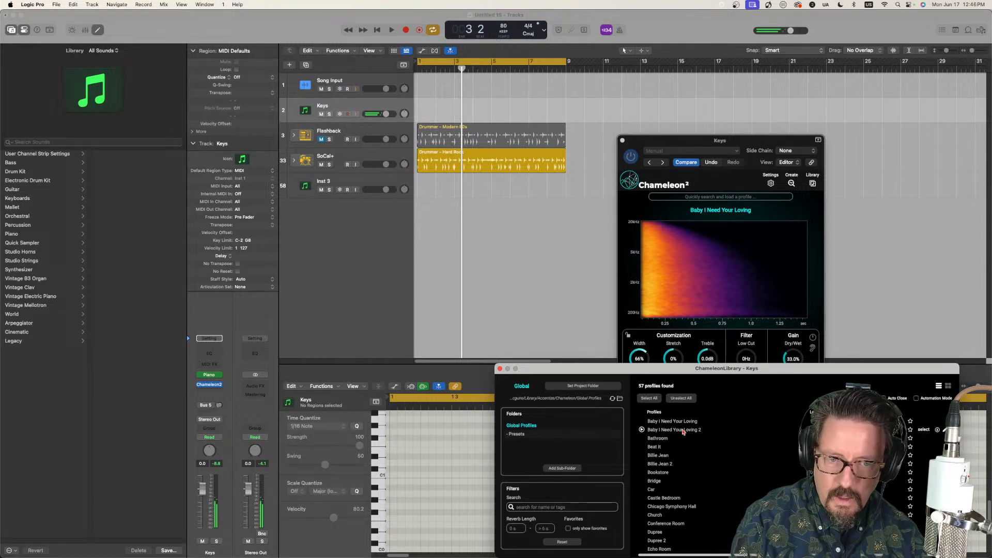
left_click(683, 431)
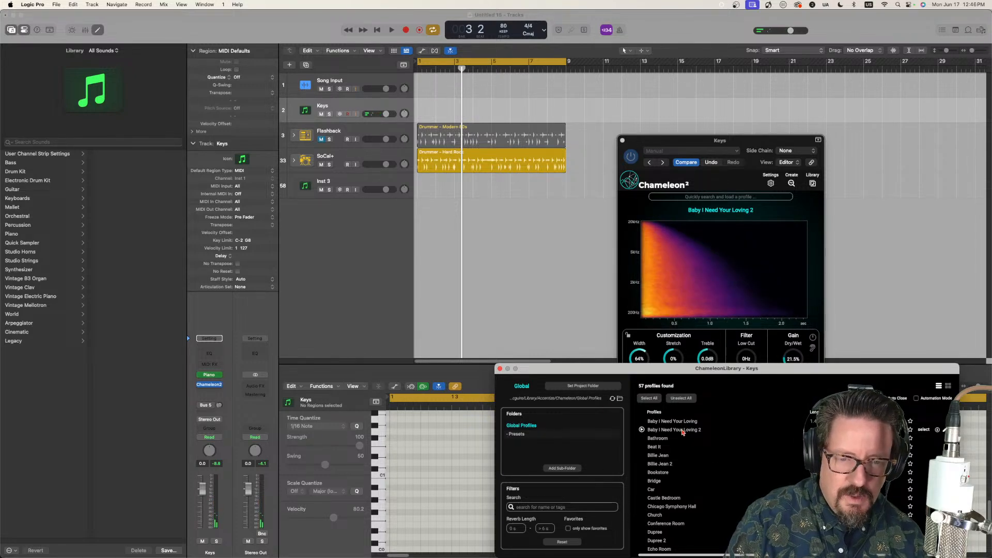
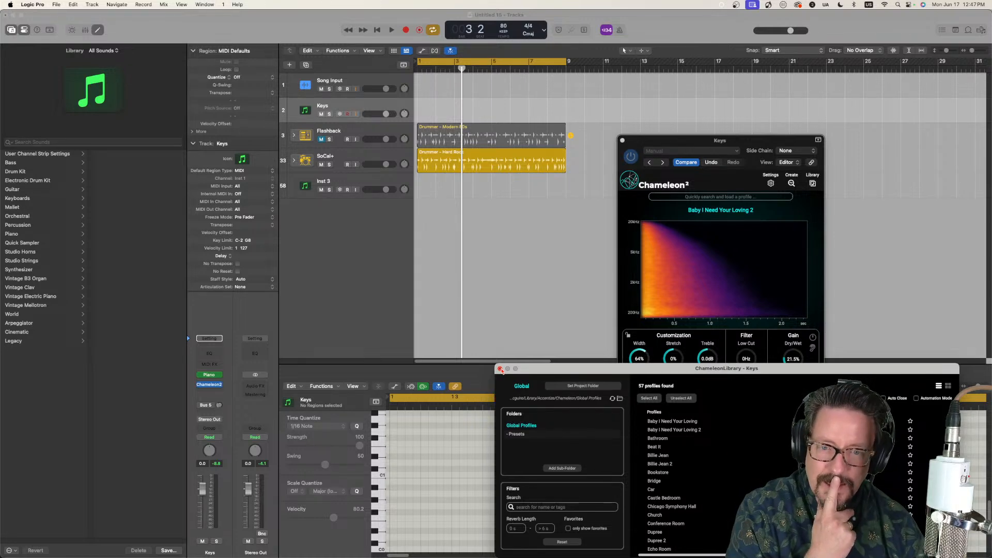
Step: Close the profile library and open the Chameleon2 reverb on the Inst 3 track
left_click(500, 370)
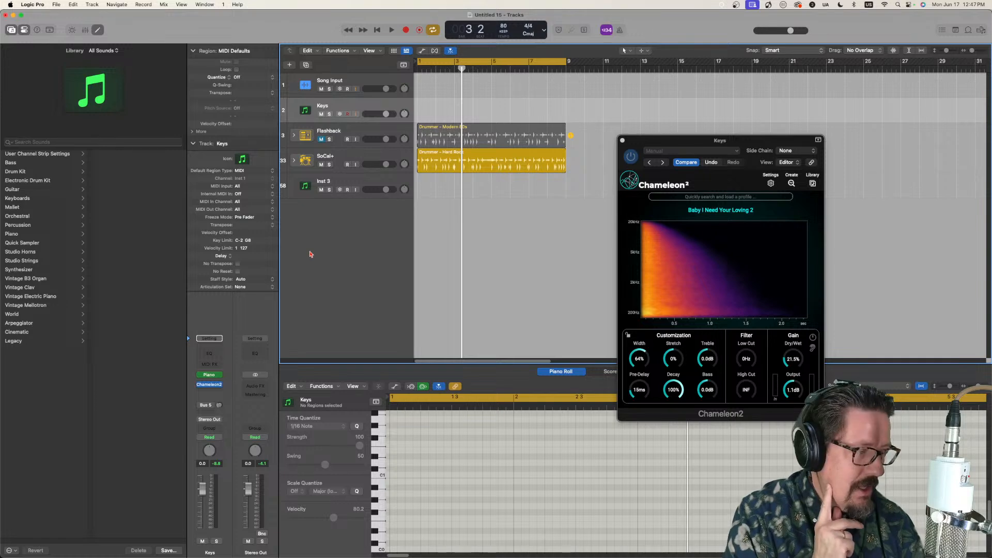
left_click(379, 184)
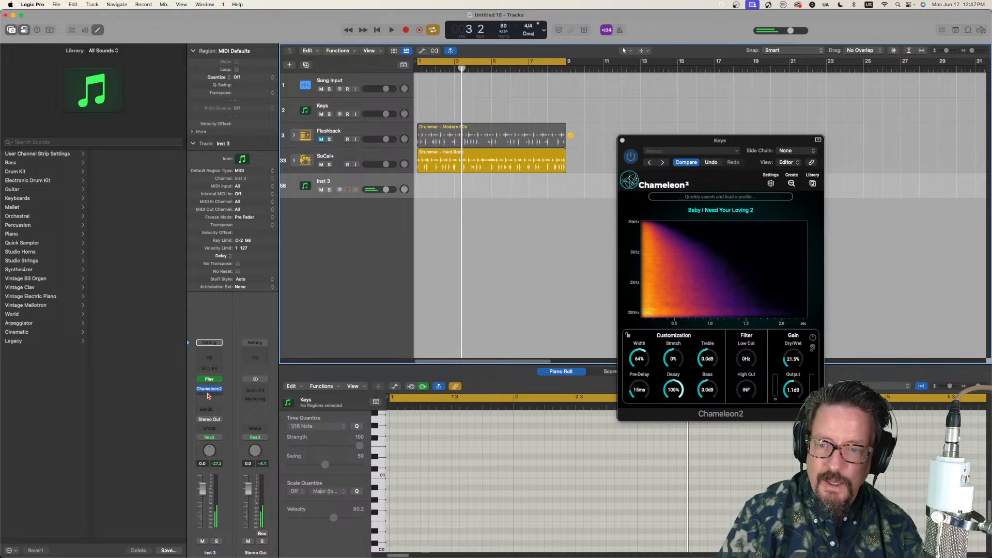
left_click(210, 391)
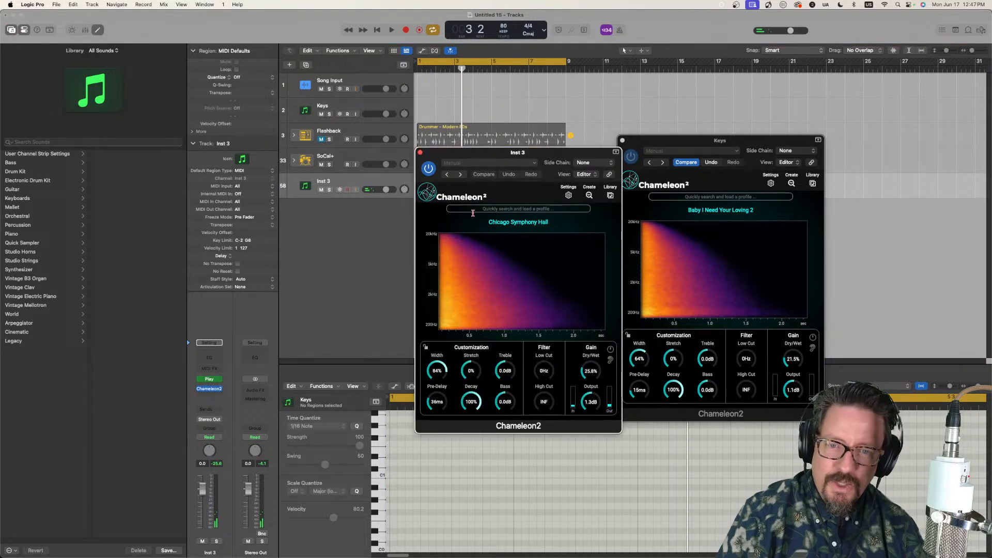
Step: Browse the EW Symphonic Choirs Platinum multis in the Inst 3 track's Play instrument, then close the instrument window
left_click(209, 379)
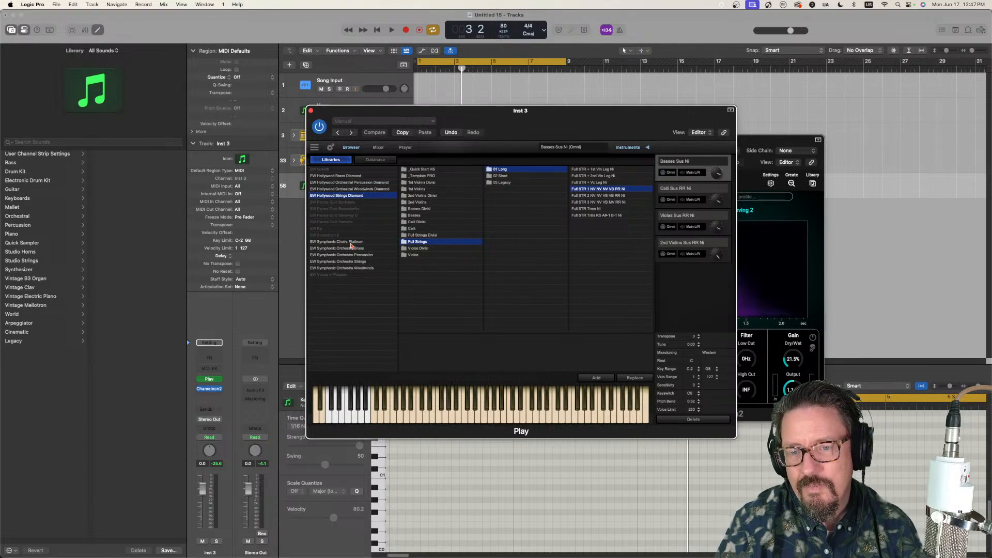
left_click(350, 242)
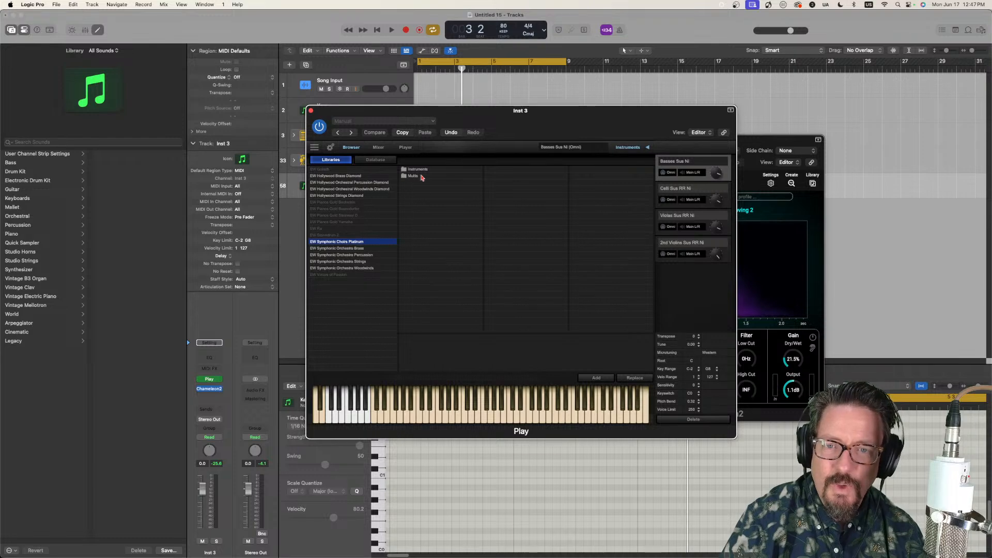
left_click(413, 176)
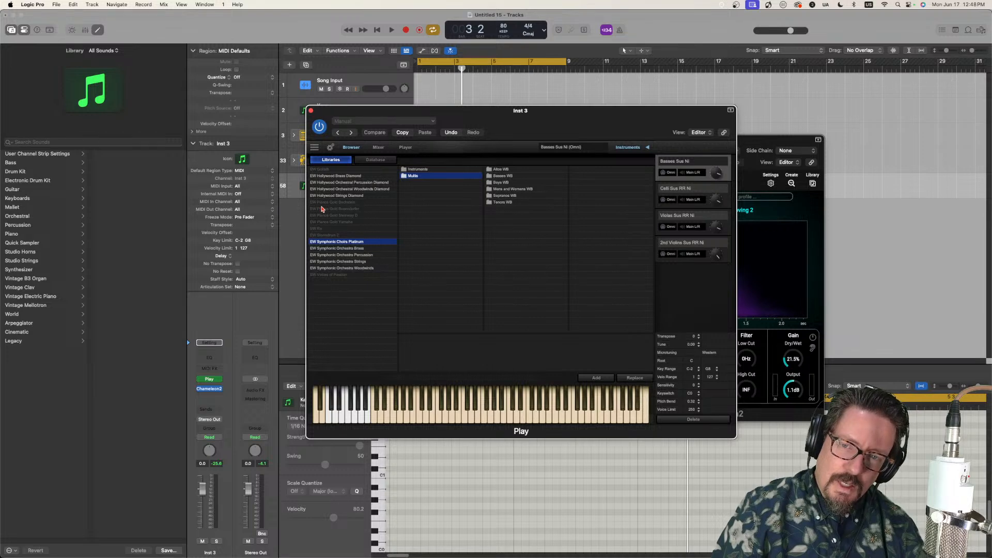
left_click(310, 111)
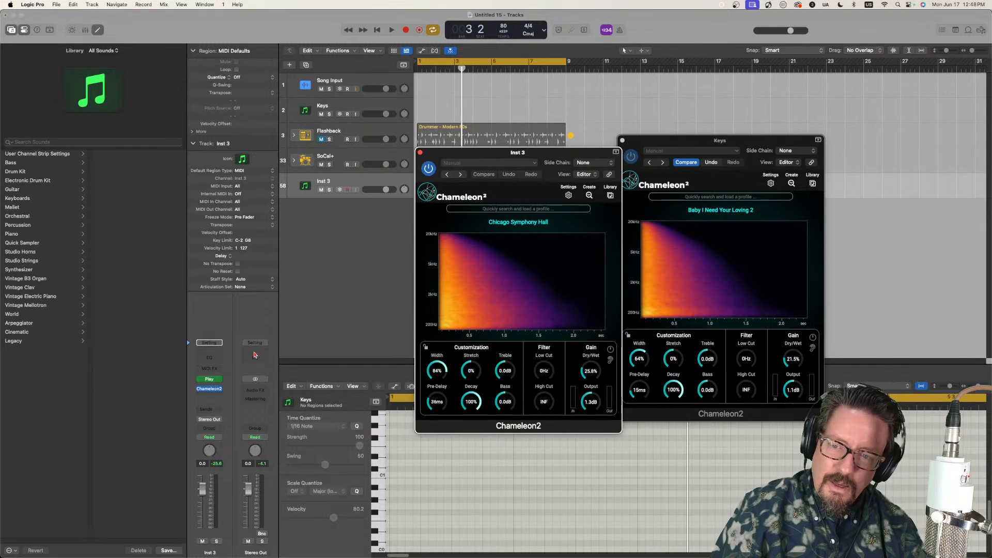
mouse_move(219, 381)
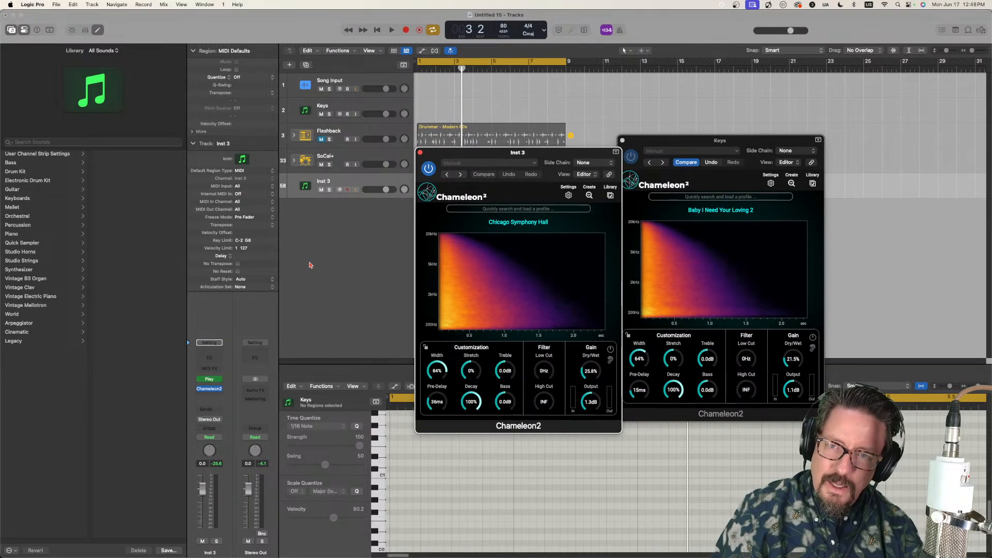
left_click(221, 379)
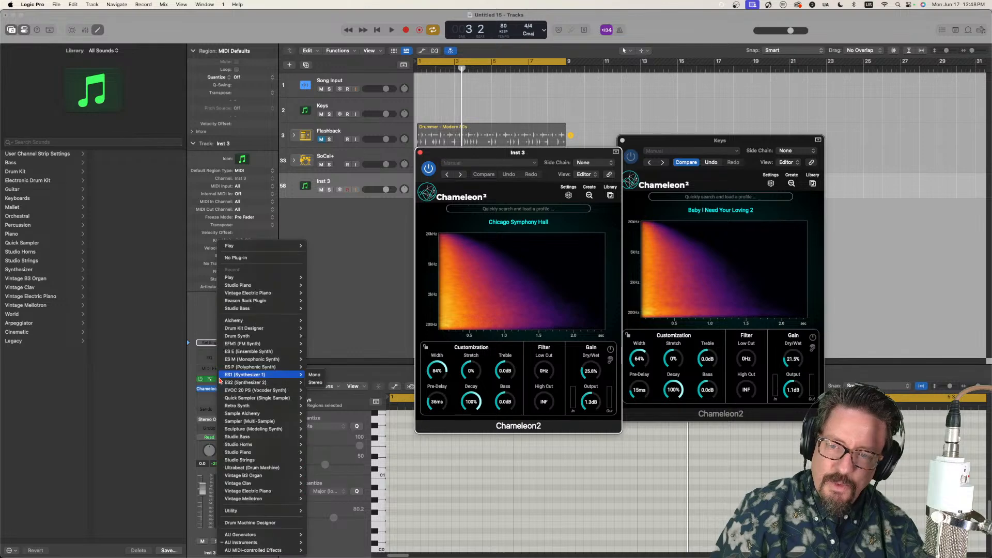
left_click(366, 310)
Step: Replace the Keys track's instrument with the stereo version of Studio Horns
left_click(340, 109)
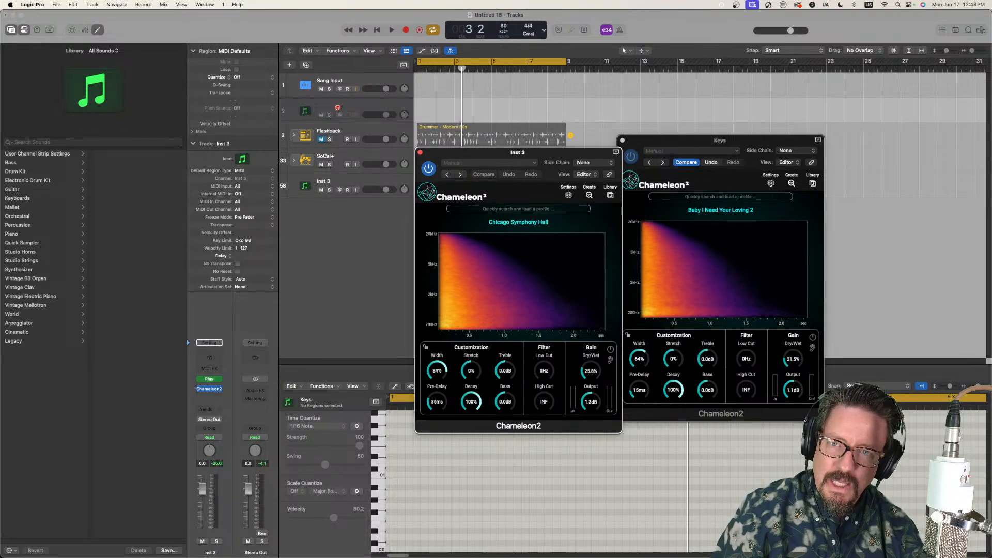
left_click(220, 375)
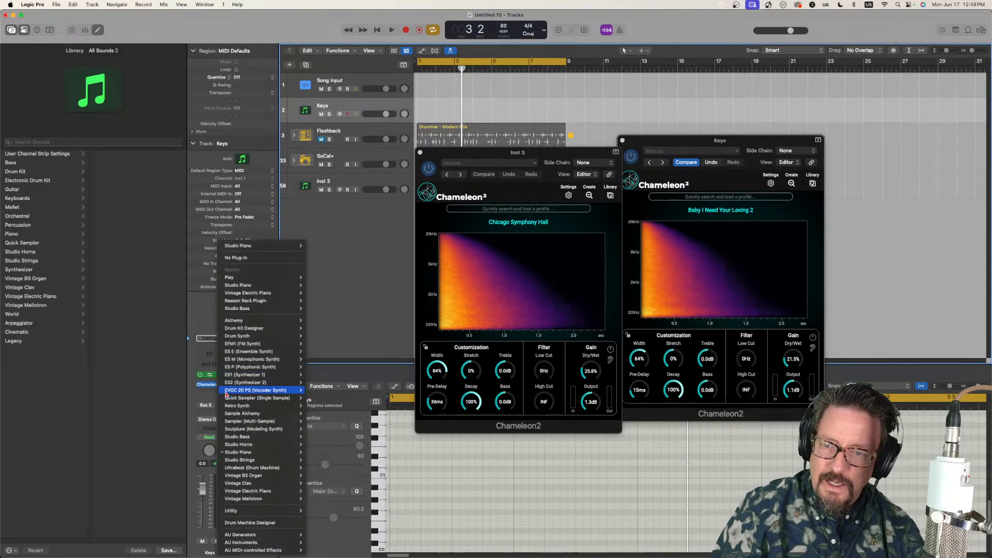
mouse_move(250, 448)
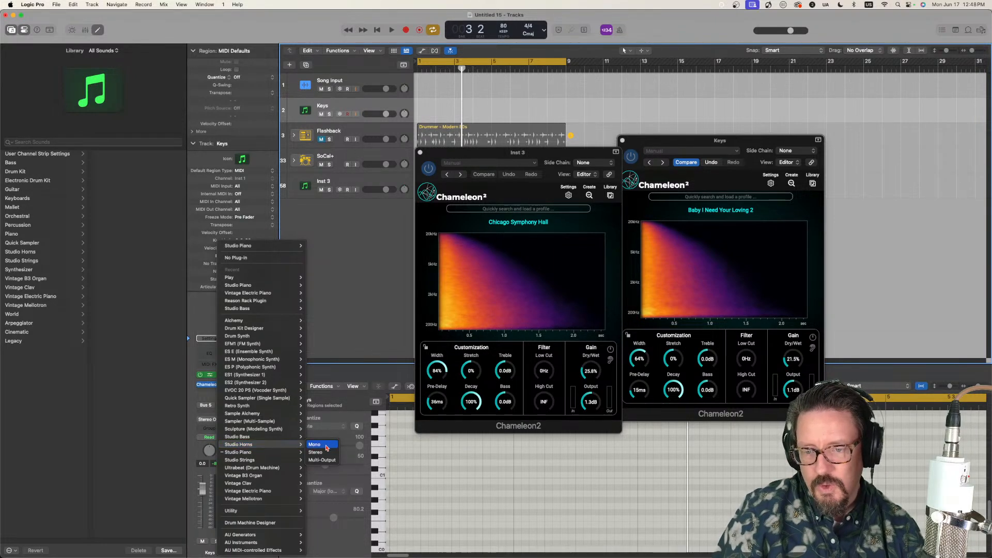
left_click(325, 454)
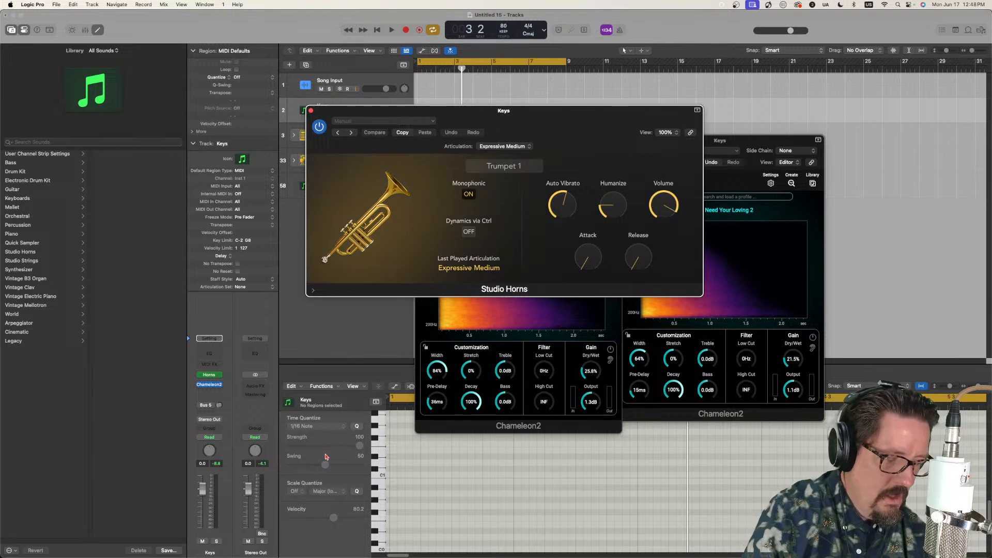
Step: Choose Alto Sax 1 as the single instrument in Studio Horns
left_click(495, 166)
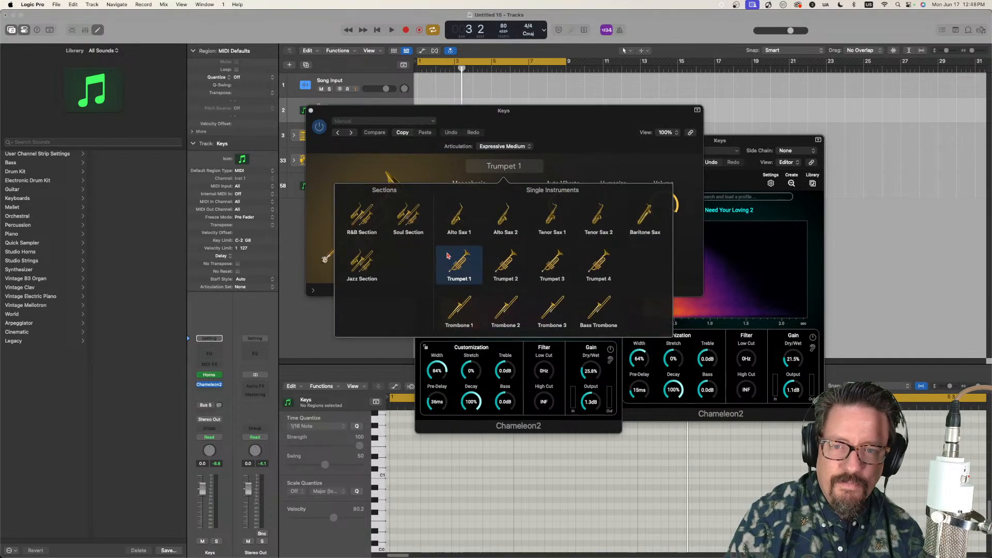
left_click(457, 227)
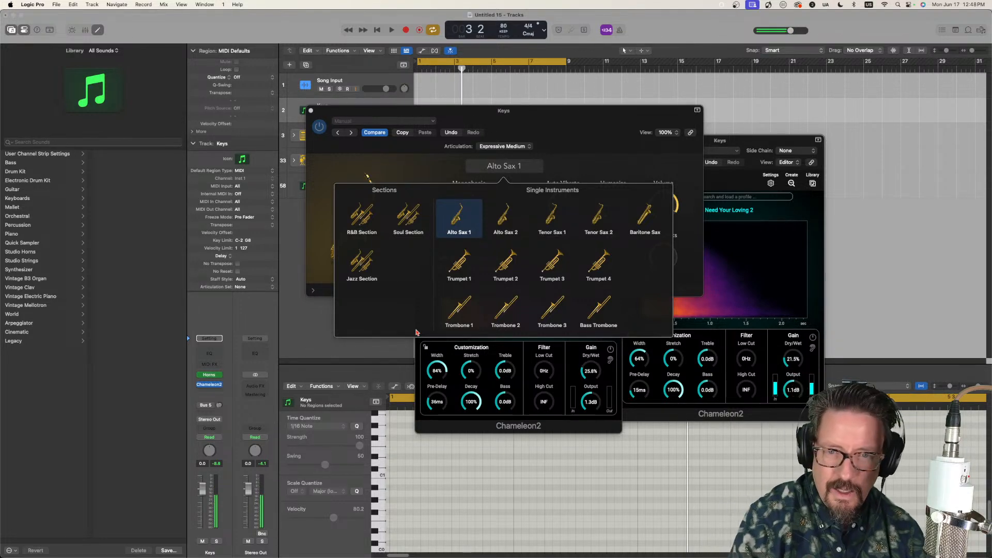
left_click(428, 175)
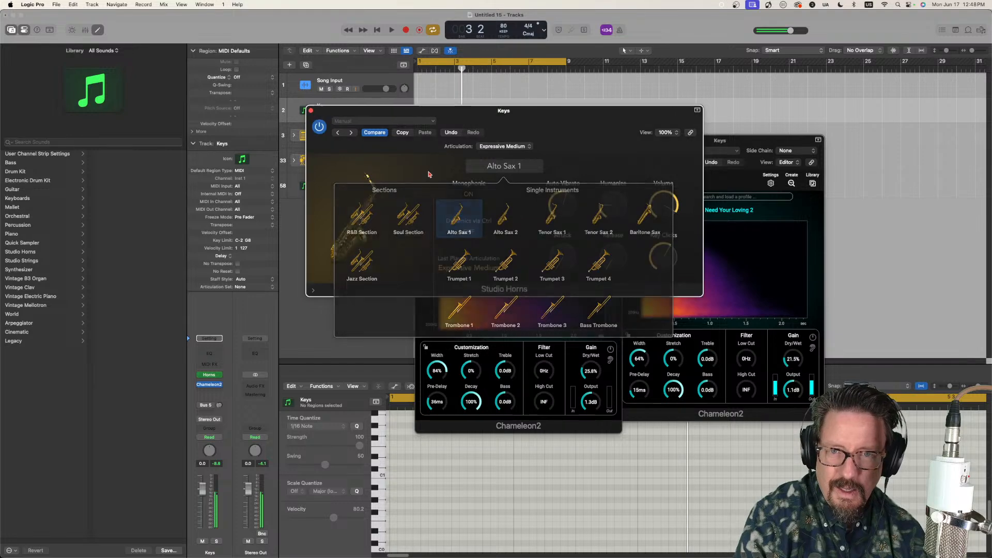
Step: Try the Doit, Trill Semi and Scoop articulations on Alto Sax 1, ending on Staccato
left_click(501, 146)
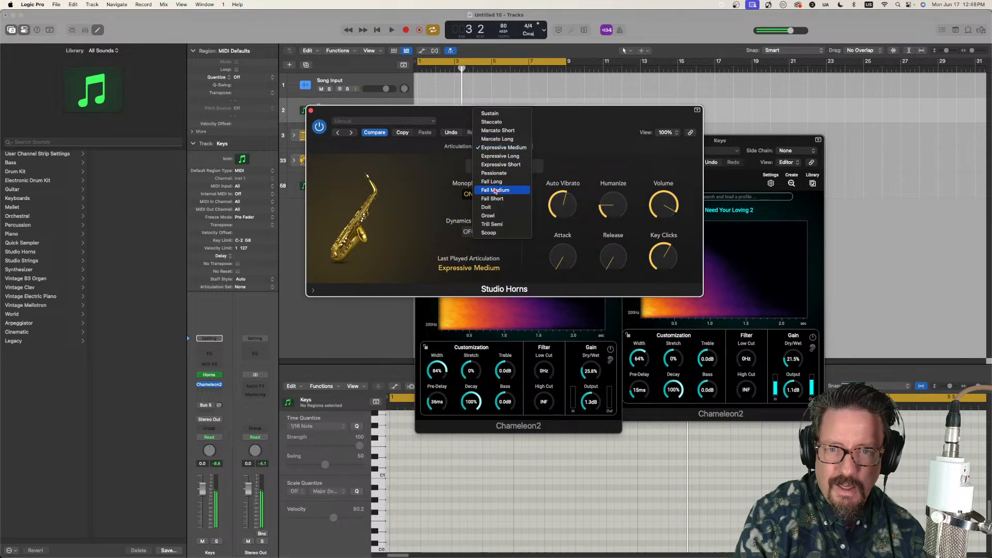
left_click(500, 207)
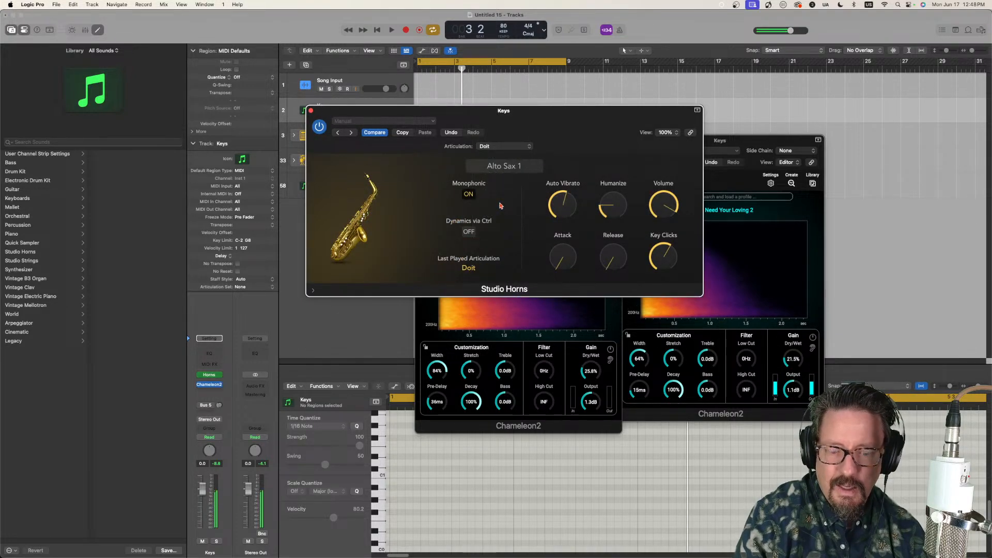
left_click(501, 147)
left_click(501, 165)
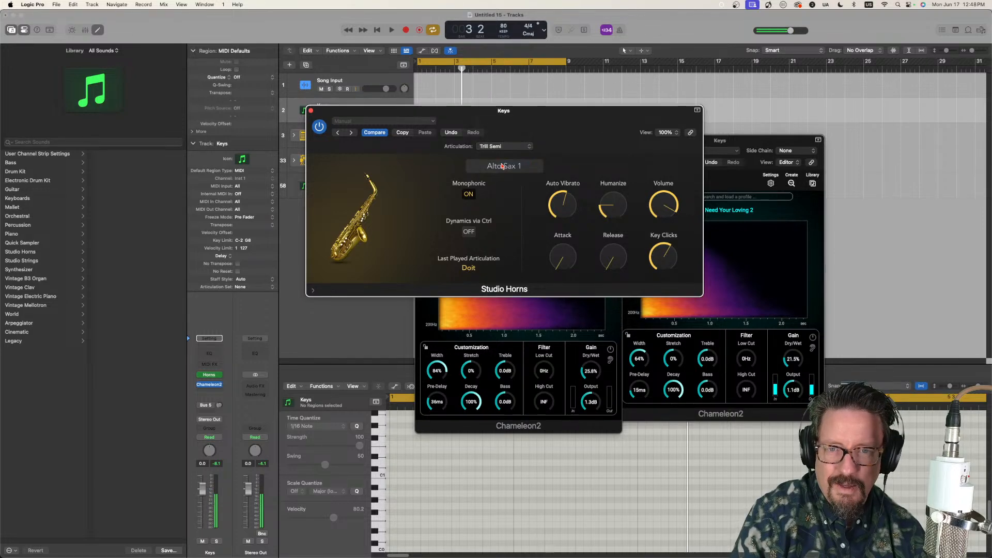
left_click(497, 150)
left_click(493, 156)
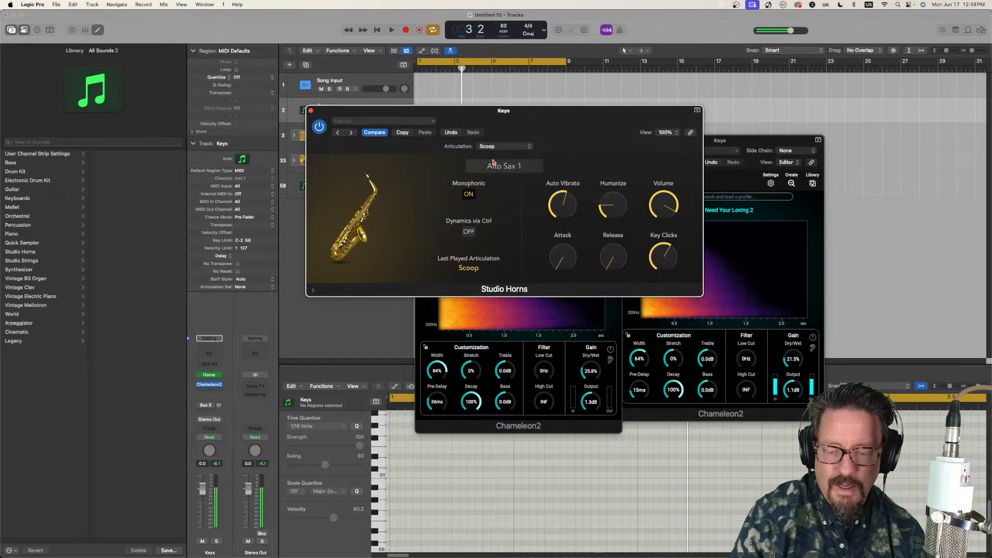
left_click(495, 146)
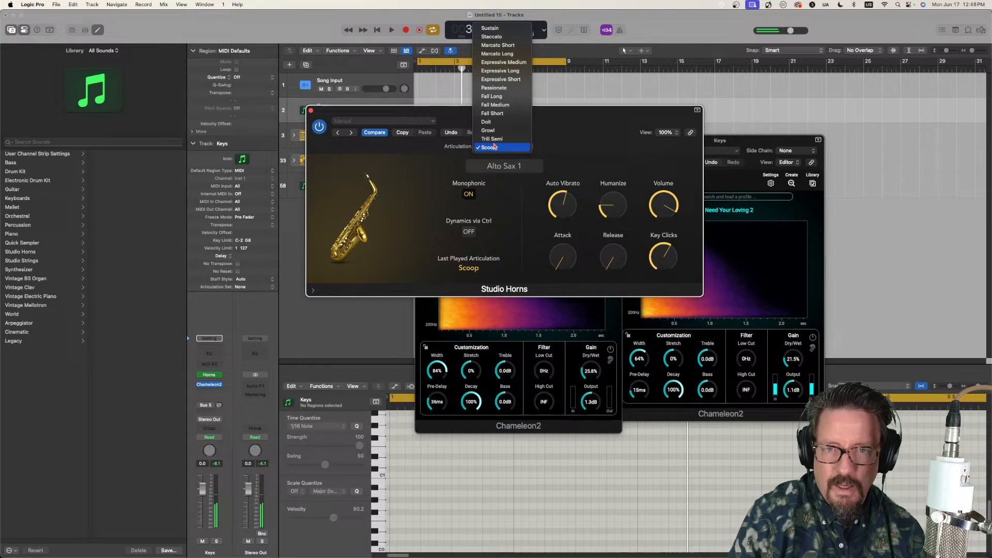
left_click(506, 38)
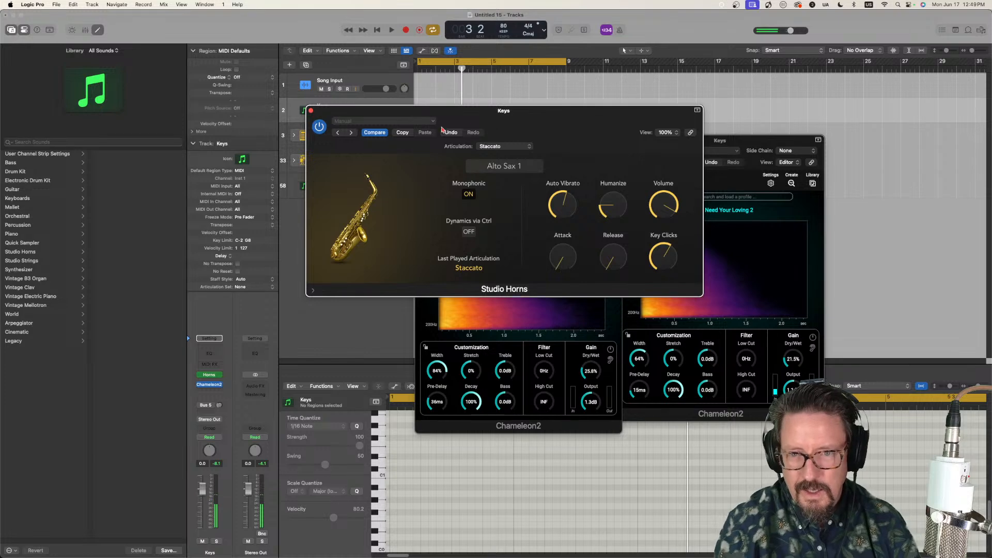
Step: Switch Studio Horns to the Baritone Sax and set its articulation to Expressive Medium
left_click(494, 166)
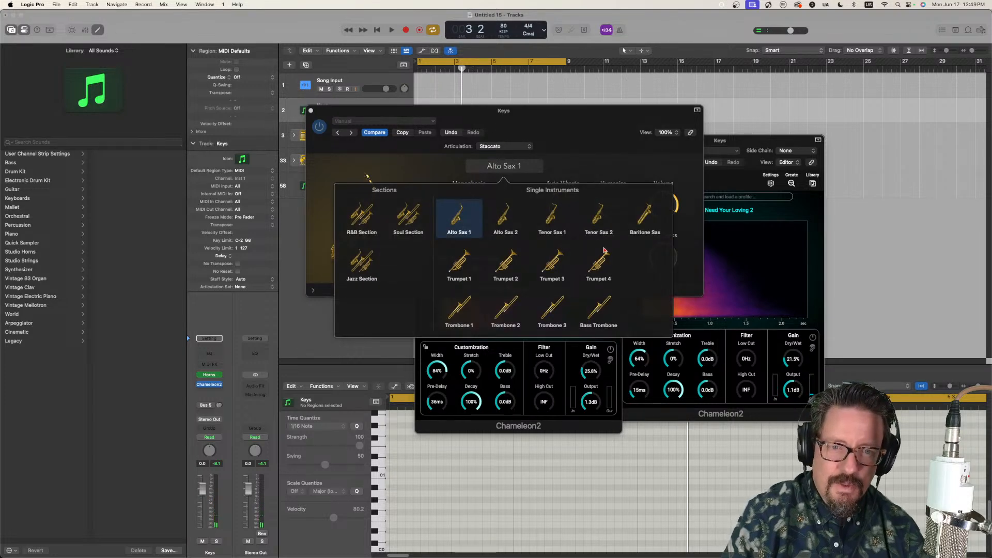
left_click(639, 226)
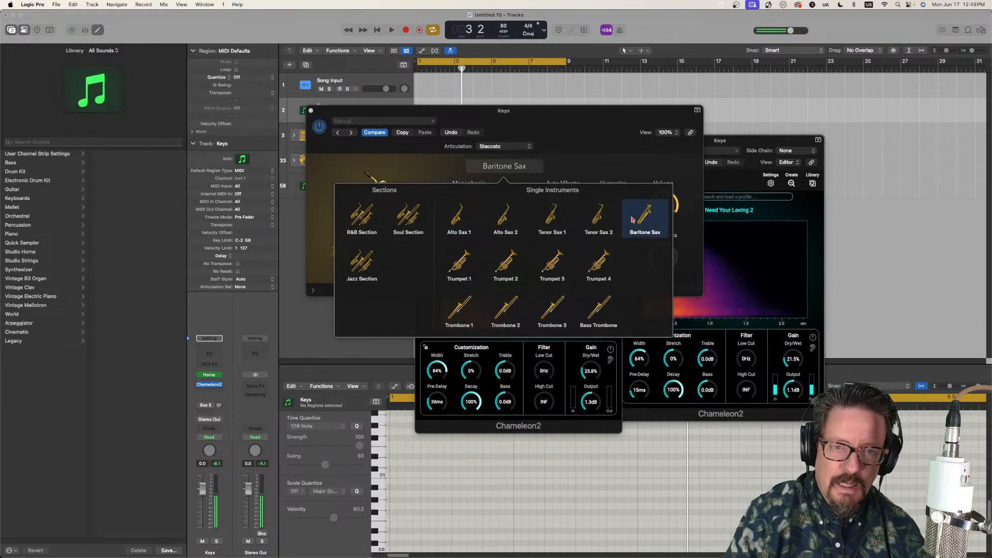
left_click(603, 155)
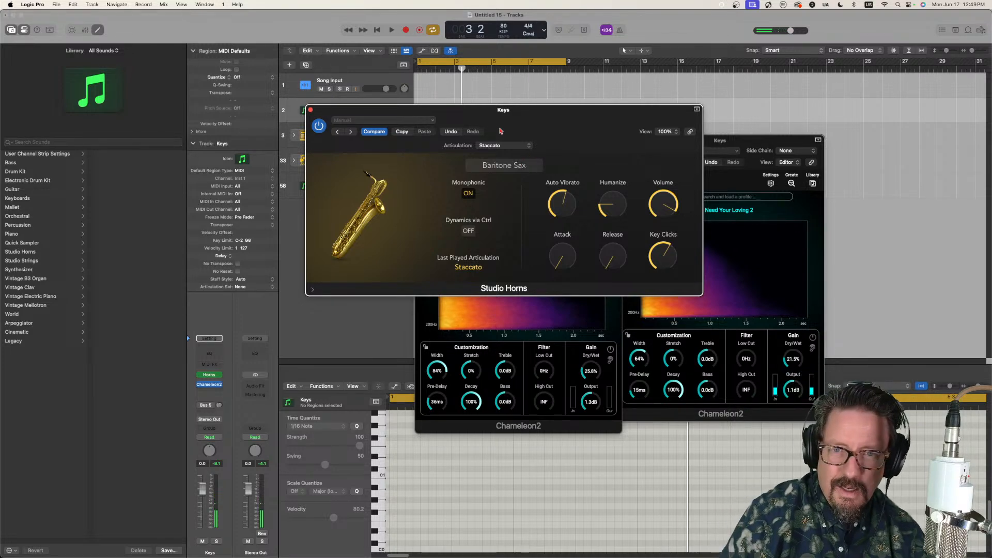
left_click(501, 146)
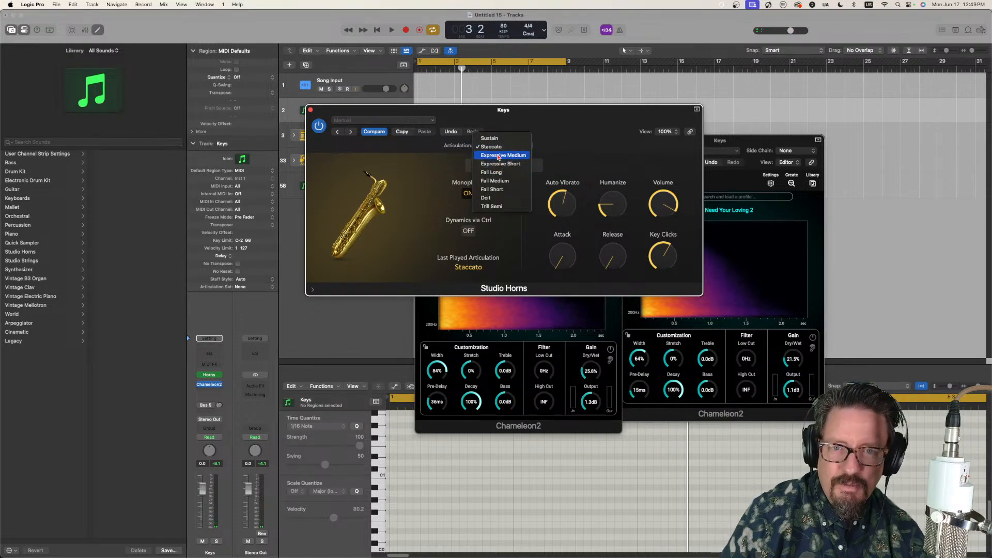
left_click(490, 158)
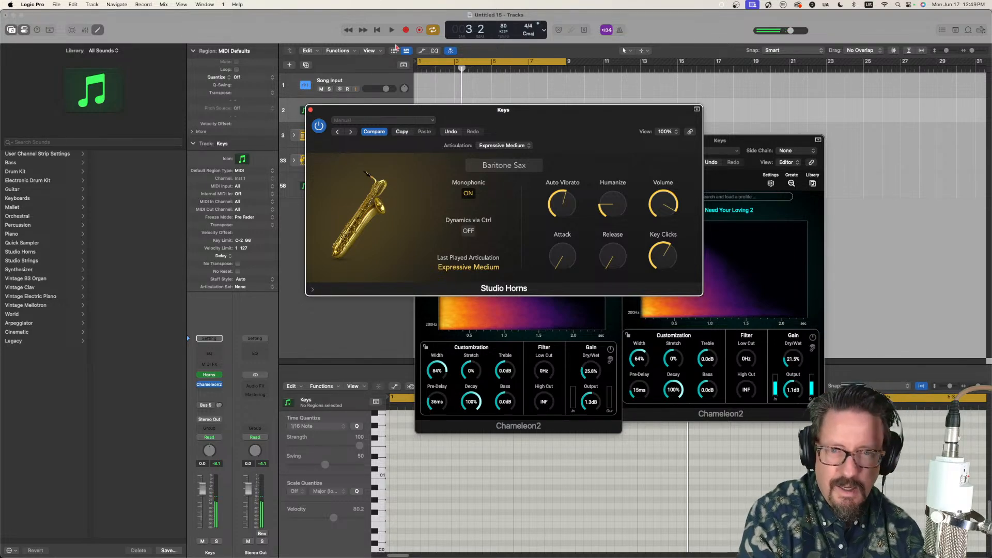
Step: Close Studio Horns and bring the Keys track's Chameleon2 window to the front
left_click(310, 109)
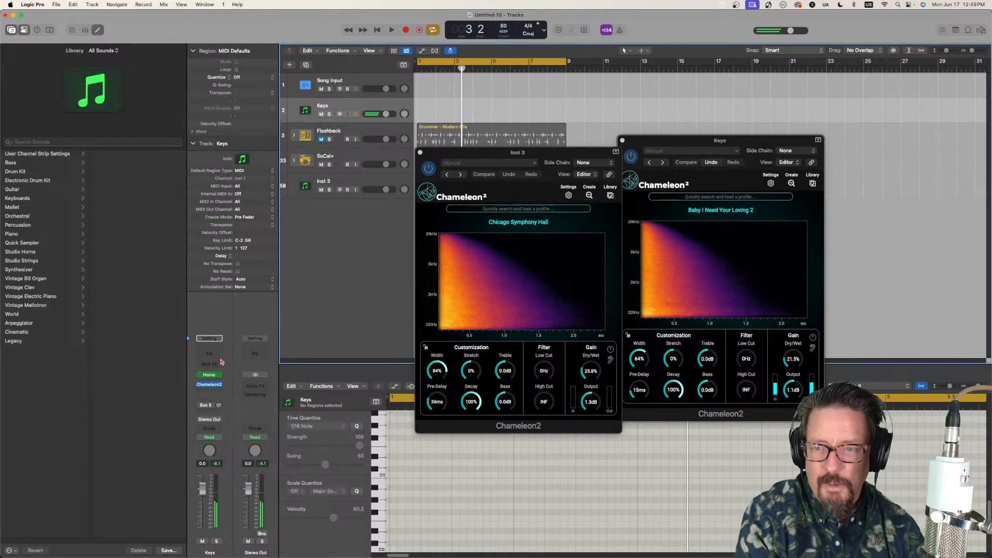
left_click(210, 385)
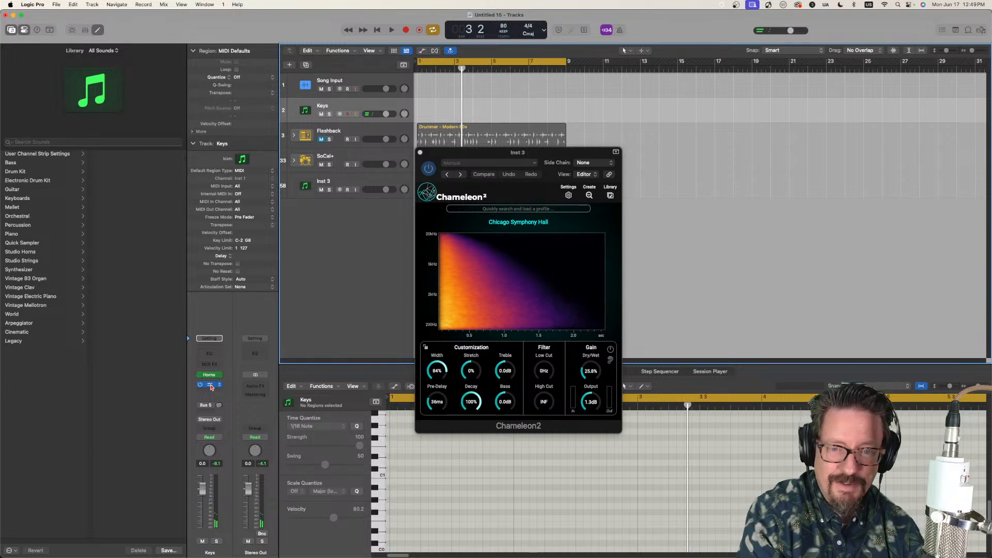
left_click(210, 385)
left_click(210, 385)
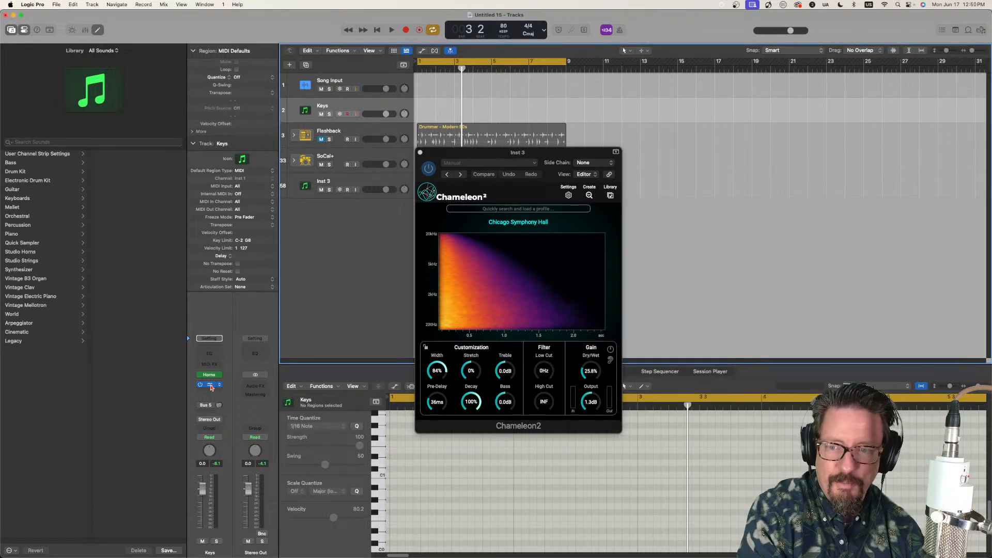
left_click(210, 385)
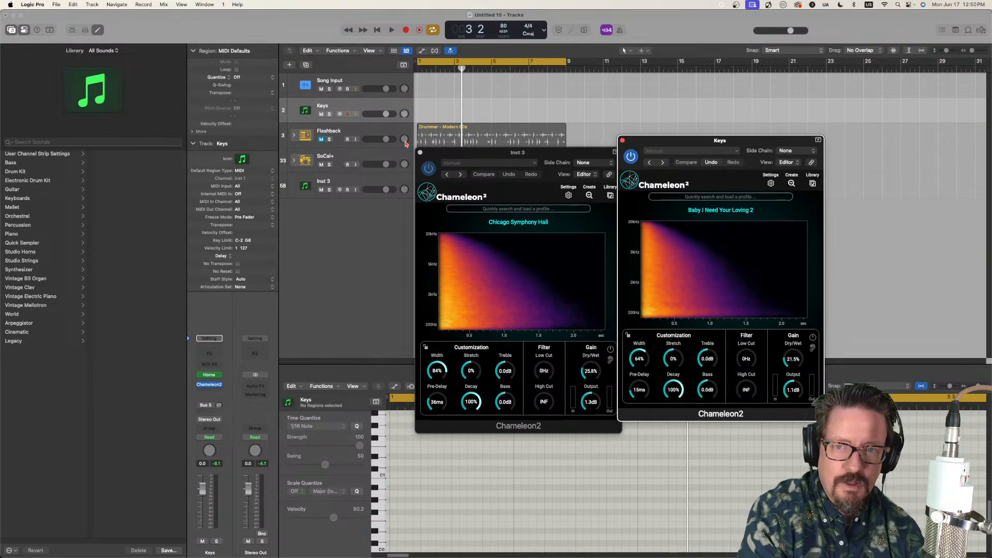
Step: Close the Chameleon2 windows of the Inst 3 and Keys tracks to clear the arrangement view
left_click(421, 152)
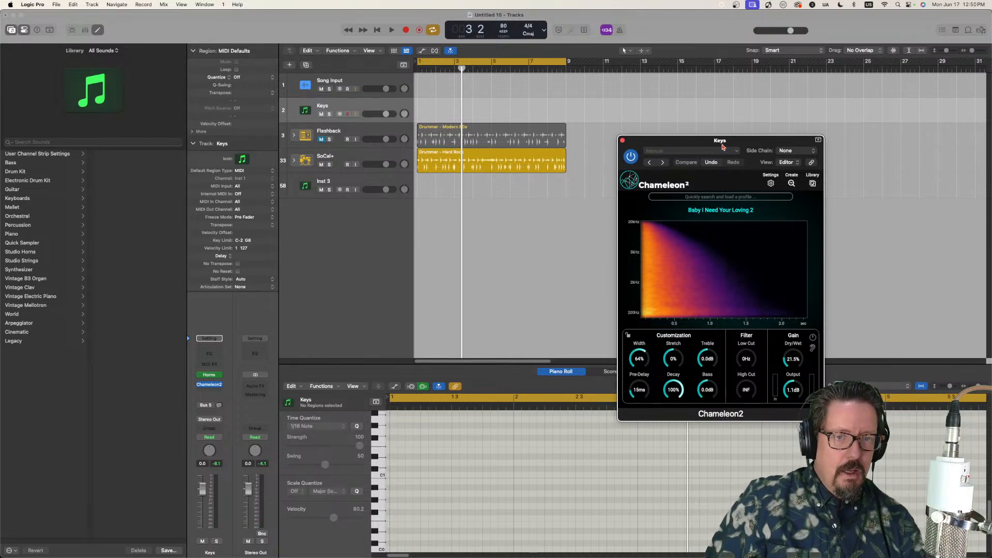
left_click_drag(722, 147, 528, 141)
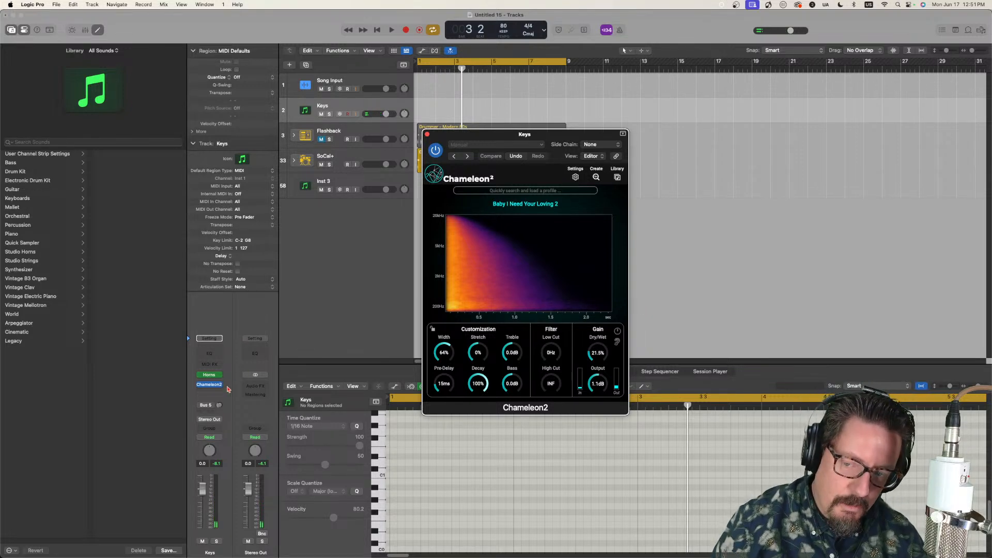
mouse_move(210, 389)
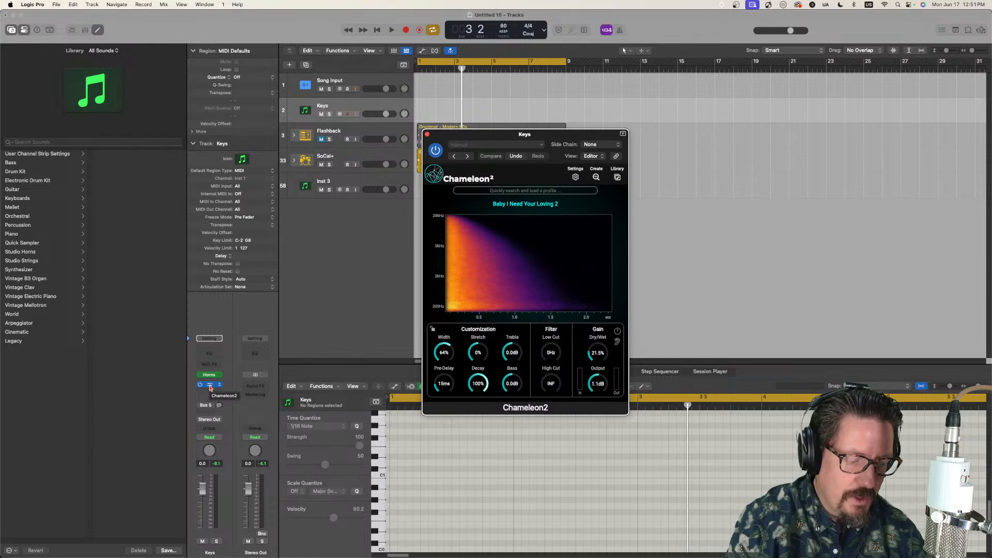
left_click(210, 388)
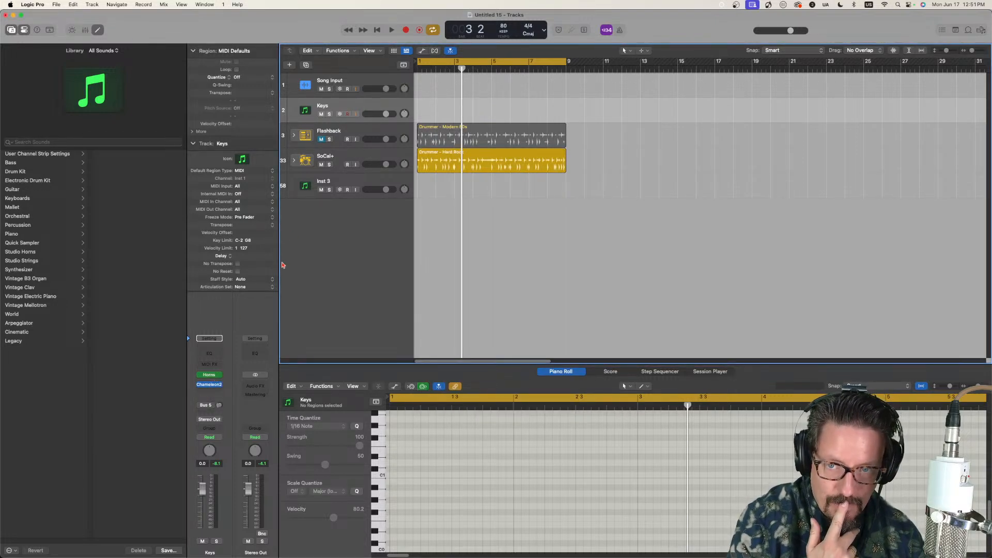
Step: Load the Baby I Need Your Loving 2 profile into Chameleon2 on the Inst 3 track, then close the plug-in window
left_click(326, 181)
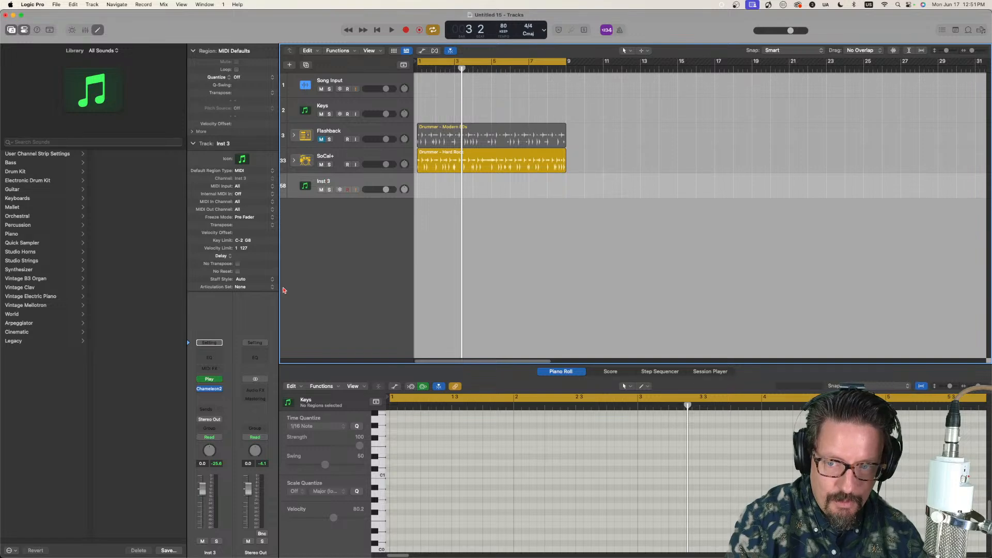
left_click(210, 389)
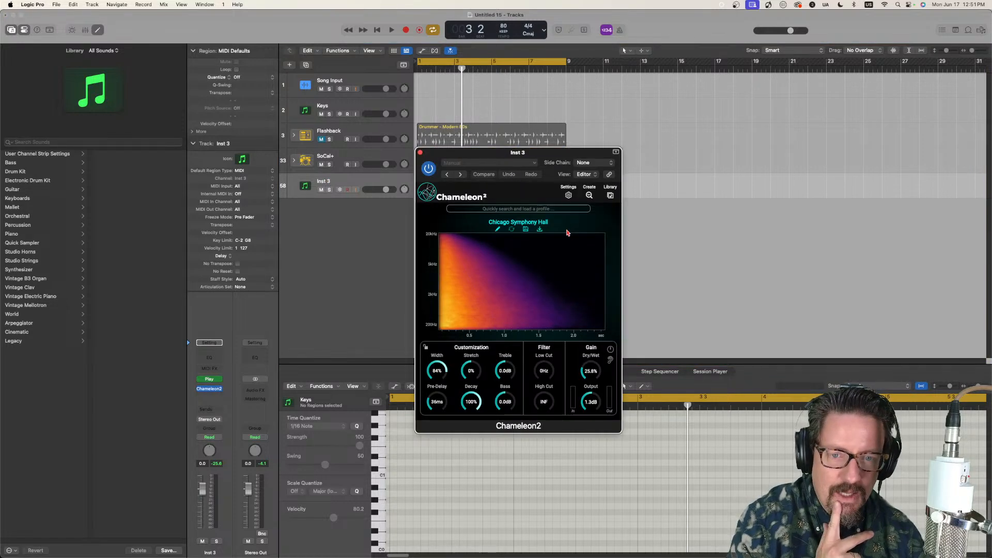
left_click(610, 195)
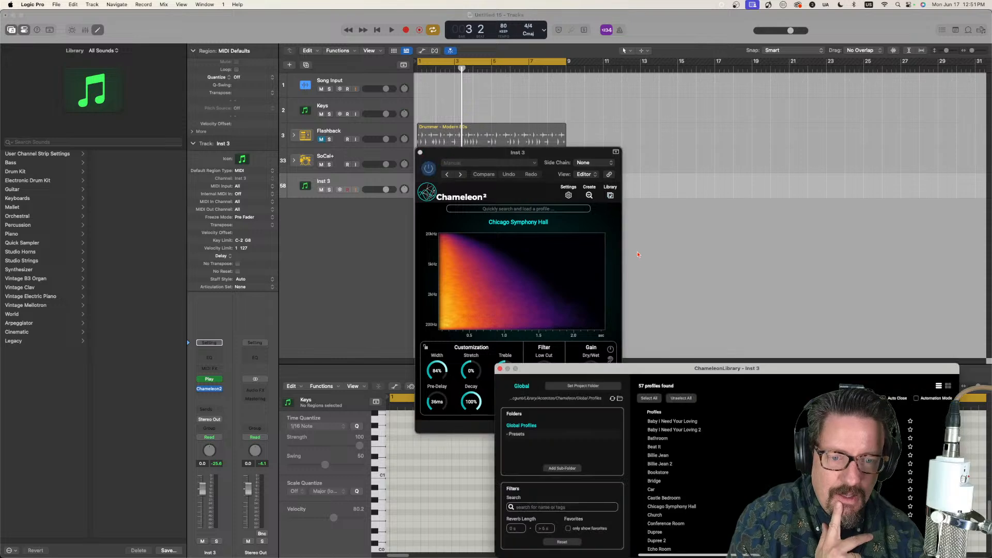
left_click(679, 431)
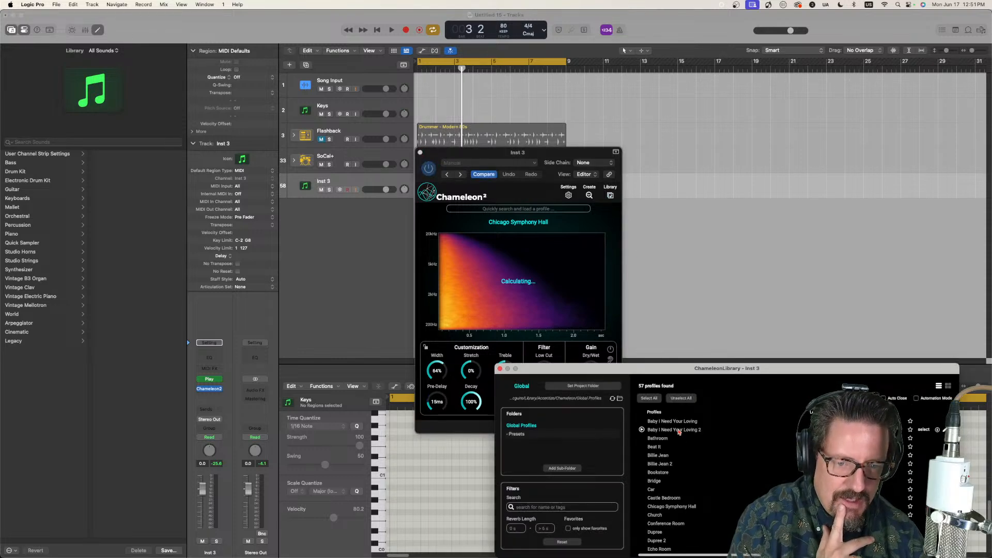
left_click(420, 153)
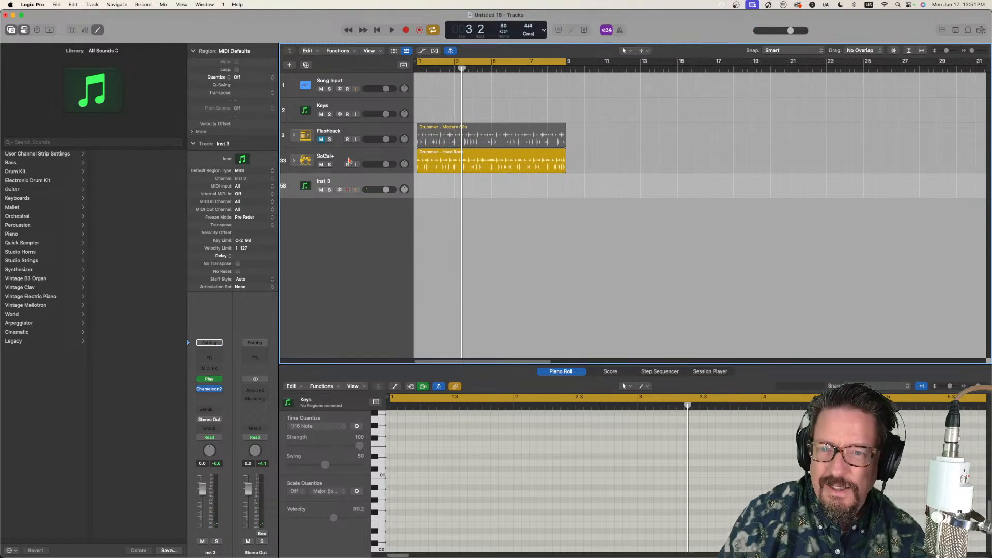
Step: Load the Baby I Need Your Loving 2 profile into Chameleon2 on the SoCal+ drum track and close its window
left_click(351, 161)
left_click(212, 389)
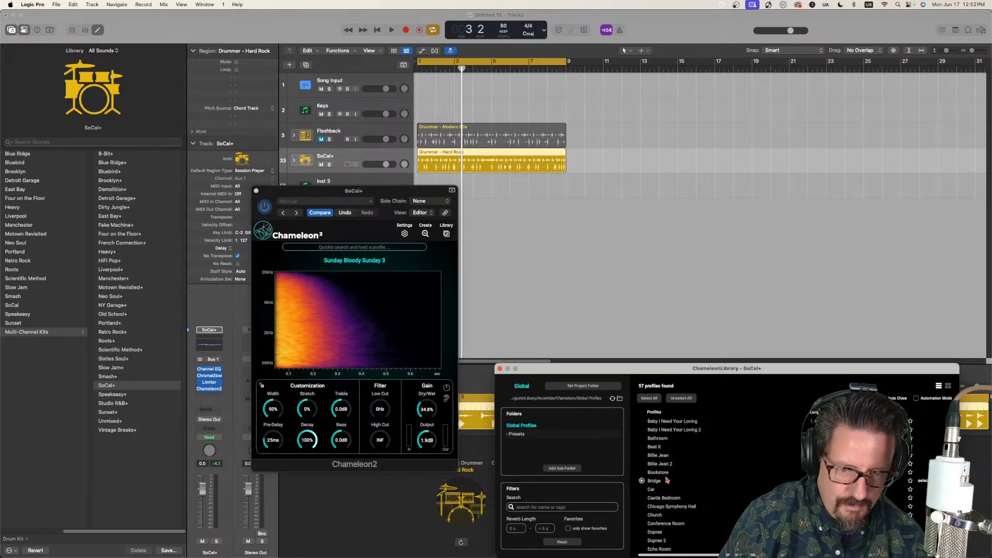
left_click(667, 431)
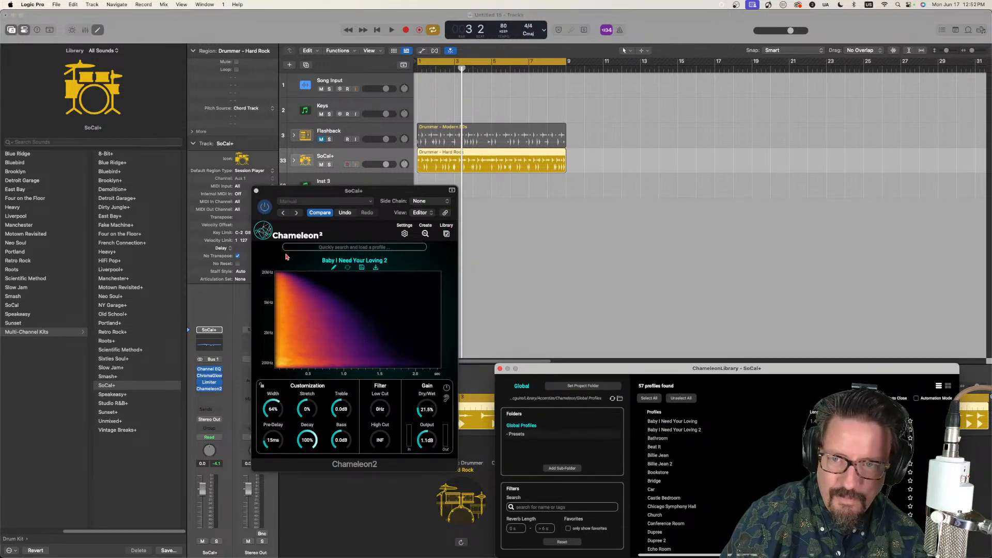
left_click(257, 192)
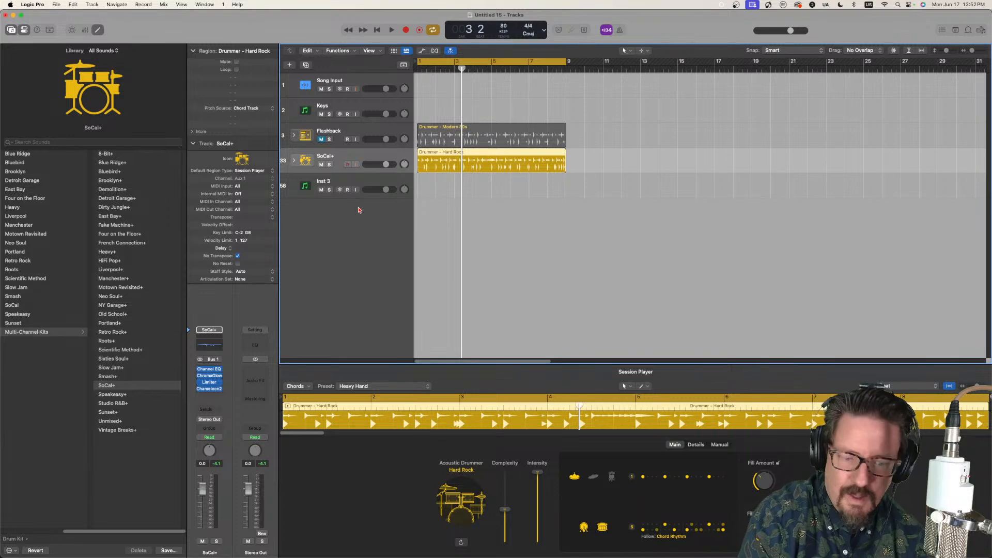
Step: Audition the SoCal+ drums with the reverb, set Chameleon2's Dry/Wet to 12.4%, and close the plug-in window
key("space")
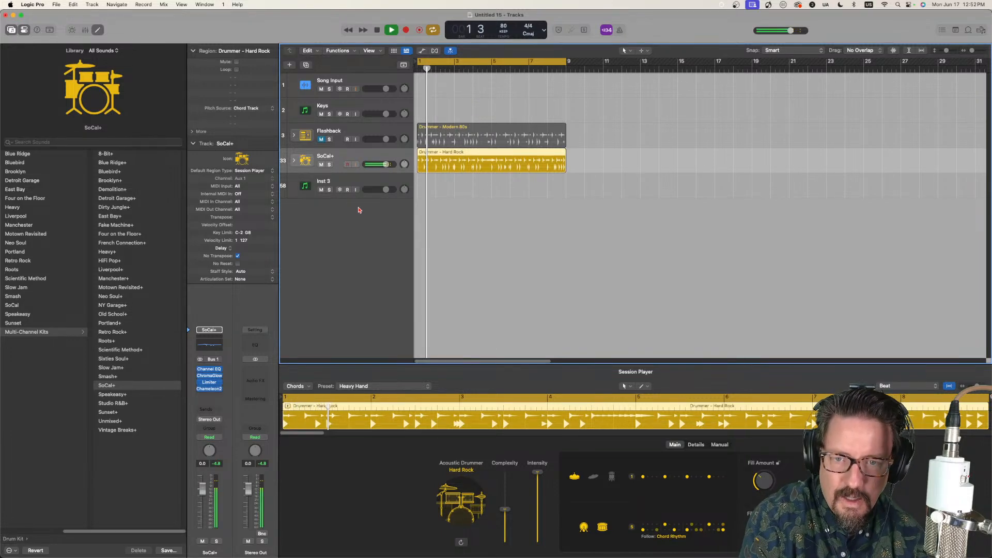
left_click(211, 389)
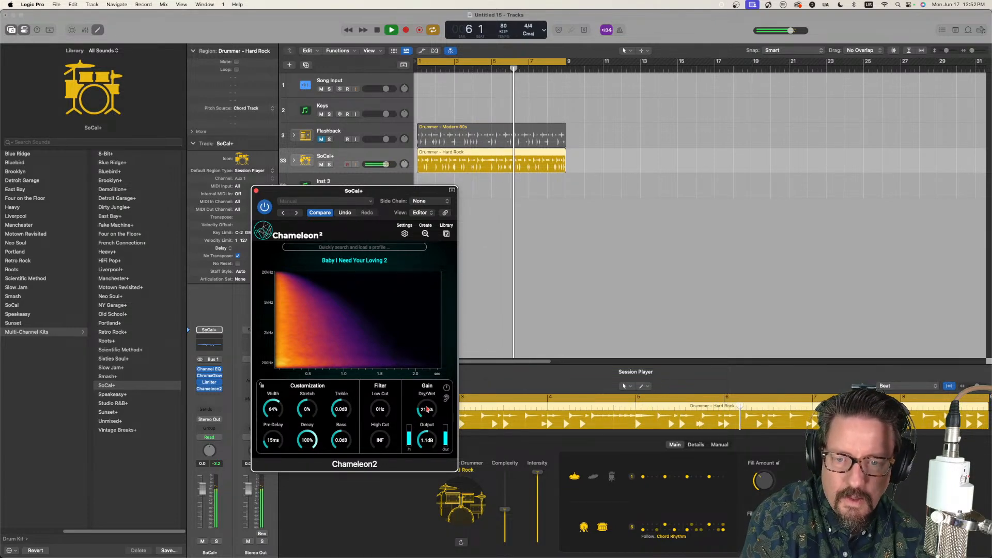
key("space")
left_click_drag(427, 408, 427, 416)
key("space")
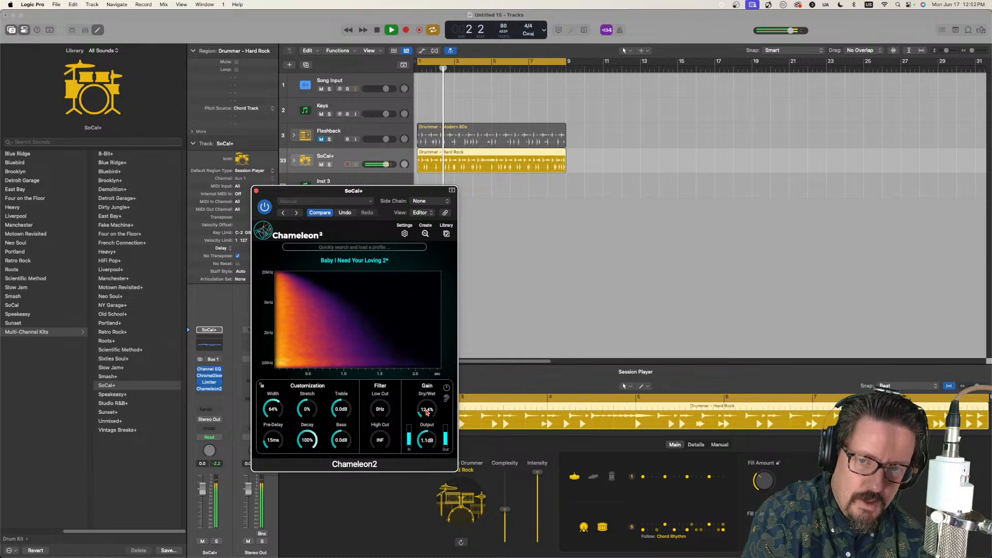
key("space")
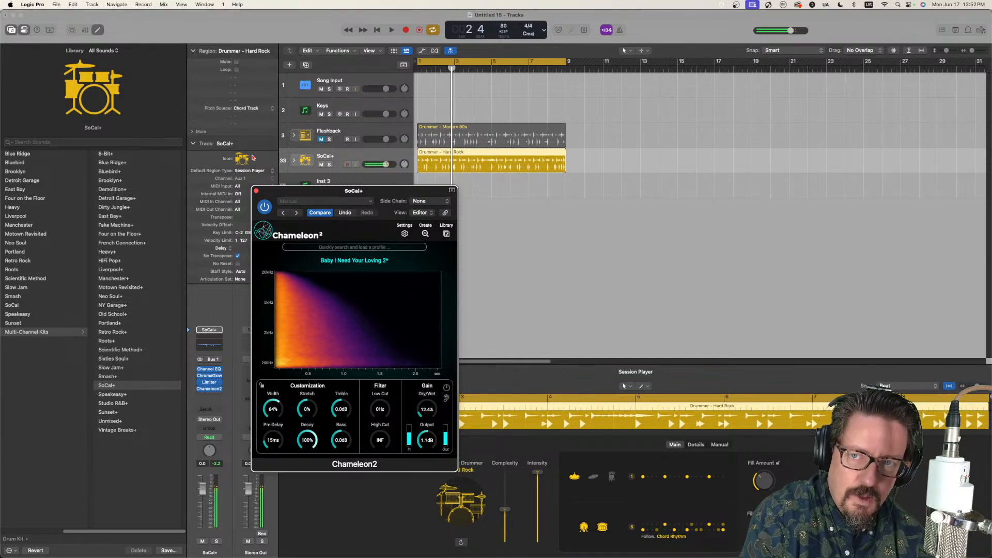
left_click(256, 191)
Step: With Chameleon2 open on the Keys track, replace its instrument with a stereo Studio Piano set to Studio Grand
left_click(376, 107)
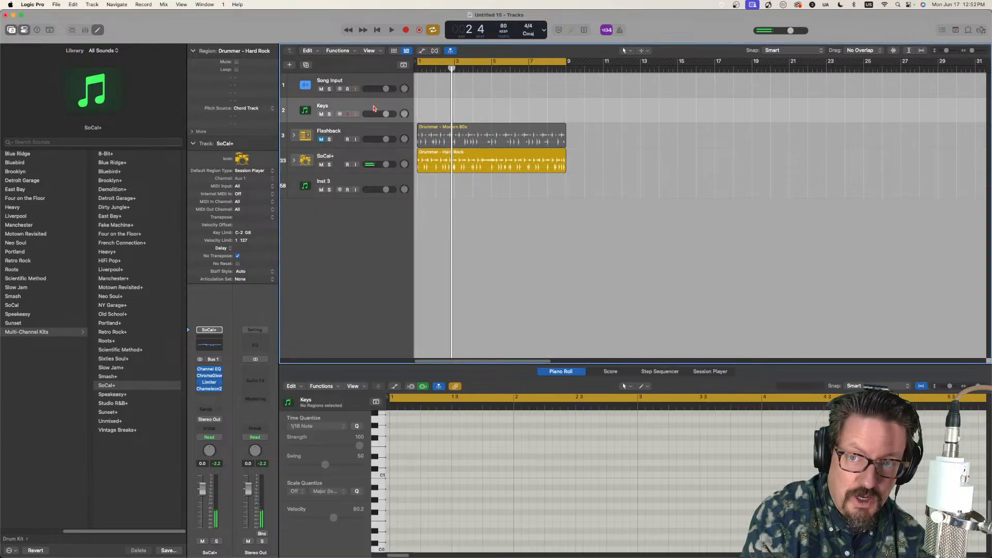
left_click(210, 386)
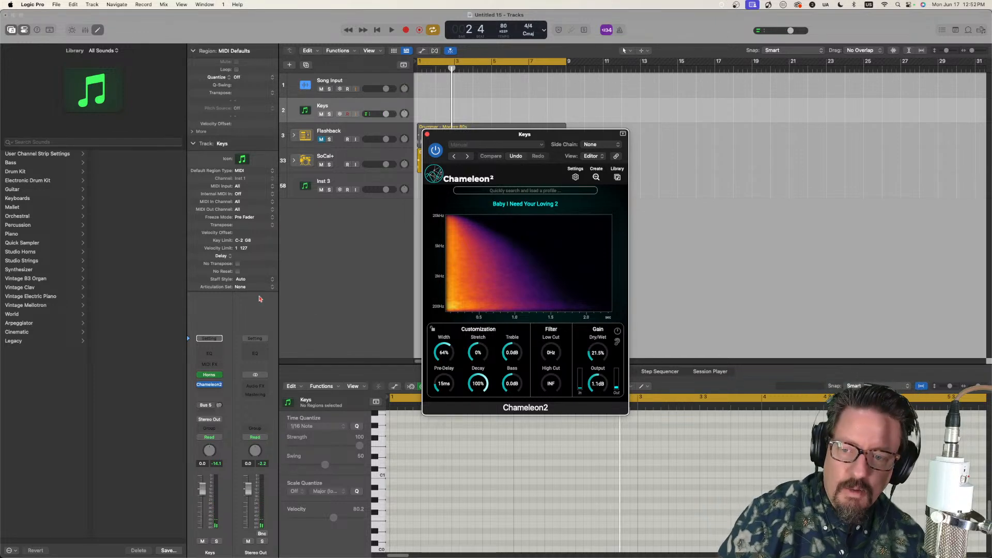
left_click(221, 375)
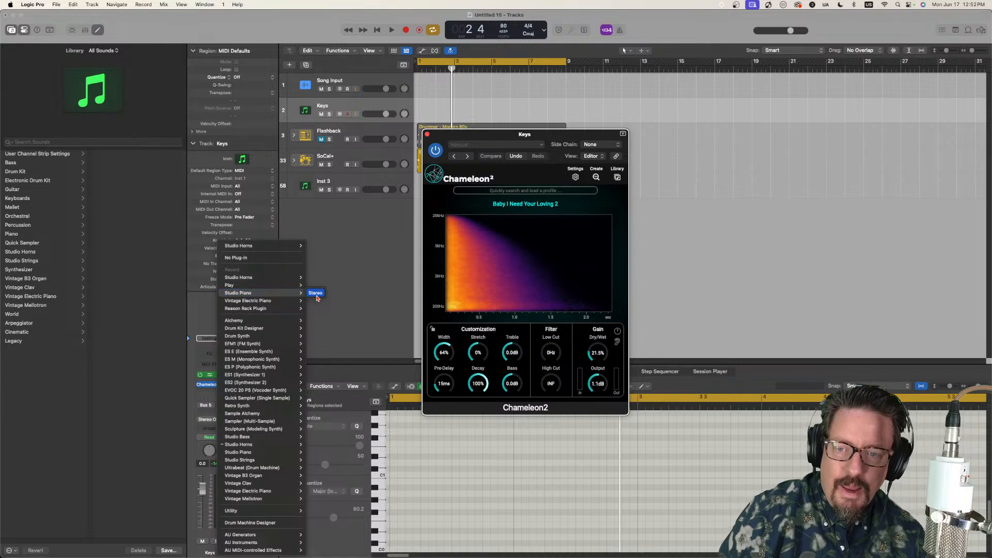
left_click(315, 293)
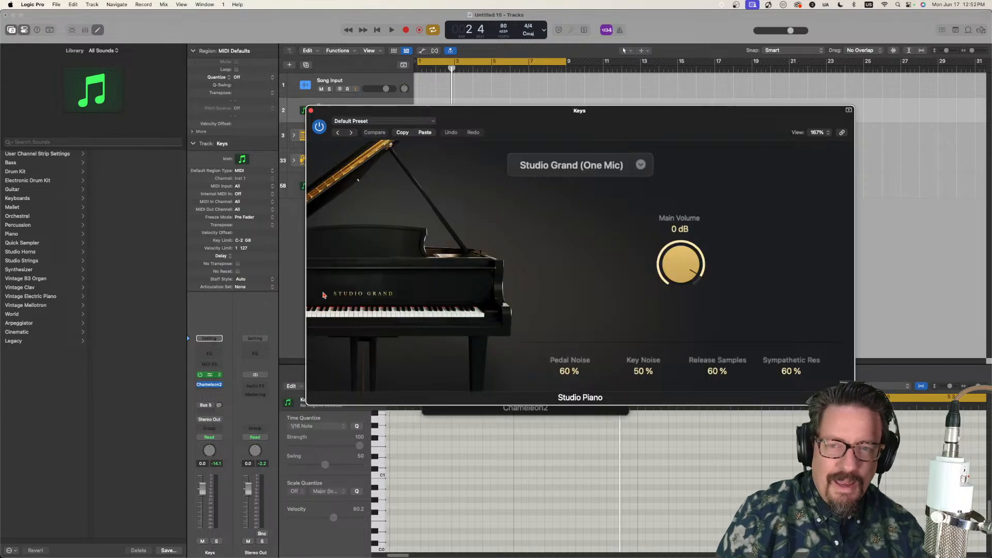
left_click(581, 169)
left_click(542, 200)
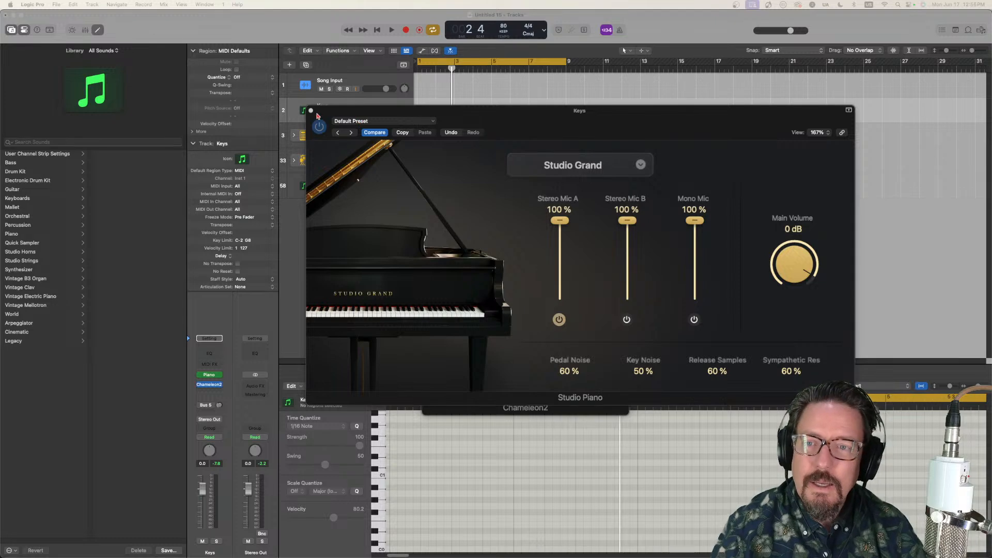
left_click(310, 110)
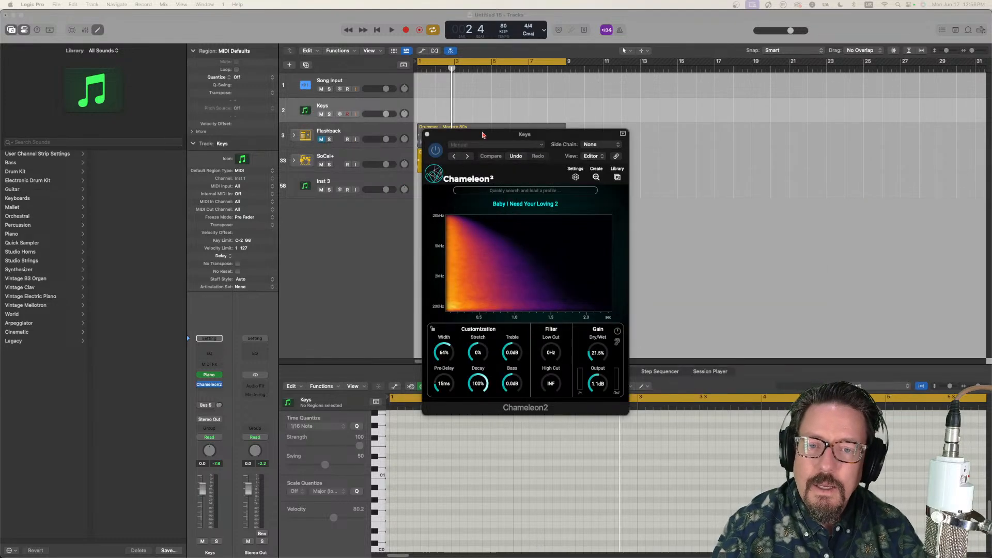
Step: Export the Baby I Need Your Loving 2 profile as an impulse response into the IRs Stream folder
left_click_drag(437, 138, 441, 139)
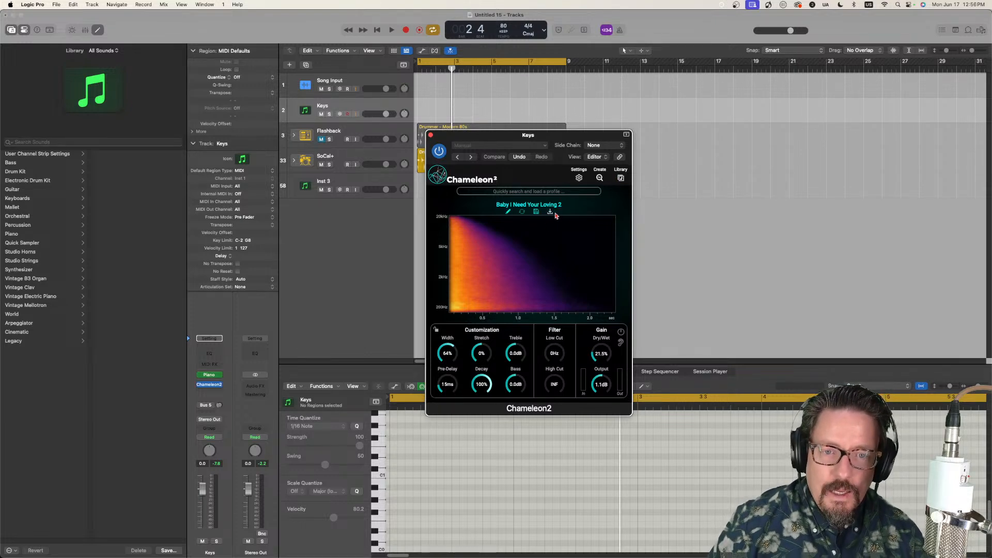
left_click(551, 213)
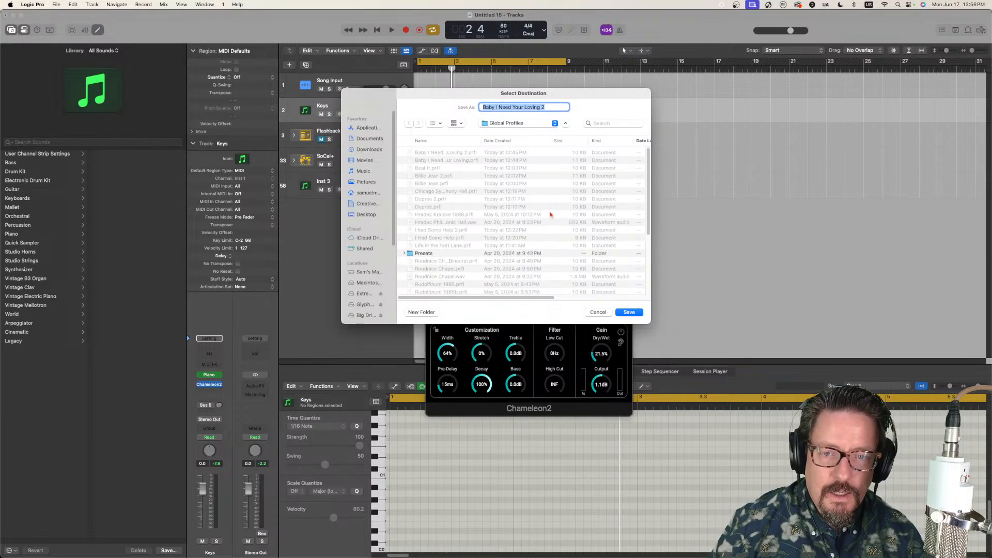
left_click(526, 125)
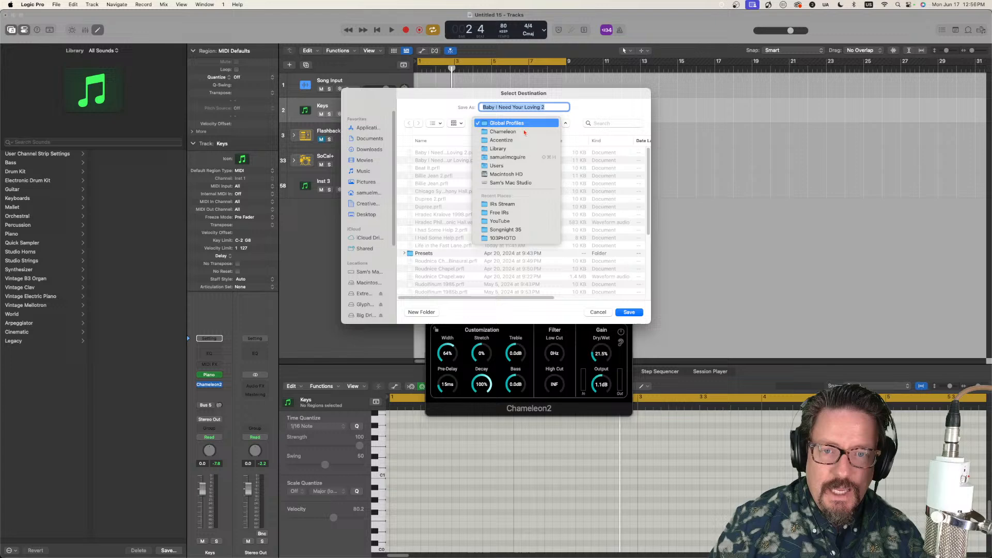
left_click(520, 205)
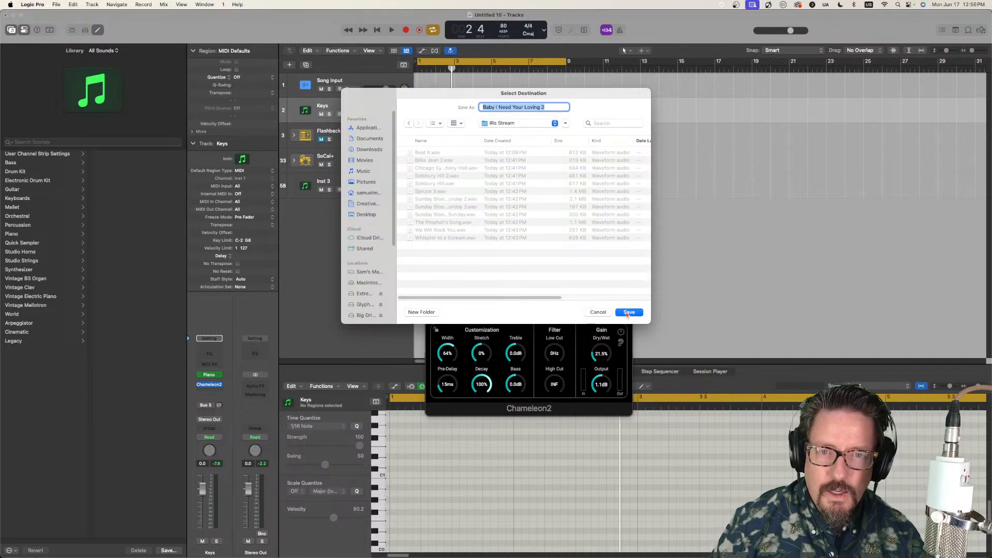
left_click(628, 313)
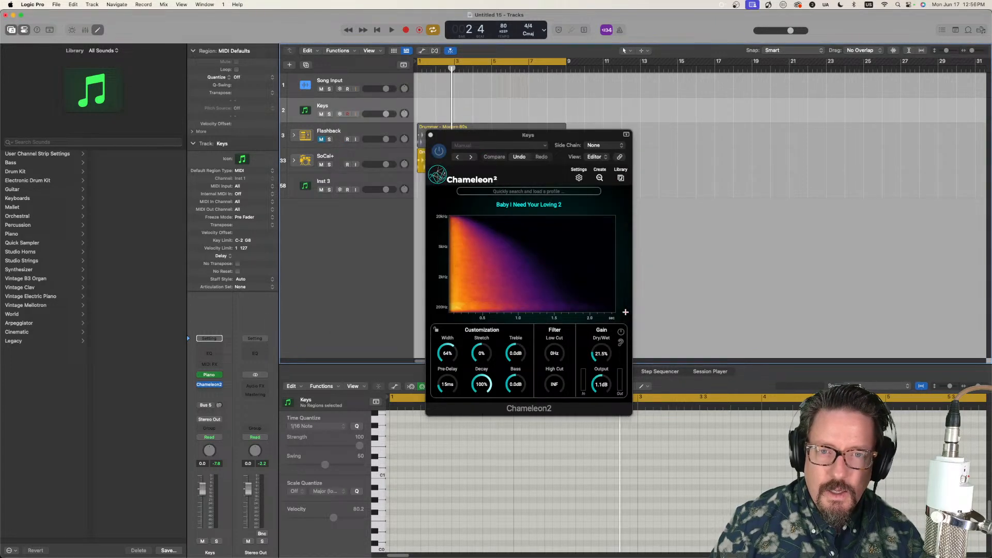
Step: Load the Baby I Need Your Loving profile into Chameleon2 on the Keys track and move the plug-in window clear of the library
left_click(621, 178)
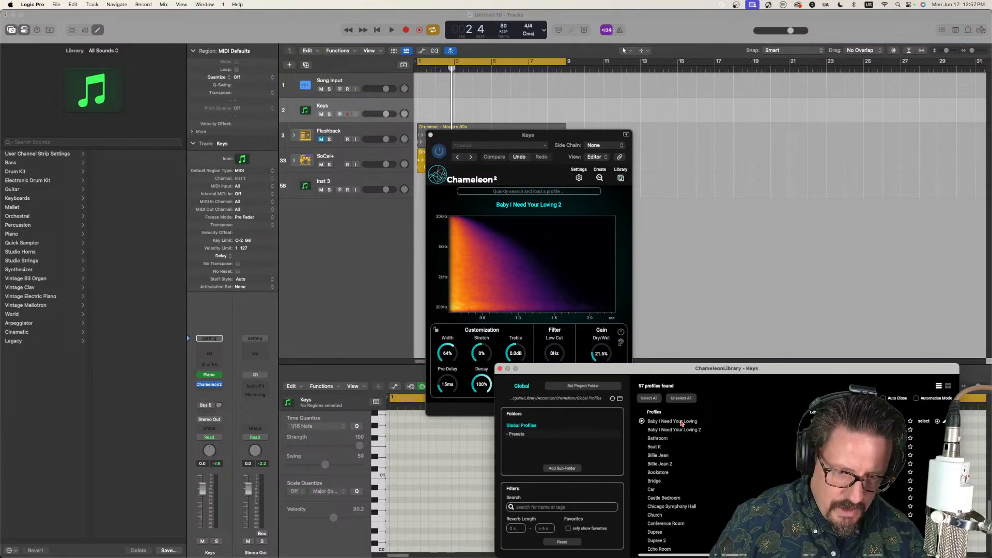
left_click(681, 424)
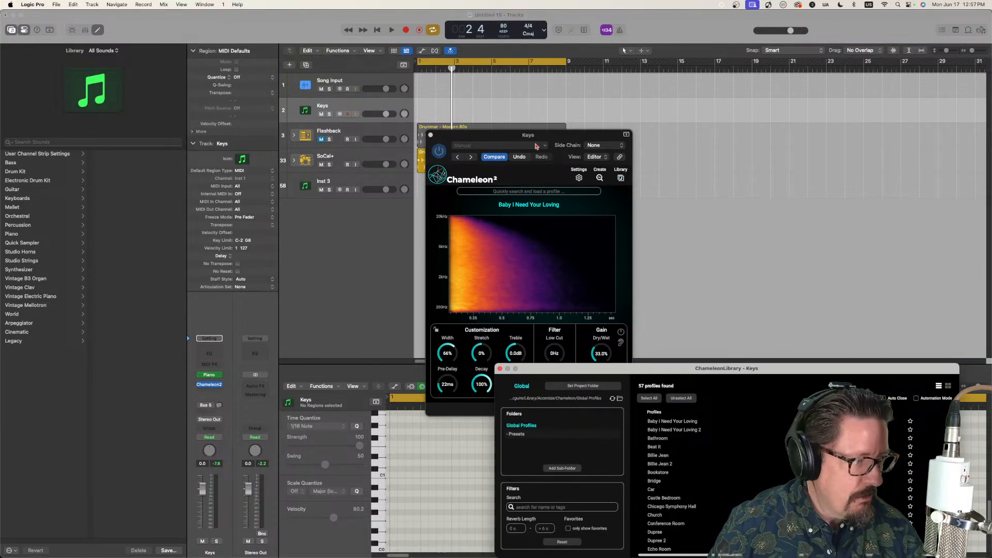
left_click_drag(545, 136, 333, 99)
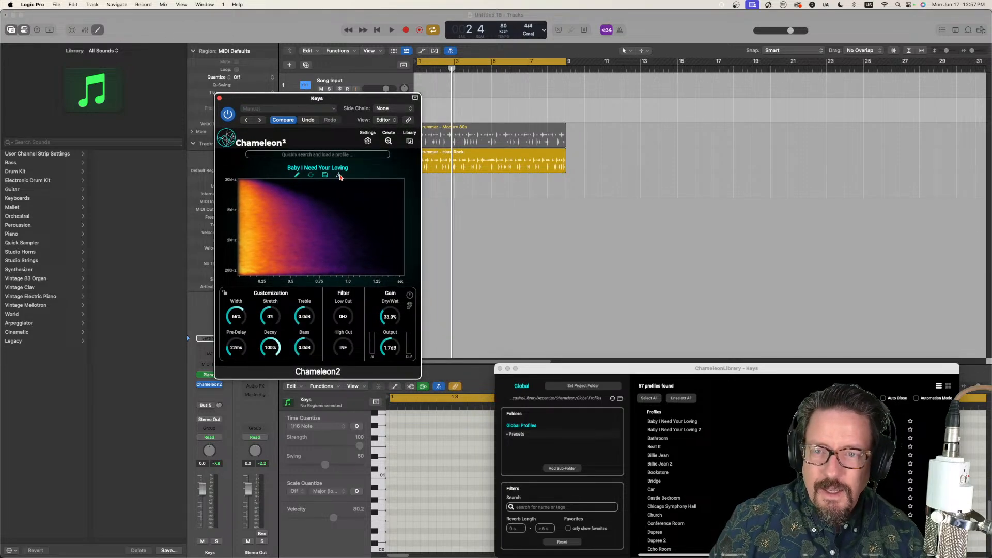
Step: Export the Baby I Need Your Loving profile as an impulse response into the IRs Stream folder and close Chameleon2
left_click(339, 175)
left_click(519, 127)
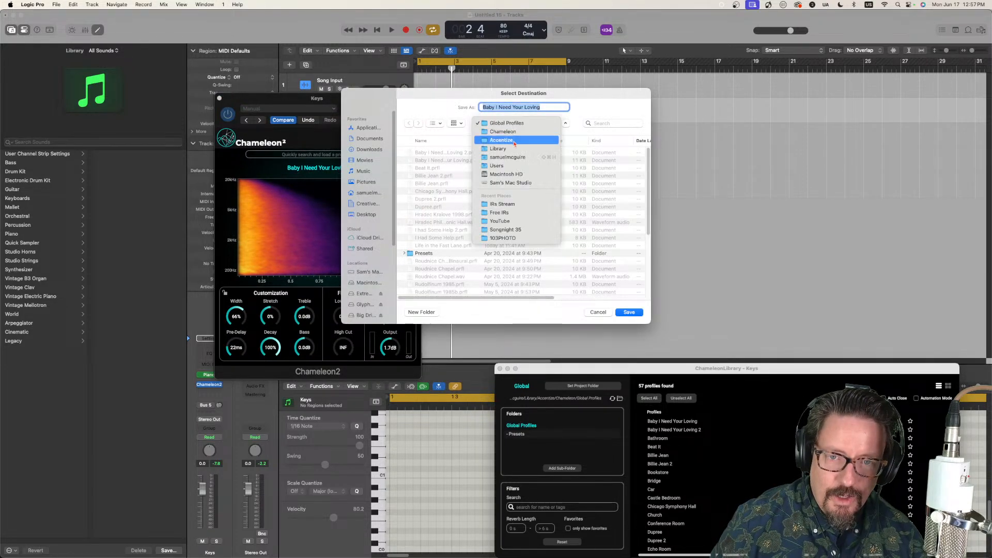
left_click(514, 209)
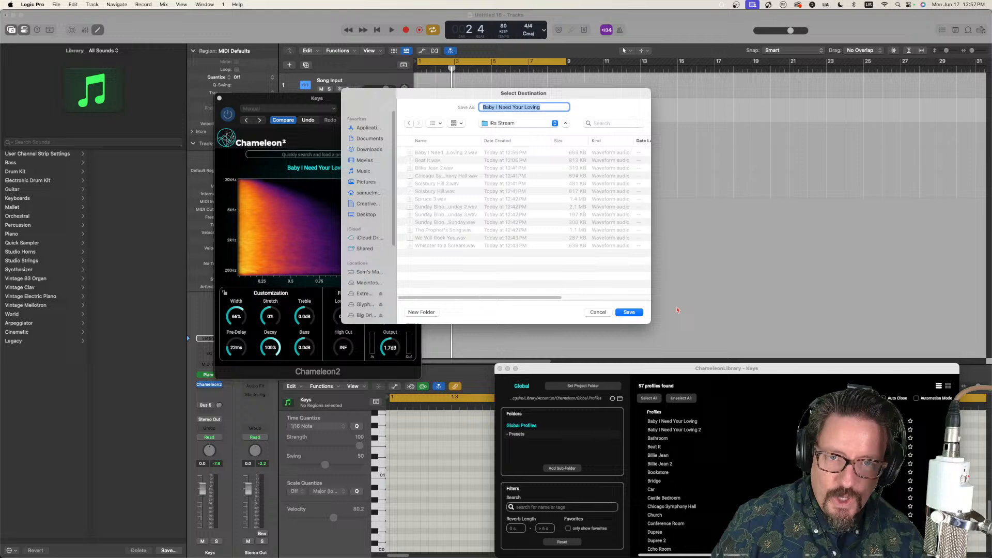
left_click(630, 313)
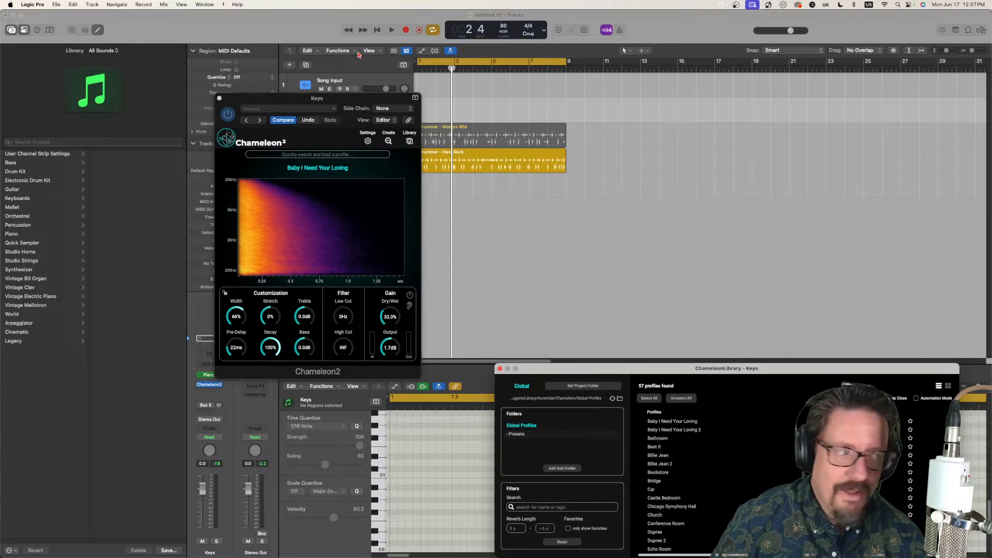
left_click(220, 98)
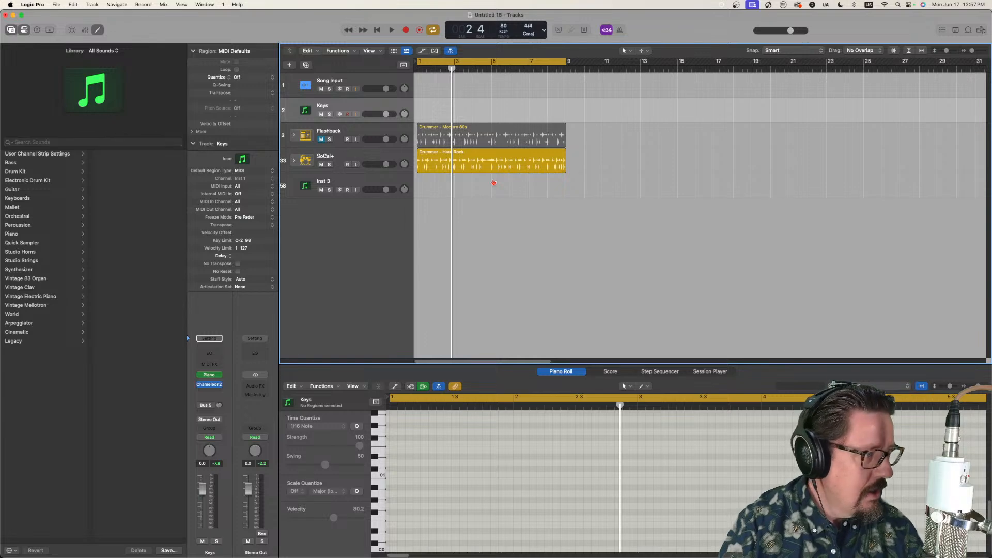
Step: Switch to Finder, bring up the IRs Stream folder inside Music, and widen the file column to read the full WAV names
key("super+Tab")
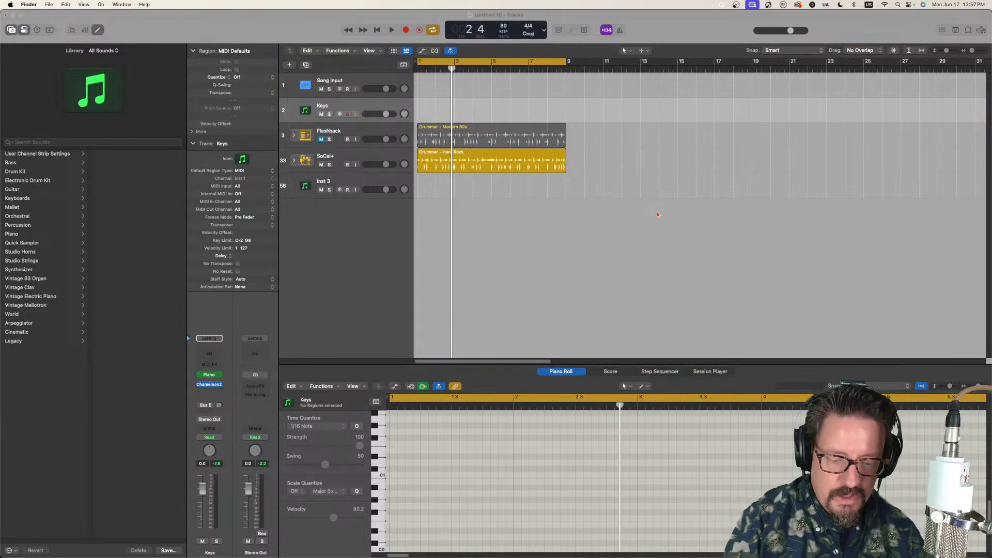
key("super+n")
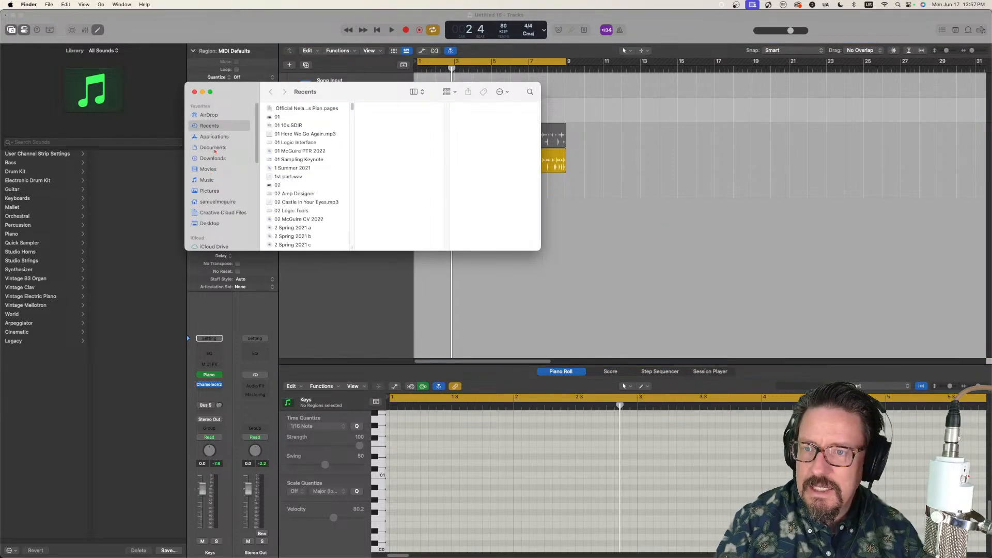
left_click_drag(236, 93, 991, 155)
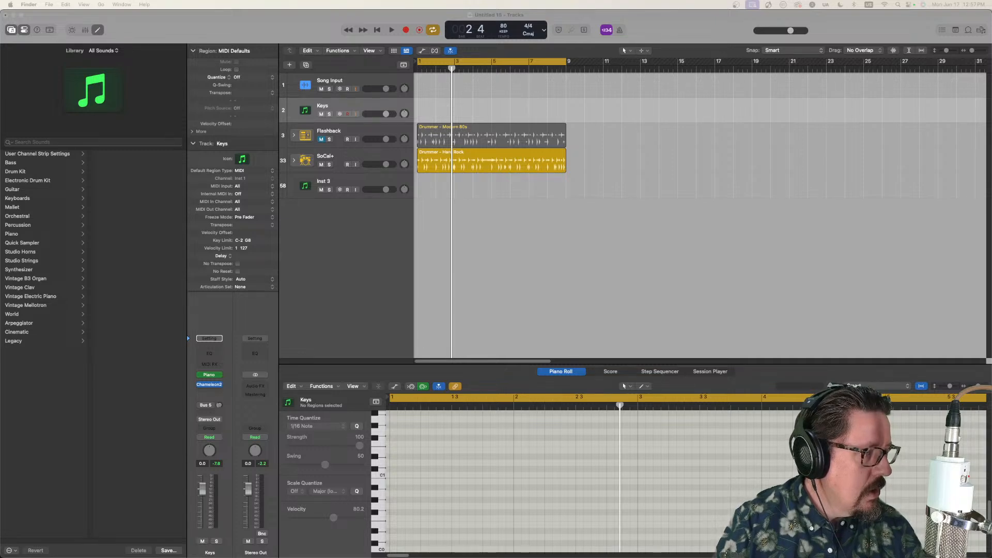
left_click_drag(991, 124, 493, 161)
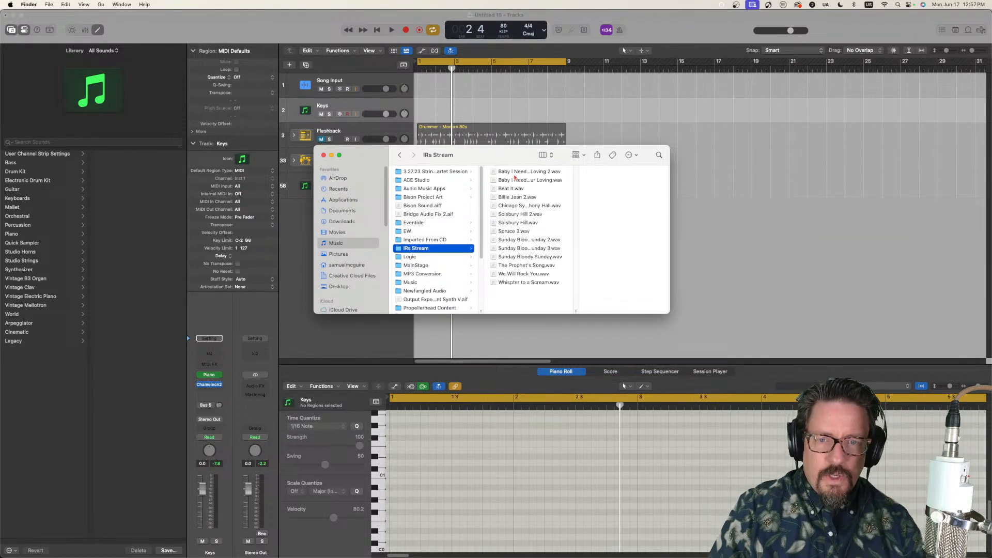
left_click_drag(575, 310, 616, 308)
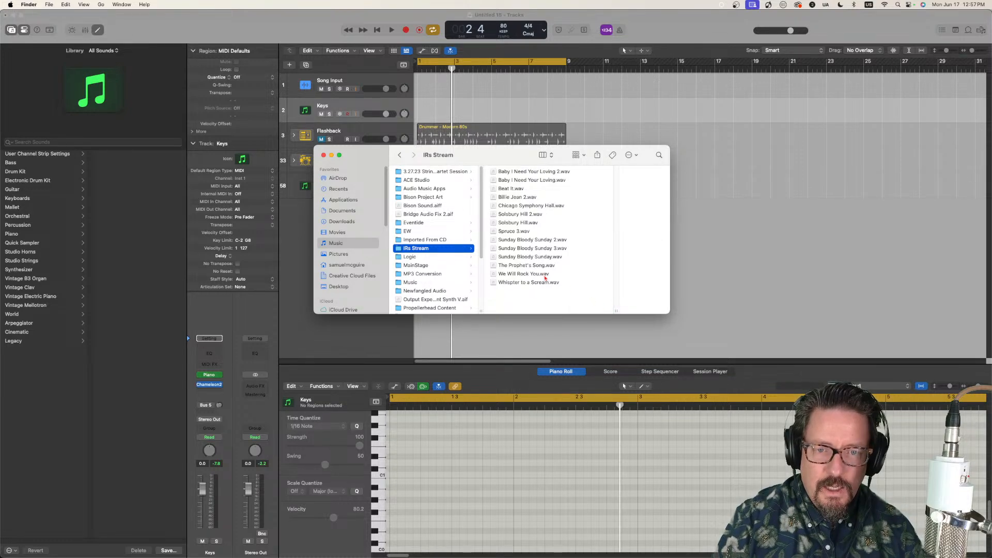
Step: Rename the file Sunday Bloody Sunday.wav as Sunday Bloody Sunday 1.wav
left_click(549, 261)
left_click(508, 257)
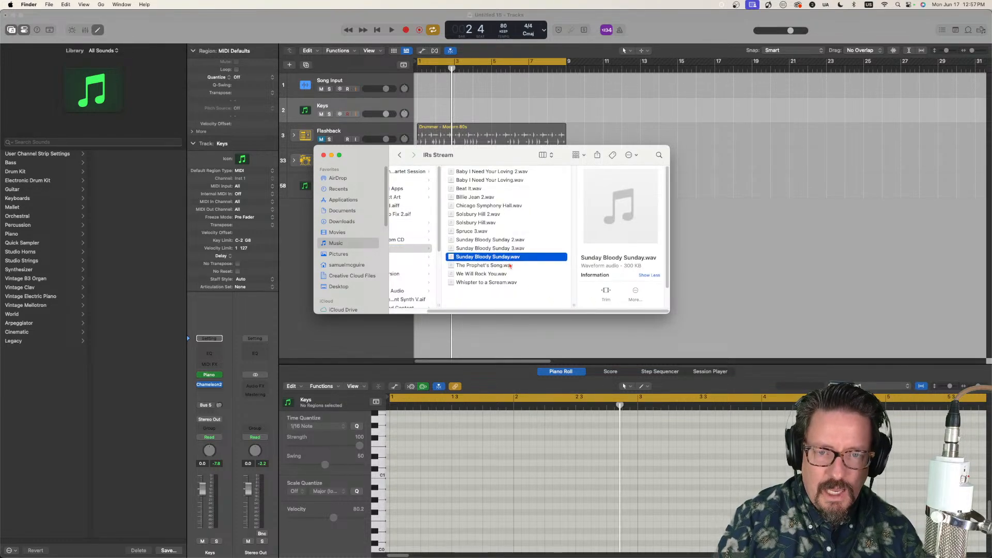
key("Right")
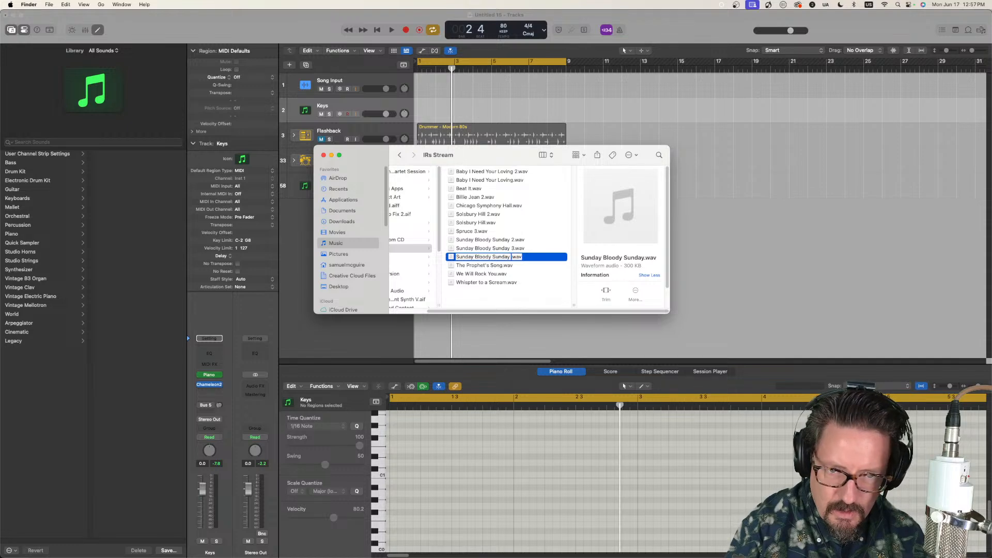
type("1")
key("Return")
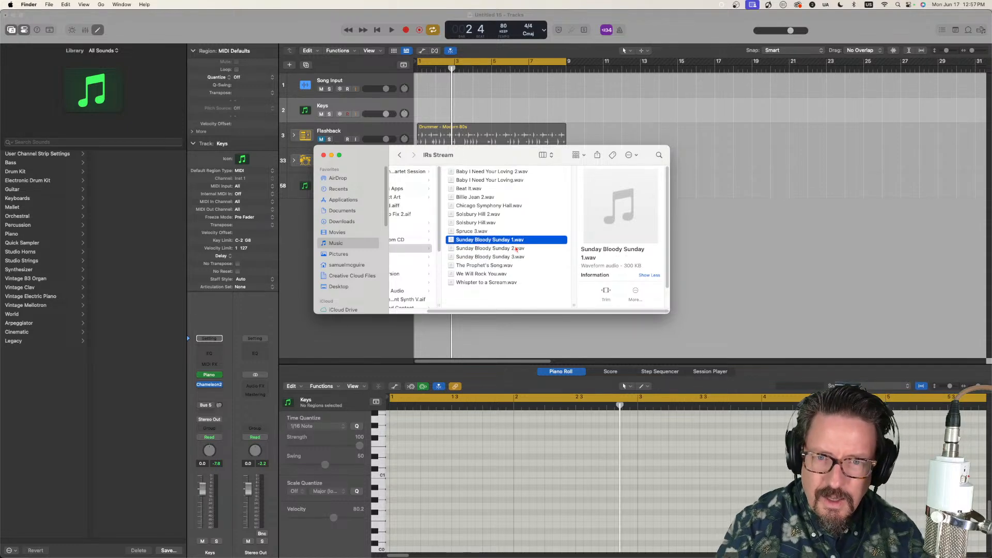
Step: Rename the file Baby I Need Your Loving.wav as Baby I Need Your Loving 1.wav
left_click(512, 181)
key("Return")
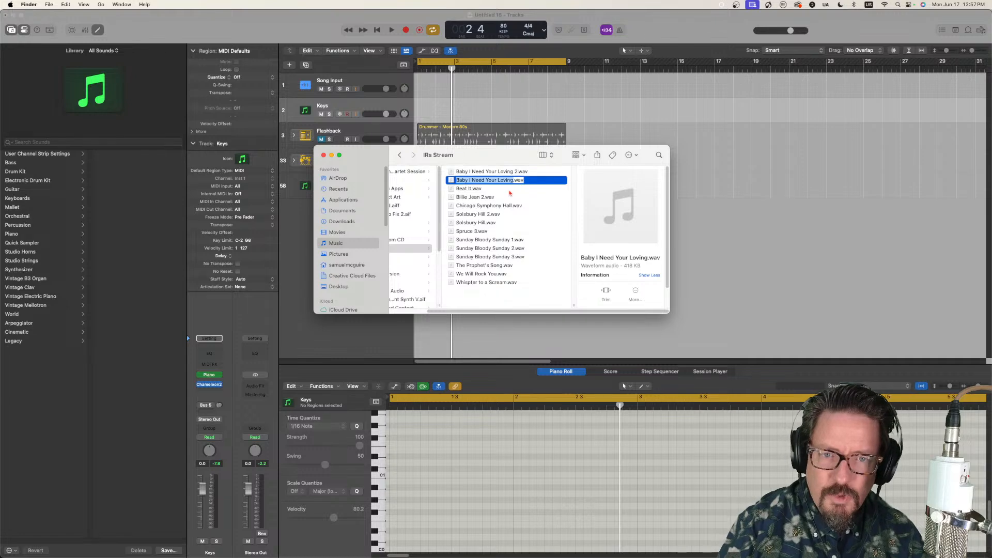
key("Right")
type("1")
key("Return")
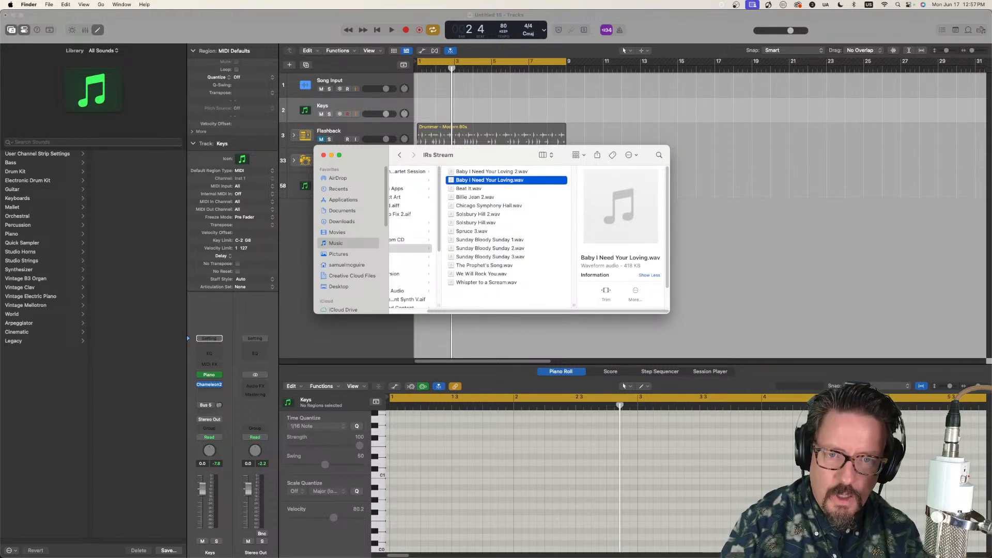
Step: Rename the file Solsbury Hill.wav as Solsbury Hill 1.wav
left_click(487, 224)
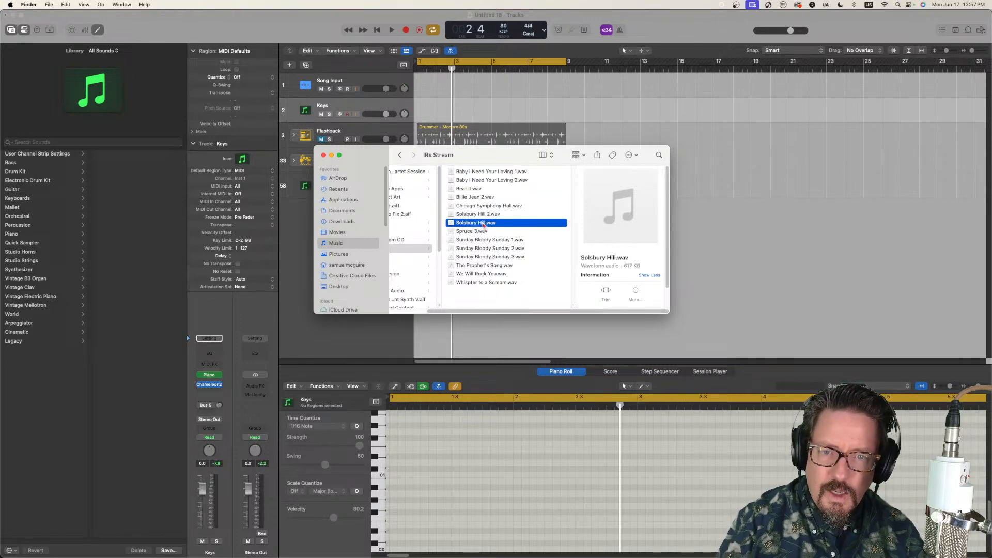
key("Return")
key("Right")
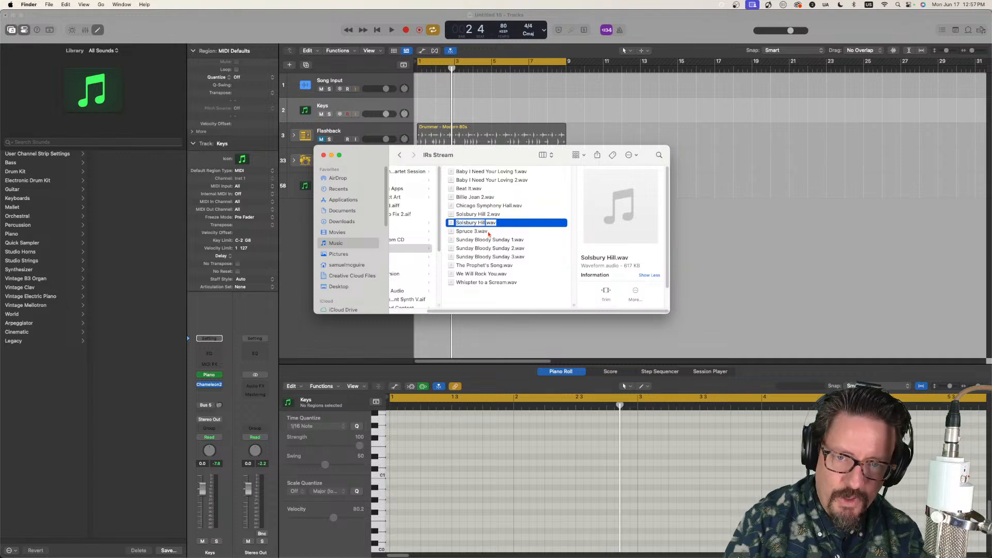
type("1")
key("Return")
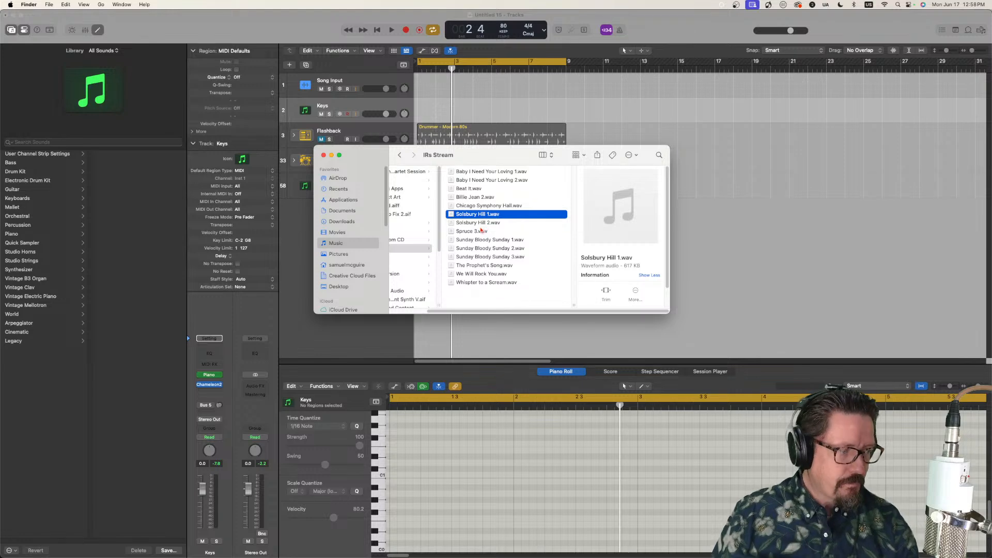
Step: Correct the misspelled name of Whispter to a Scream.wav to Whisper to a Scream.wav
mouse_move(646, 217)
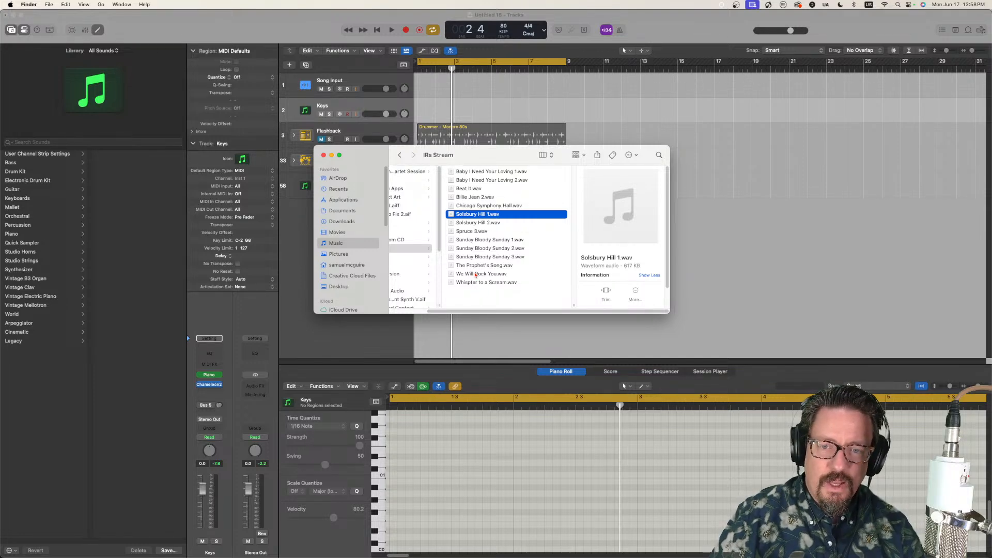
left_click(475, 283)
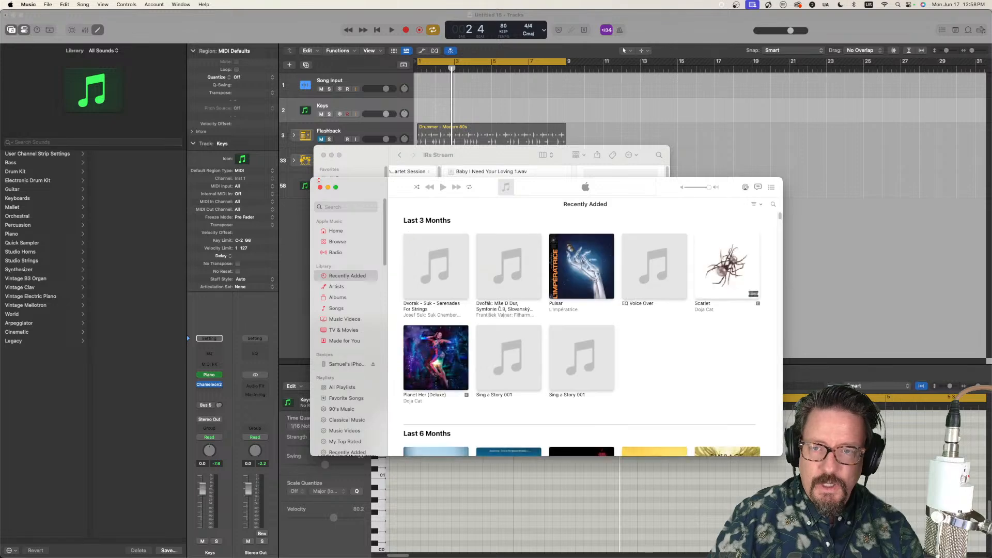
left_click(320, 187)
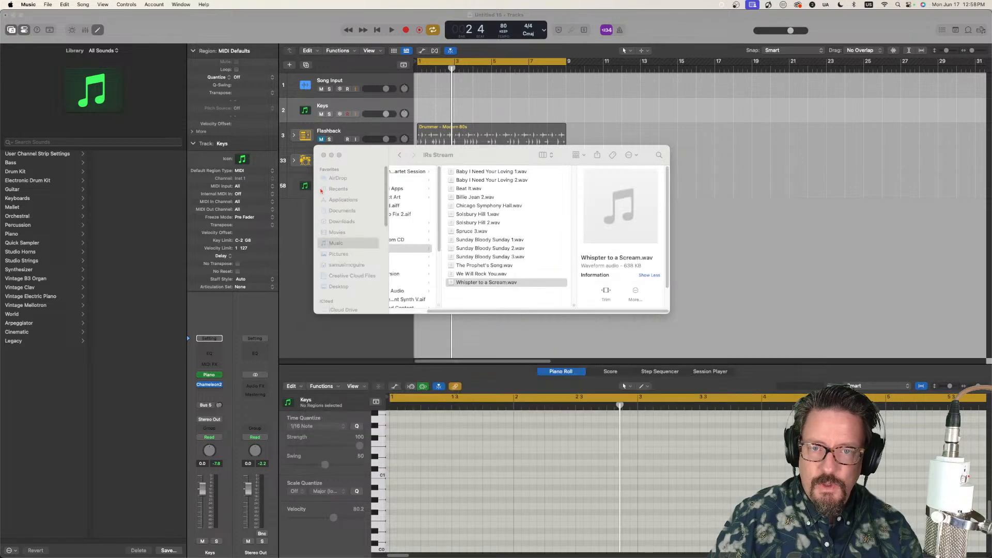
left_click(470, 283)
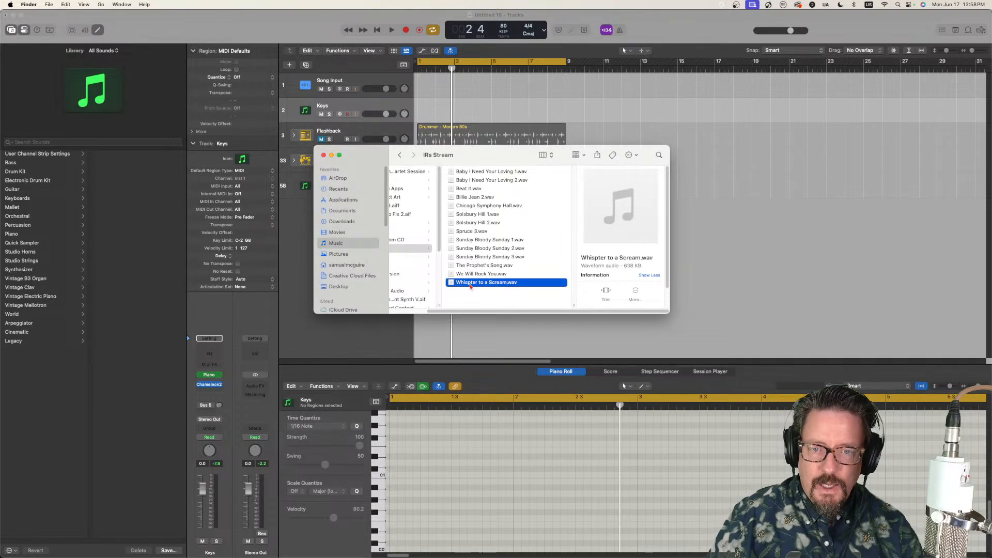
left_click(469, 283)
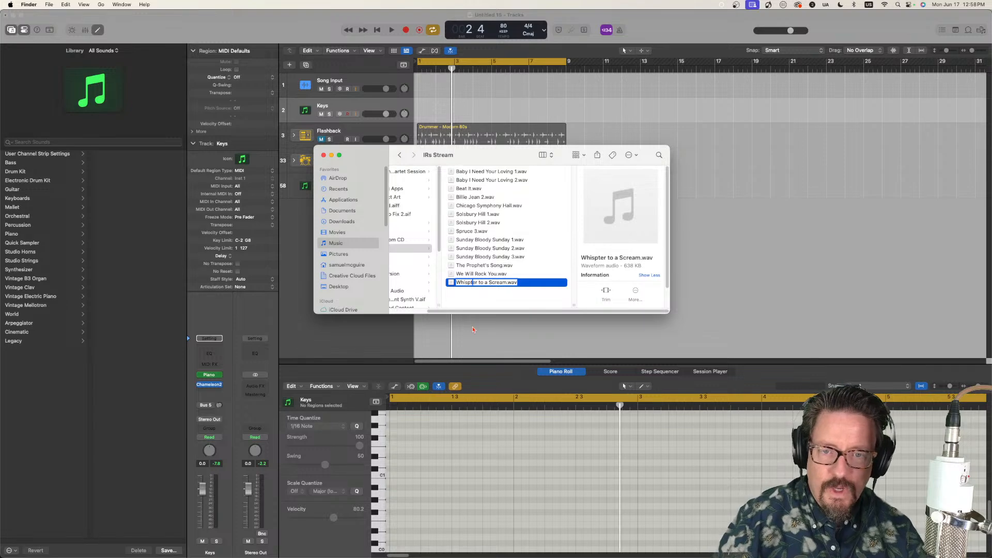
key("BackSpace")
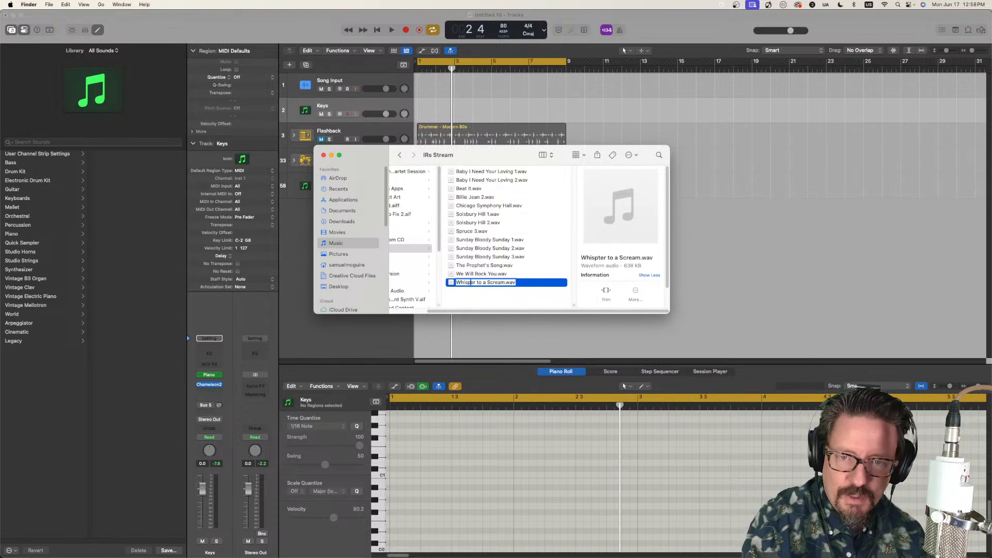
left_click(534, 307)
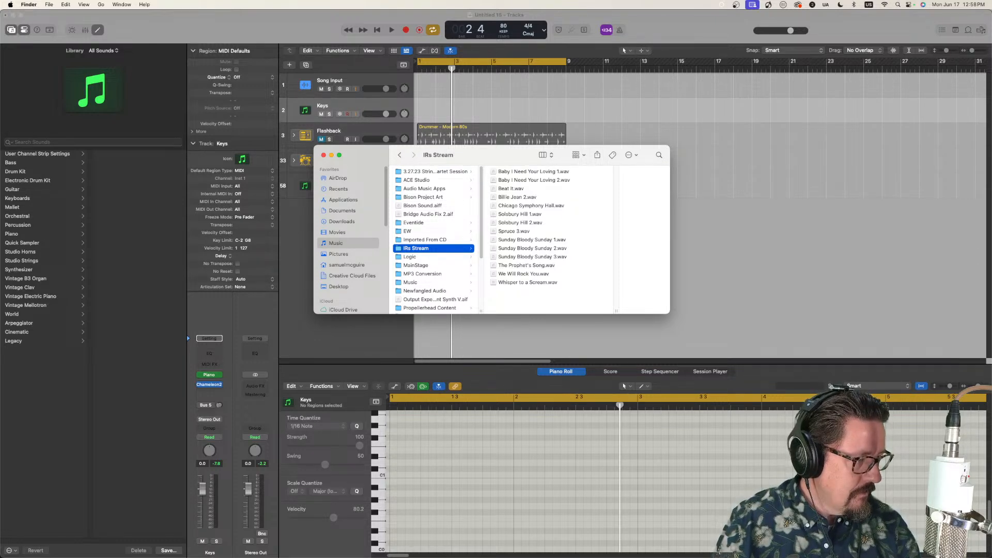
Step: Move the Finder window out of the way, switch to Logic Pro, and open Chameleon2 on the Song Input track
left_click_drag(380, 161, 991, 253)
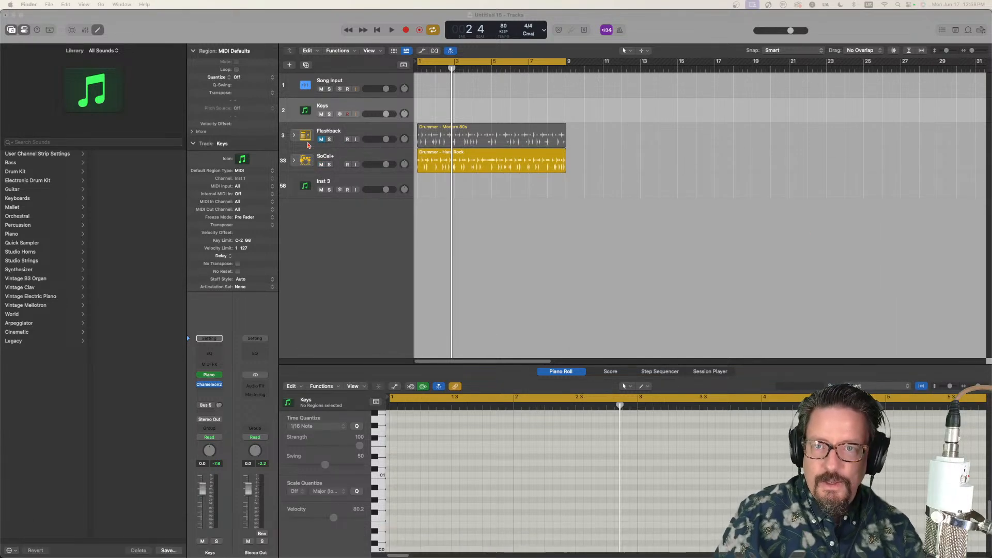
left_click(325, 84)
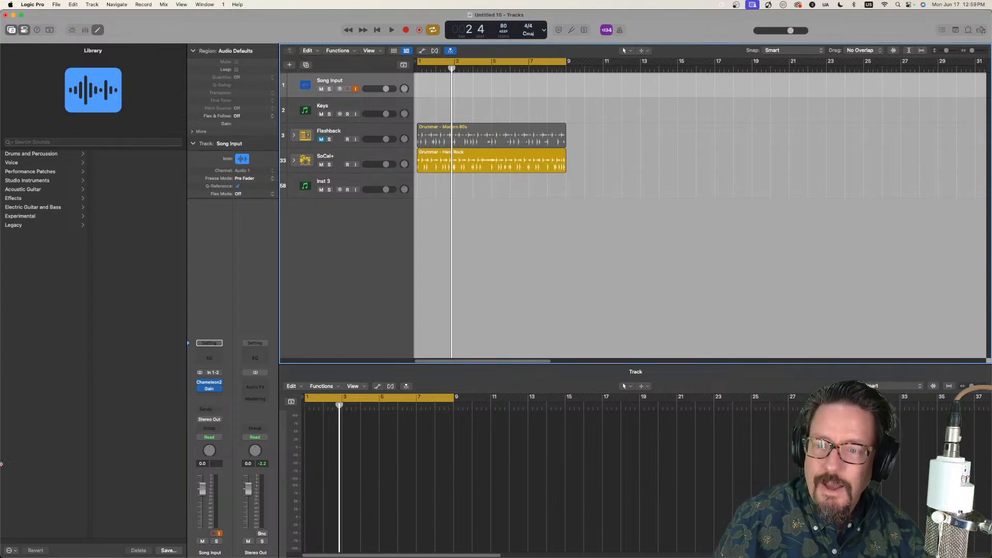
left_click(208, 382)
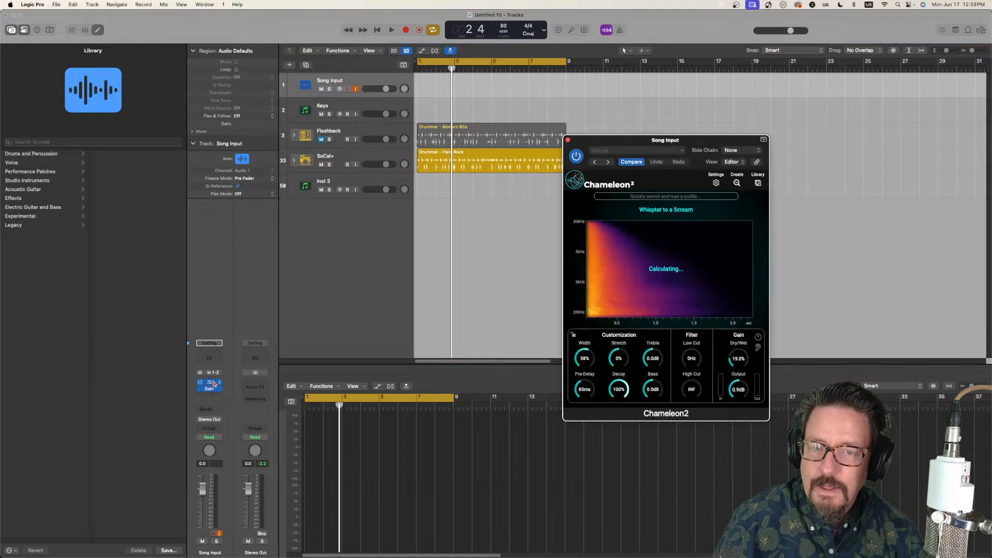
left_click_drag(704, 144, 578, 101)
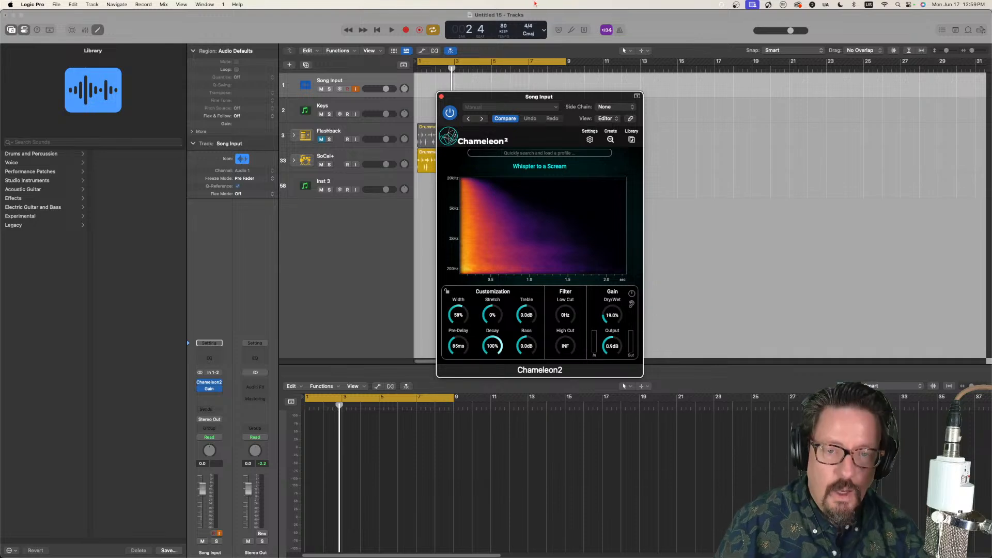
left_click_drag(519, 100, 514, 120)
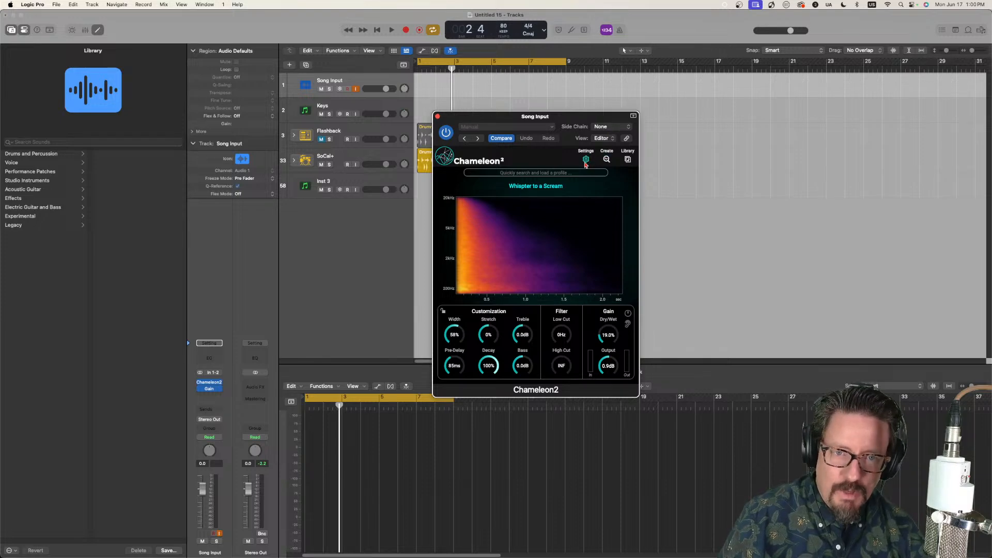
Step: Capture a new reverb profile from the song input and save it to the library as Don't Take Me Alive 1
left_click(607, 160)
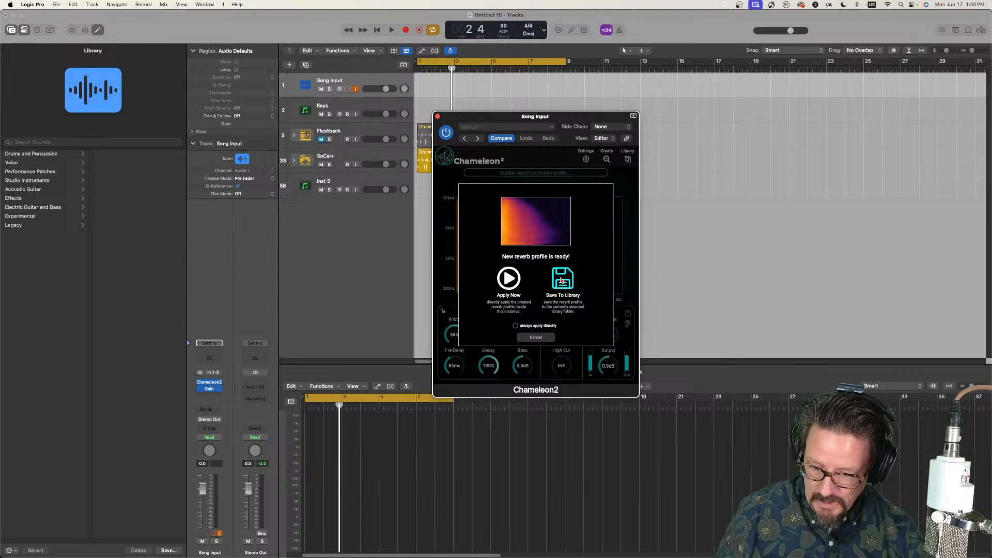
left_click(561, 280)
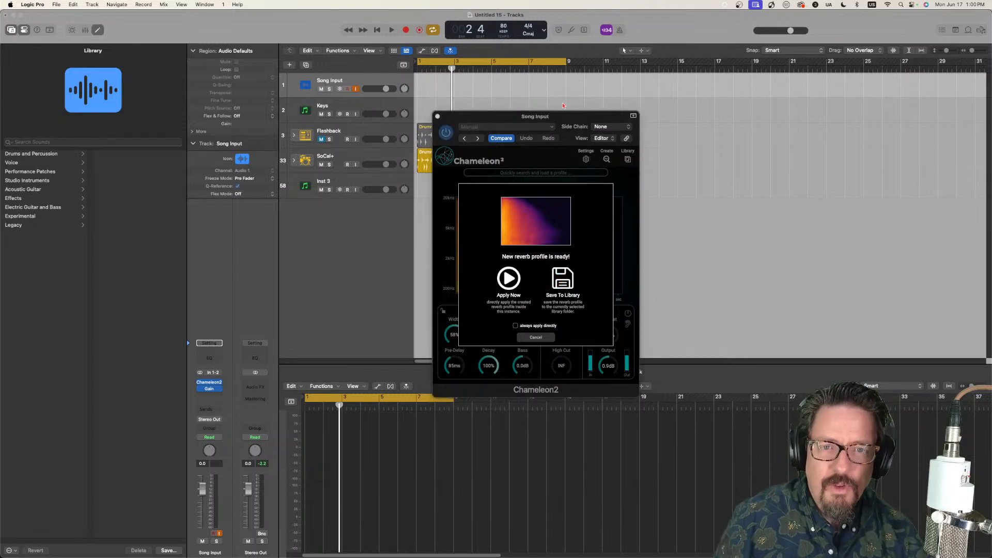
left_click(523, 241)
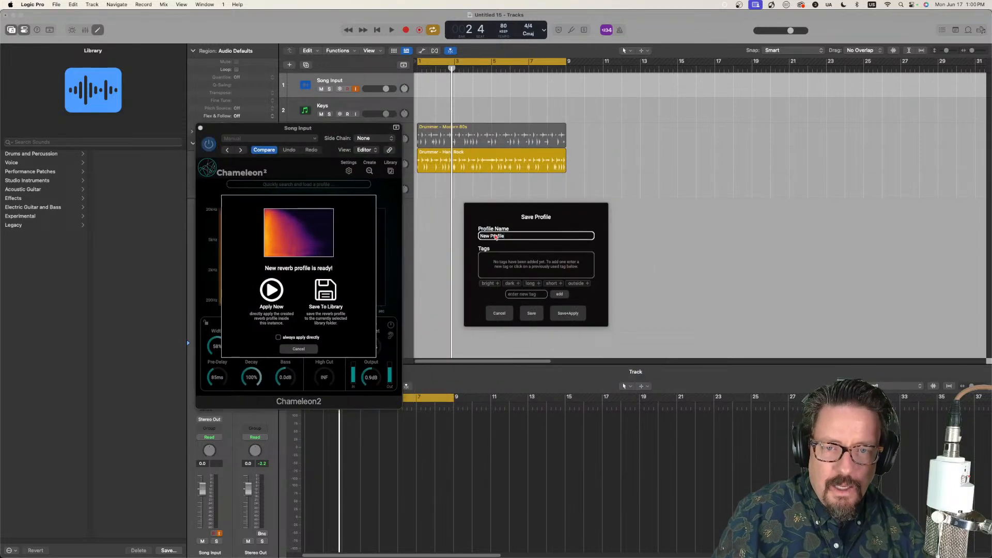
type("Don")
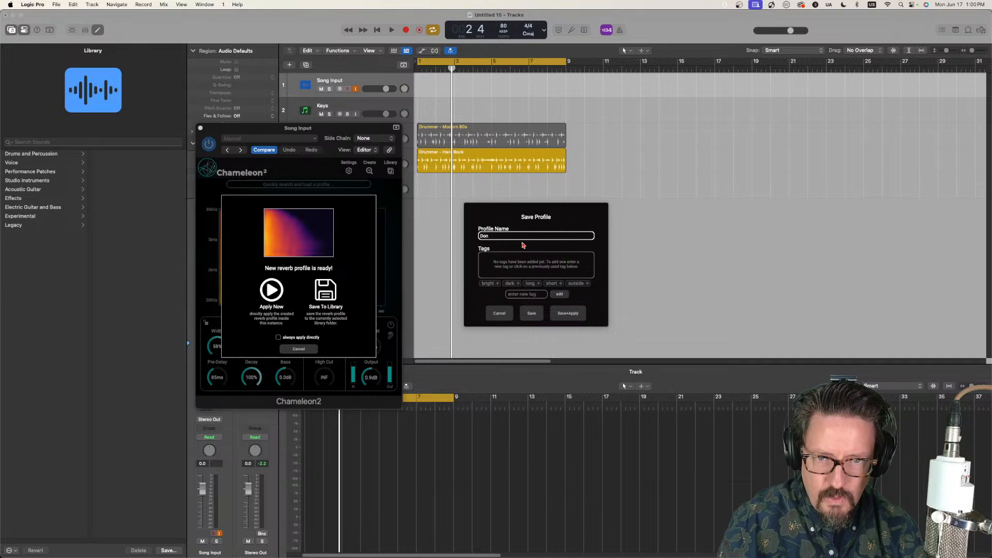
type("'t Tkae")
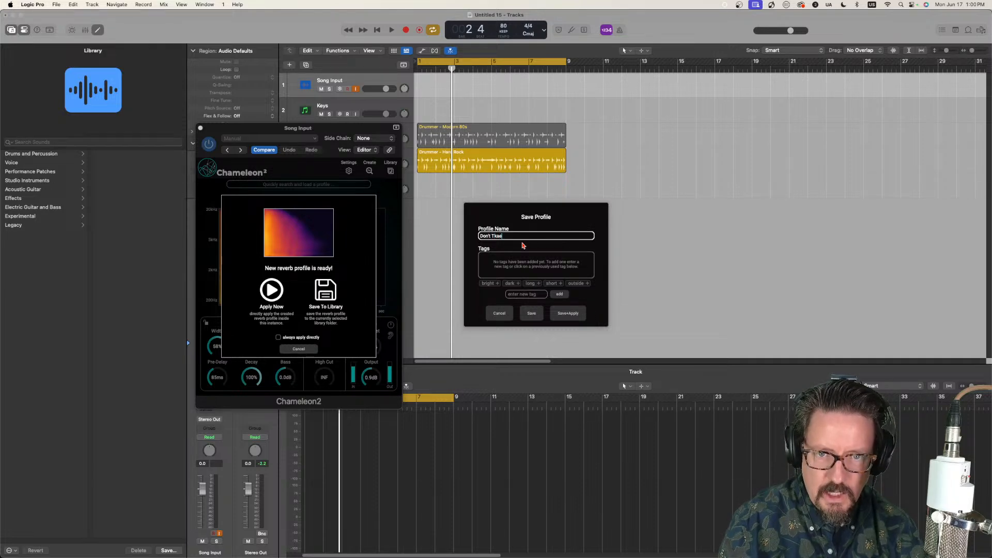
key("BackSpace")
key("BackSpace")
key("BackSpace")
type("ake Me")
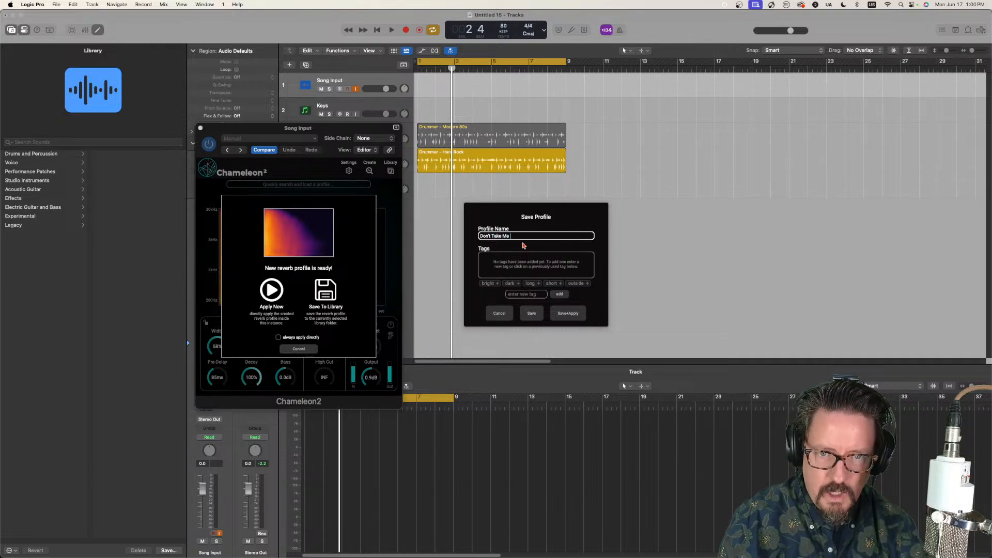
type(" Alive 1")
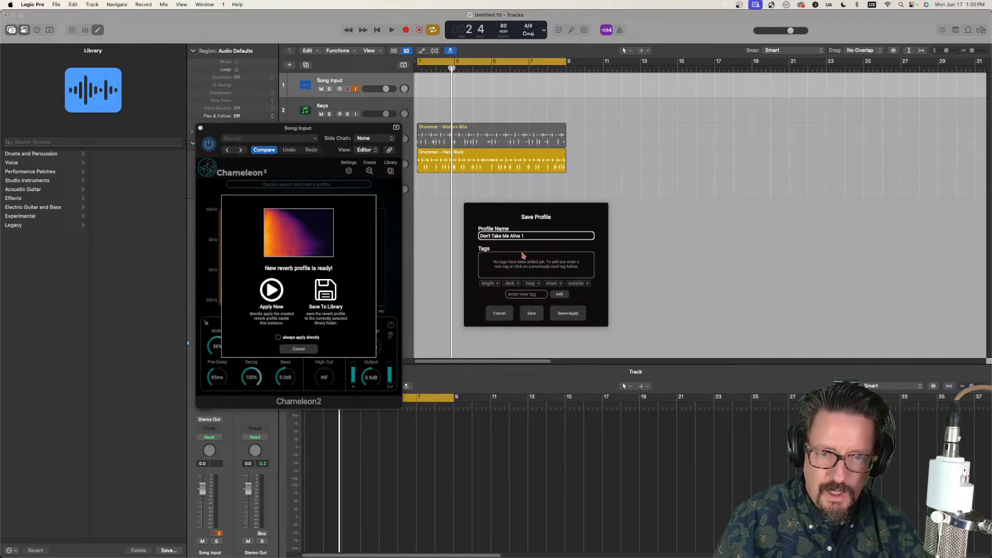
left_click(529, 319)
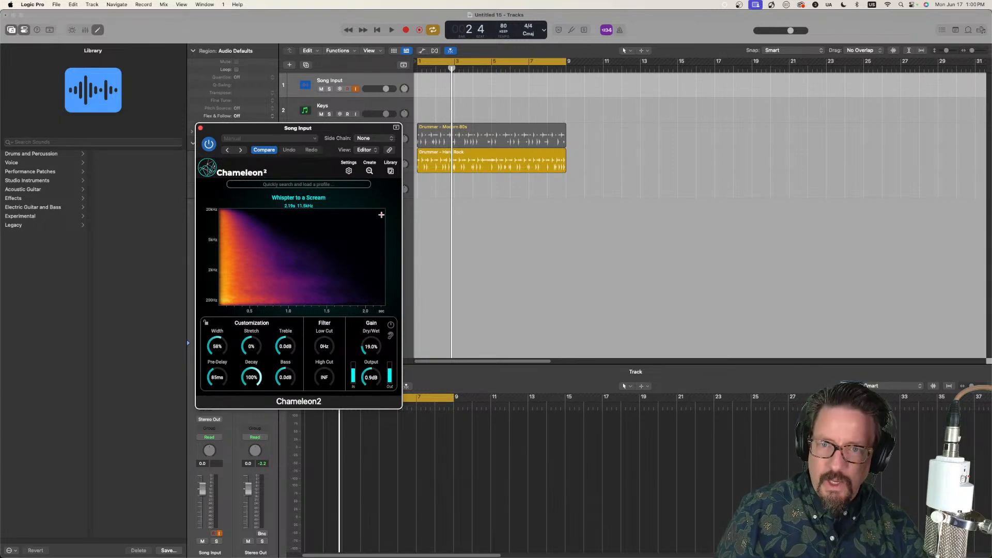
Step: Capture a second reverb profile from the song input and save it to the library as Don't Take Me Alive 2
left_click(368, 172)
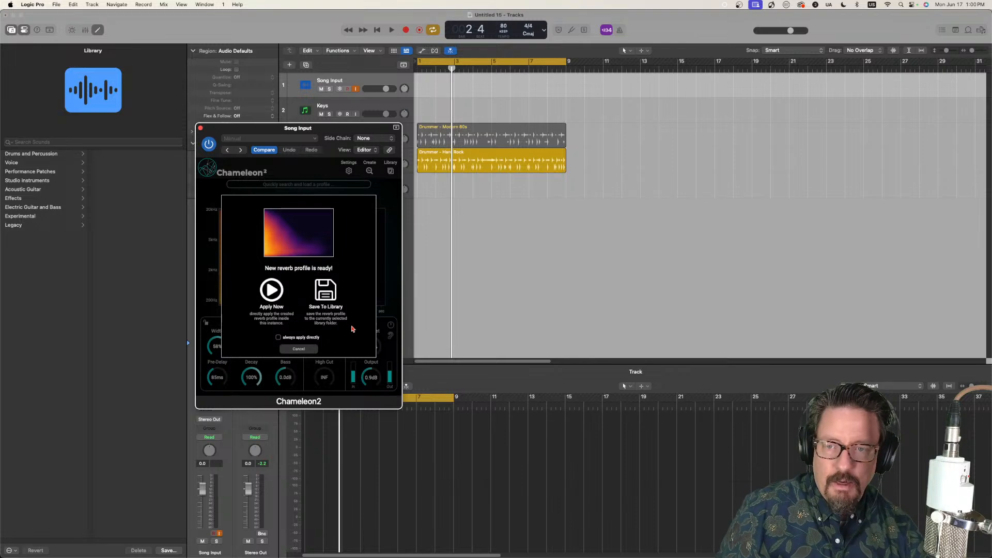
left_click(325, 294)
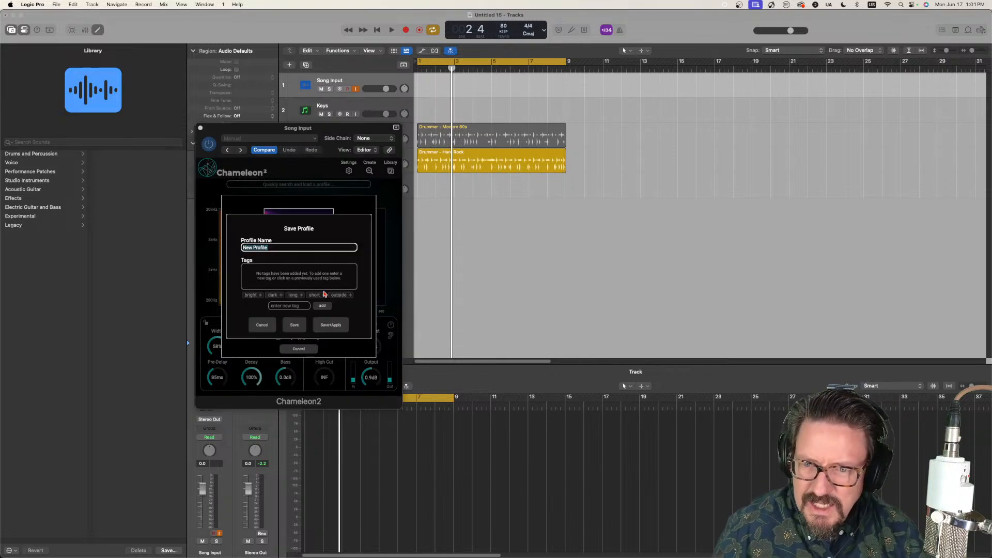
left_click_drag(329, 131, 589, 234)
left_click(295, 248)
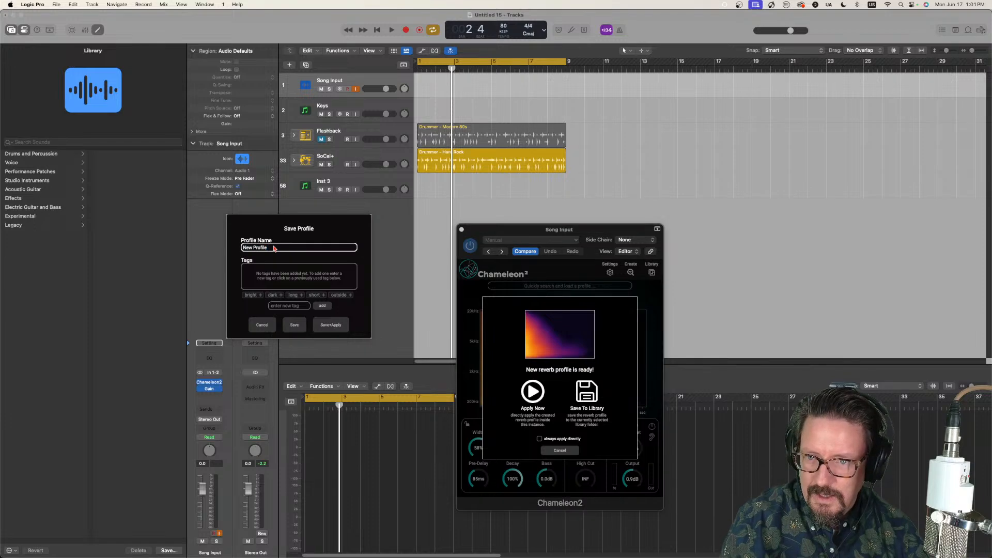
type("Don't Take Me Alive 2")
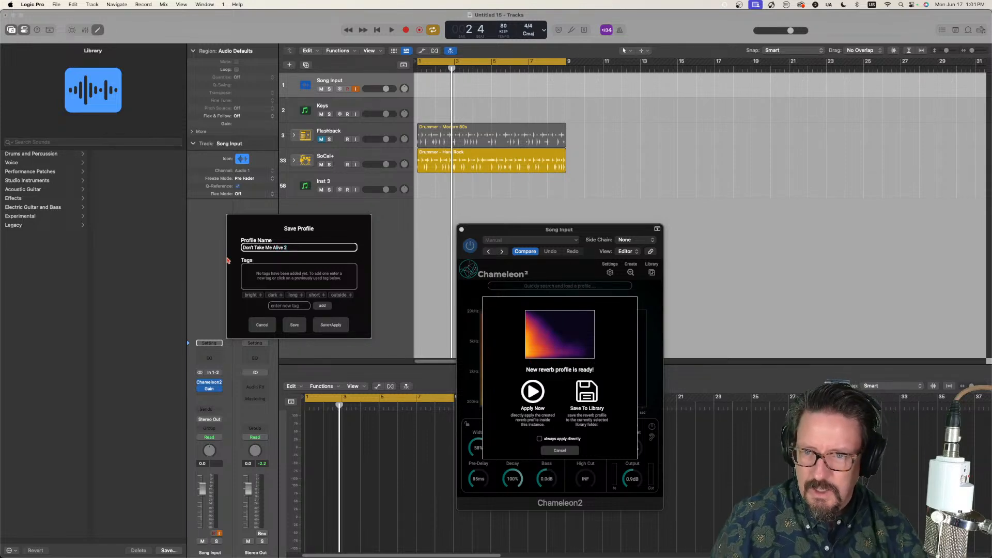
left_click(294, 325)
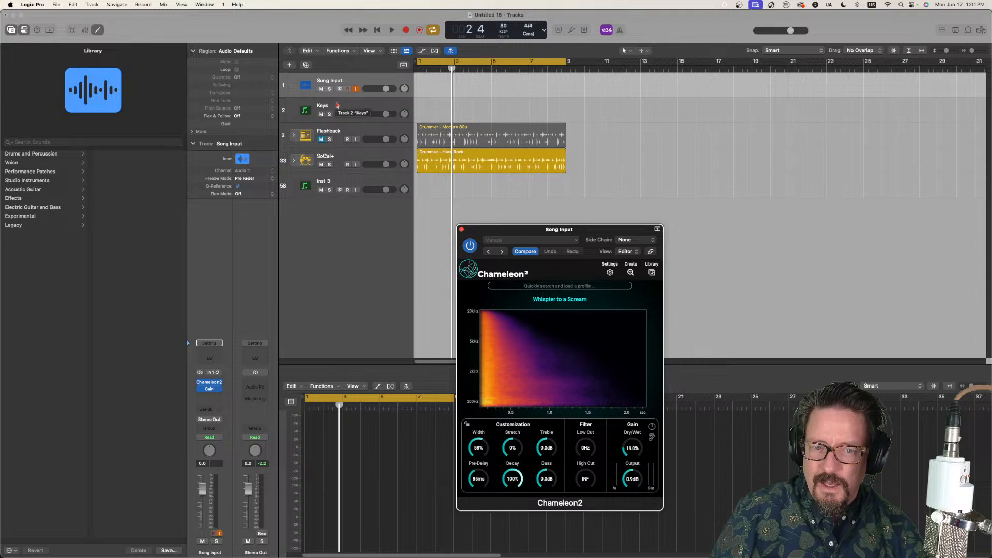
Step: Open Chameleon2 on the Keys track and close the Song Input track's plug-in window
left_click(337, 105)
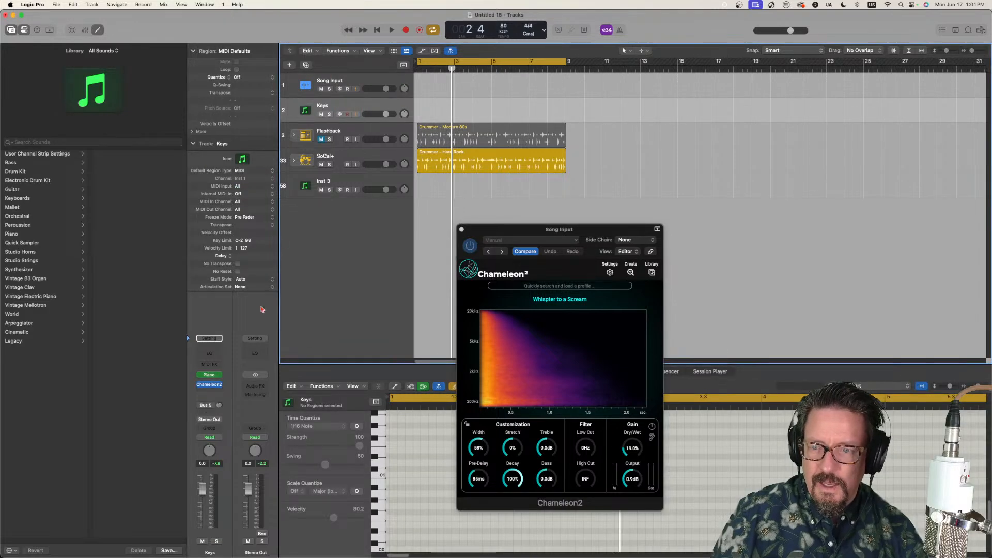
left_click(210, 385)
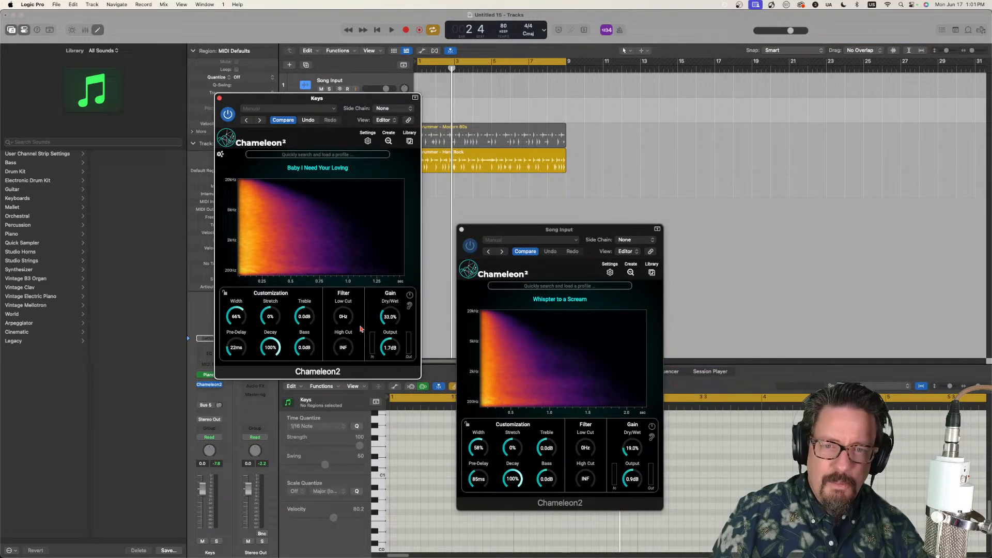
left_click(462, 229)
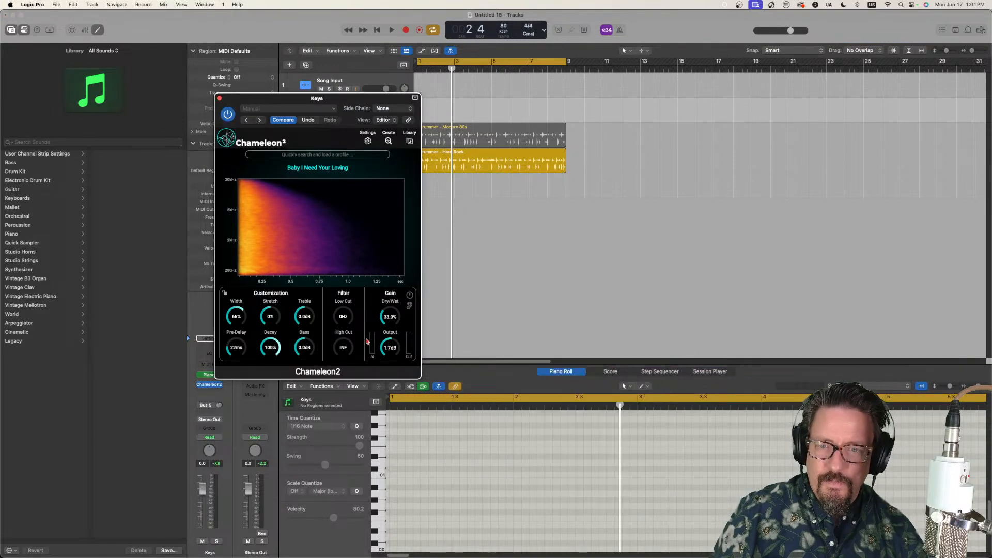
Step: Load Don't Take Me Alive 1 and then Don't Take Me Alive 2 on the Keys track to audition them, and close the plug-in window
left_click(410, 142)
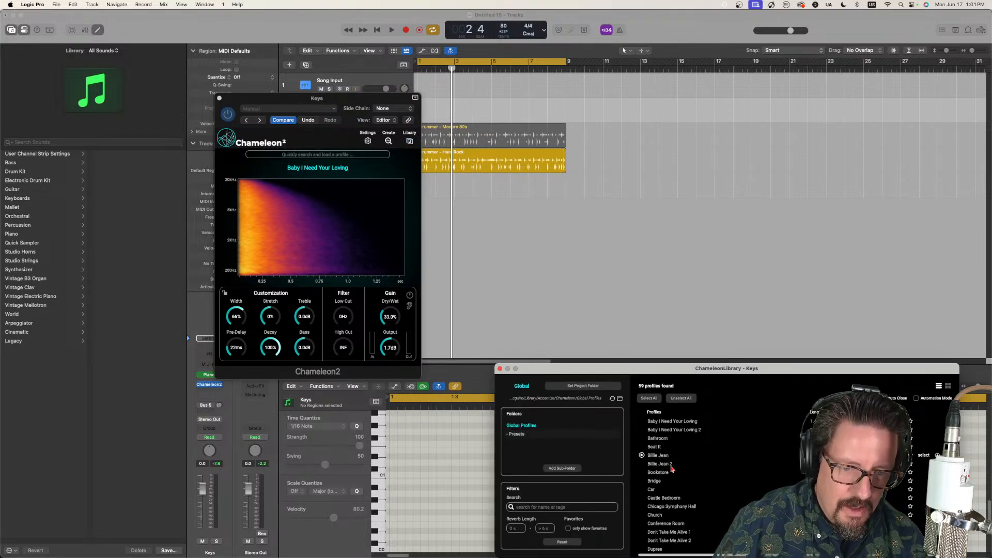
double_click(671, 532)
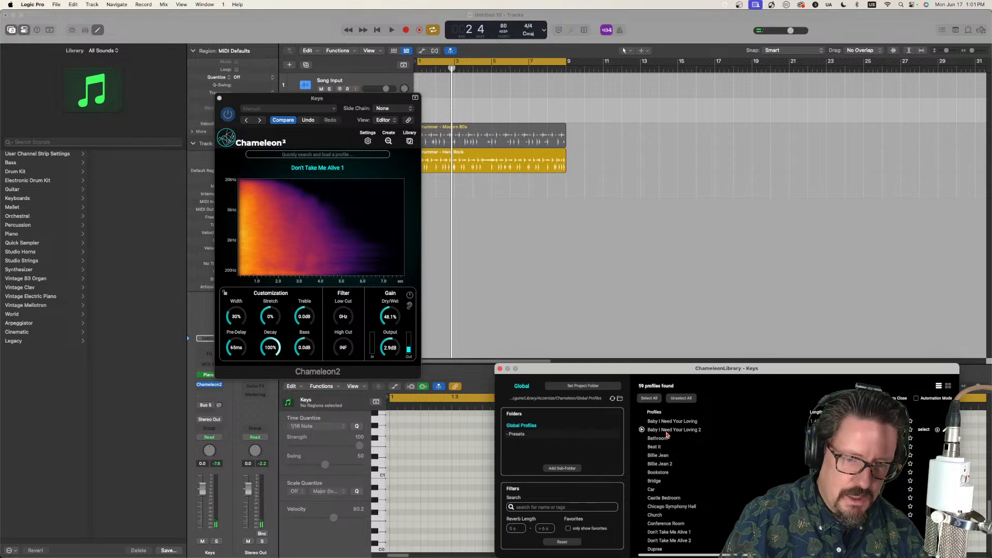
left_click(674, 543)
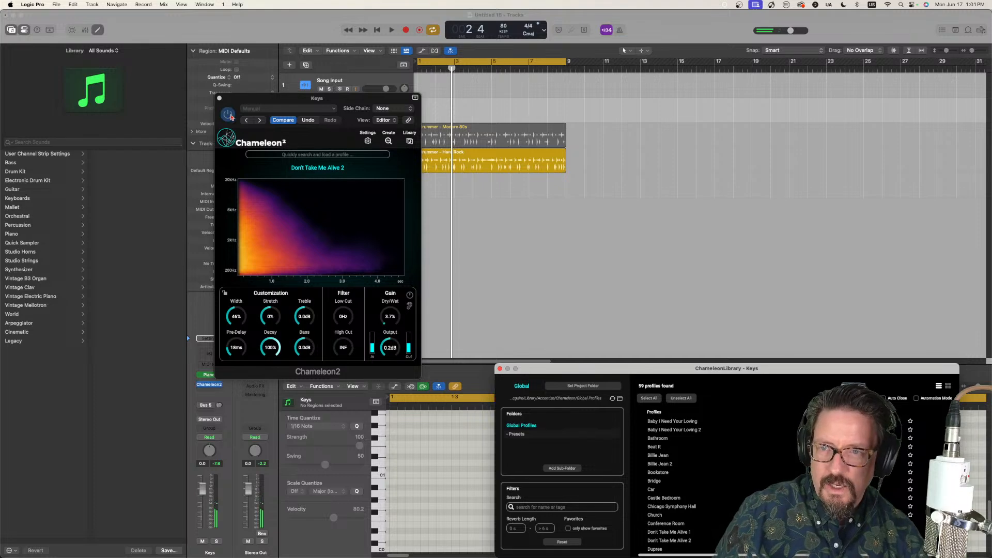
left_click(219, 98)
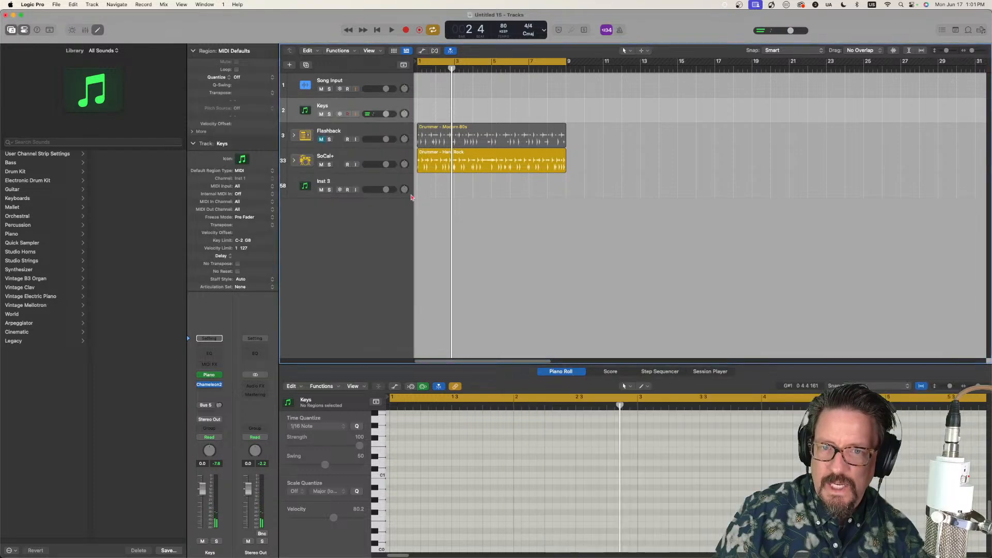
Step: Open Chameleon2 on the SoCal+ drum track and load the Don't Take Me Alive 2 profile from the library
left_click(374, 155)
left_click(210, 389)
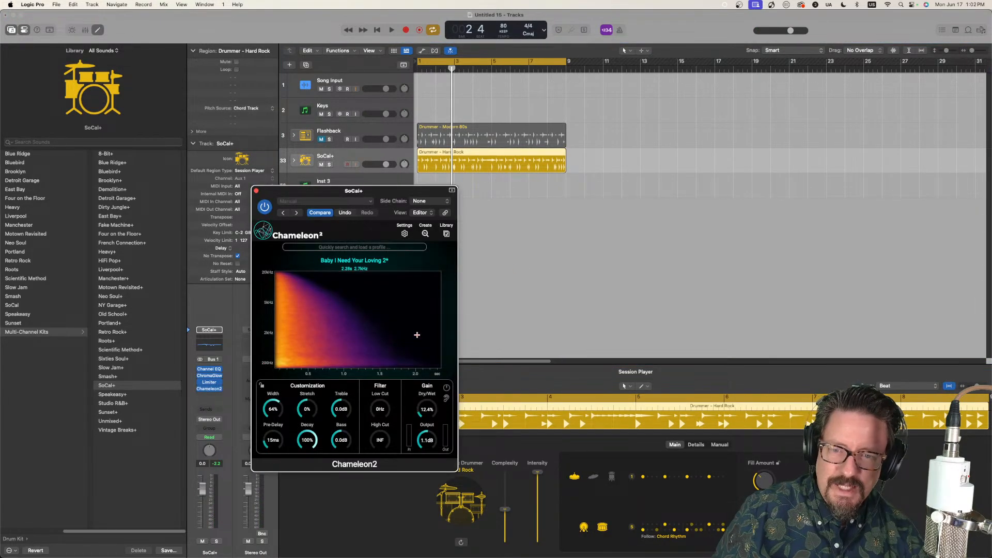
left_click(447, 233)
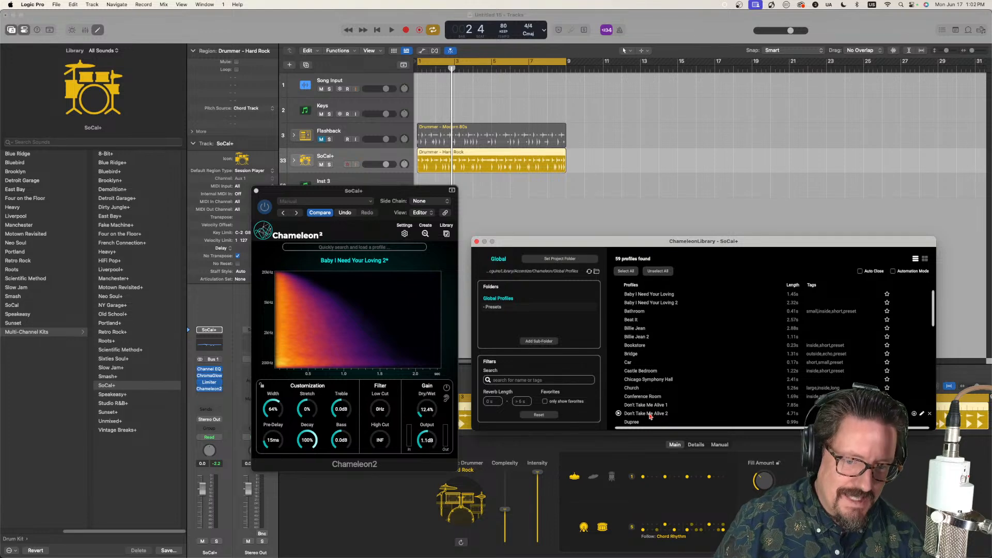
left_click(649, 415)
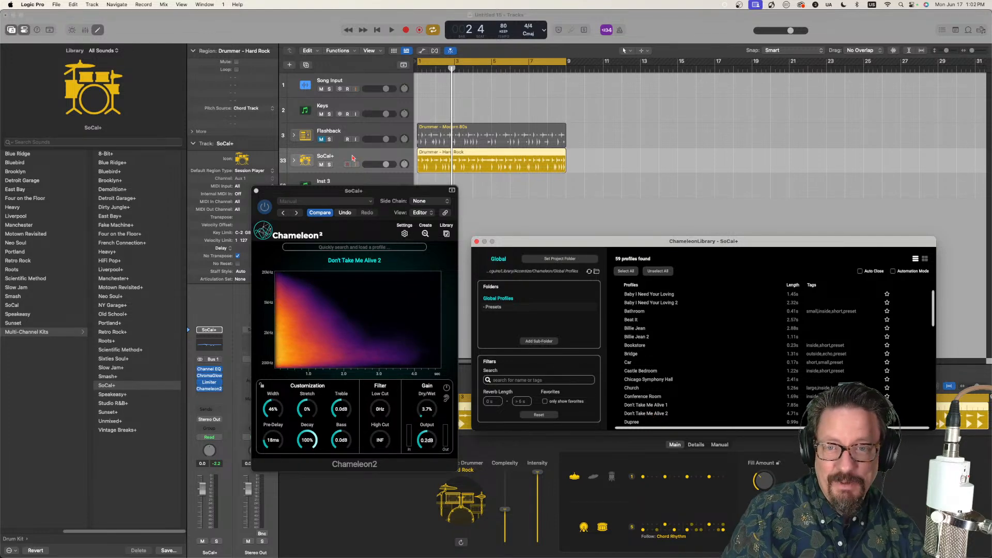
Step: Play the SoCal+ drums to audition the loaded reverb, and stop playback
left_click(353, 158)
key("space")
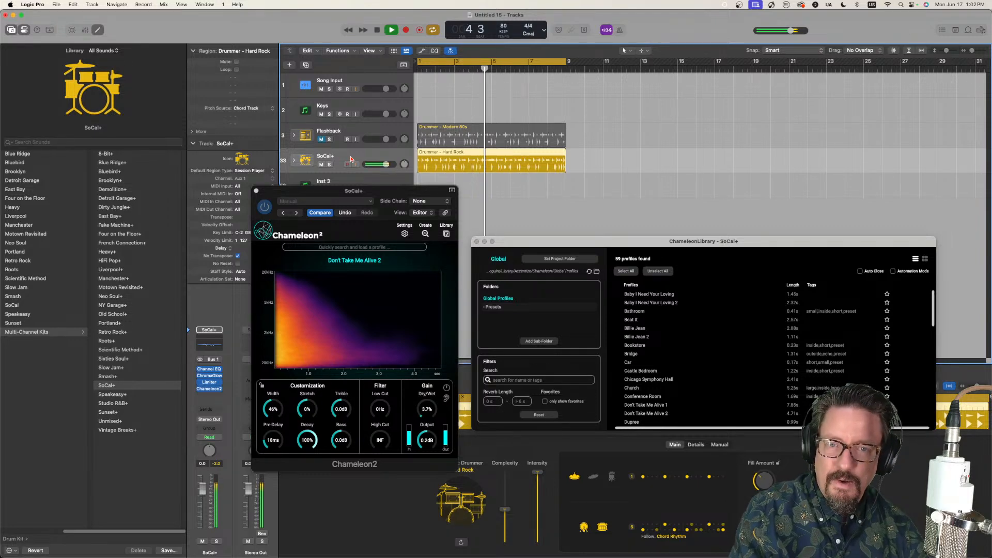
key("space")
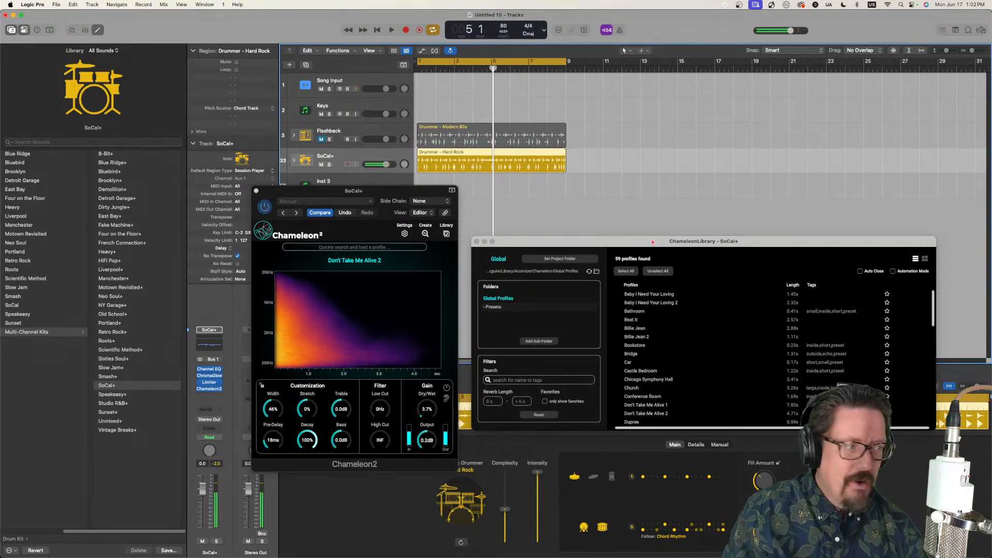
Step: Export Don't Take Me Alive 2 as an impulse response to the IRs Stream folder, and close the profile library
mouse_move(381, 263)
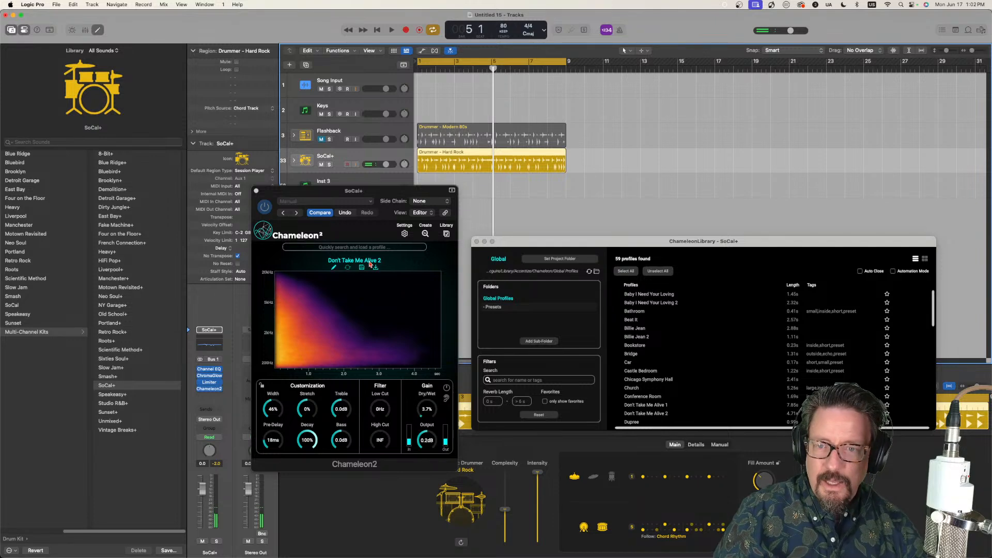
left_click(376, 268)
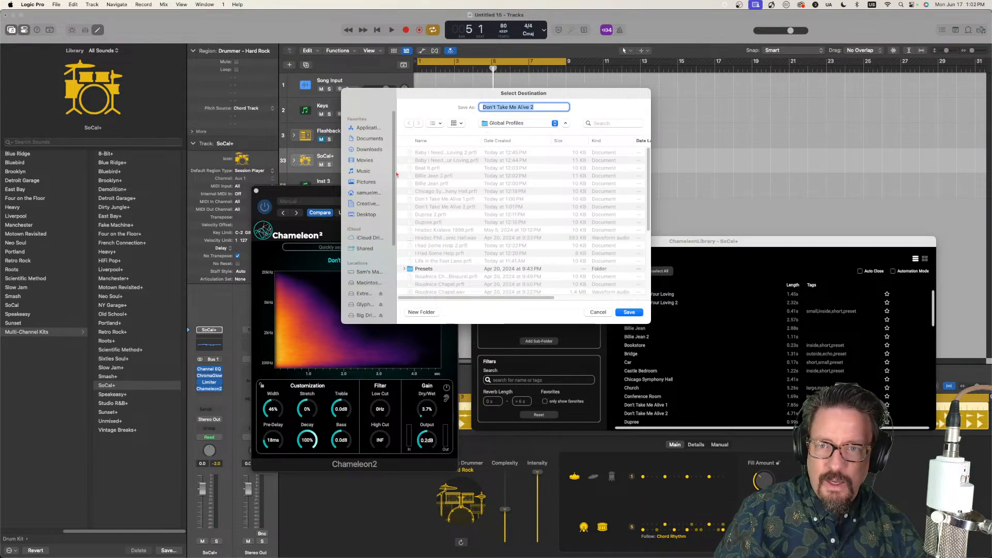
left_click(516, 124)
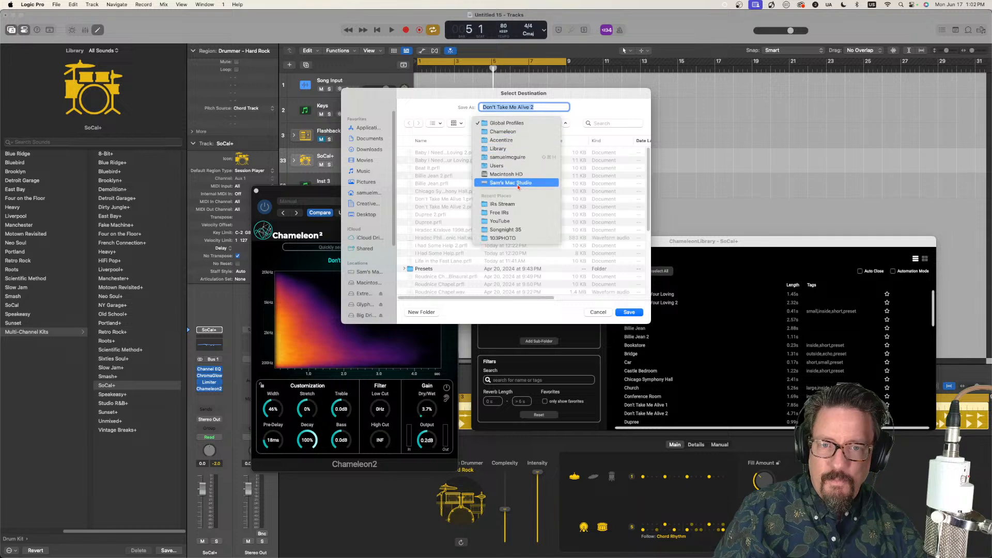
left_click(519, 205)
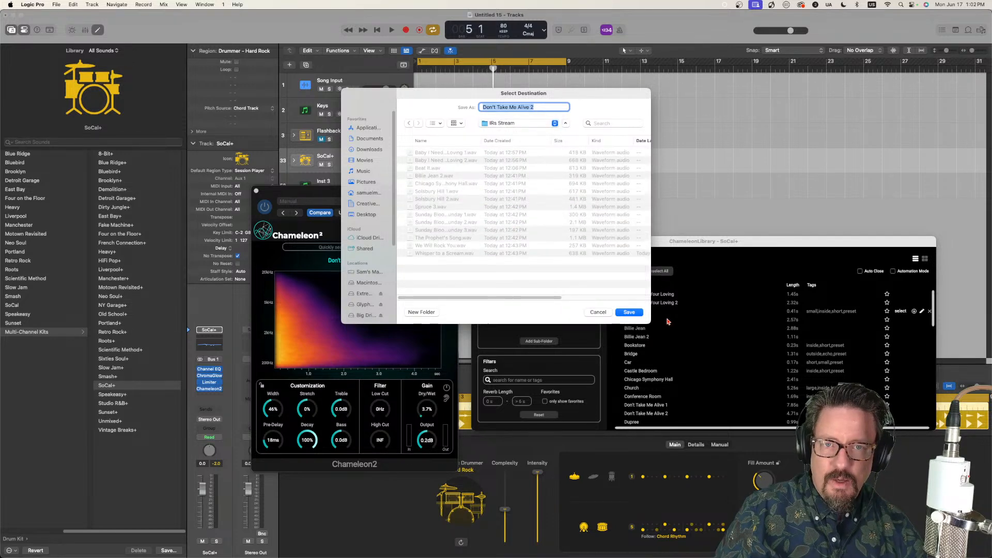
left_click(628, 312)
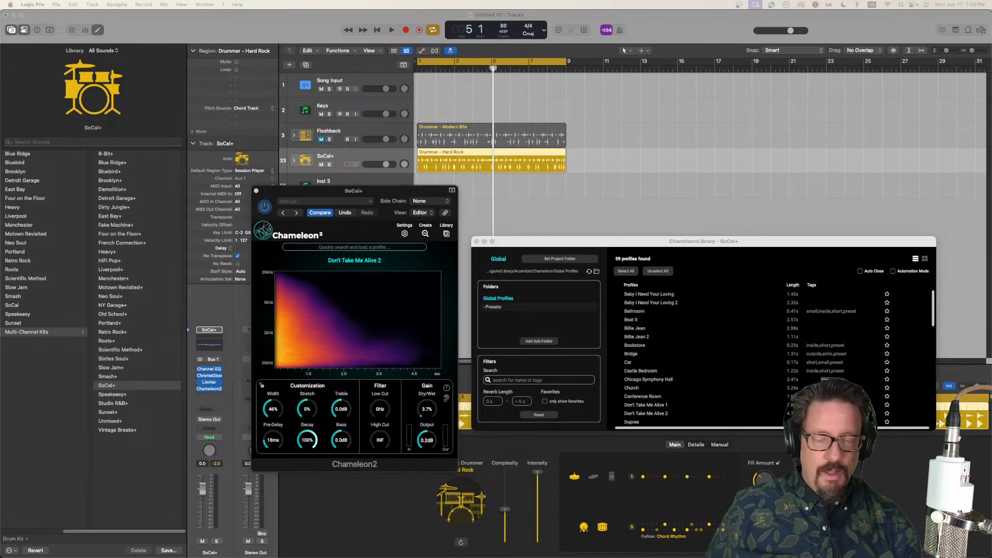
left_click(477, 242)
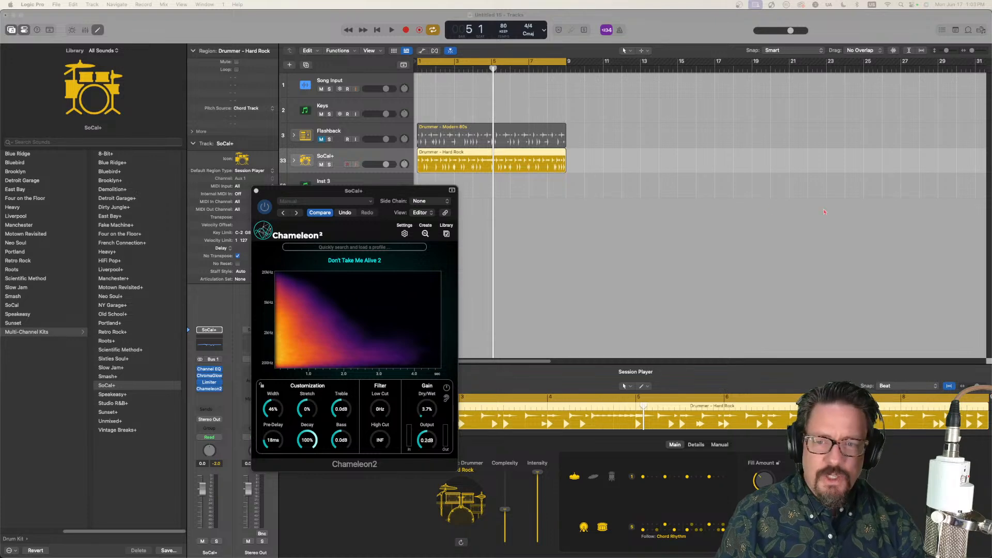
Step: Load the Dupree 2 profile on the SoCal+ track, recover from the Audio Unit error, and reopen Chameleon2
left_click(446, 234)
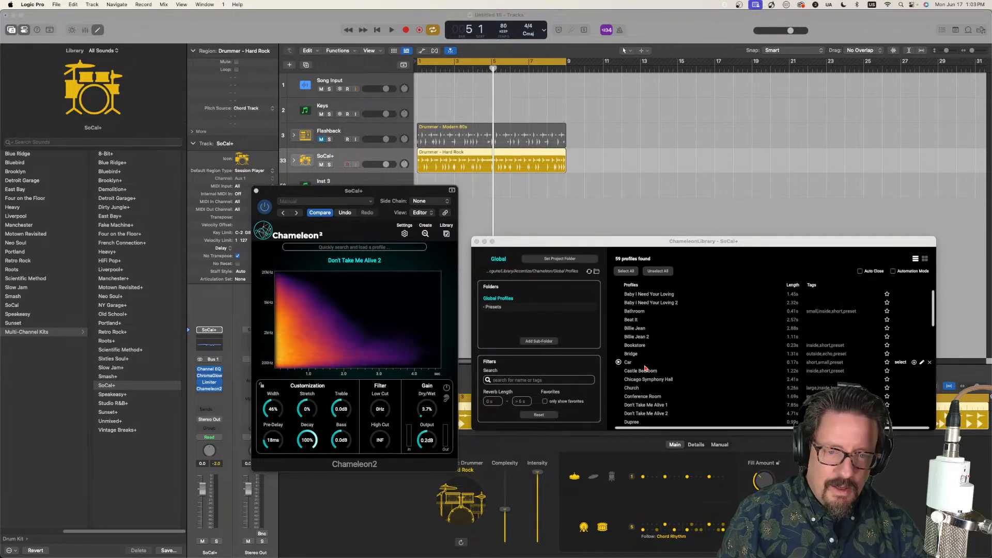
scroll(654, 397, "down", 2)
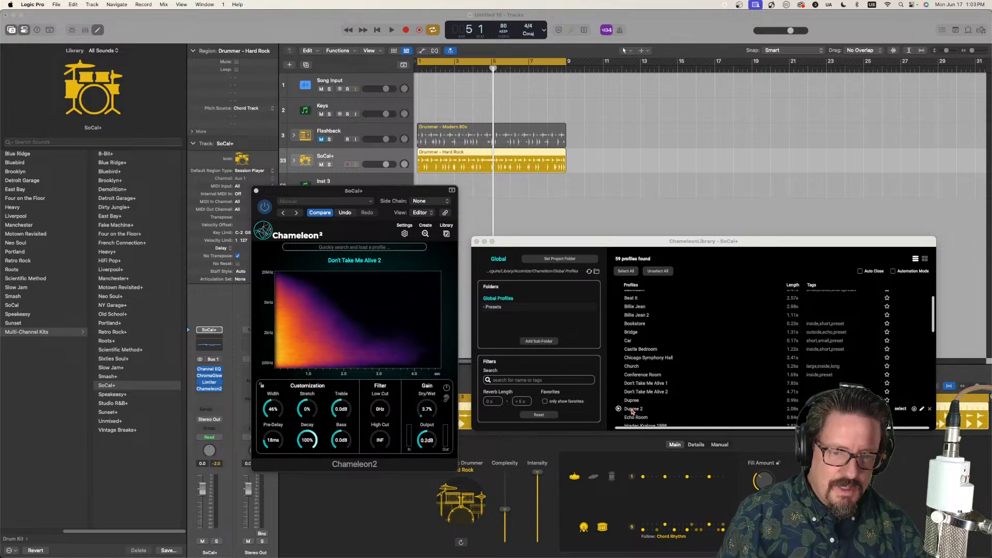
left_click(634, 410)
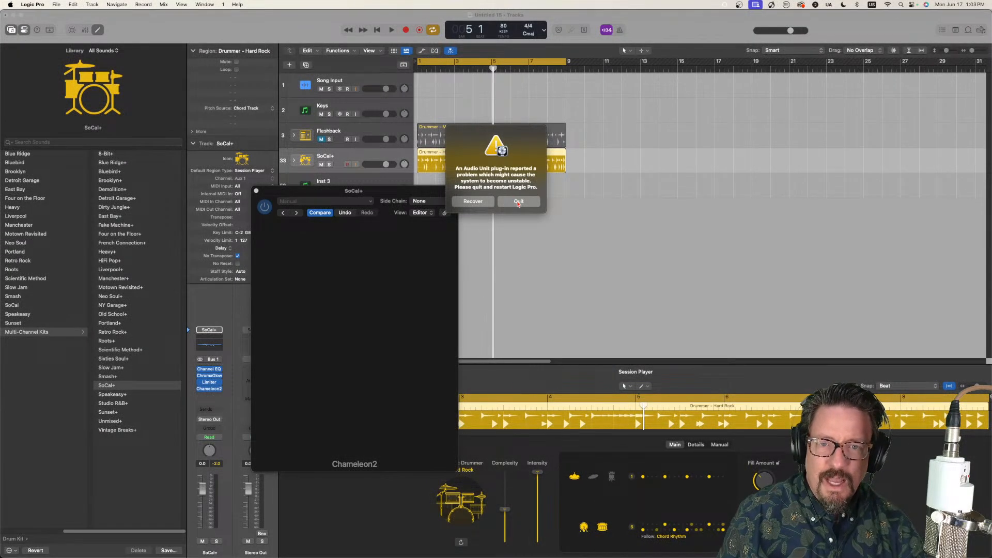
left_click(480, 206)
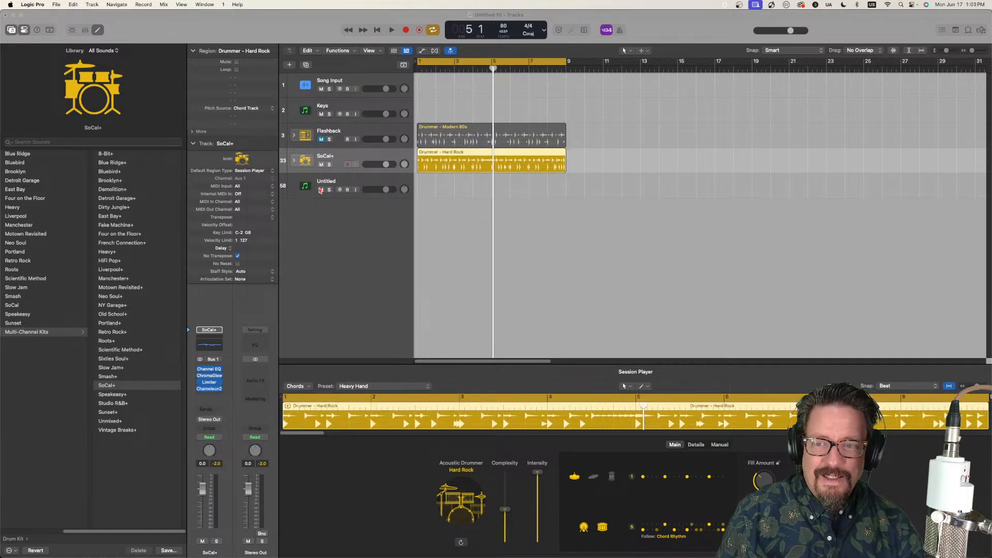
left_click(210, 388)
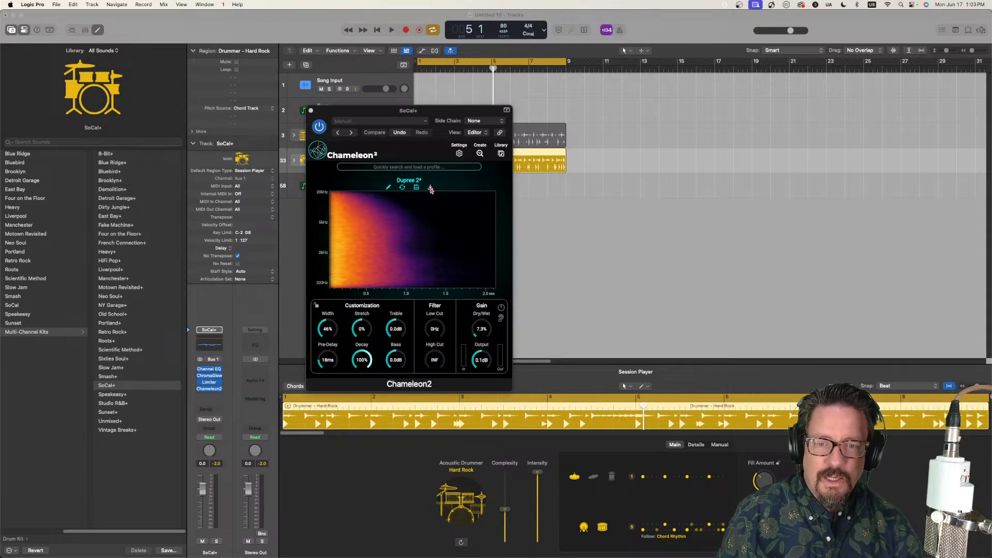
Step: Export Dupree 2 as an impulse response to the IRs Stream folder
left_click(431, 189)
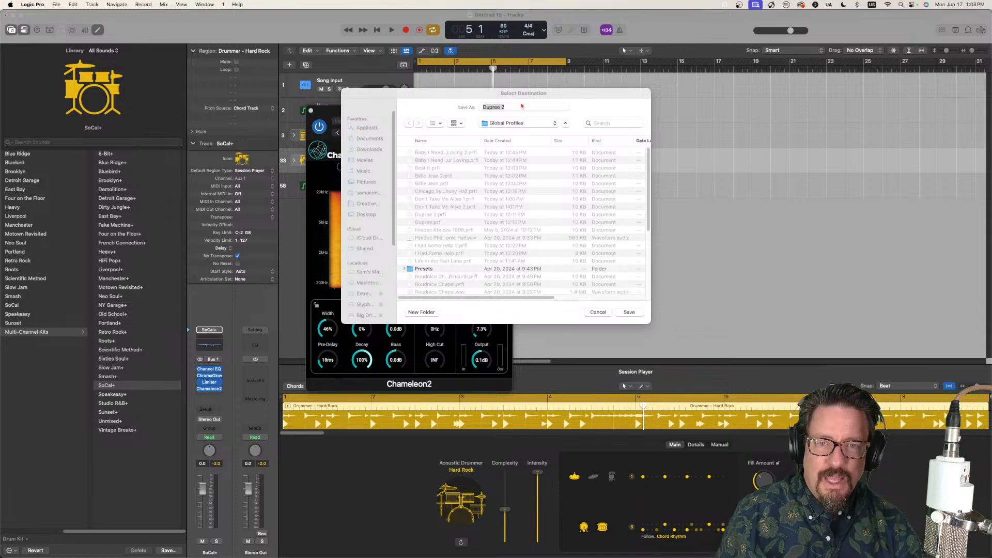
left_click(506, 127)
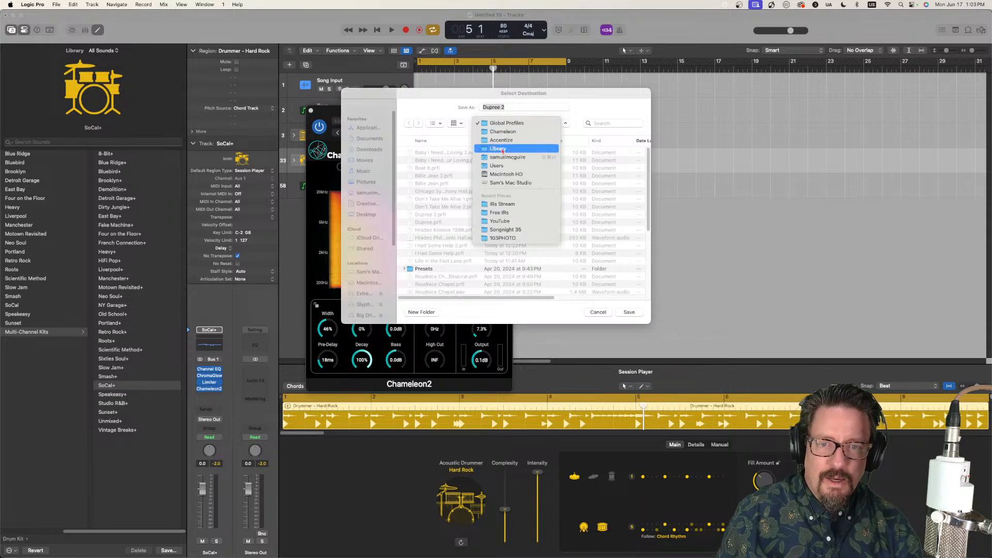
left_click(504, 206)
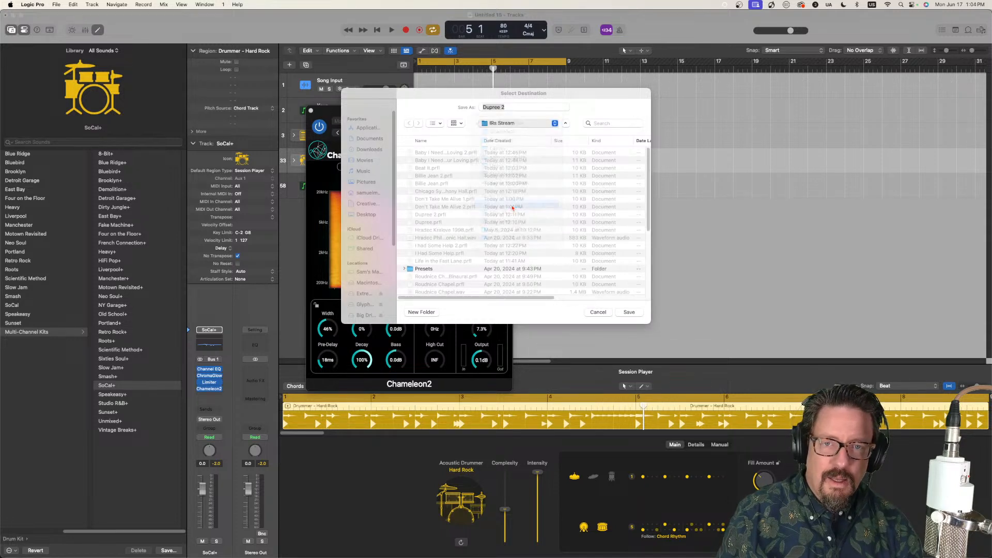
left_click(629, 313)
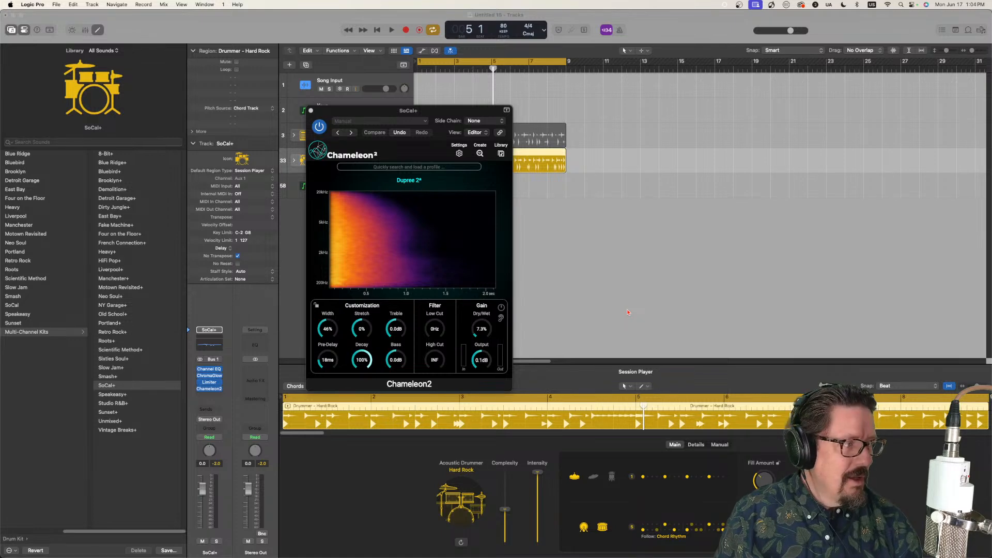